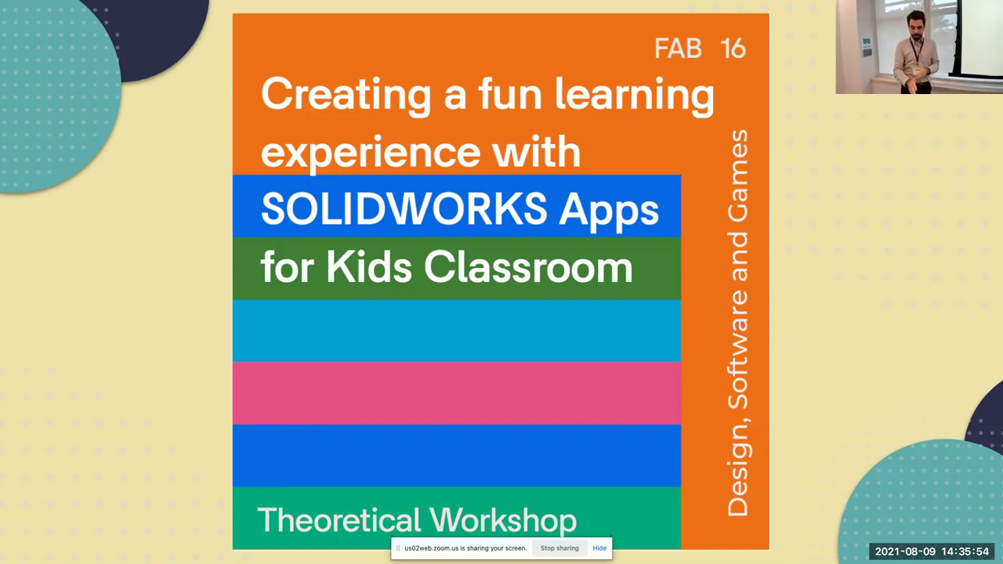
# Advance to the Agenda slide for the 14:30 - 15:30 EST session.
pyautogui.press('Right')
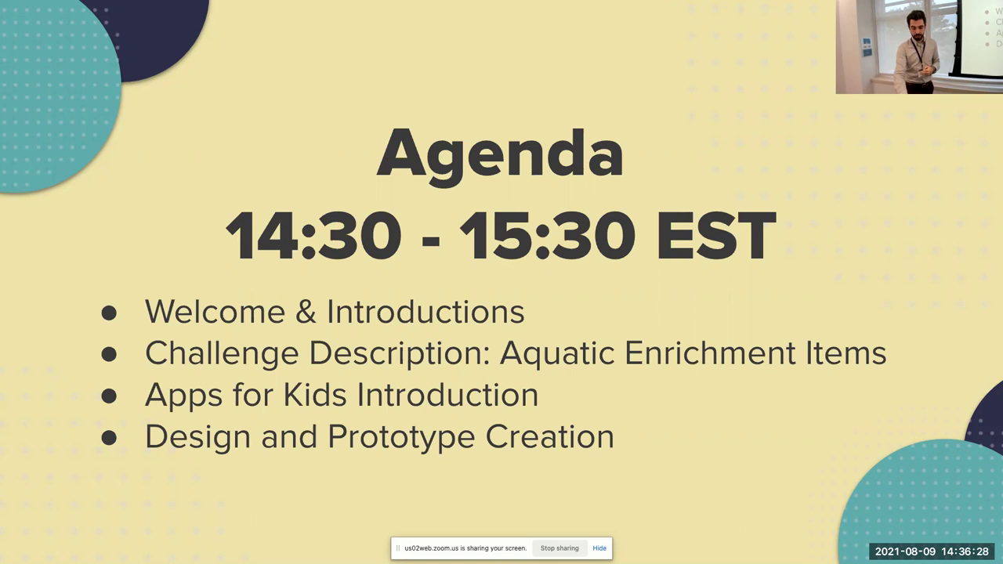
# Go through the speaker introductions to the 'Water for Life' octopus slide.
pyautogui.press('Right')
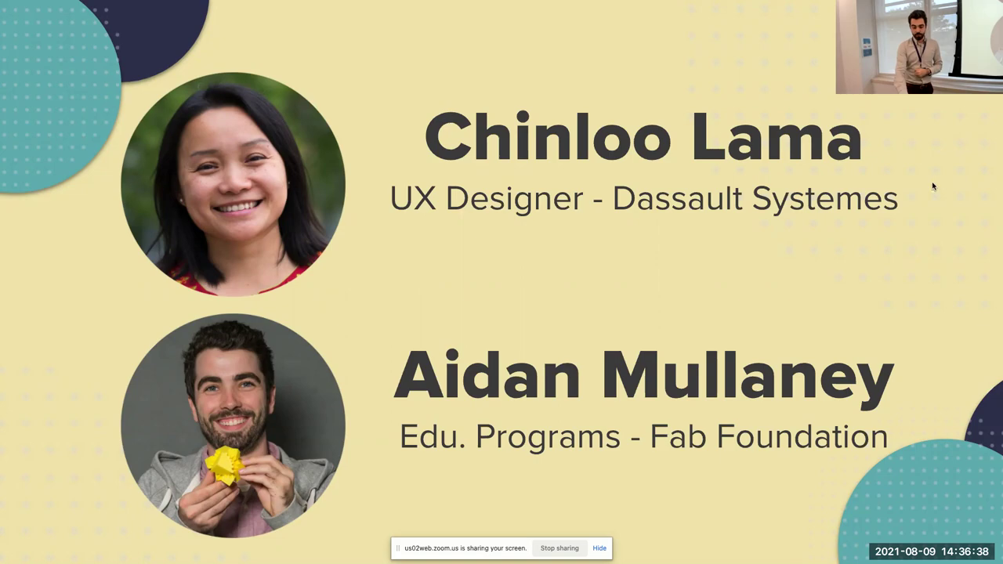
pyautogui.press('Right')
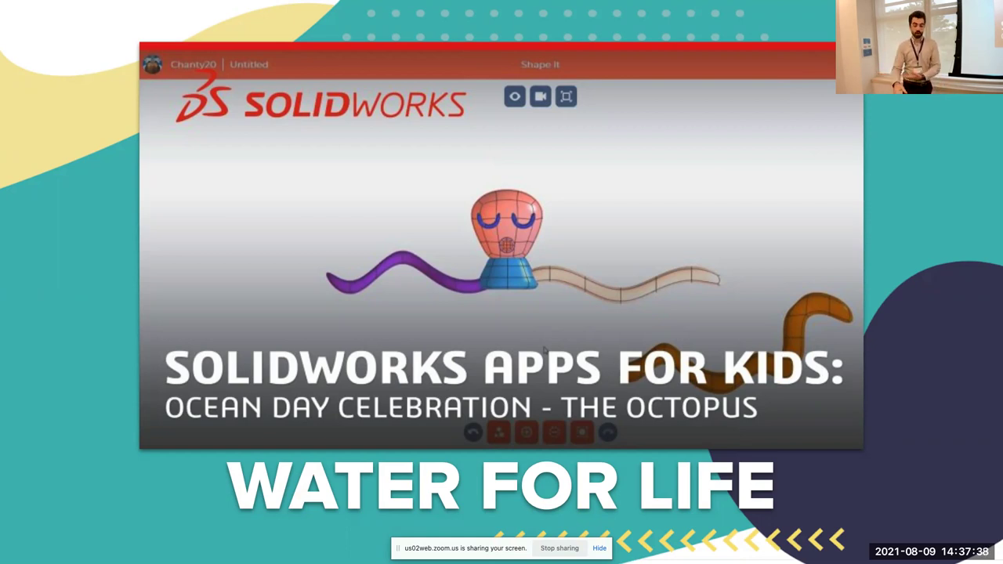
# Show the beach photo of two people by the sea, one holding an iguana.
pyautogui.press('Right')
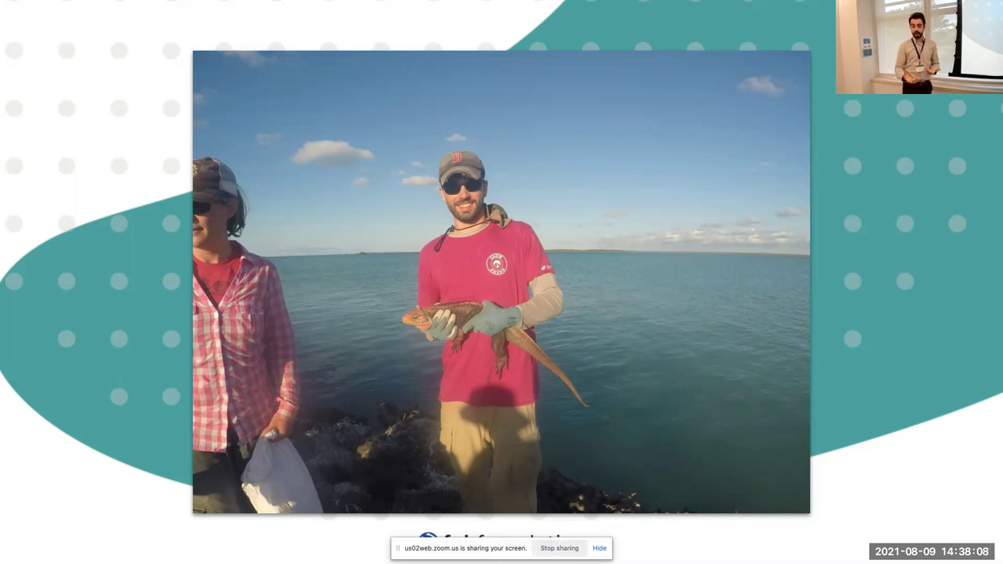
# Pass the aquarium octopus photo to reach the sketch, clay, 3D model and printed shell slide.
pyautogui.press('Right')
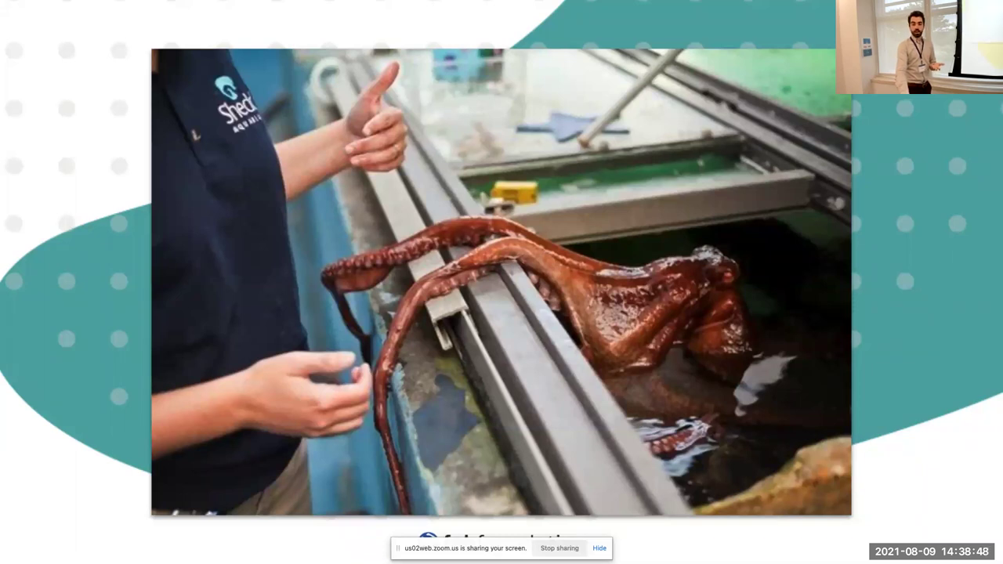
pyautogui.press('Right')
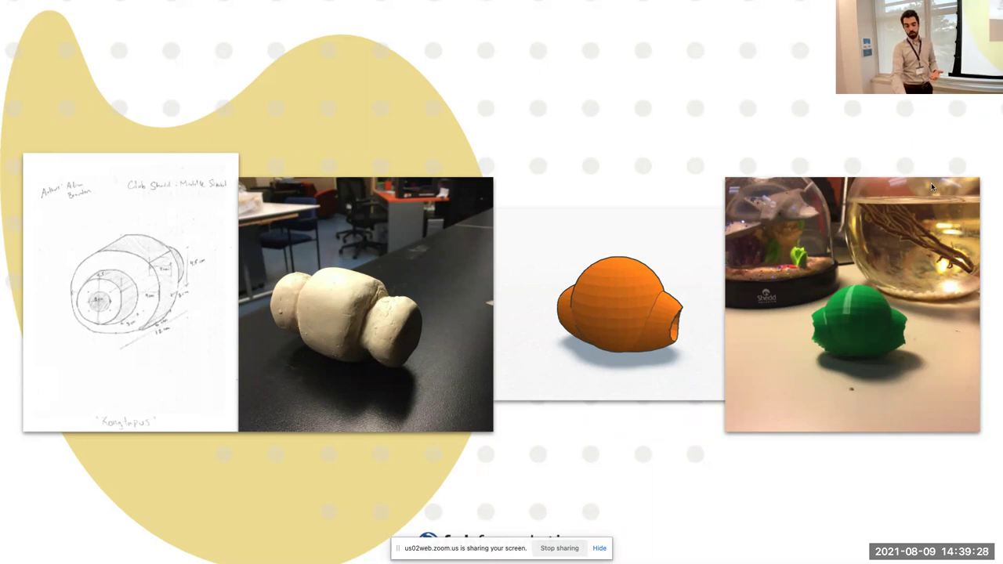
# Step past the whiteboard and aquarium photos to the 'Today's Challenge!' slide.
pyautogui.press('Right')
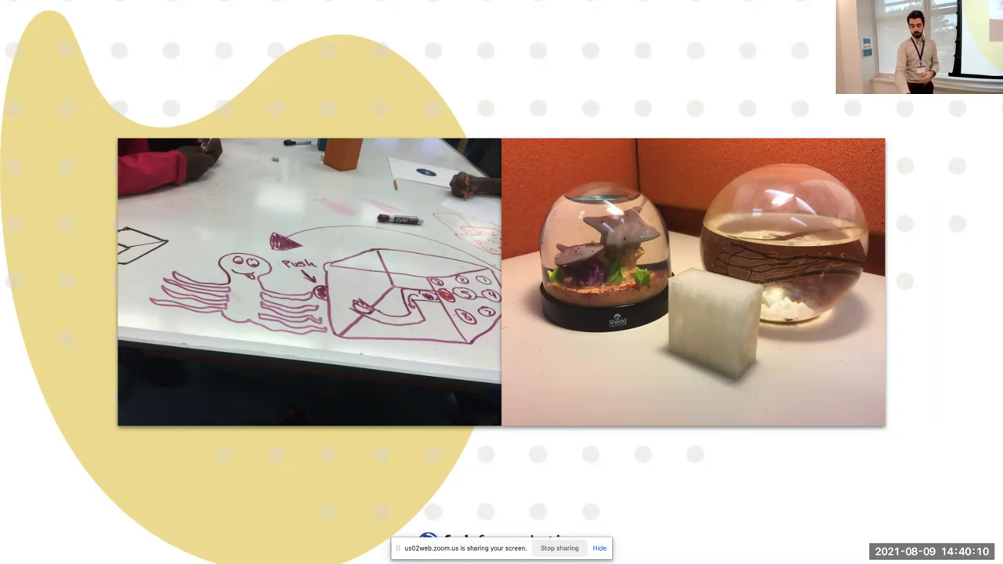
pyautogui.press('Right')
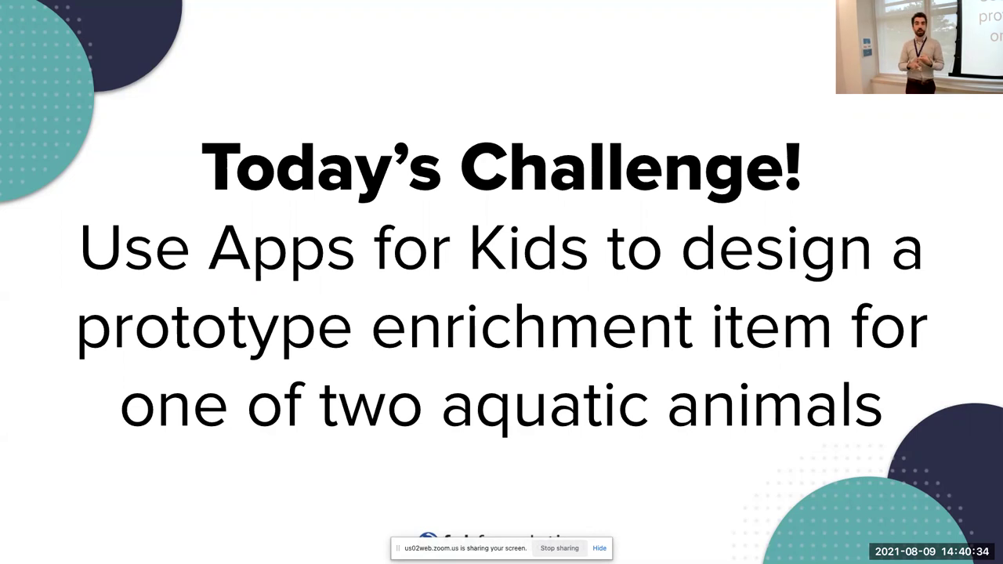
# Go through 'Enrichment Item: Octopus' and the hourglass-tube quote to the octopus video.
pyautogui.press('Right')
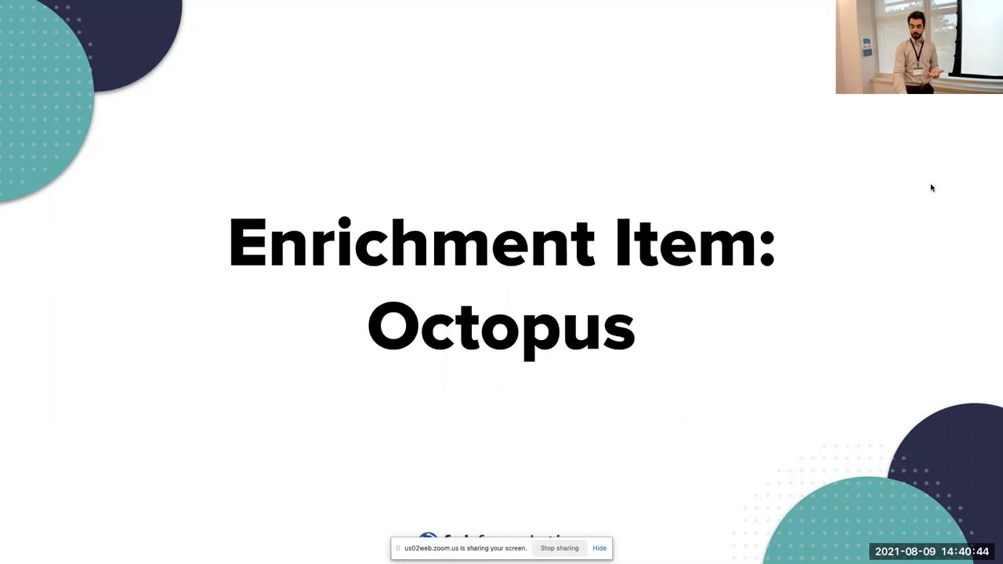
pyautogui.press('Right')
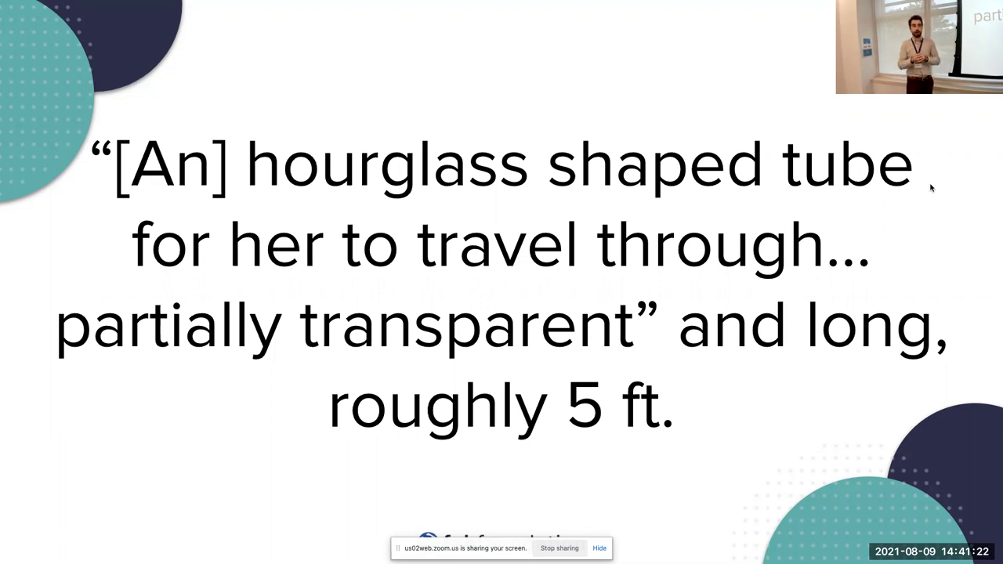
pyautogui.press('Right')
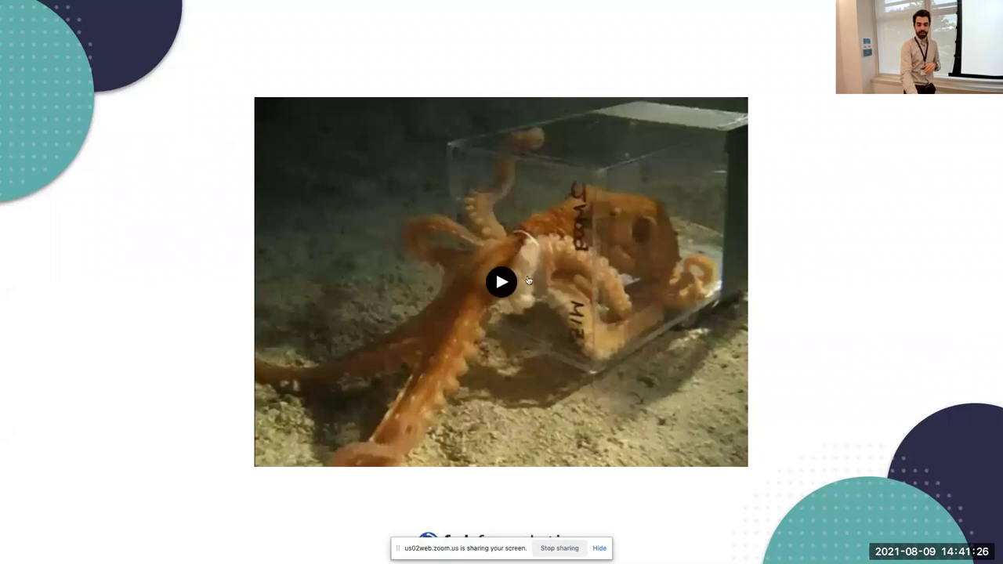
# Play the octopus video to about 0:03, pause it, and go on to the archerfish slide.
pyautogui.click(502, 283)
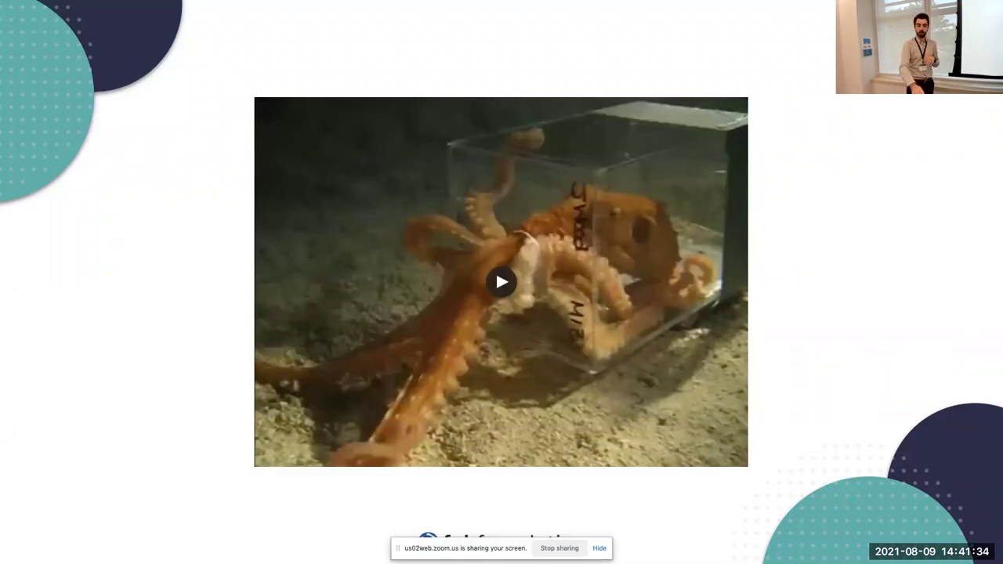
pyautogui.click(520, 279)
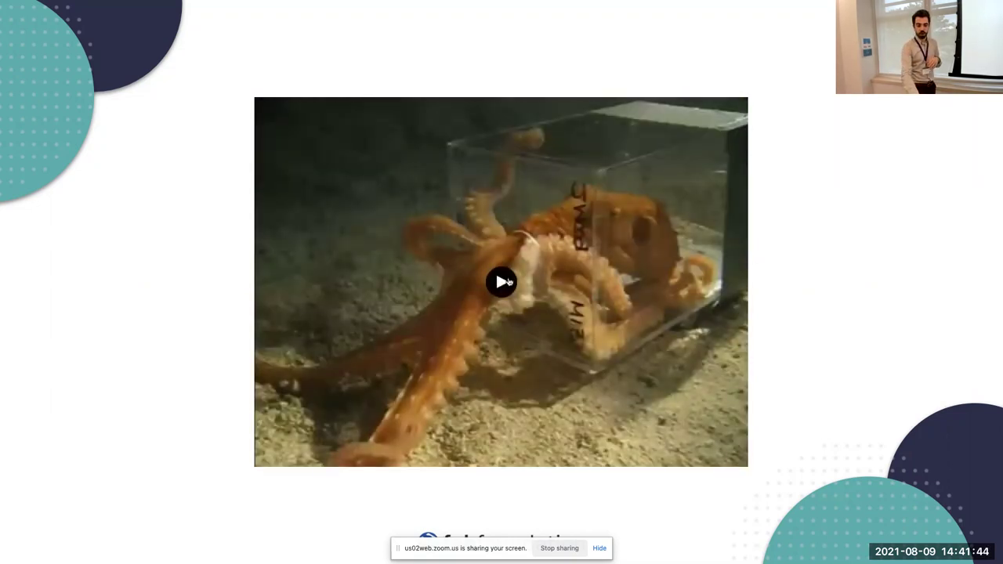
pyautogui.click(508, 281)
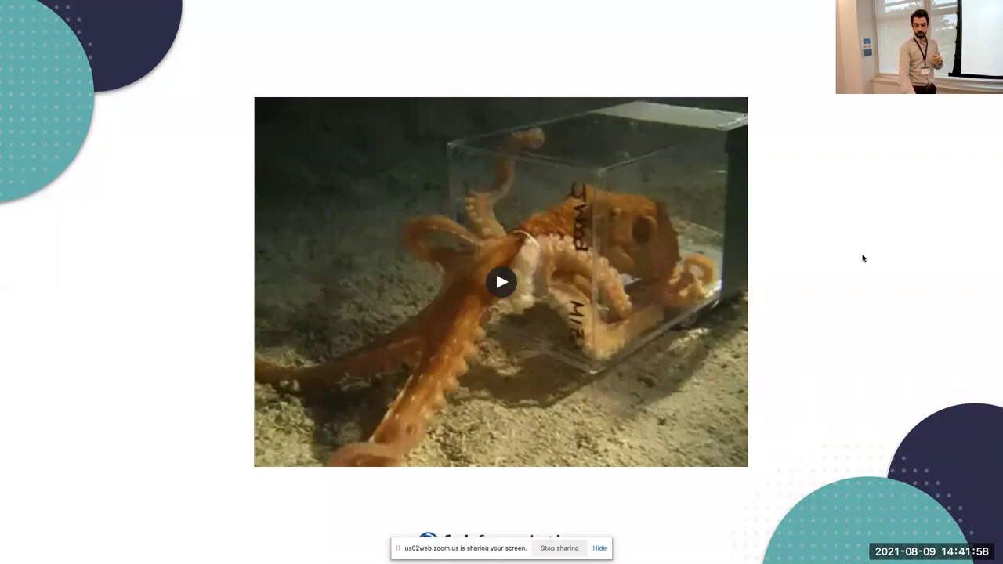
pyautogui.press('Right')
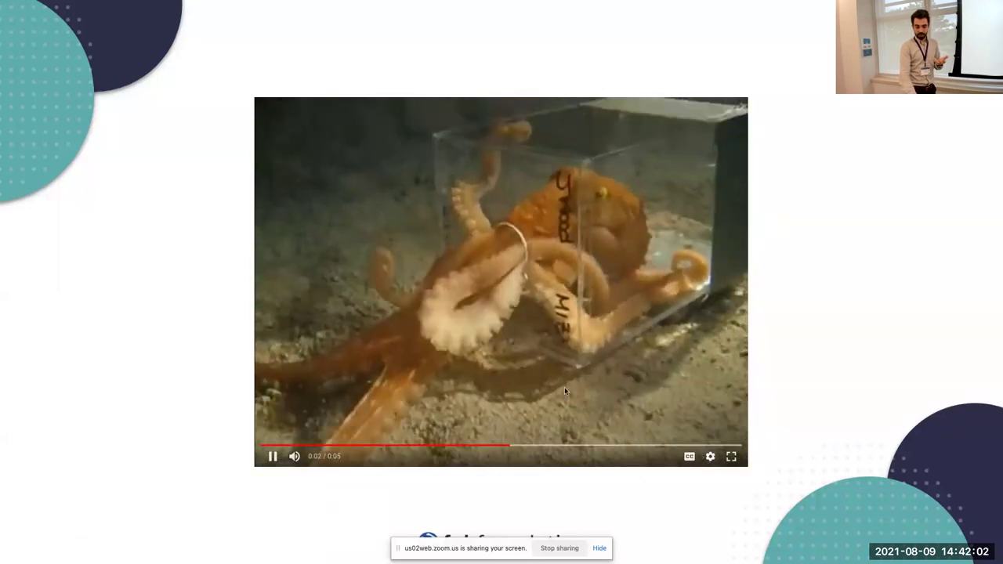
pyautogui.click(565, 389)
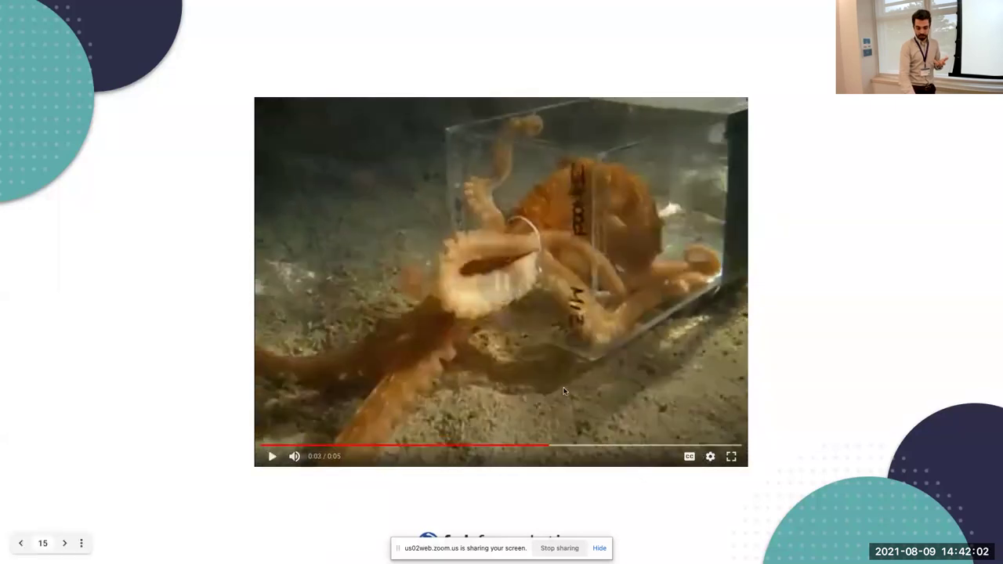
pyautogui.click(66, 542)
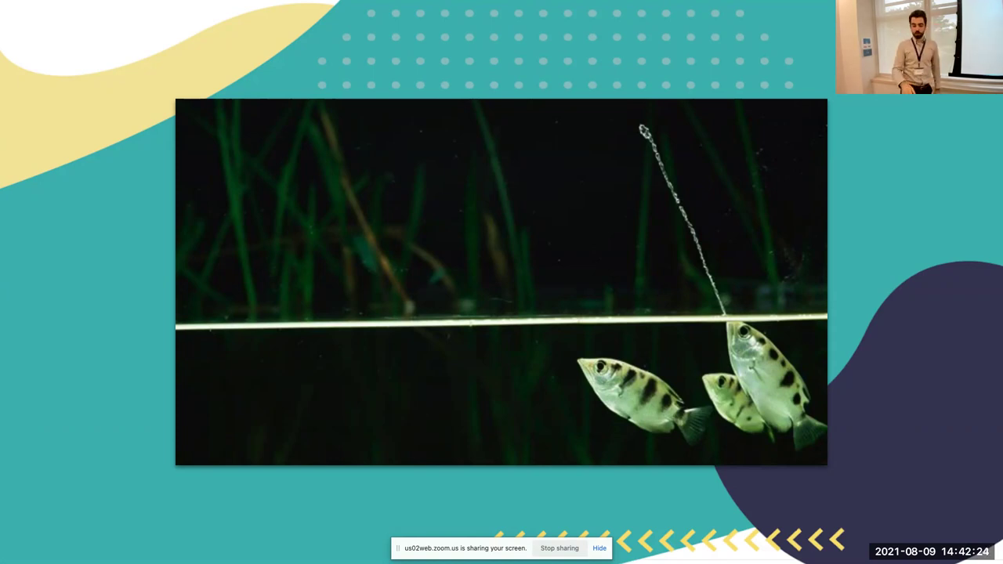
# Play the archerfish YouTube video muted, pause it, and go on to 'Enrichment Item: Archer Fish'.
pyautogui.press('Right')
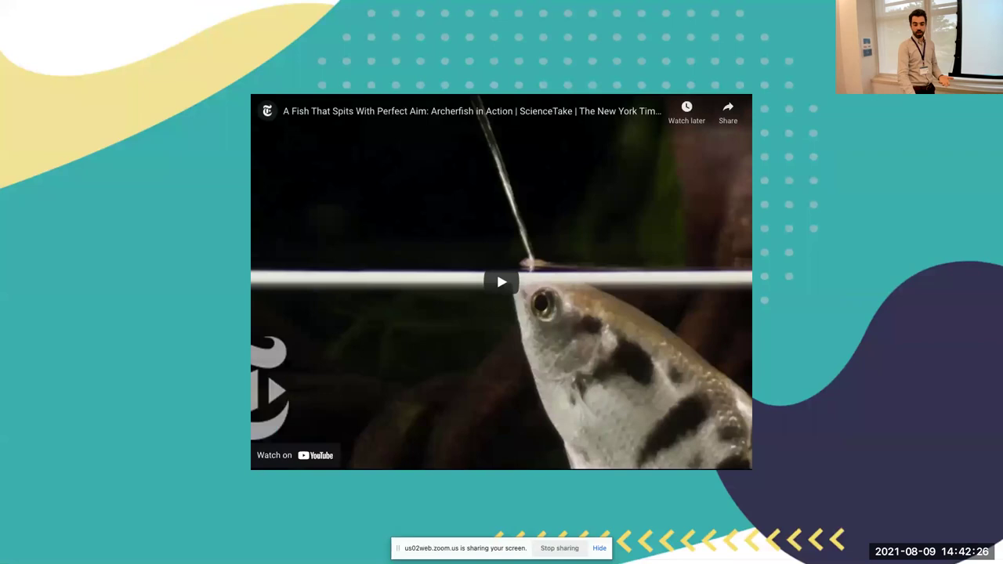
pyautogui.click(504, 281)
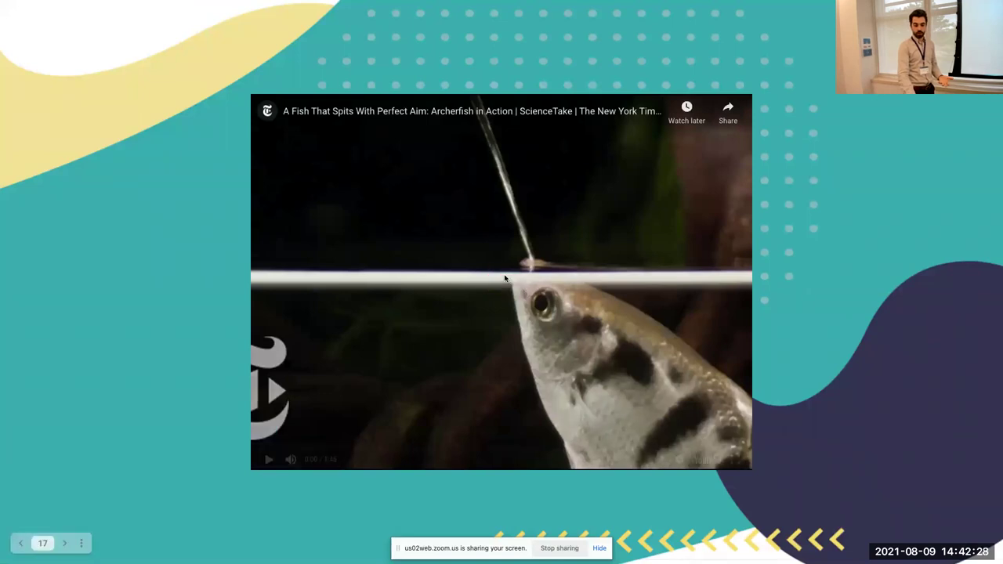
pyautogui.click(291, 460)
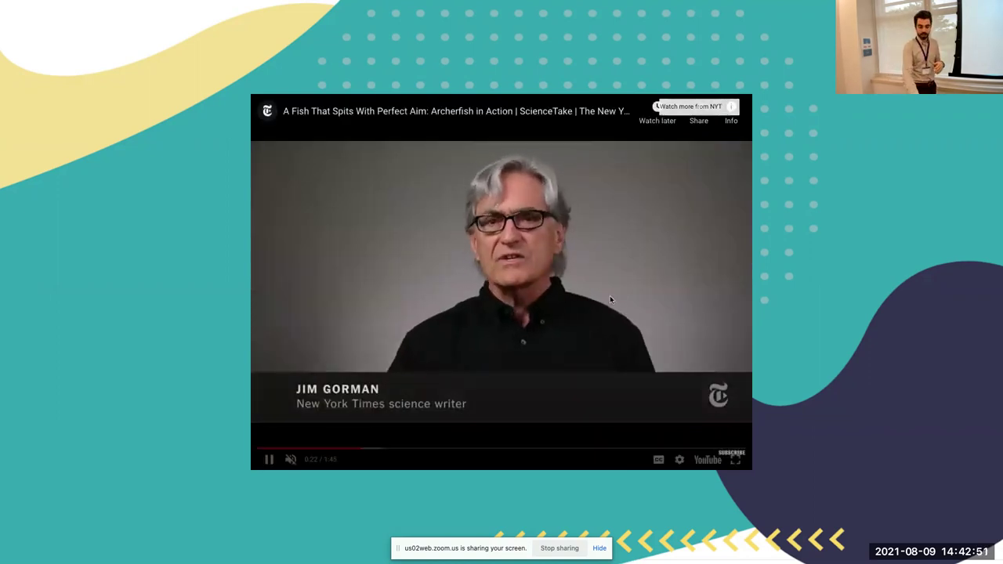
pyautogui.click(269, 460)
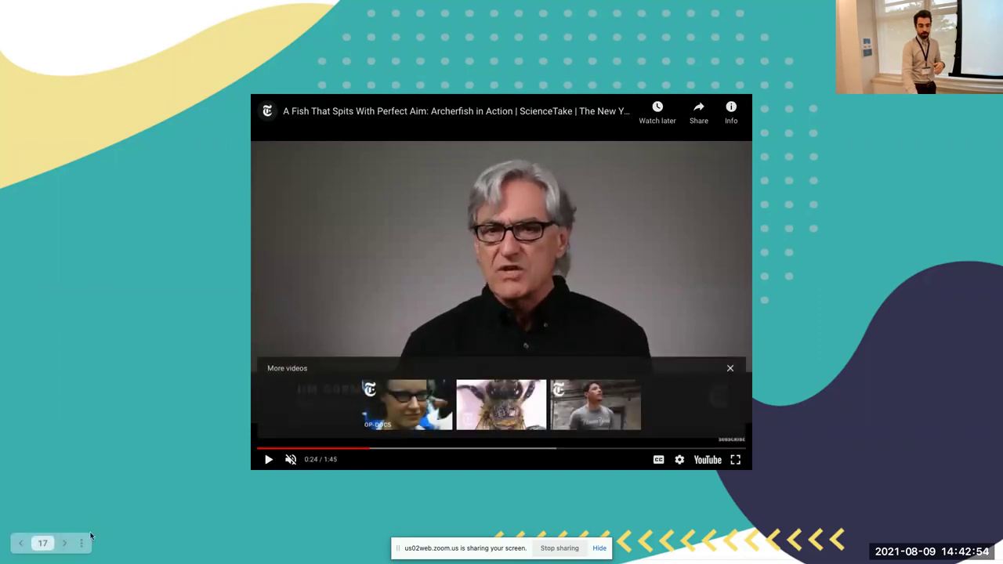
pyautogui.click(68, 543)
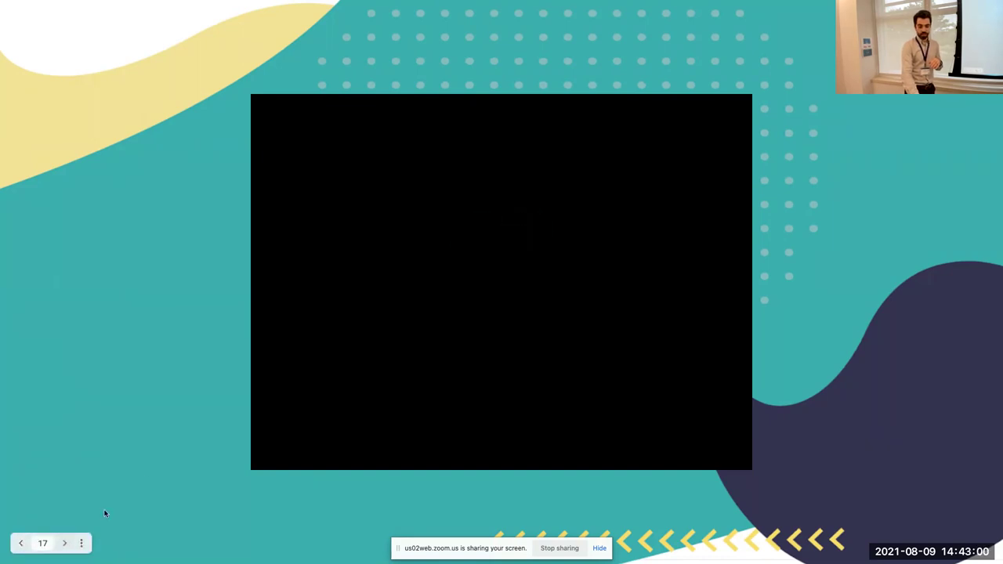
pyautogui.click(268, 459)
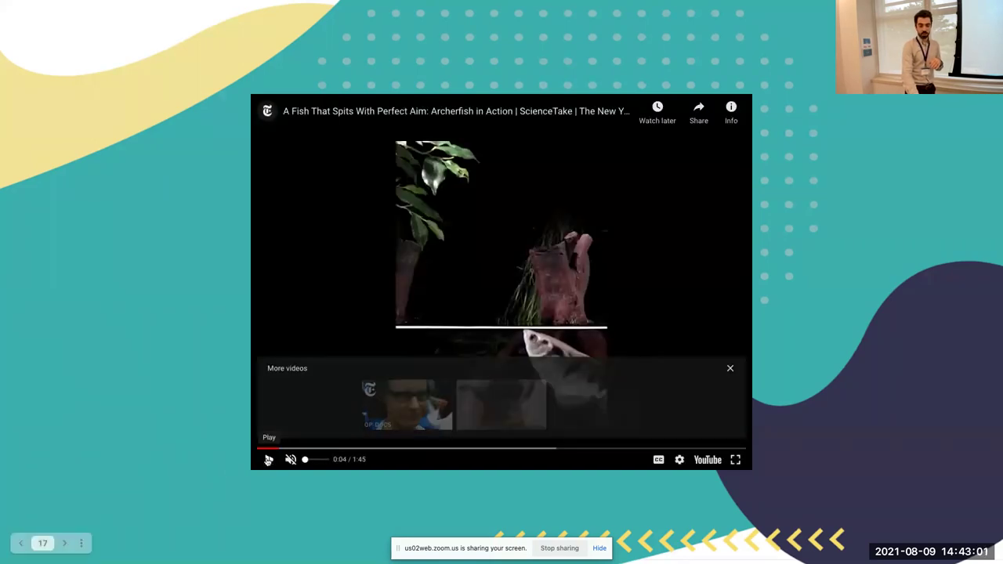
pyautogui.click(68, 542)
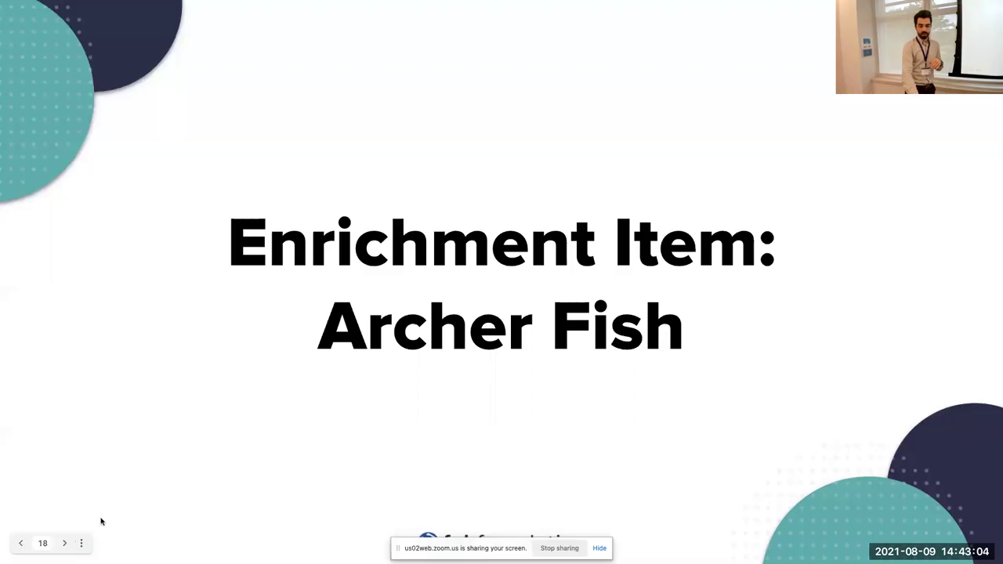
# Show the photos of the cork-and-branch archer fish enrichment item.
pyautogui.click(580, 350)
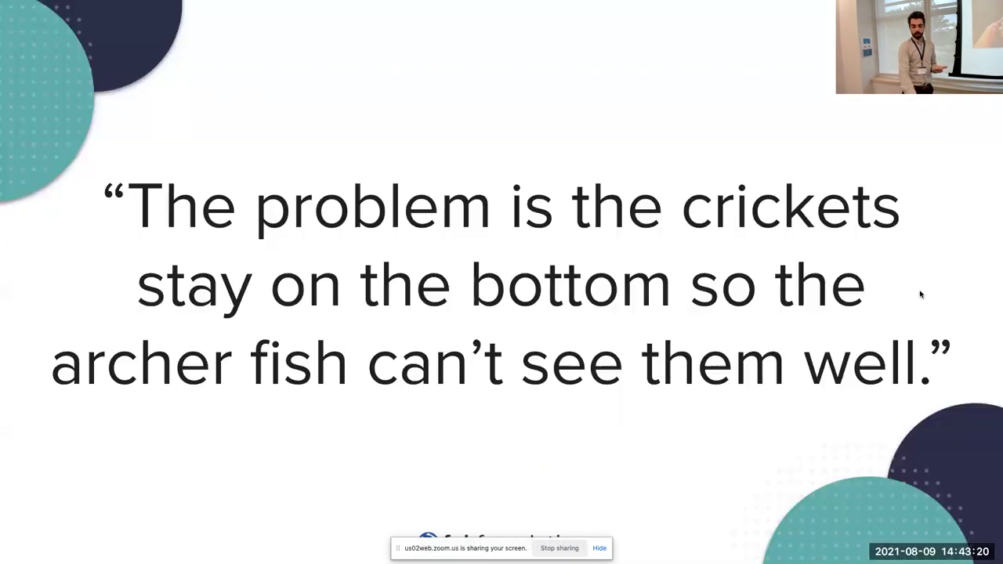
# Pass the crickets quote and return to the 'Today's Challenge!' aquatic enrichment slide.
pyautogui.click(922, 294)
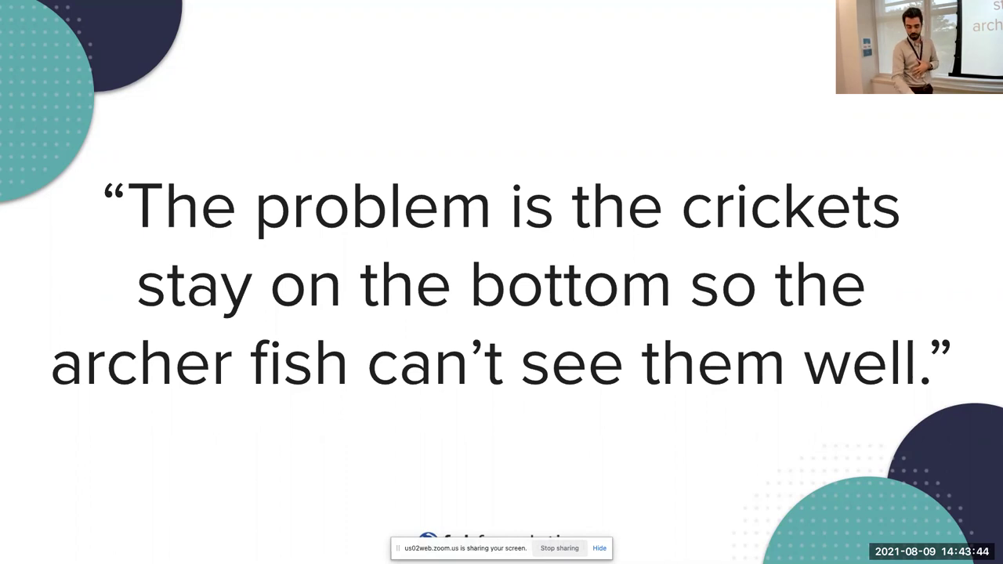
pyautogui.click(961, 267)
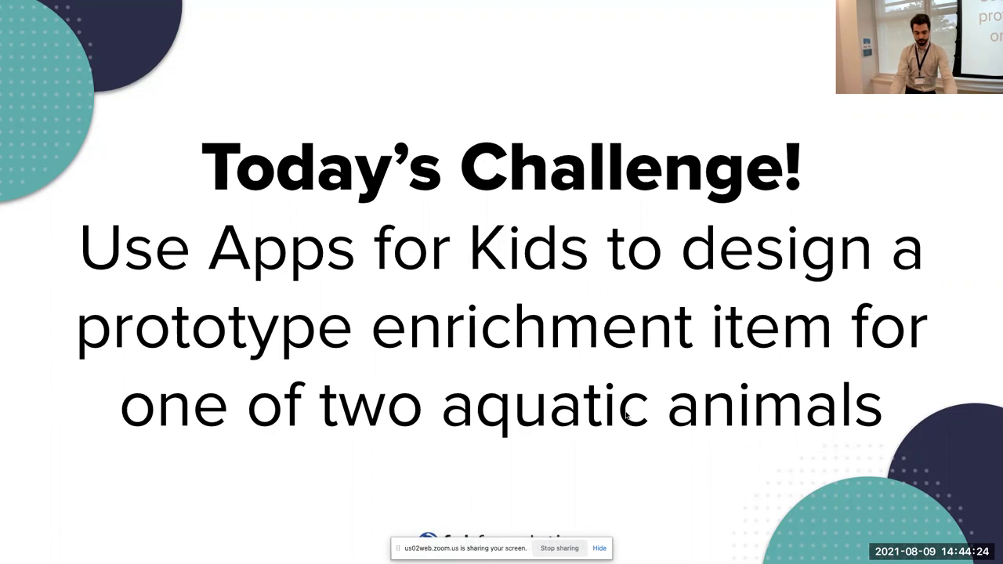
# Exit the Today's Challenge slideshow and go back to the Classroom's My Classes page.
pyautogui.press('Escape')
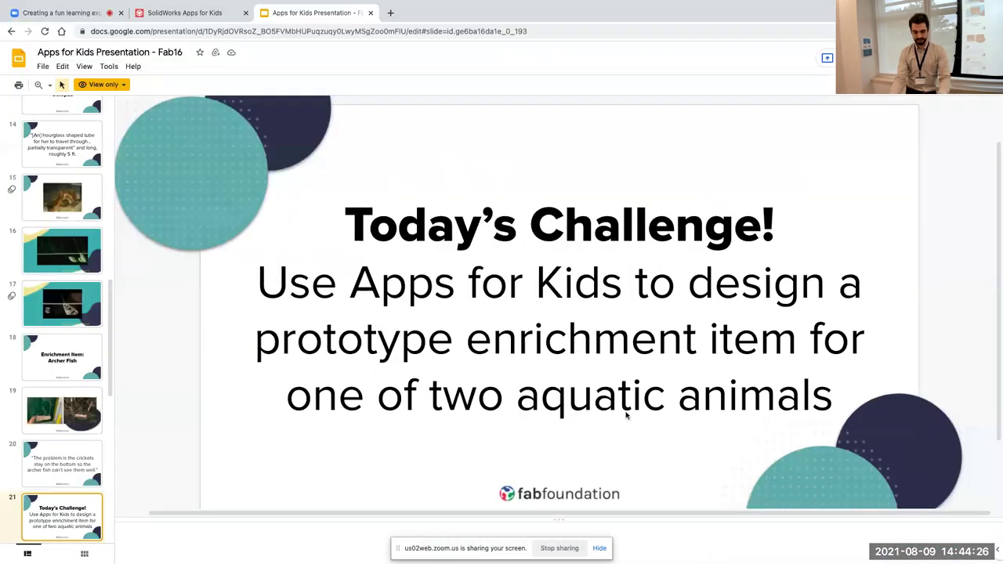
pyautogui.click(181, 11)
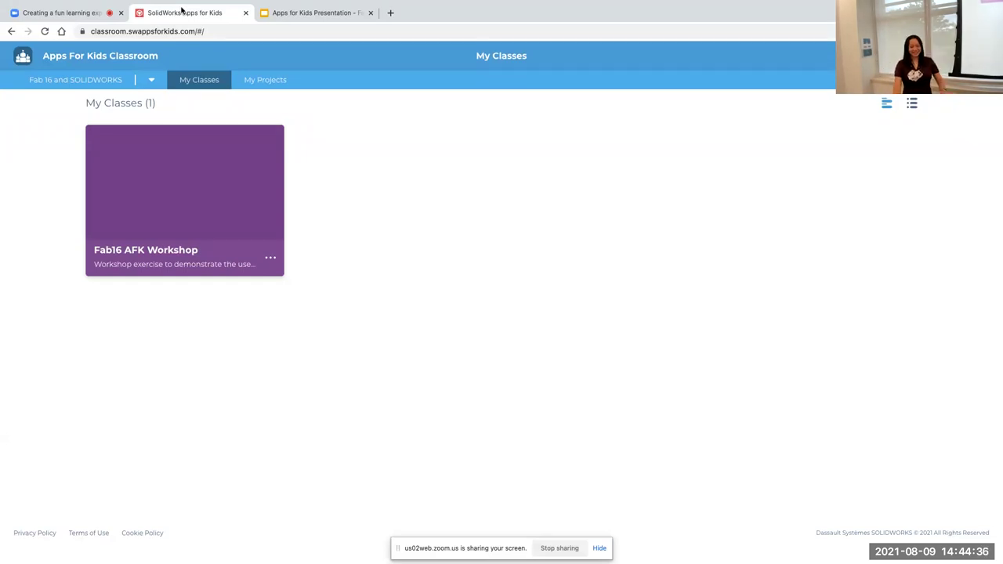
# Load swappsforkids.com in a new browser tab using the 'sw' address suggestion.
pyautogui.click(391, 14)
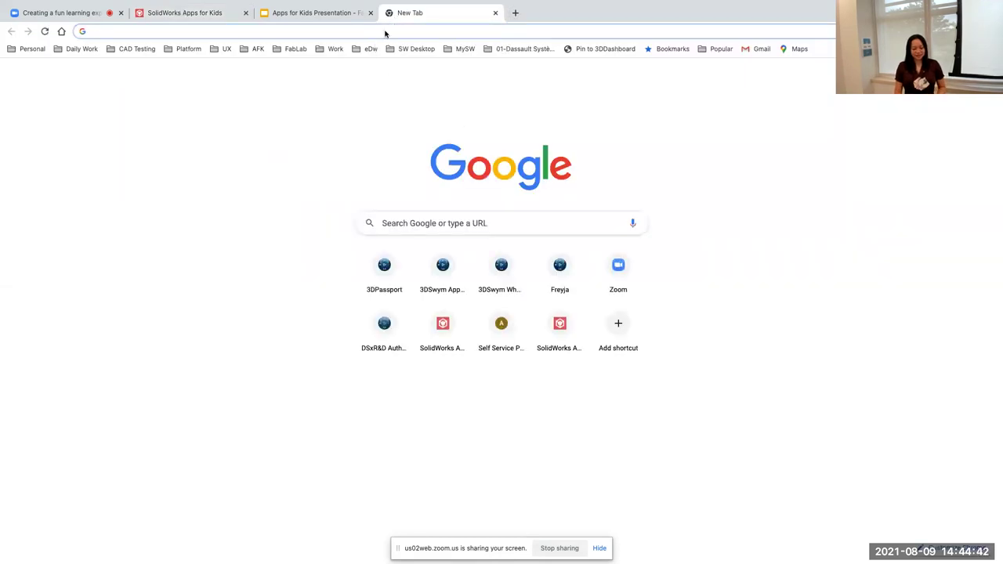
pyautogui.click(385, 32)
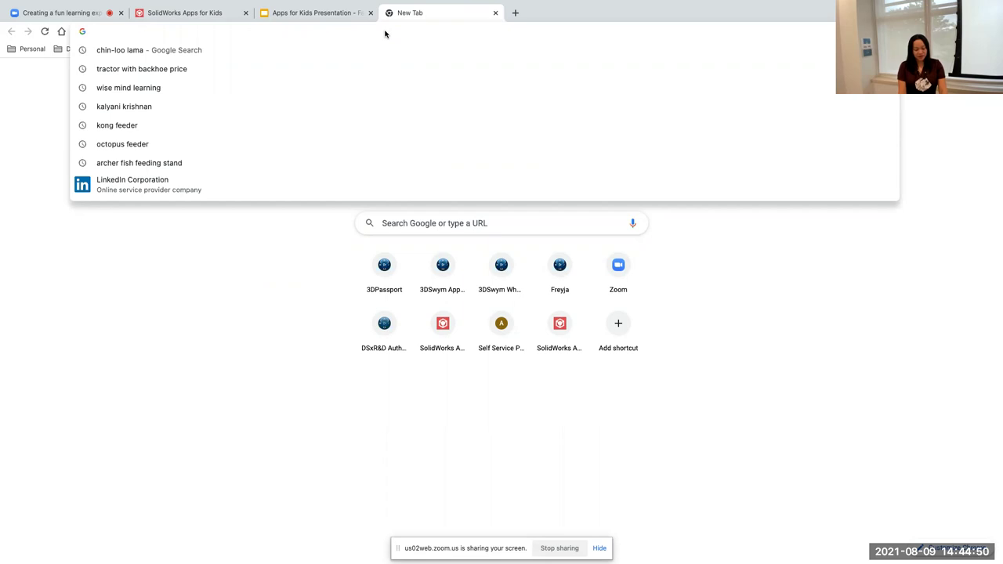
pyautogui.write('sw')
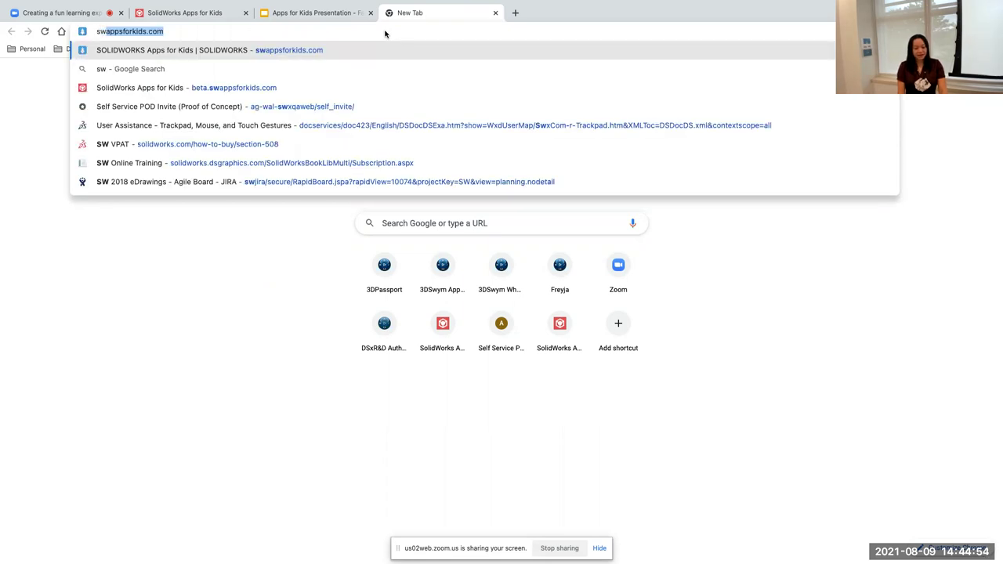
pyautogui.press('Return')
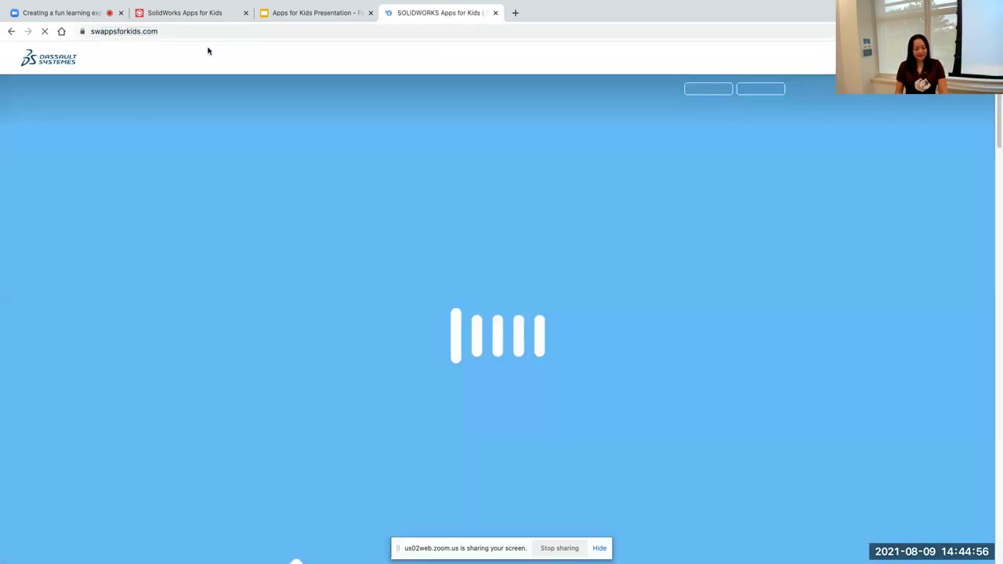
# Select the swappsforkids.com address, then show the Classroom's My Projects list.
pyautogui.click(182, 36)
pyautogui.press('super+c')
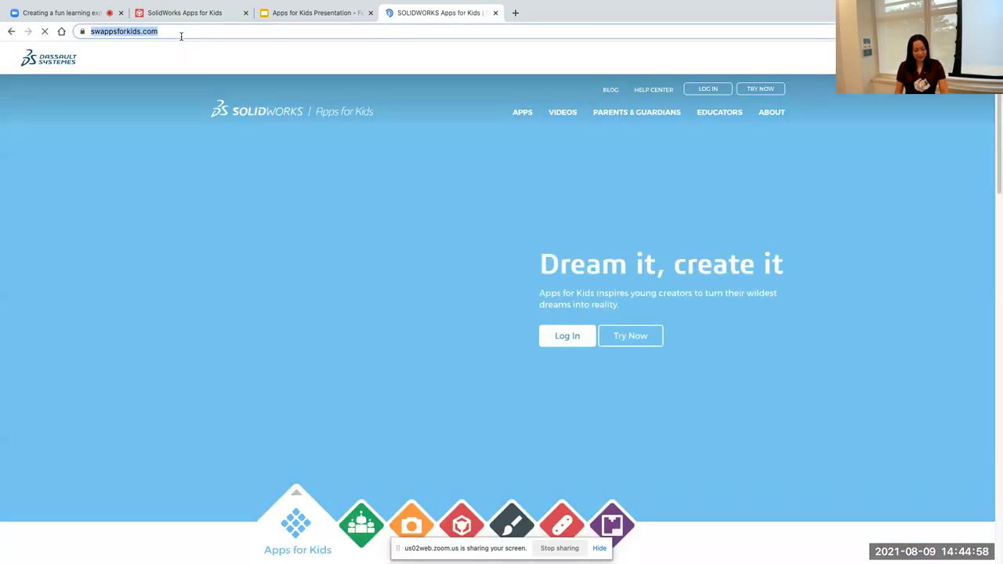
pyautogui.click(200, 14)
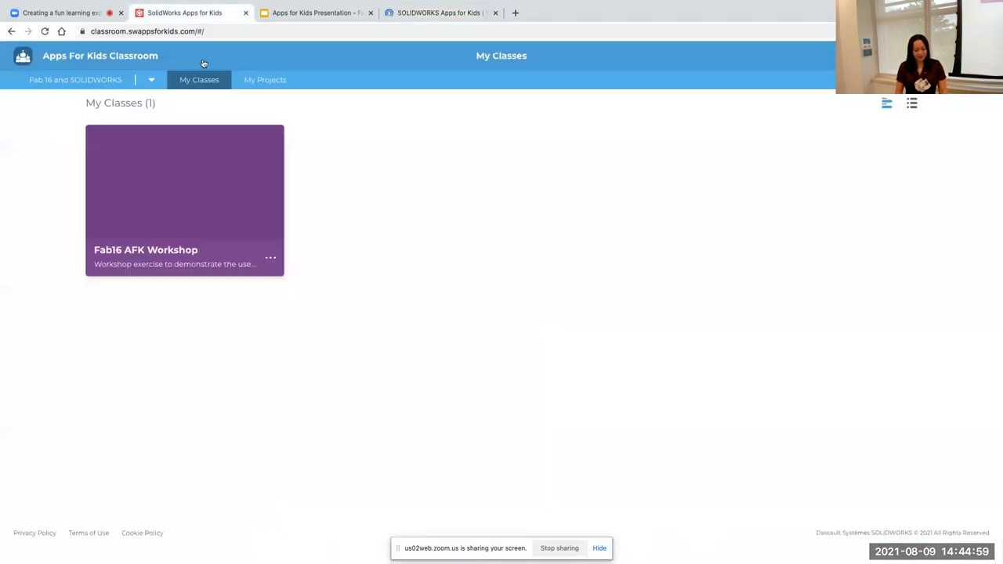
pyautogui.click(275, 80)
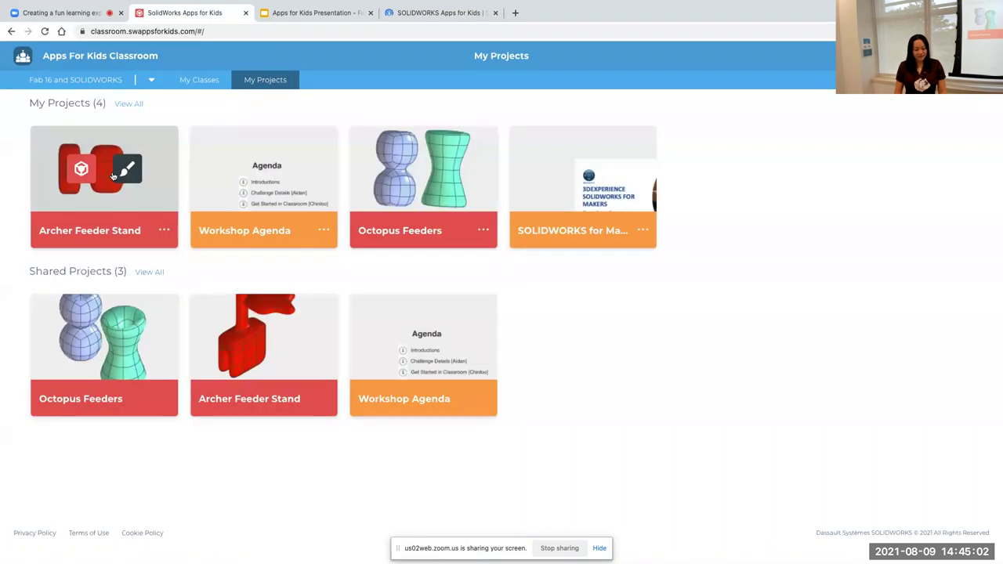
# Open the Workshop Agenda project in Capture It.
pyautogui.click(114, 177)
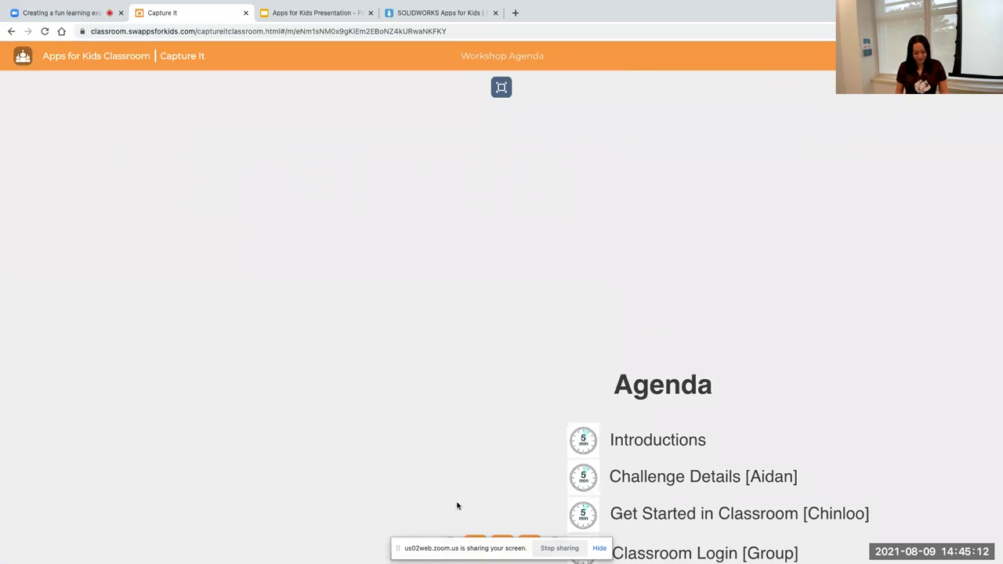
pyautogui.click(528, 541)
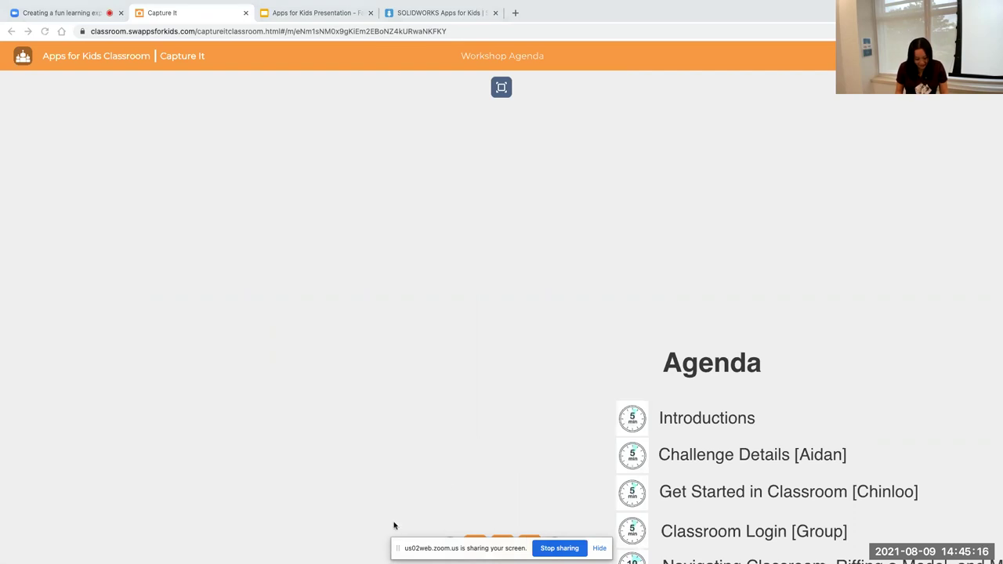
pyautogui.moveTo(398, 548); pyautogui.dragTo(605, 12)
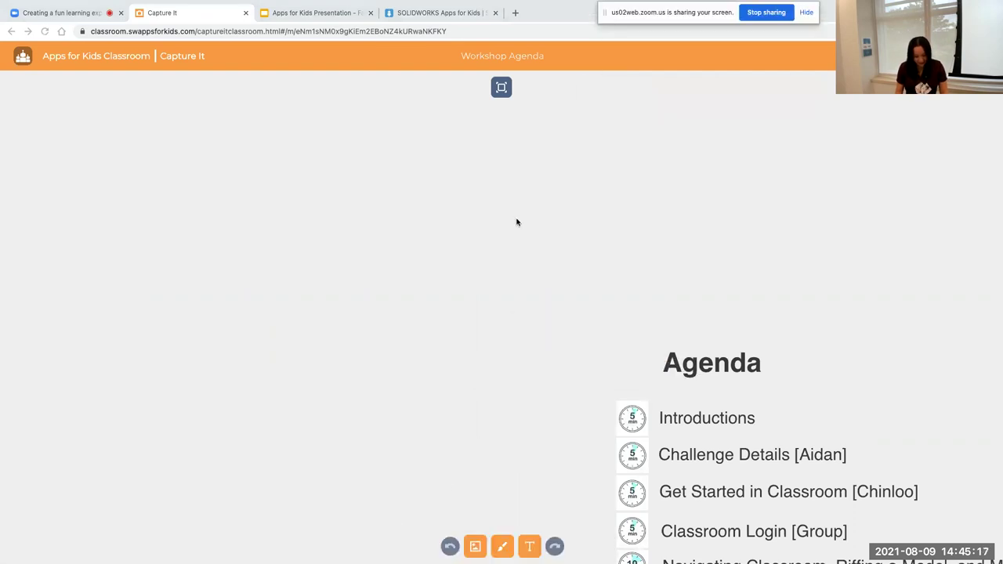
pyautogui.click(527, 546)
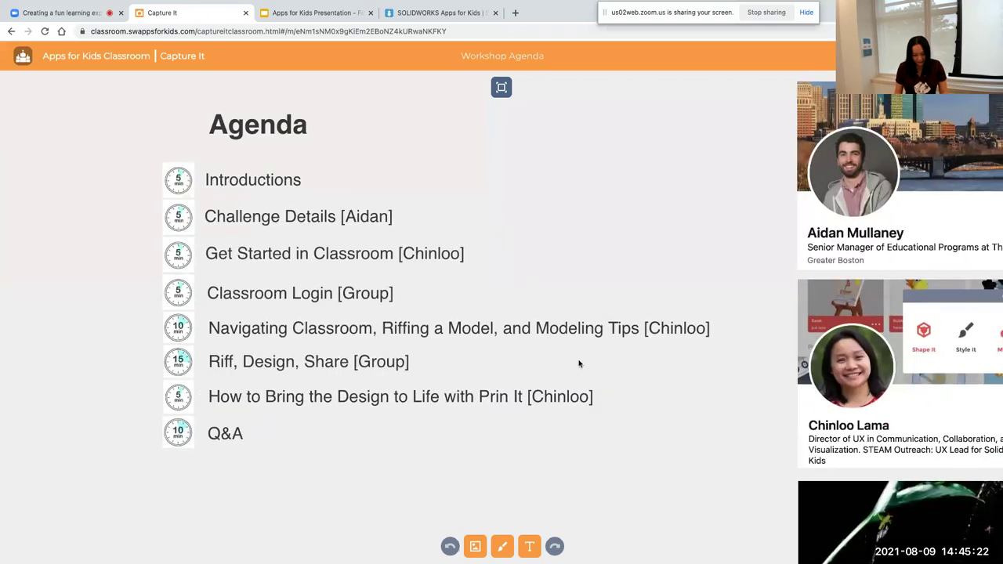
pyautogui.click(530, 546)
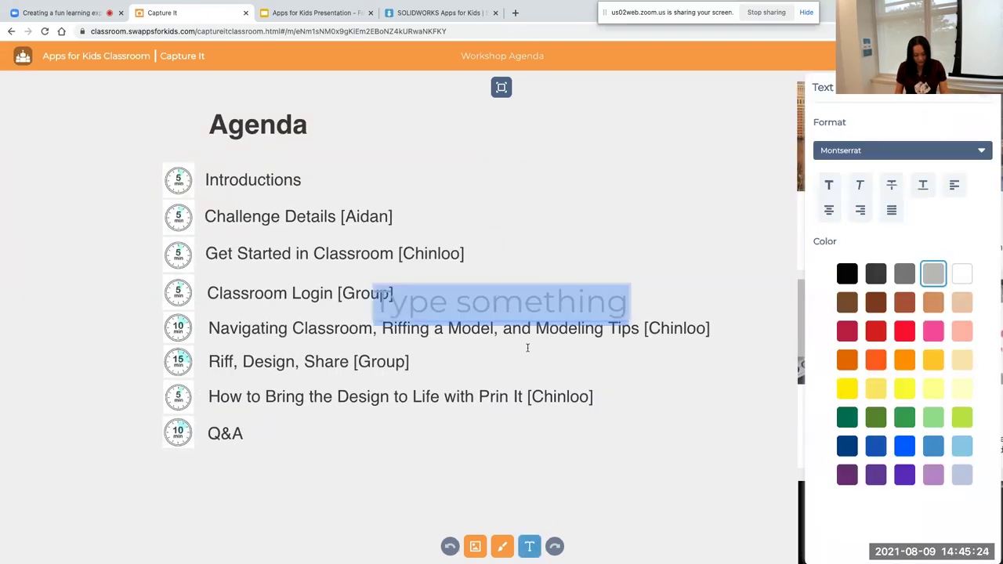
pyautogui.press('super+v')
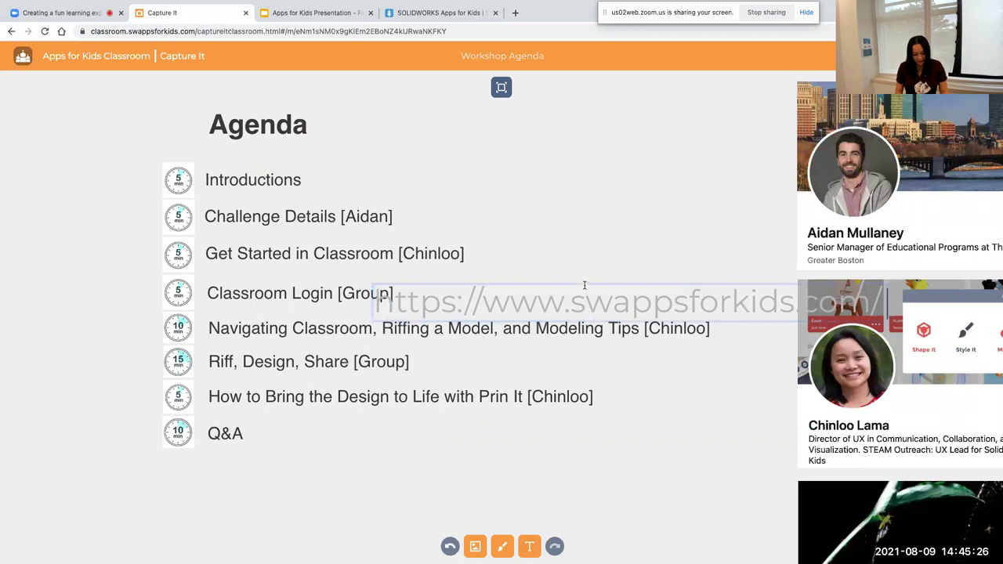
pyautogui.moveTo(585, 285); pyautogui.dragTo(83, 405)
pyautogui.hscroll(-10, 501, 419)
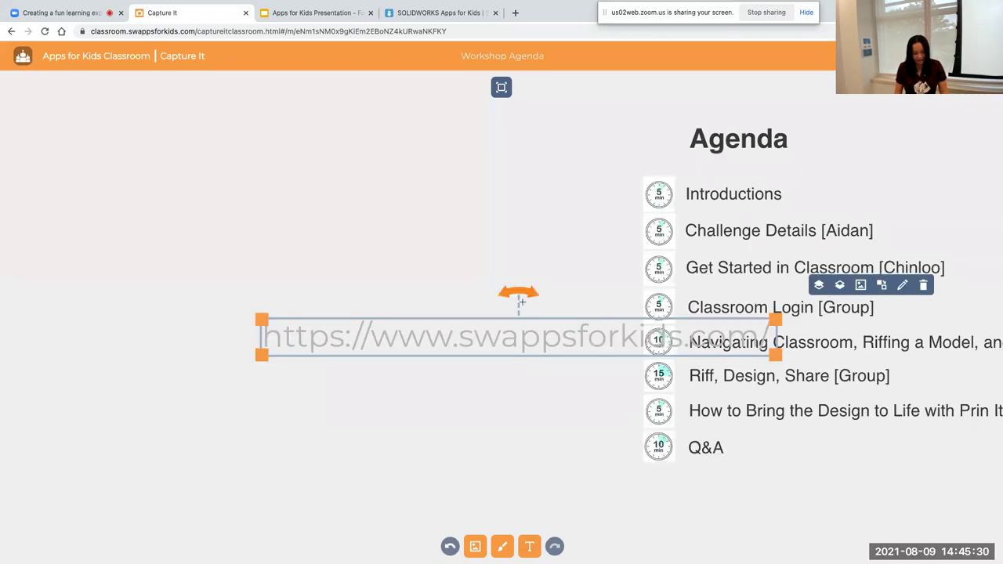
pyautogui.moveTo(523, 326); pyautogui.dragTo(316, 215)
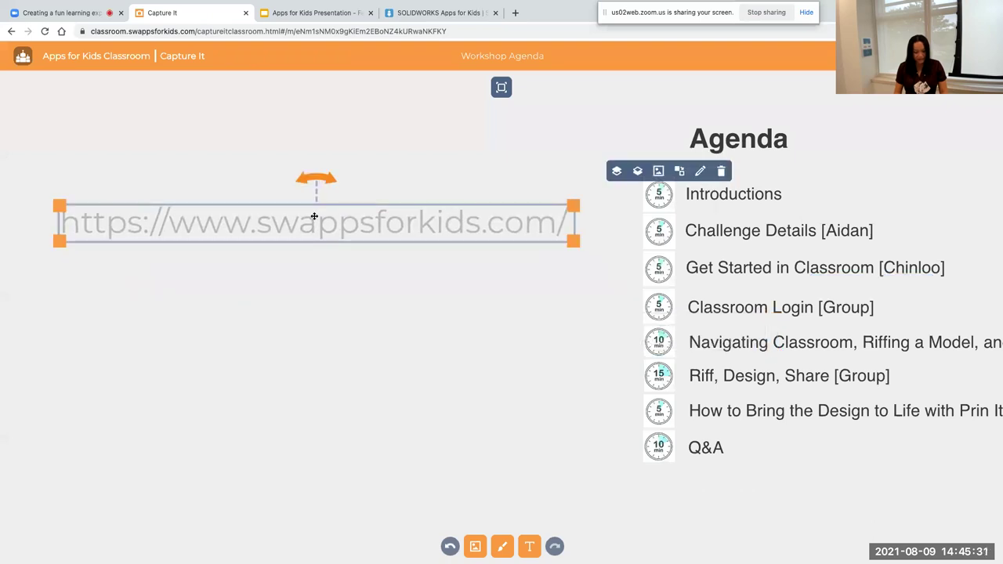
pyautogui.click(336, 288)
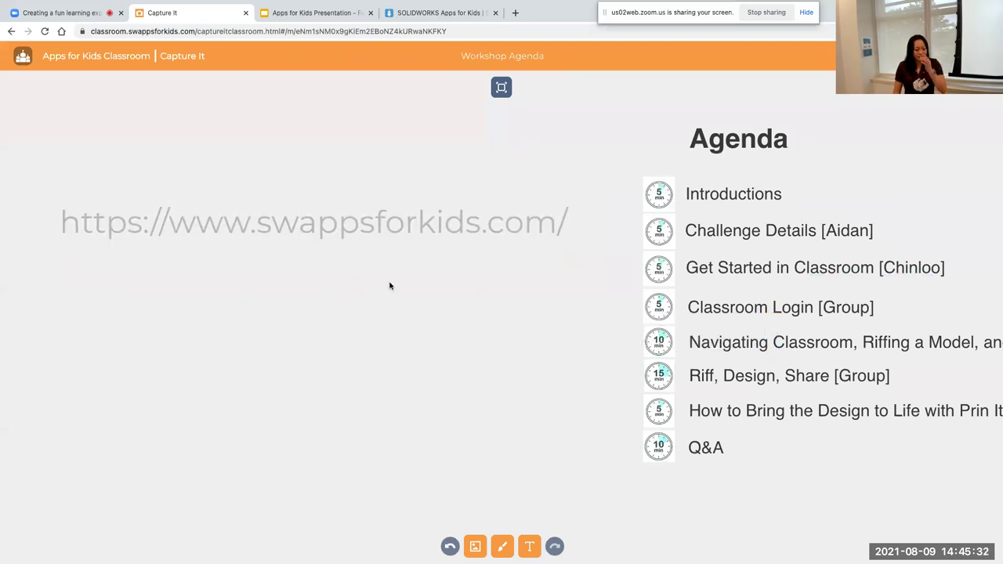
pyautogui.click(425, 6)
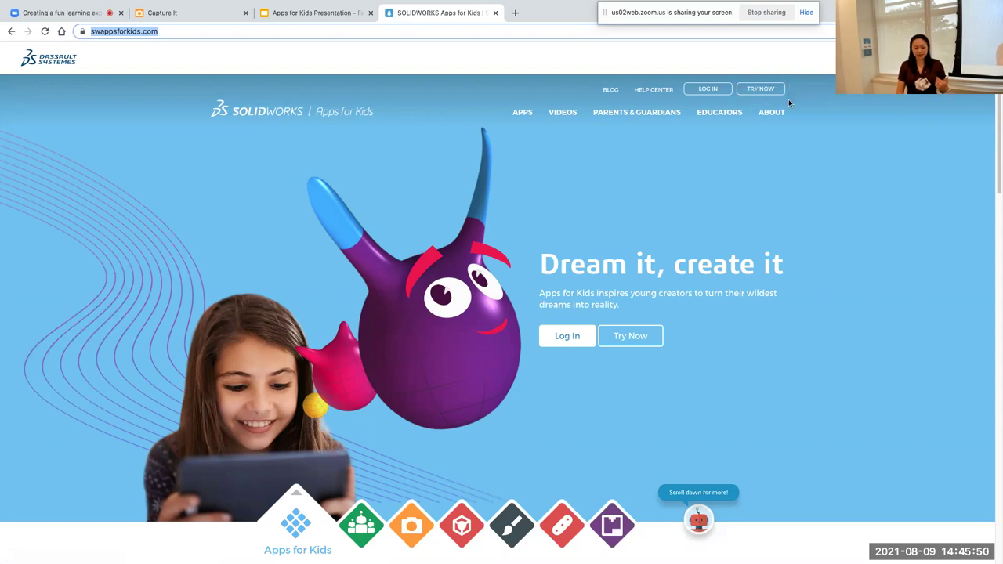
# Open the EDUCATORS page on swappsforkids.com and scroll through its classroom resources.
pyautogui.moveTo(768, 115)
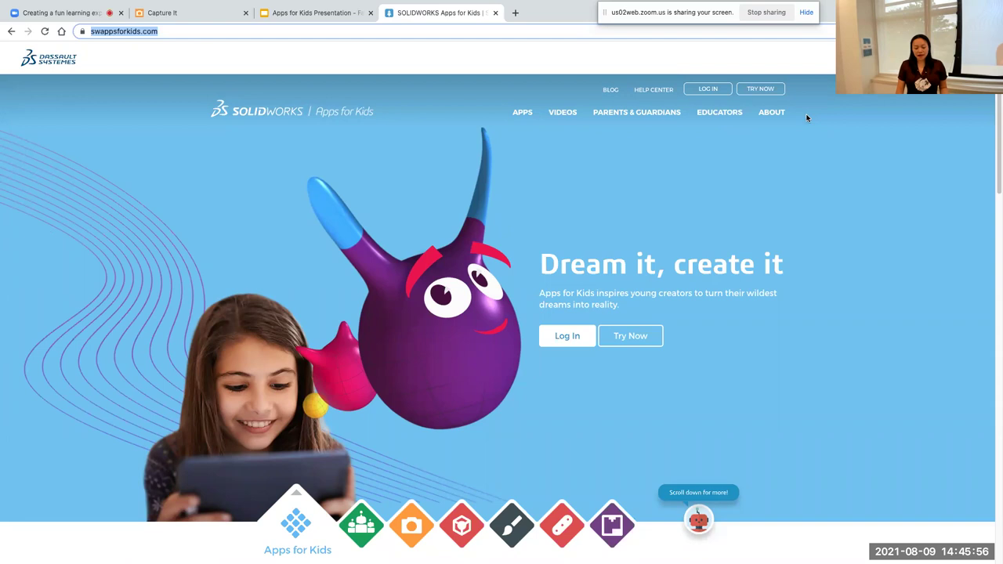
pyautogui.click(730, 116)
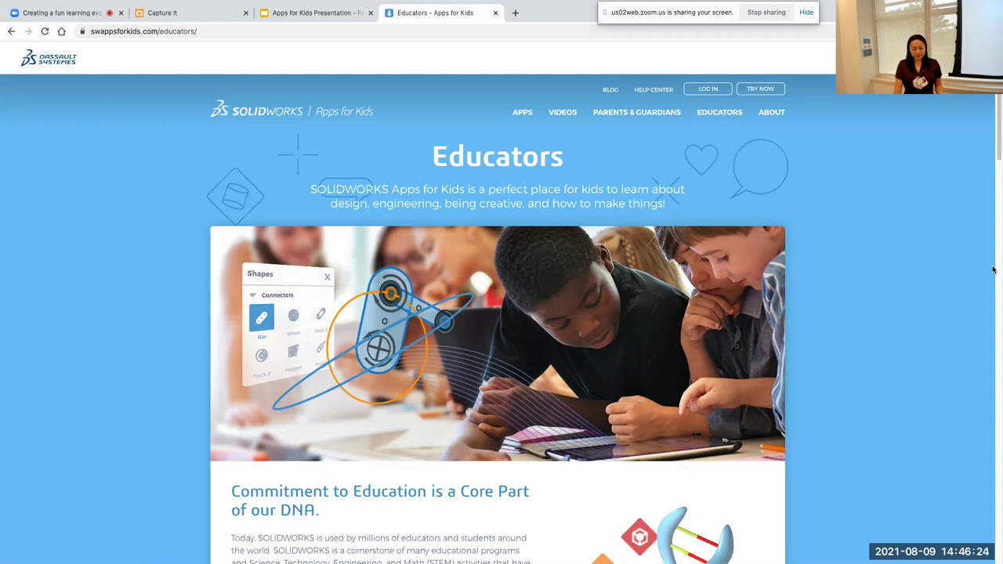
pyautogui.scroll(-15, 915, 286)
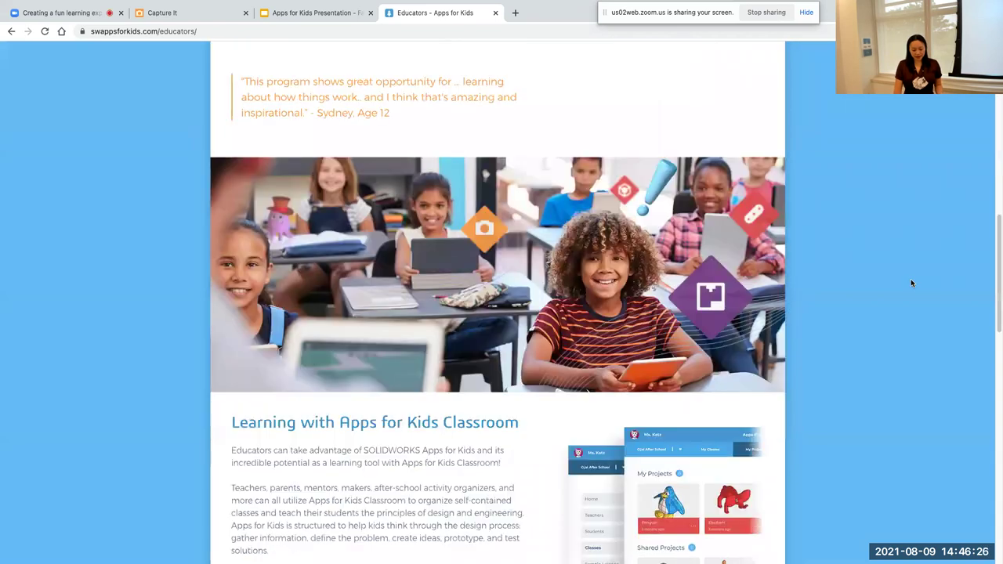
pyautogui.scroll(-6, 910, 279)
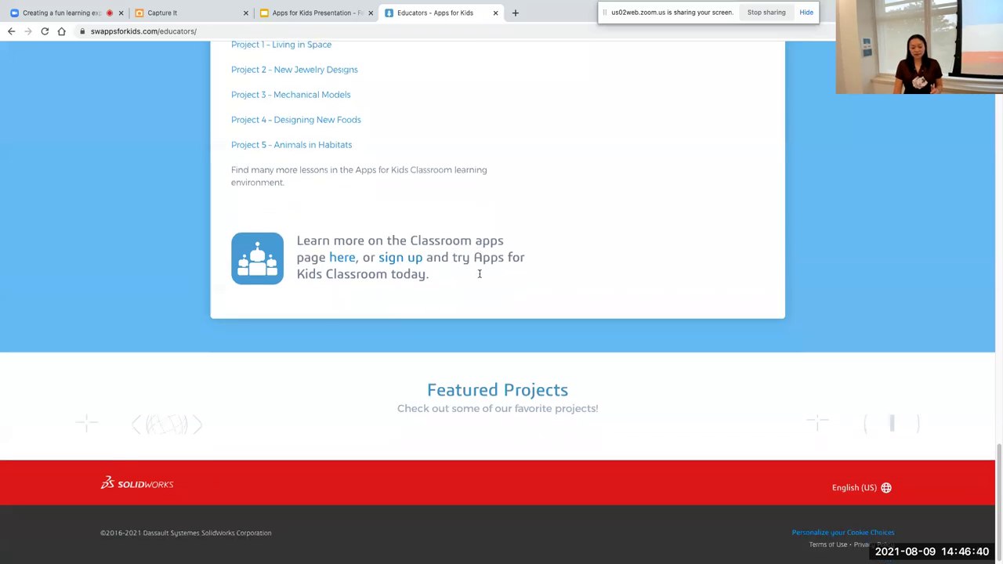
pyautogui.scroll(20, 474, 276)
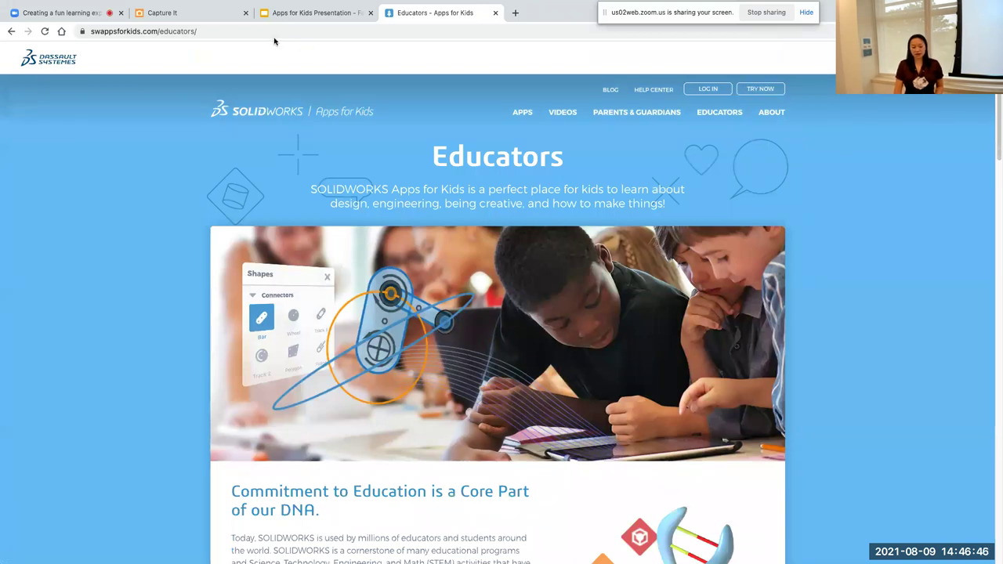
# Return to the Classroom home and load beta.swappsforkids.com in a new tab.
pyautogui.click(179, 14)
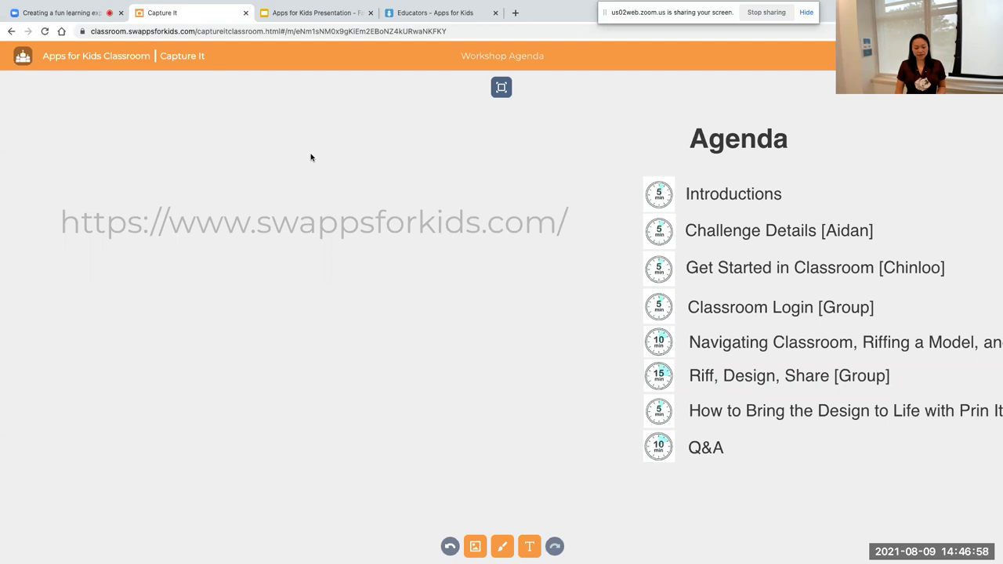
pyautogui.click(22, 61)
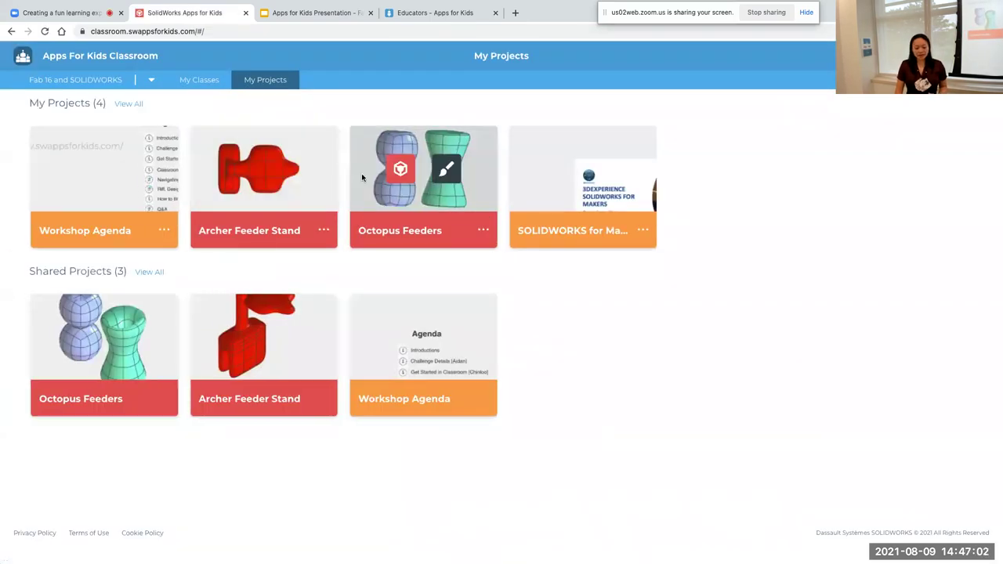
pyautogui.click(516, 13)
pyautogui.write('be')
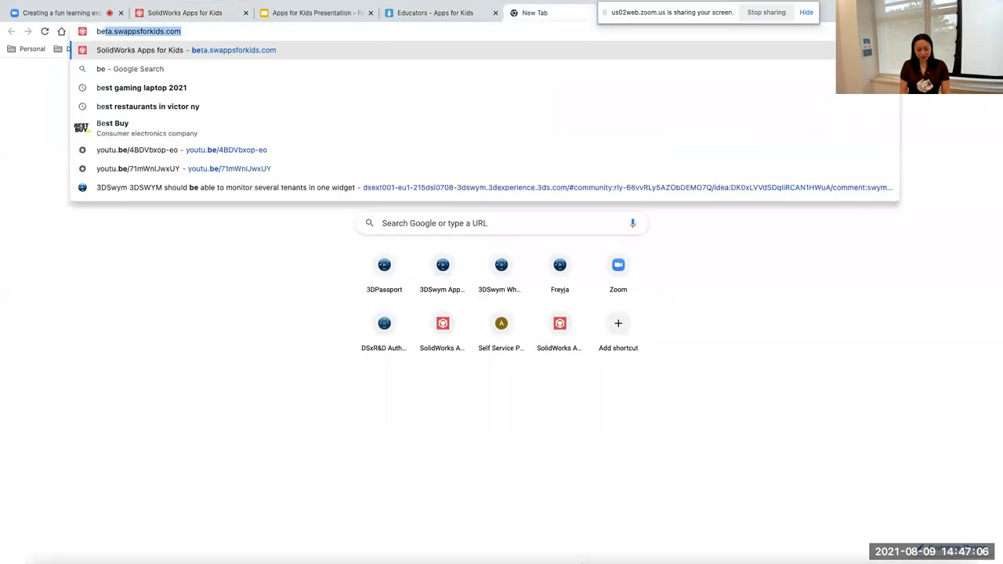
pyautogui.press('Return')
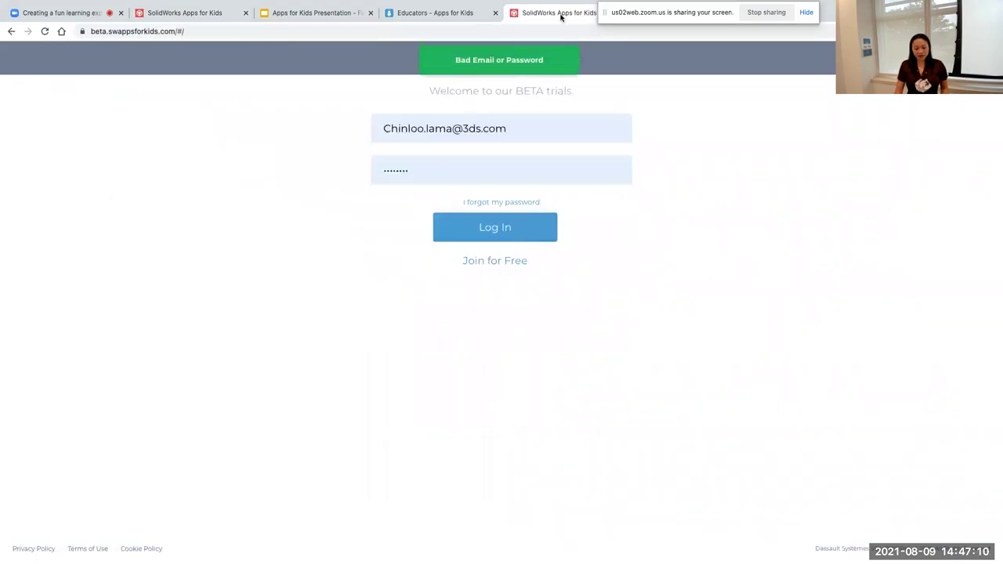
# Try signing in to the beta site, re-enter the password, then close the beta tab.
pyautogui.click(523, 180)
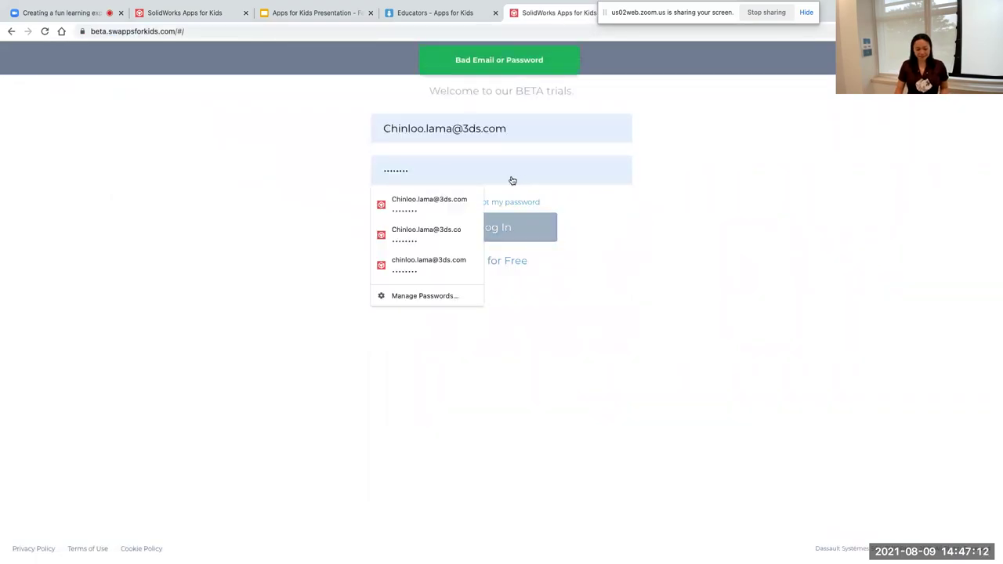
pyautogui.click(538, 237)
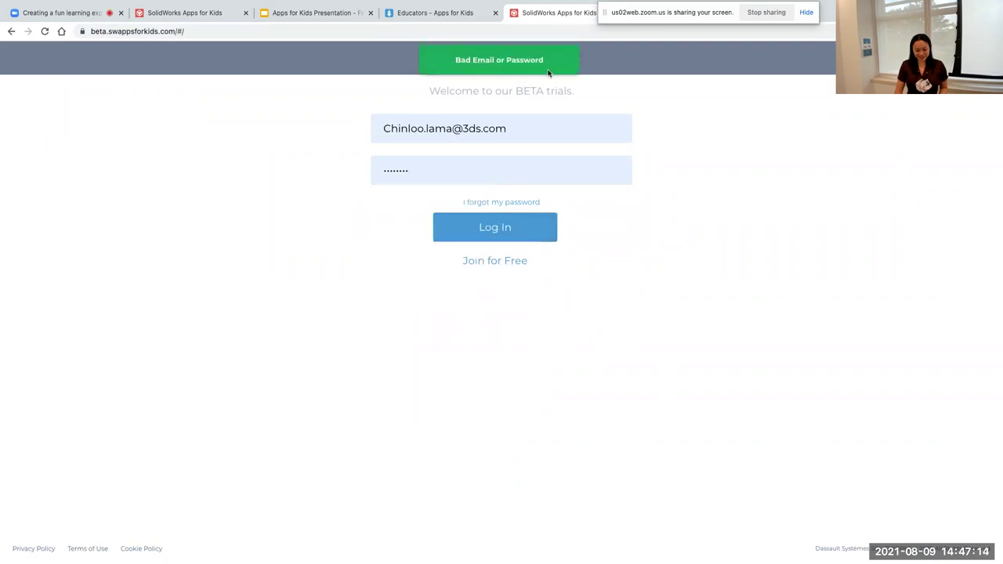
pyautogui.click(606, 11)
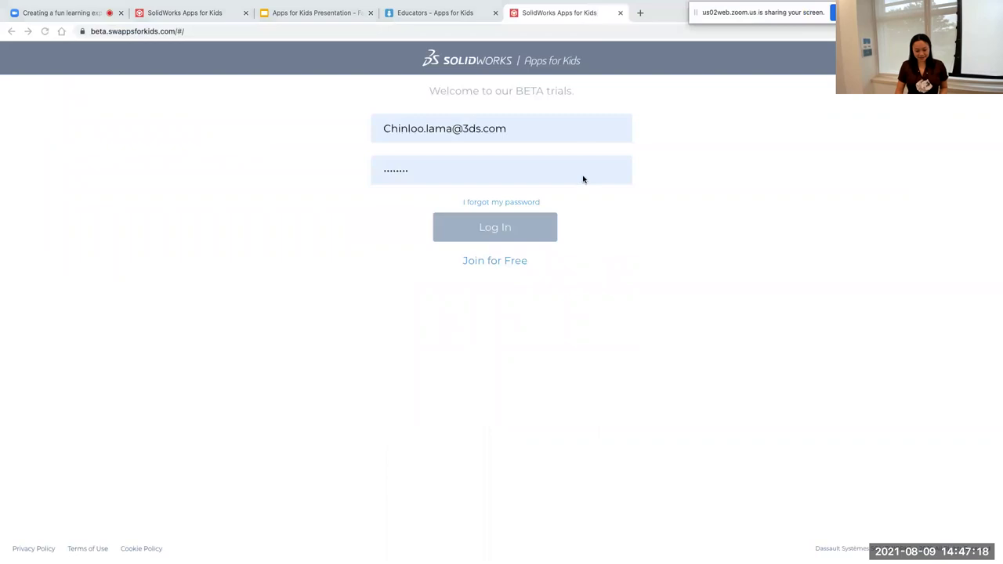
pyautogui.click(489, 177)
pyautogui.hotkey('ctrl', 'a')
pyautogui.press('BackSpace')
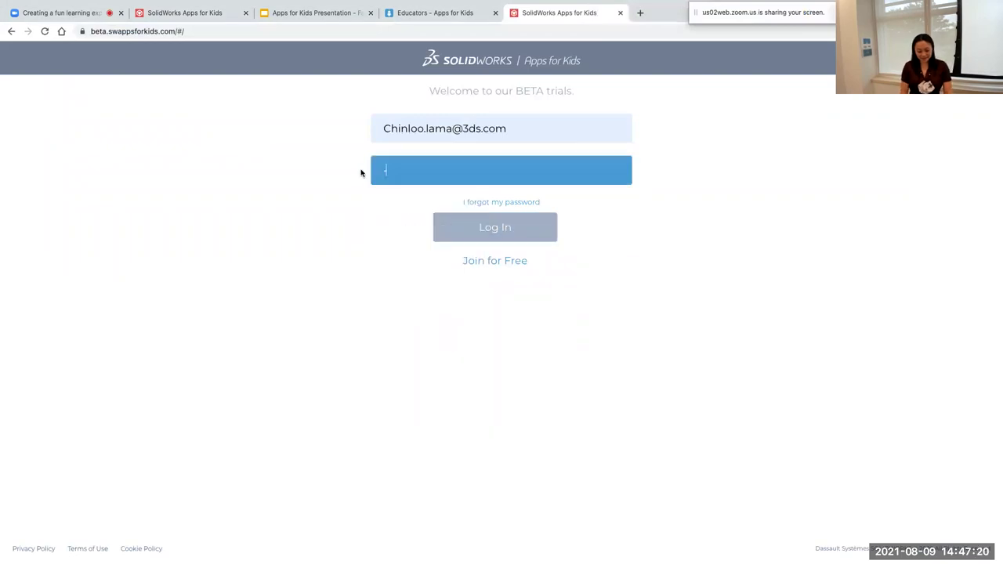
pyautogui.write('••••')
pyautogui.press('Return')
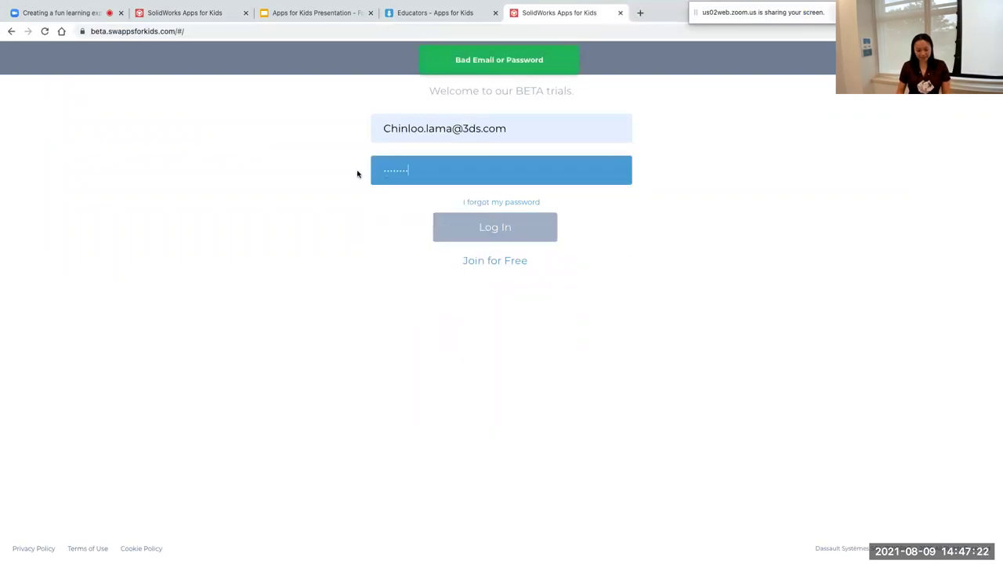
pyautogui.click(621, 12)
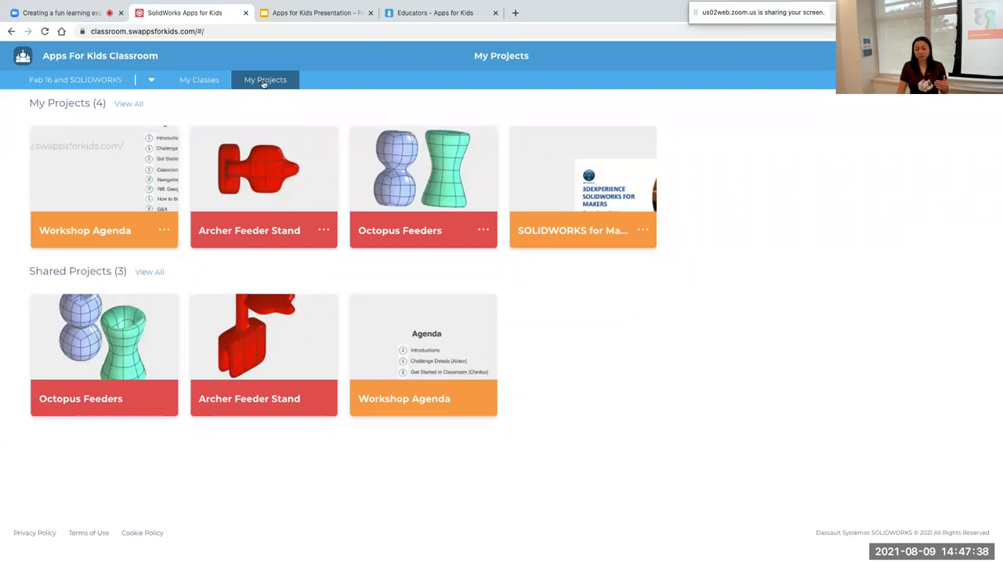
# Open the Fab 16 and SOLIDWORKS organisation, view Students and Teachers, and cancel the invite form.
pyautogui.click(95, 81)
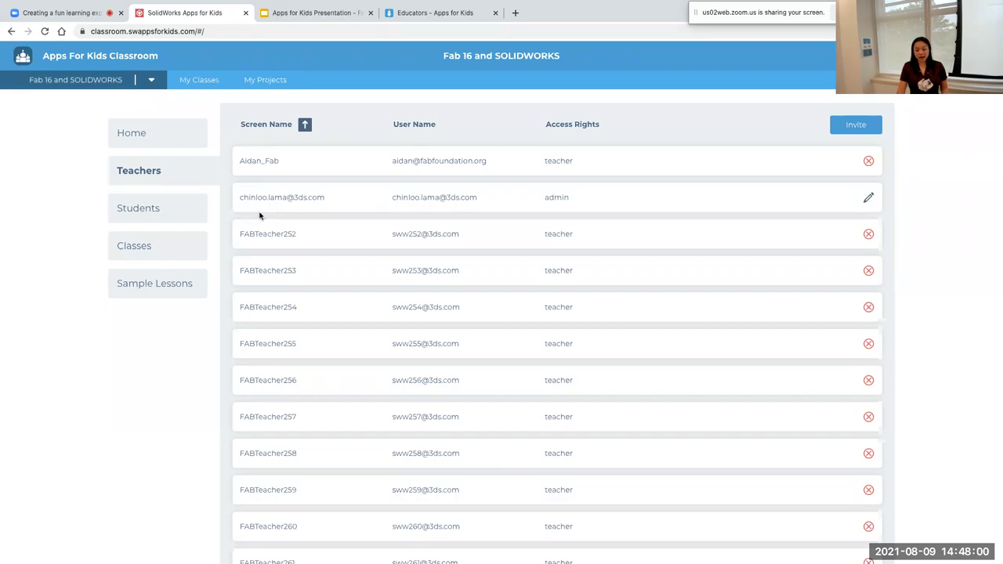
pyautogui.click(161, 211)
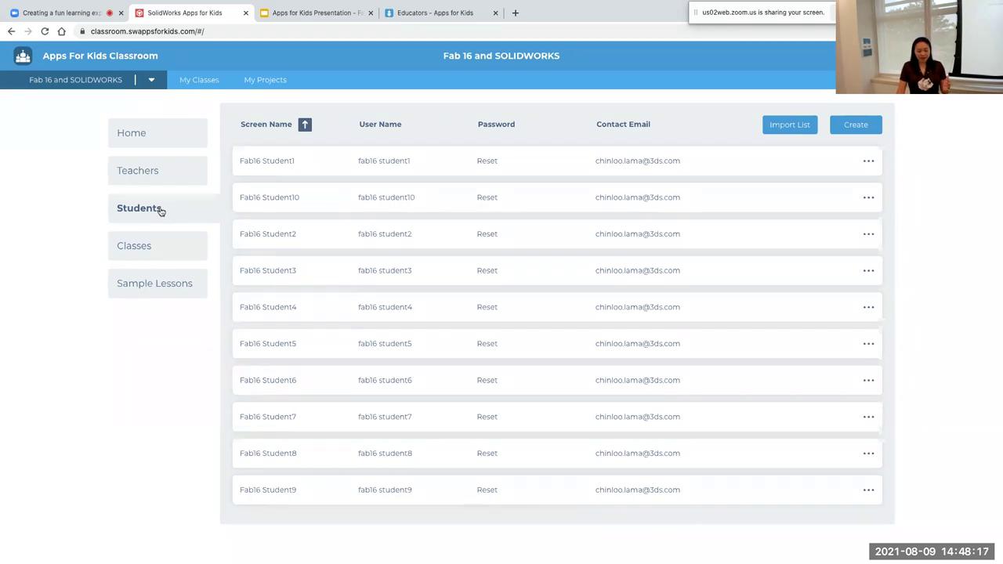
pyautogui.click(143, 171)
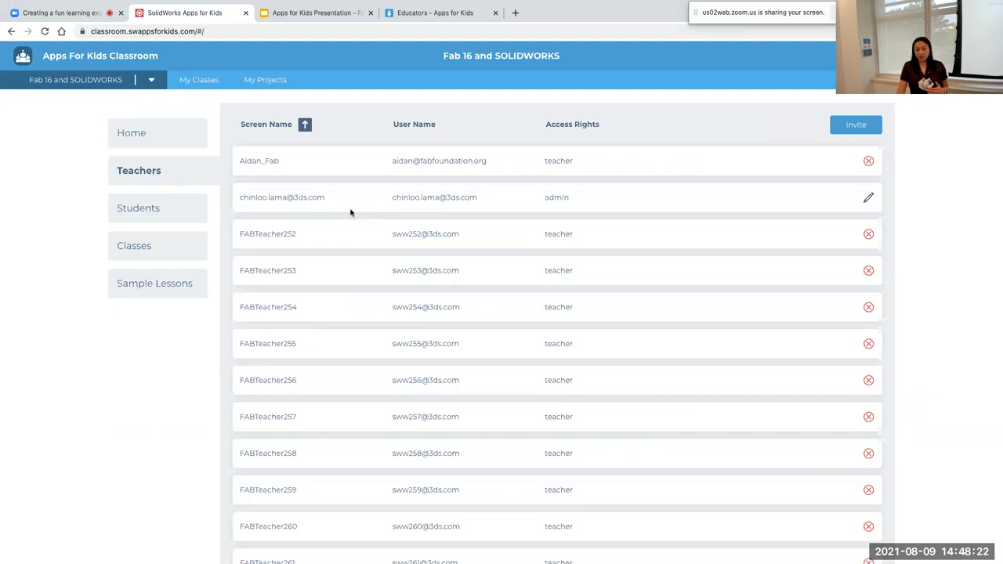
pyautogui.click(859, 129)
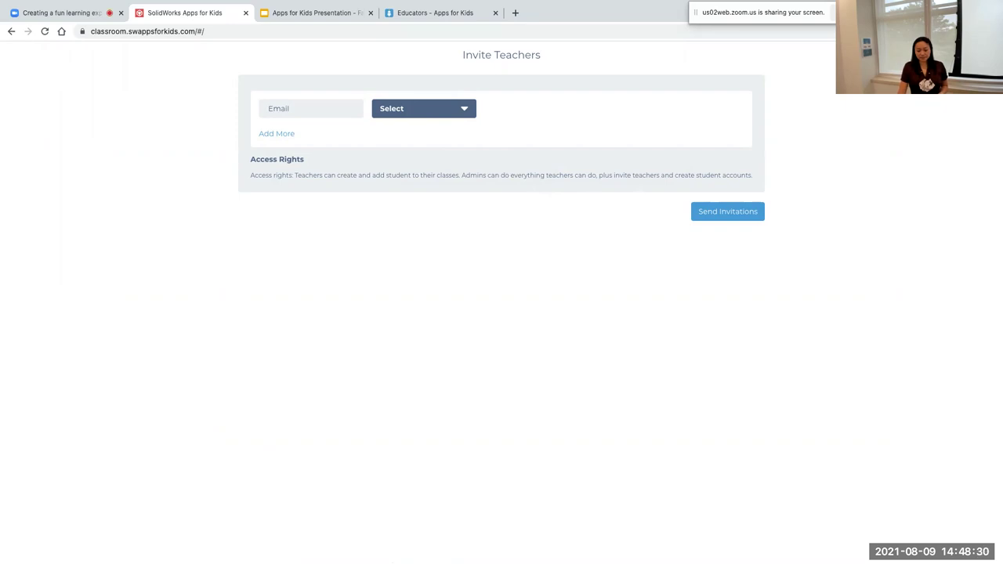
pyautogui.press('Escape')
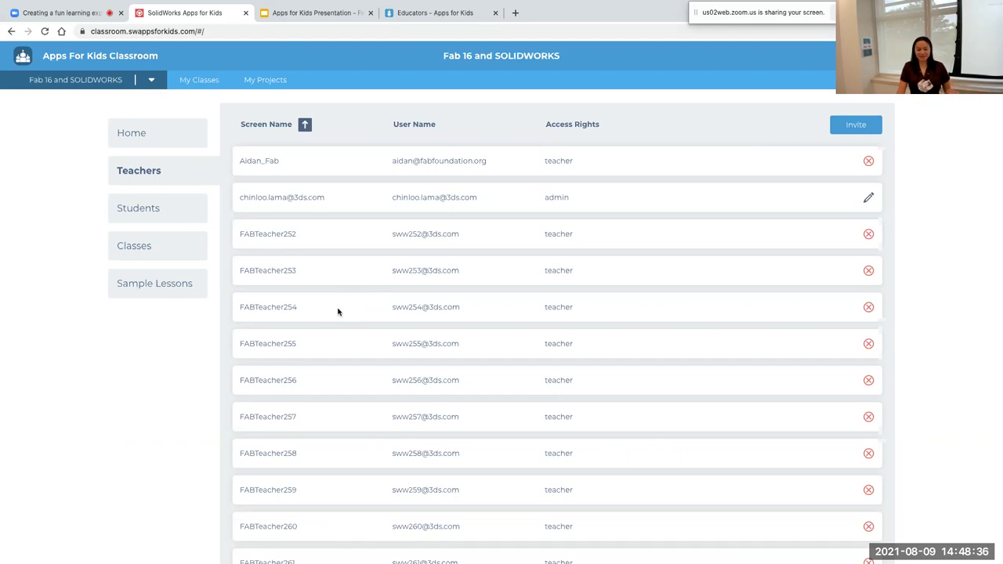
# Go from the Students list to the organisation's Classes, showing Fab16 AFK Workshop.
pyautogui.click(145, 210)
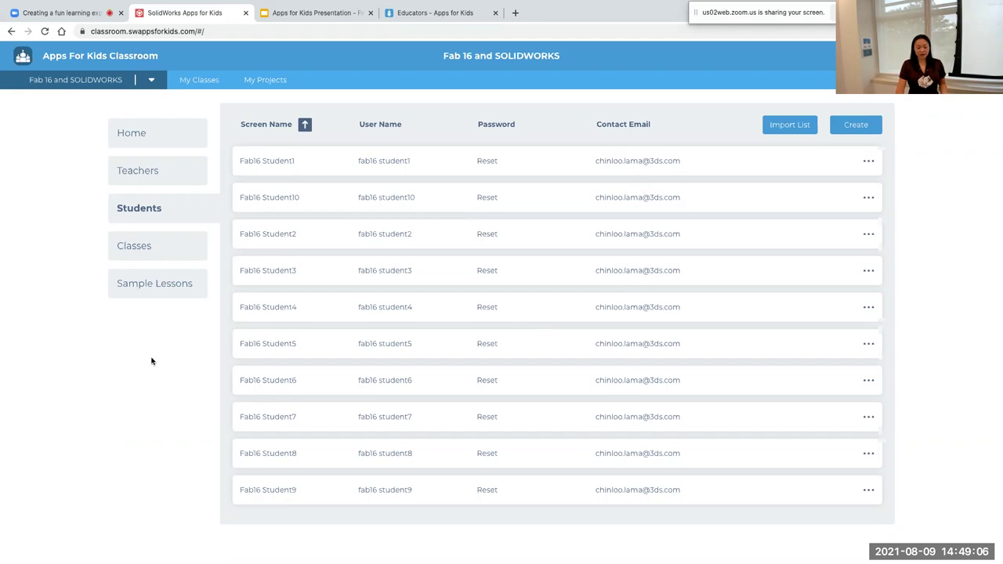
pyautogui.click(145, 259)
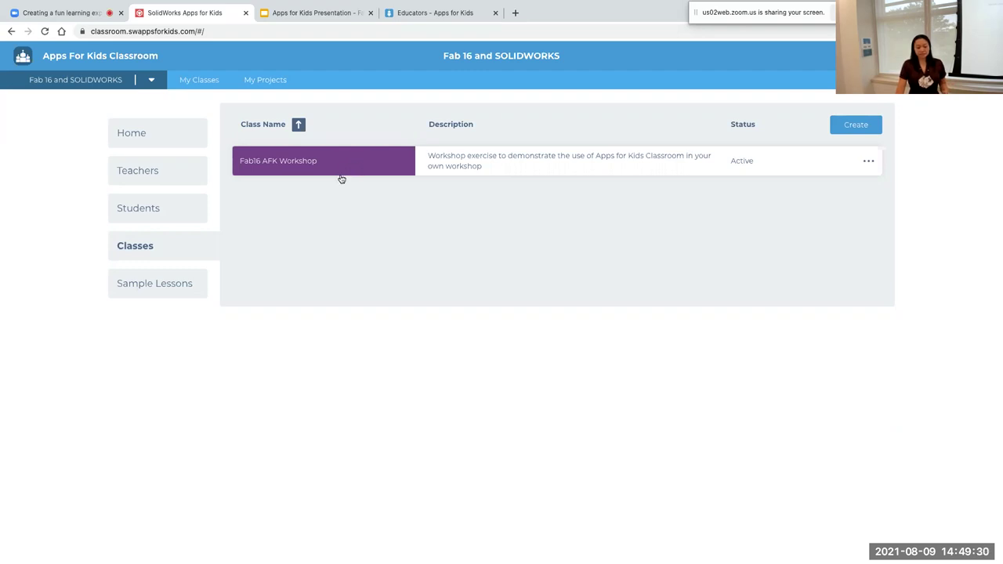
# Save the Animals in Habitats lesson plan PDF from Sample Lessons to Downloads and open it.
pyautogui.click(152, 290)
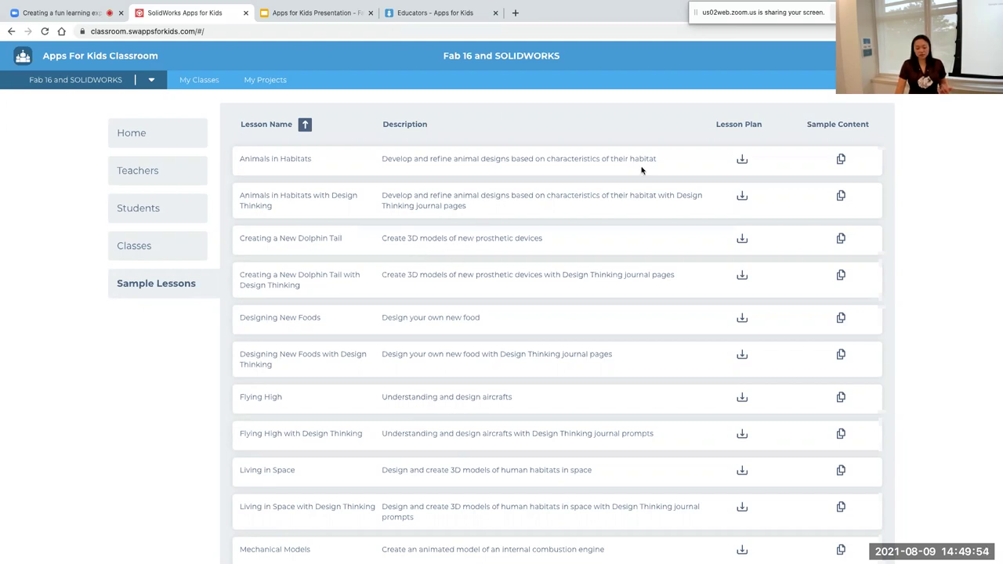
pyautogui.click(742, 161)
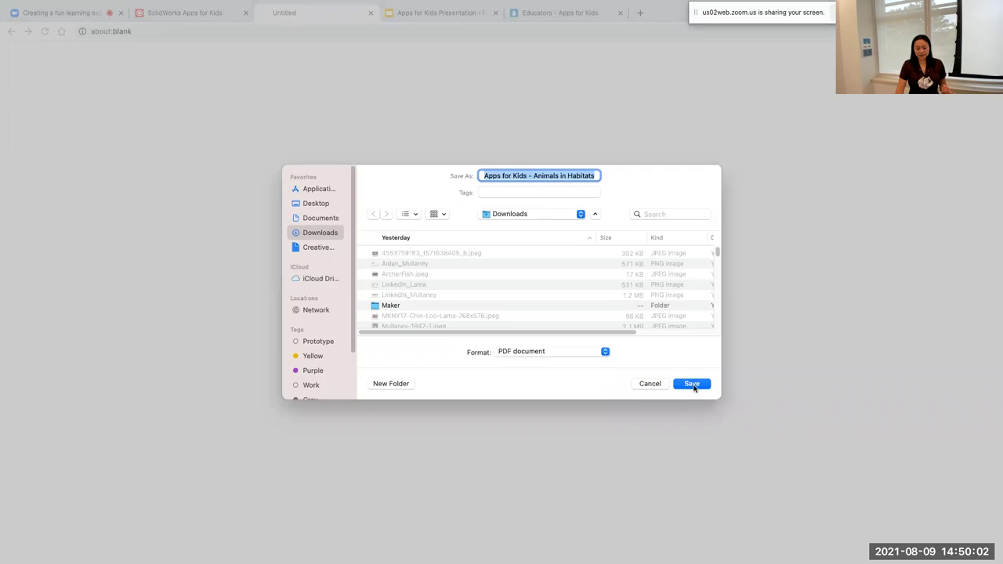
pyautogui.click(693, 384)
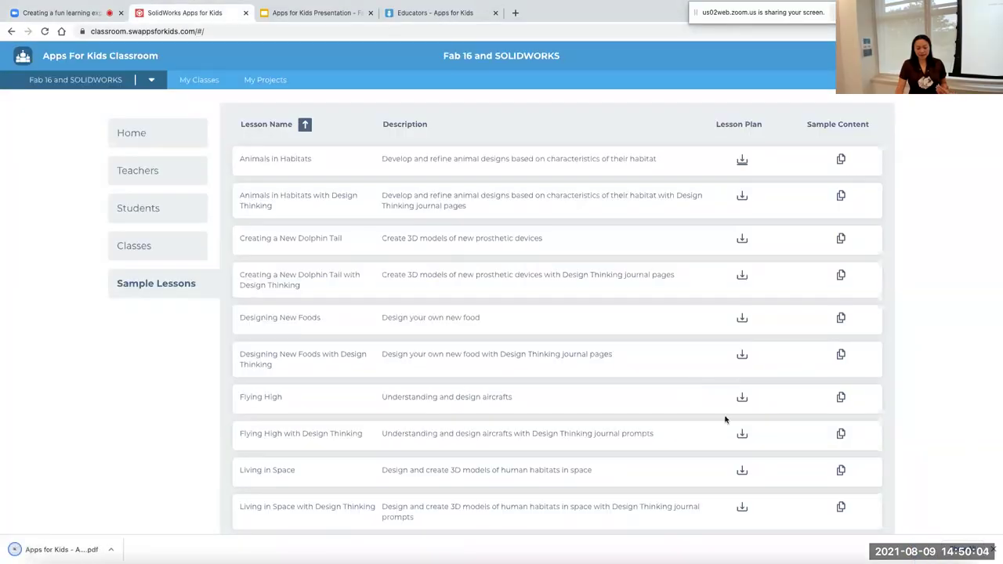
pyautogui.click(48, 551)
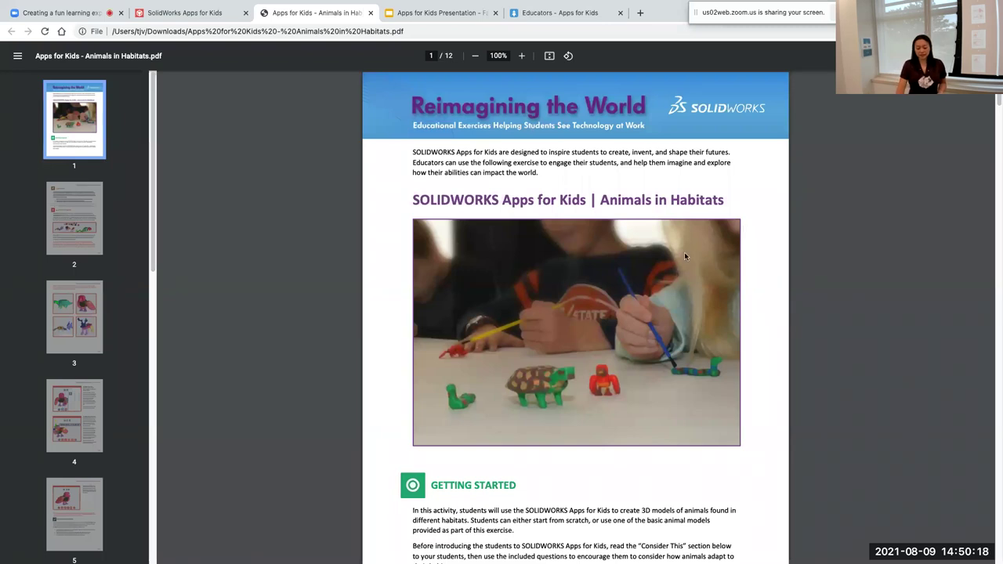
# Browse lesson plan pages 2, 3, 11, 10 and 12 (Standards Alignment), then return to Sample Lessons.
pyautogui.click(75, 241)
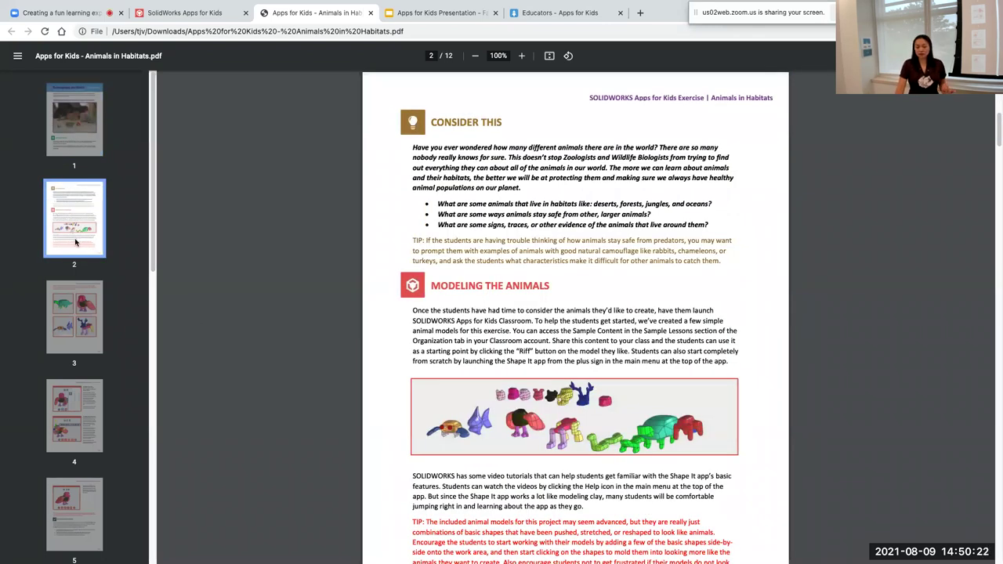
pyautogui.click(76, 337)
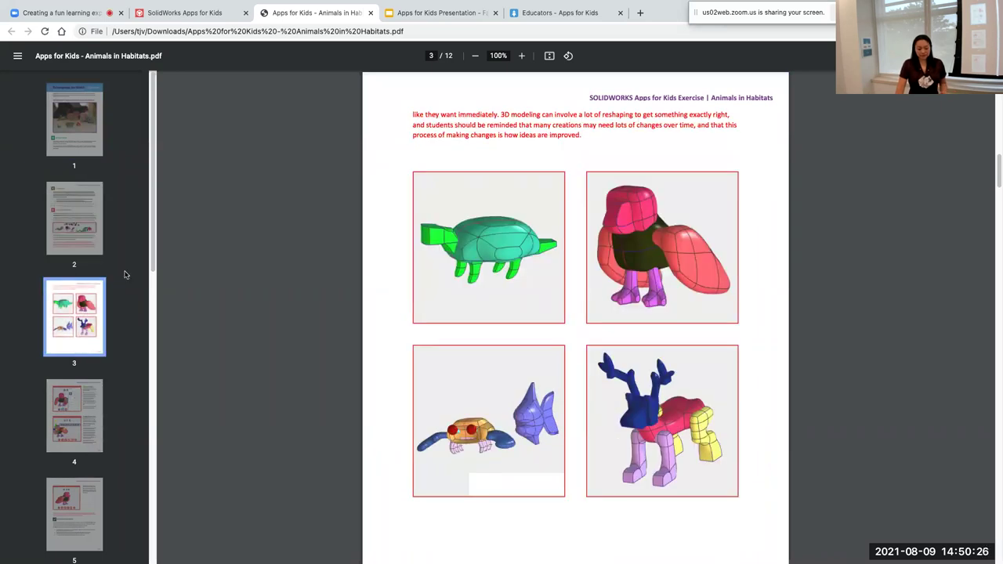
pyautogui.moveTo(155, 240); pyautogui.dragTo(140, 382)
pyautogui.scroll(-5, 141, 382)
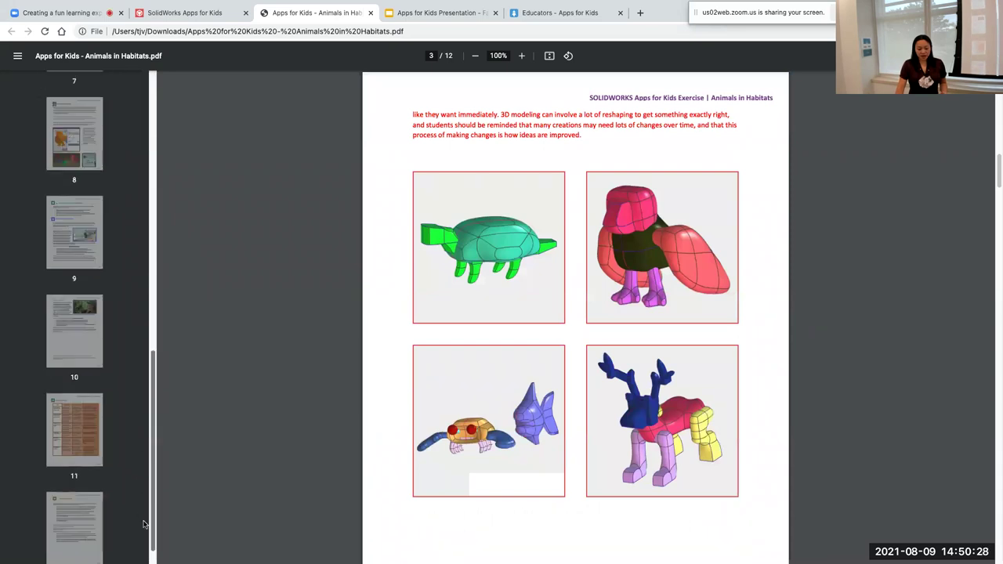
pyautogui.click(96, 390)
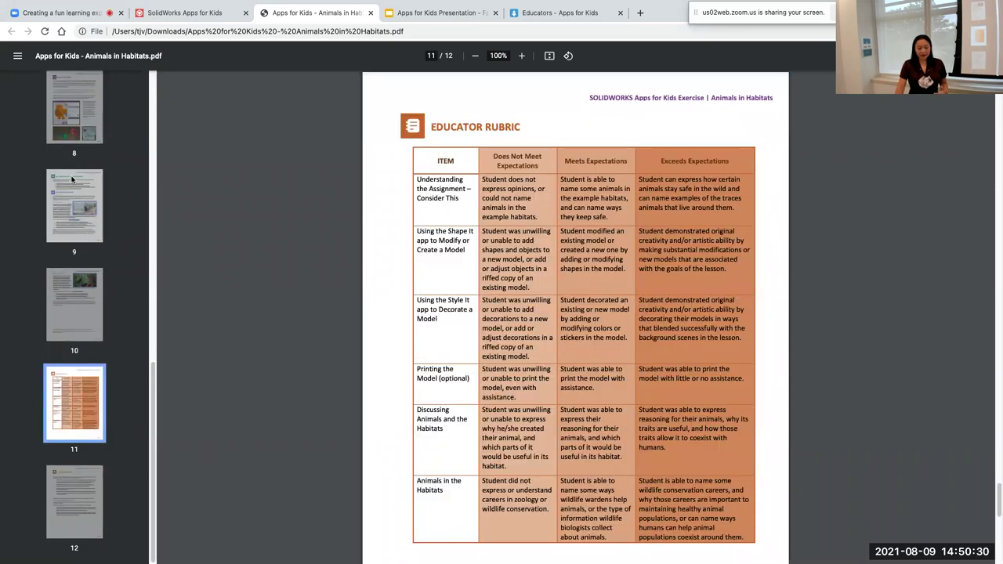
pyautogui.click(87, 308)
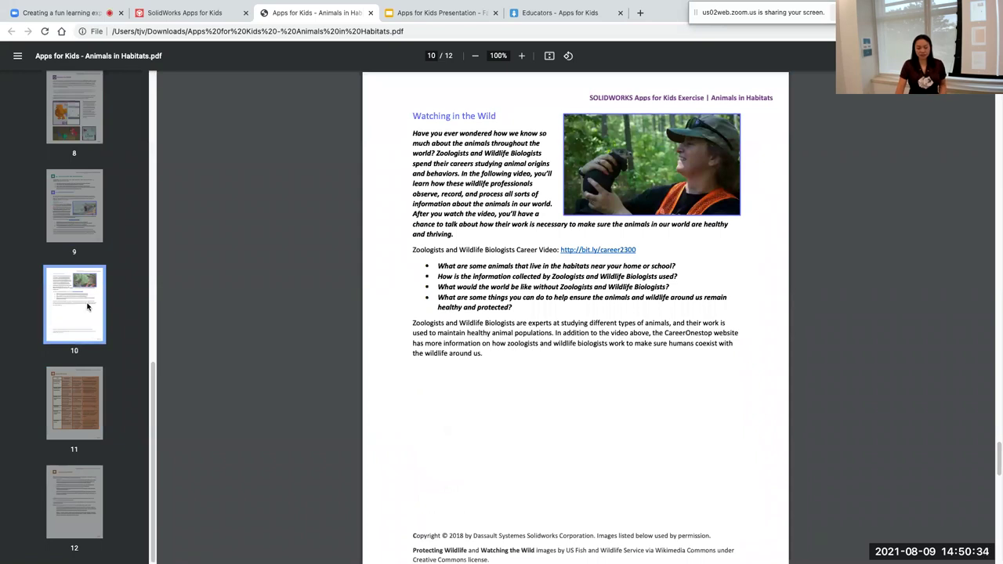
pyautogui.click(68, 403)
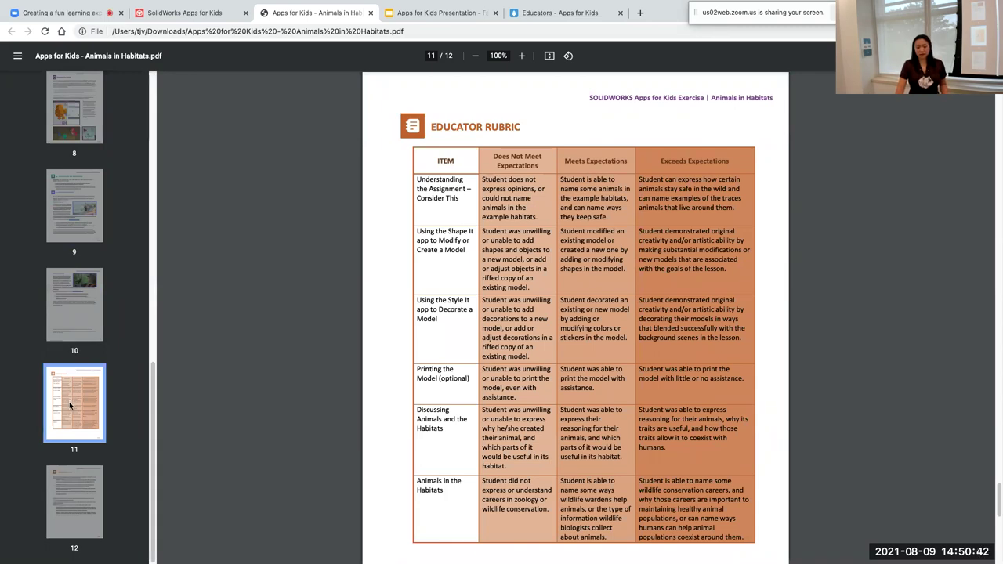
pyautogui.click(83, 503)
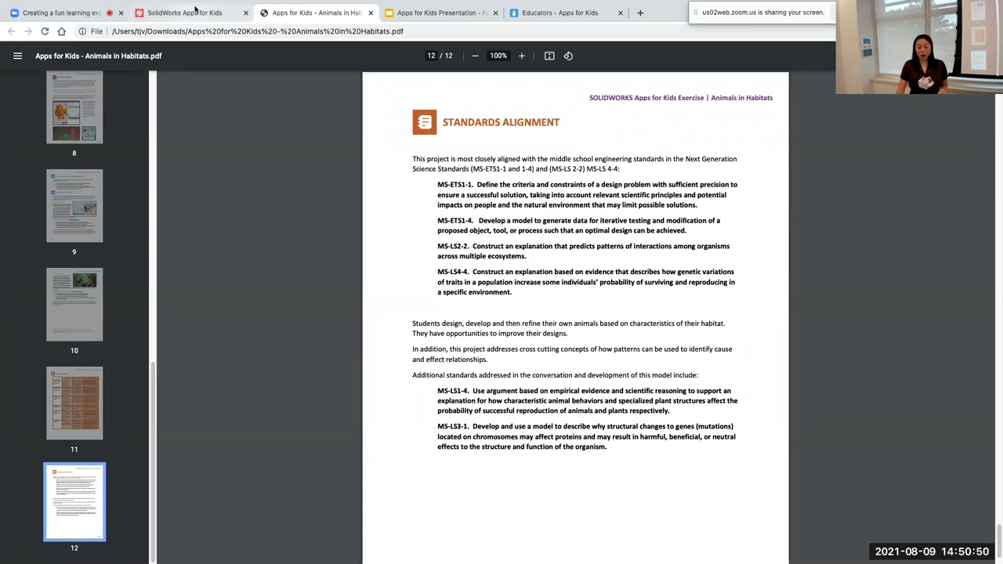
pyautogui.click(188, 13)
pyautogui.scroll(-5, 678, 246)
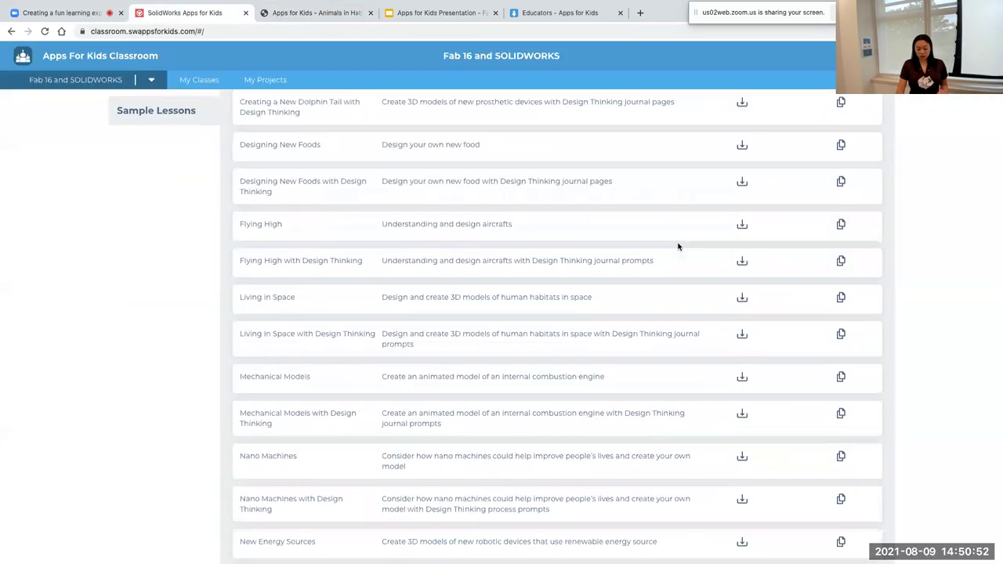
pyautogui.scroll(-2, 679, 247)
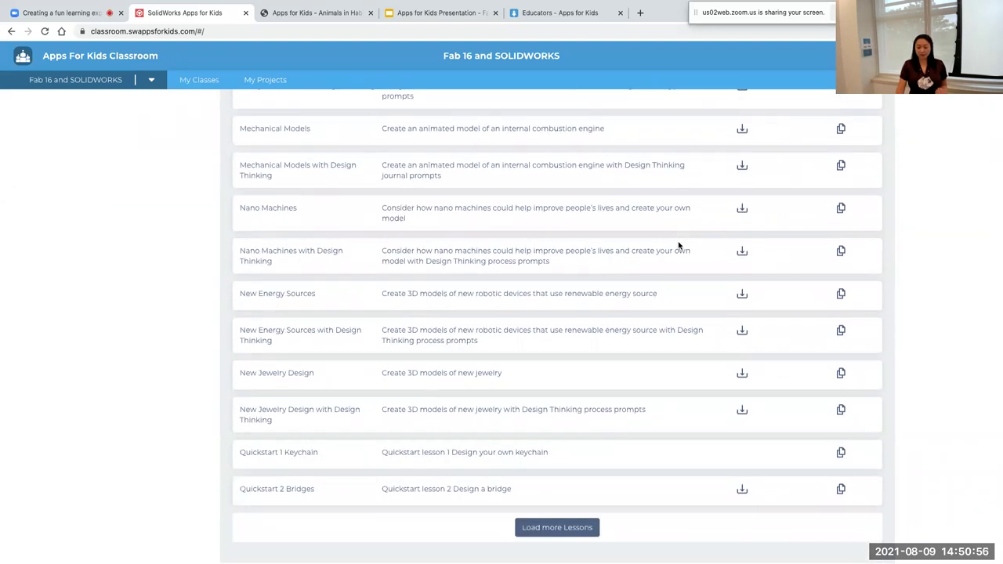
pyautogui.scroll(7, 679, 246)
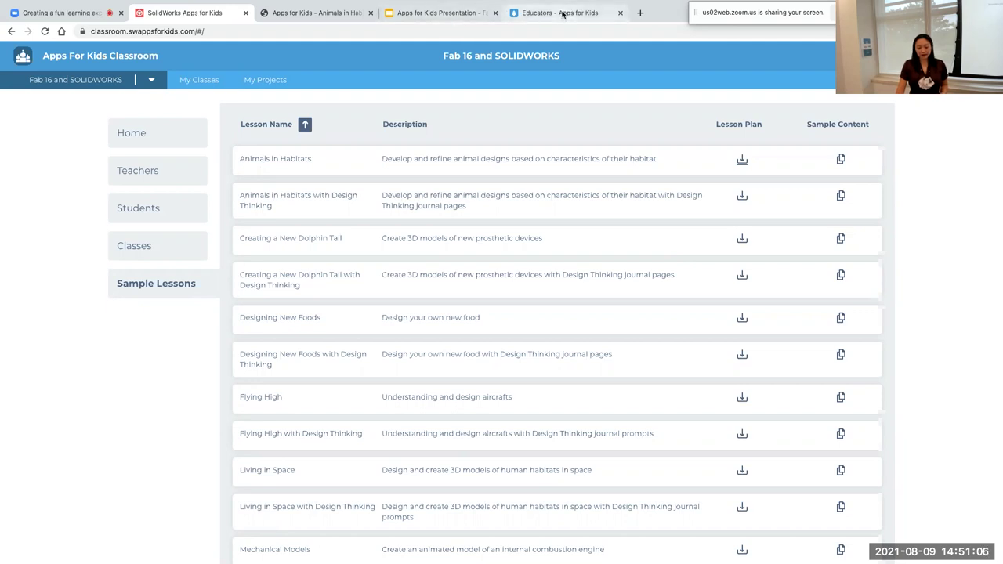
pyautogui.click(524, 14)
pyautogui.scroll(-15, 699, 223)
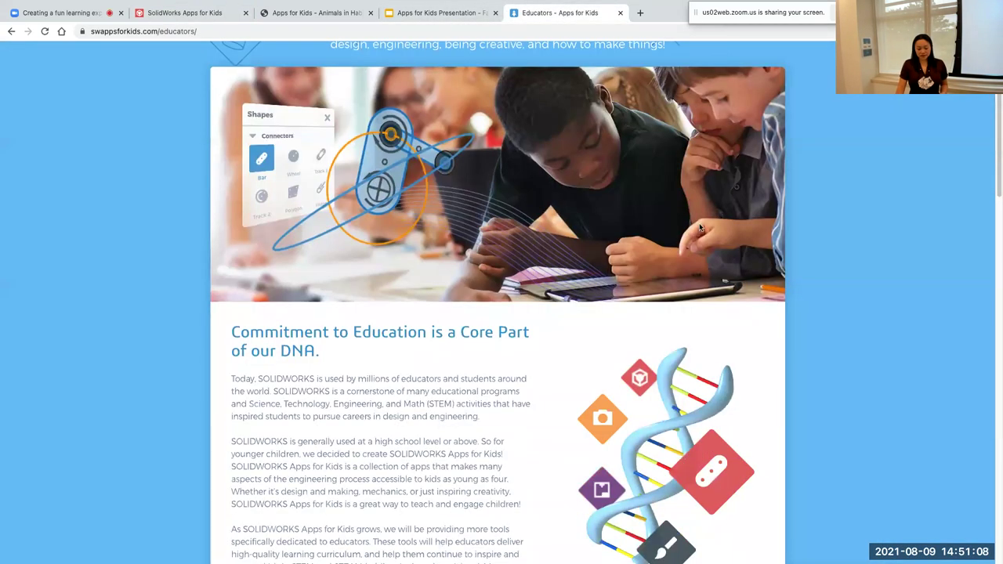
pyautogui.scroll(-5, 701, 223)
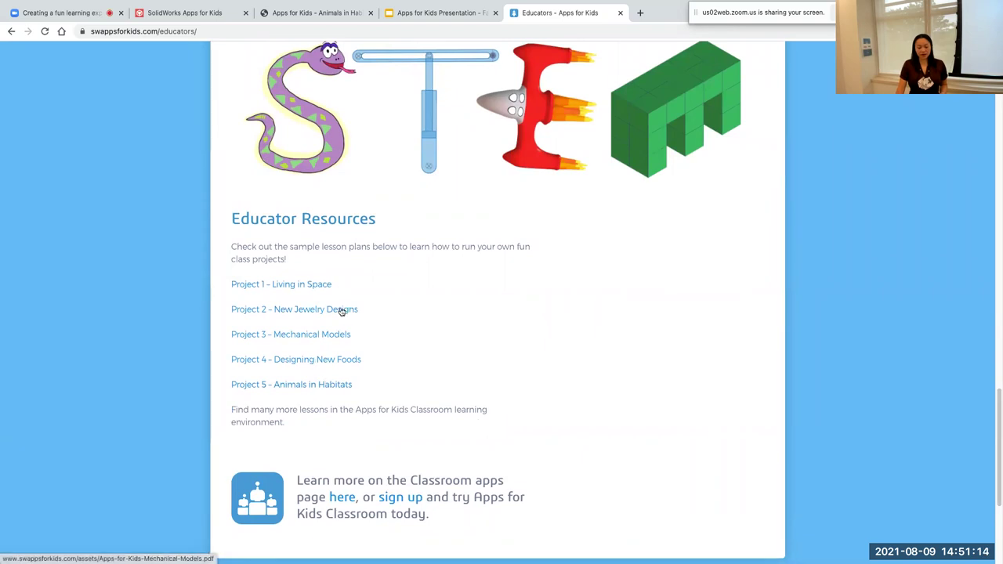
pyautogui.click(177, 11)
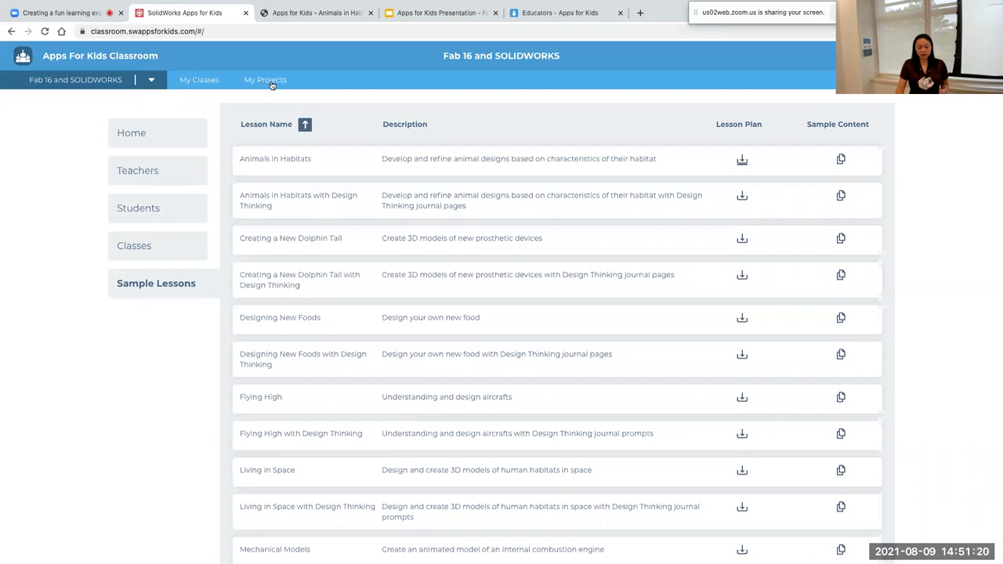
# View My Classes, then My Projects with own and shared projects, then switch to the Zoom meeting.
pyautogui.click(191, 85)
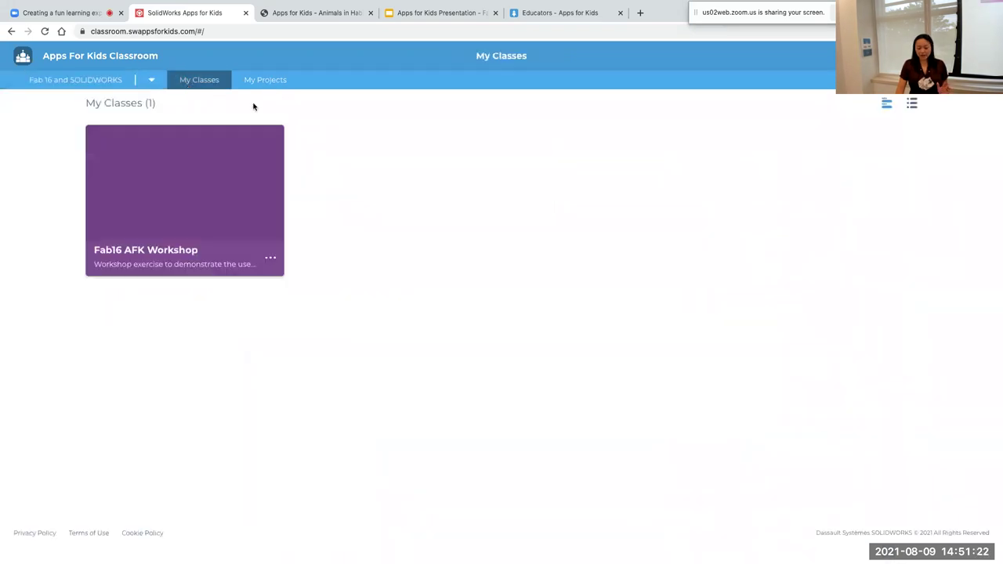
pyautogui.click(262, 81)
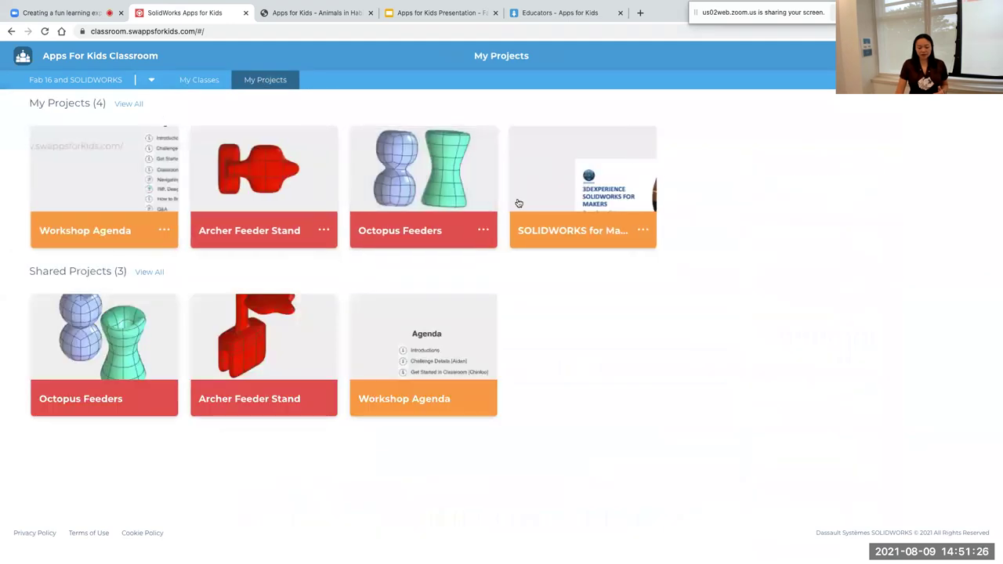
pyautogui.moveTo(491, 198)
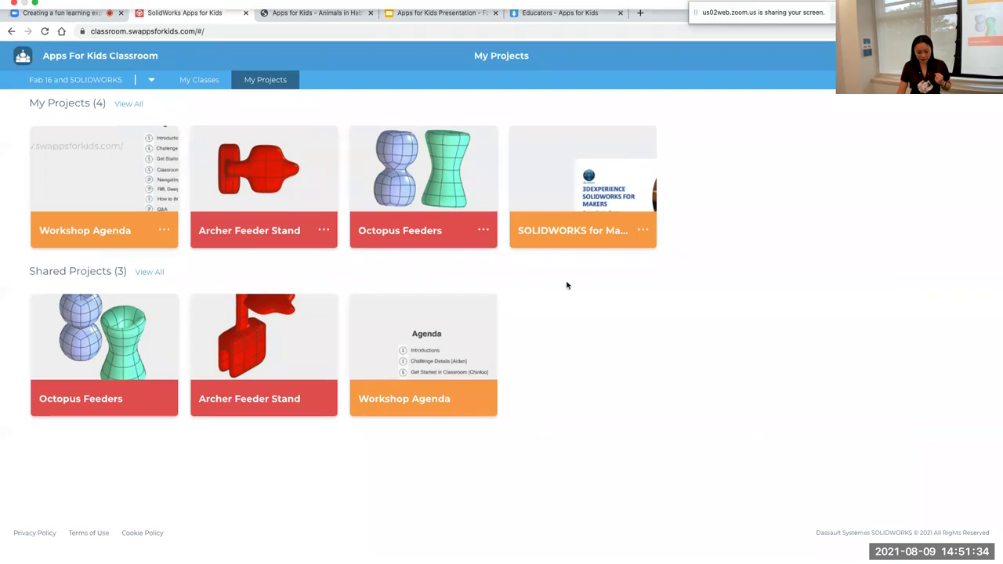
pyautogui.click(62, 13)
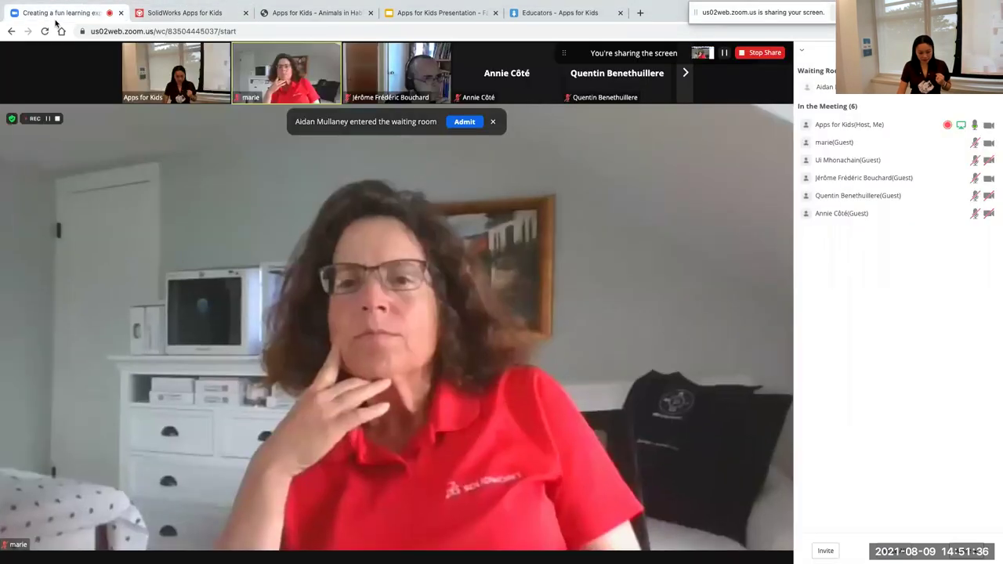
# Admit the waiting participant and hand them the host role, confirming with Yes.
pyautogui.click(467, 122)
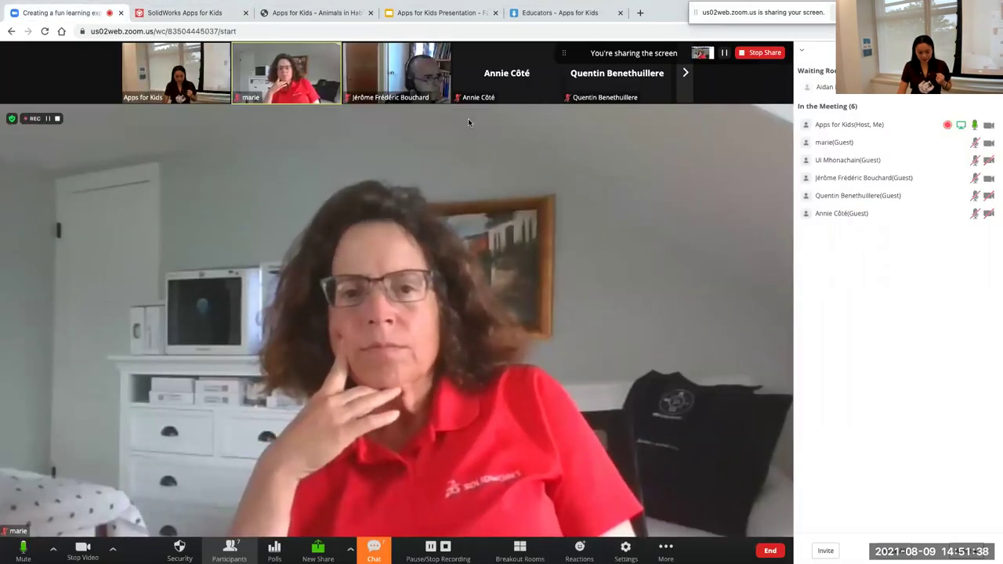
pyautogui.moveTo(544, 58)
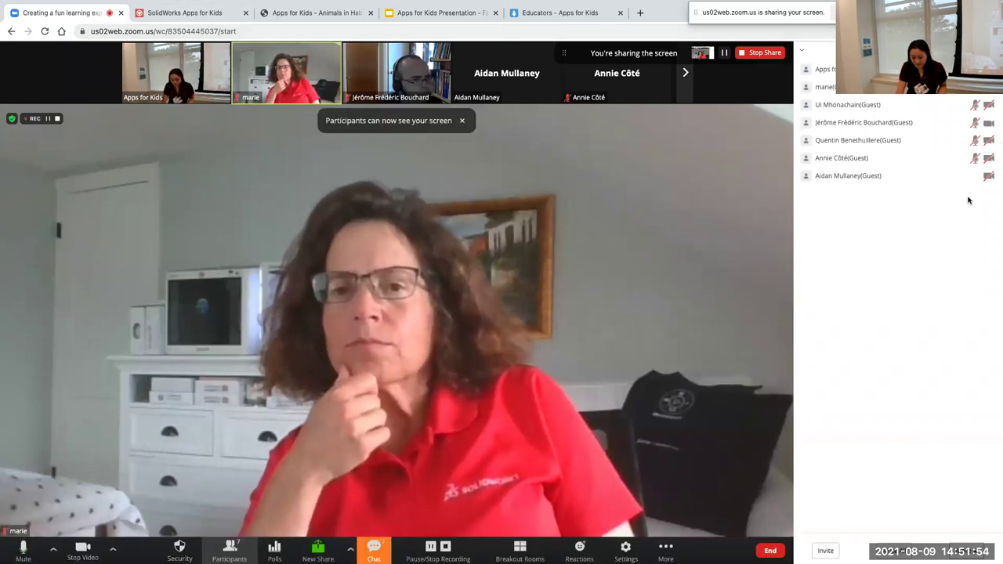
pyautogui.rightClick(948, 185)
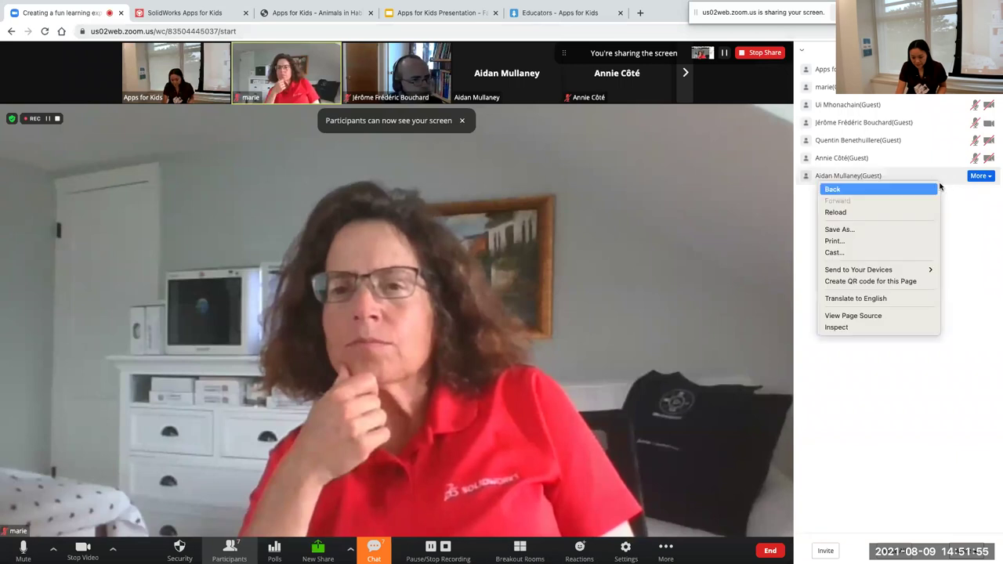
pyautogui.click(991, 179)
pyautogui.click(980, 176)
pyautogui.click(991, 180)
pyautogui.click(992, 179)
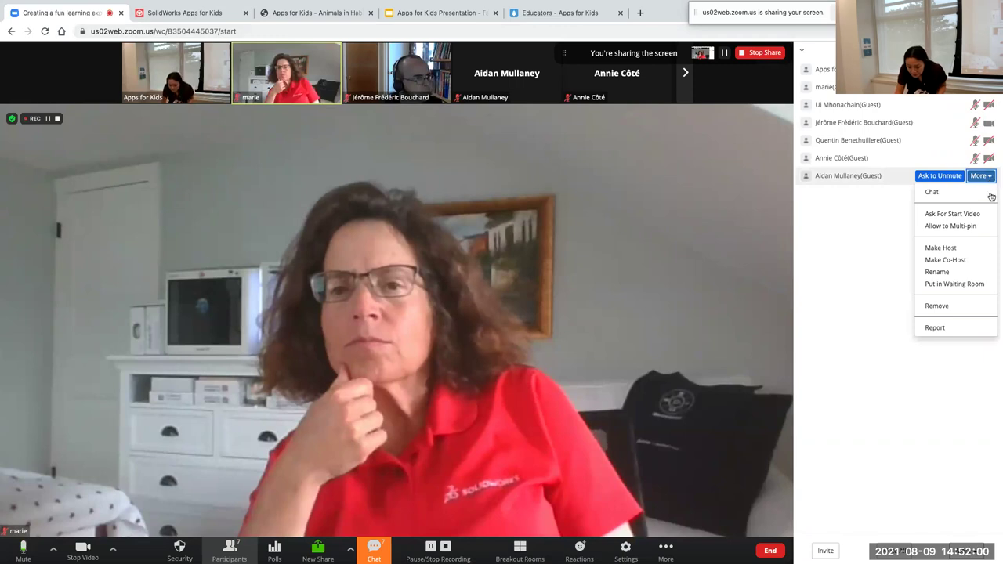
pyautogui.click(955, 249)
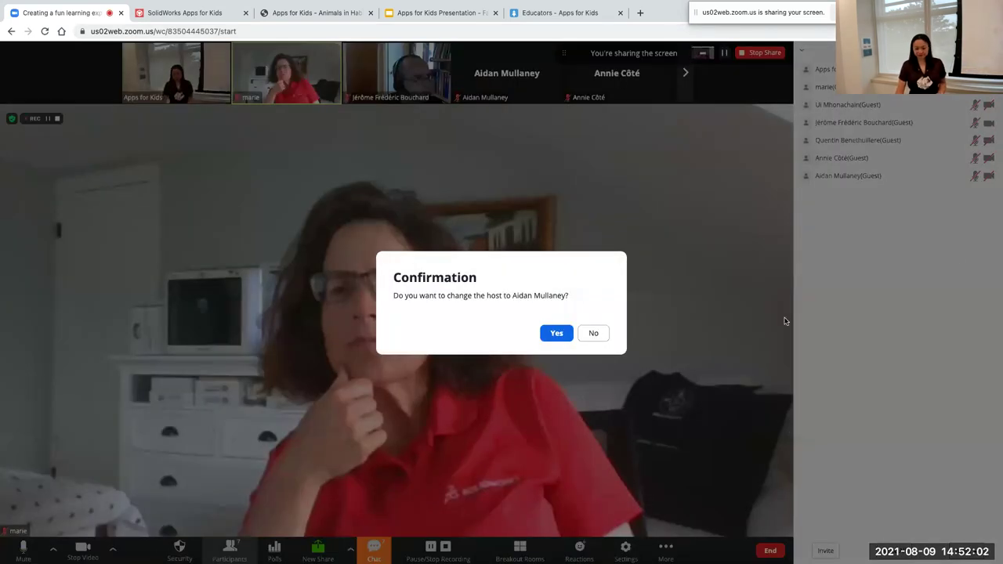
pyautogui.click(557, 333)
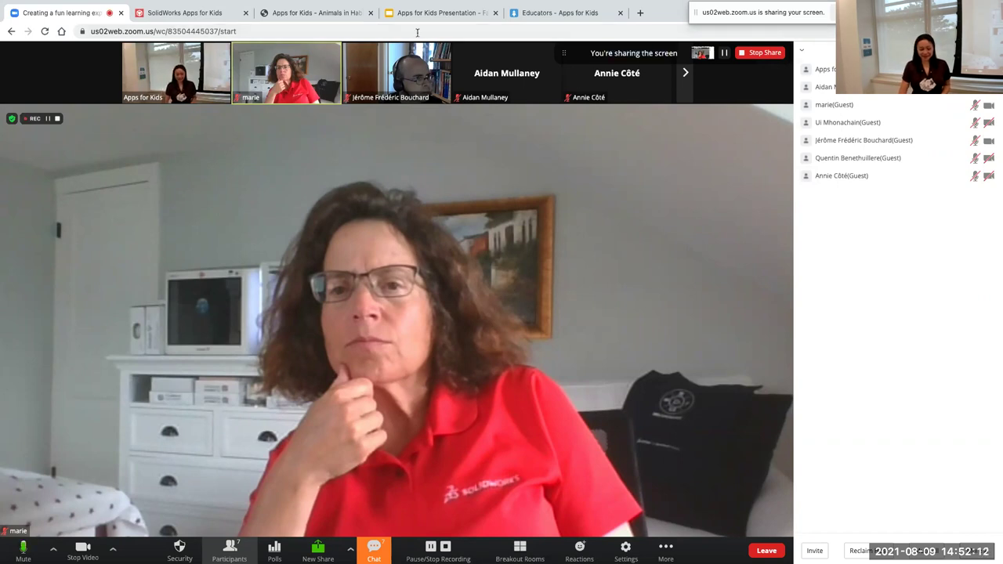
# Go back to My Projects in Apps for Kids and bring up the five-app chooser.
pyautogui.click(203, 14)
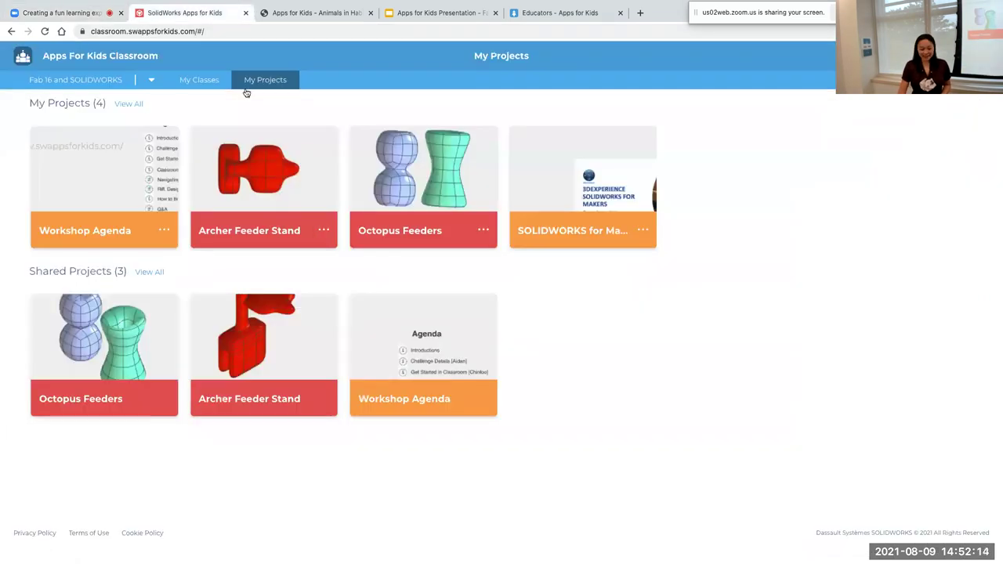
pyautogui.moveTo(368, 142)
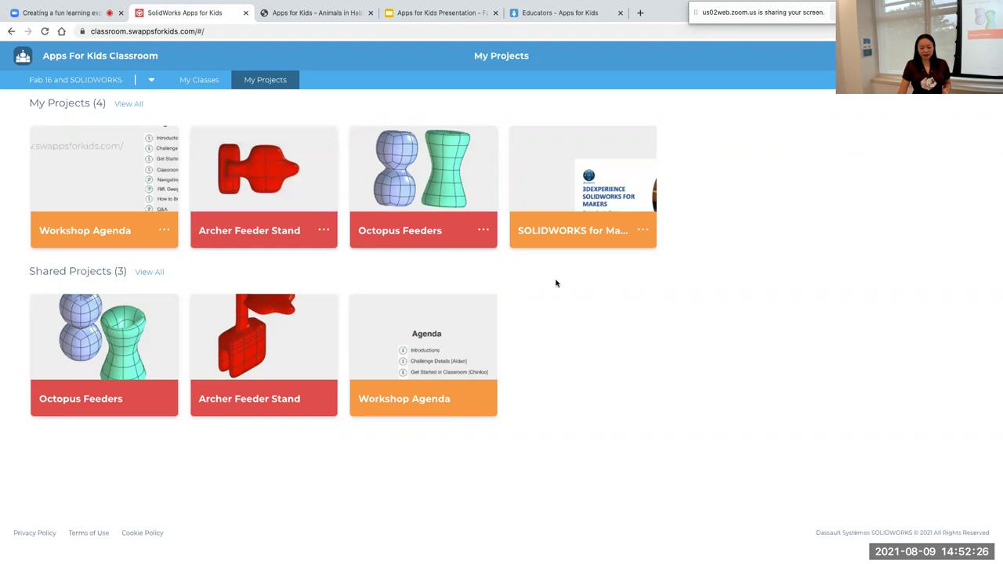
pyautogui.moveTo(247, 182)
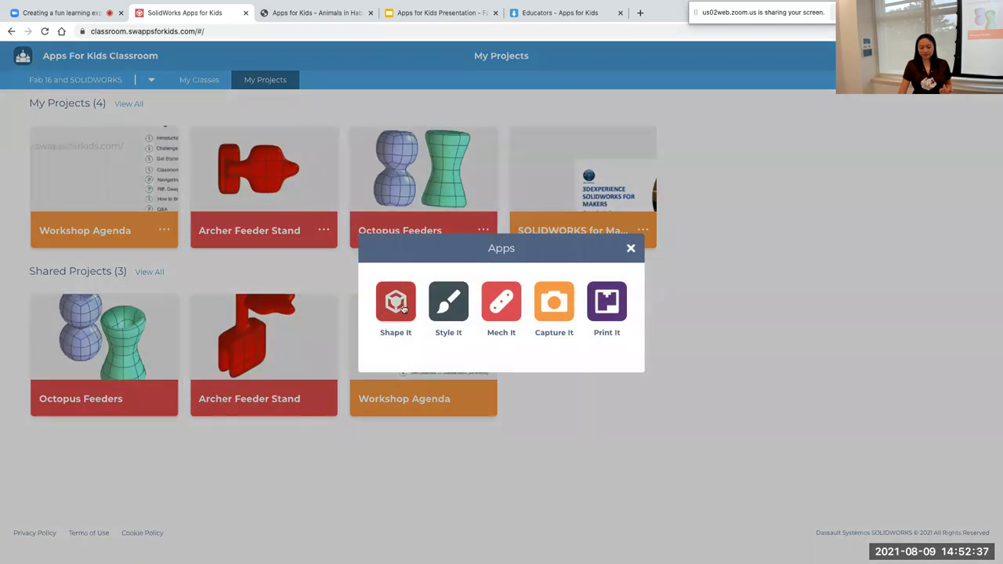
# Start a new Shape It project and retitle it 'Octo Shape'.
pyautogui.click(405, 308)
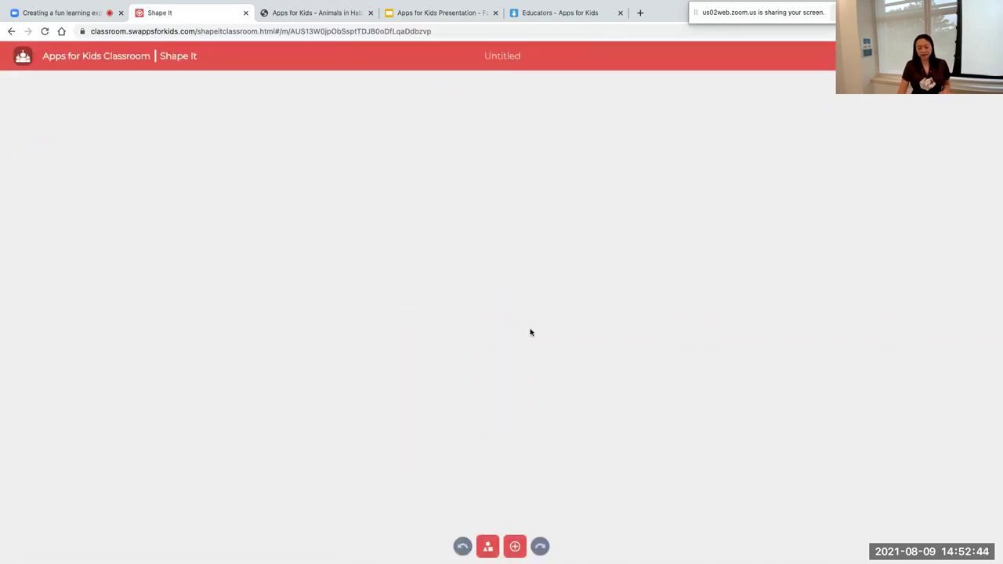
pyautogui.click(489, 61)
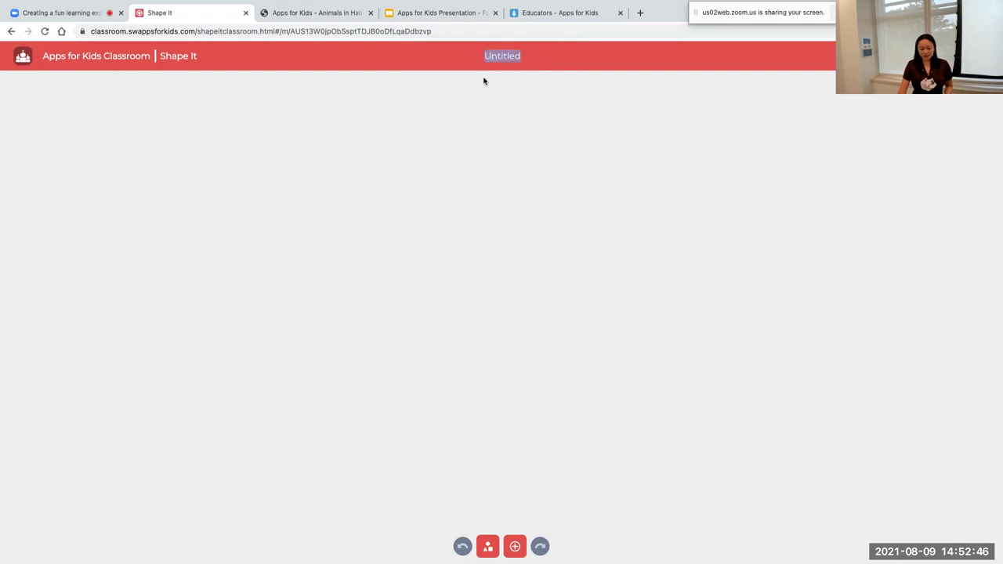
pyautogui.write('Octo')
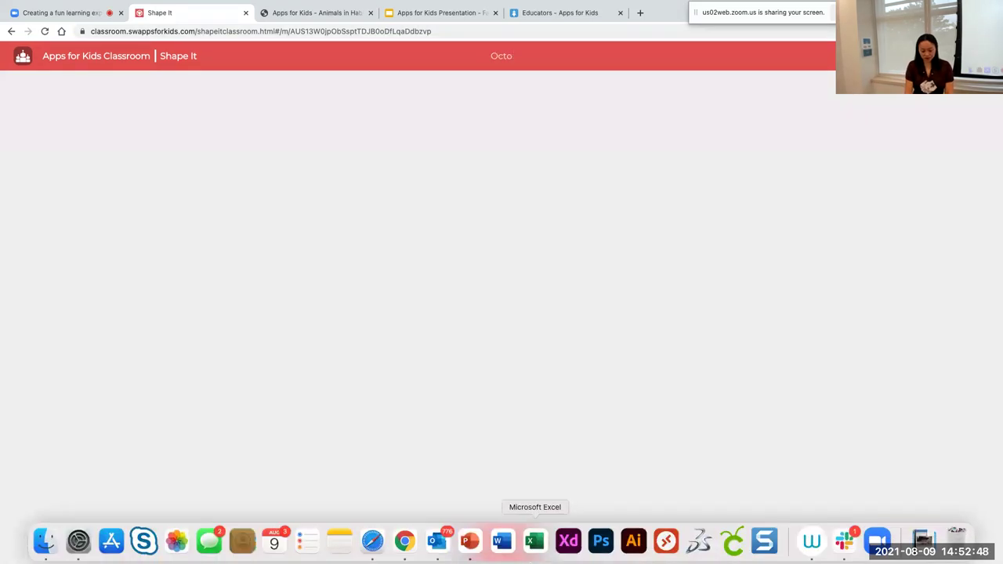
pyautogui.write(' Shape')
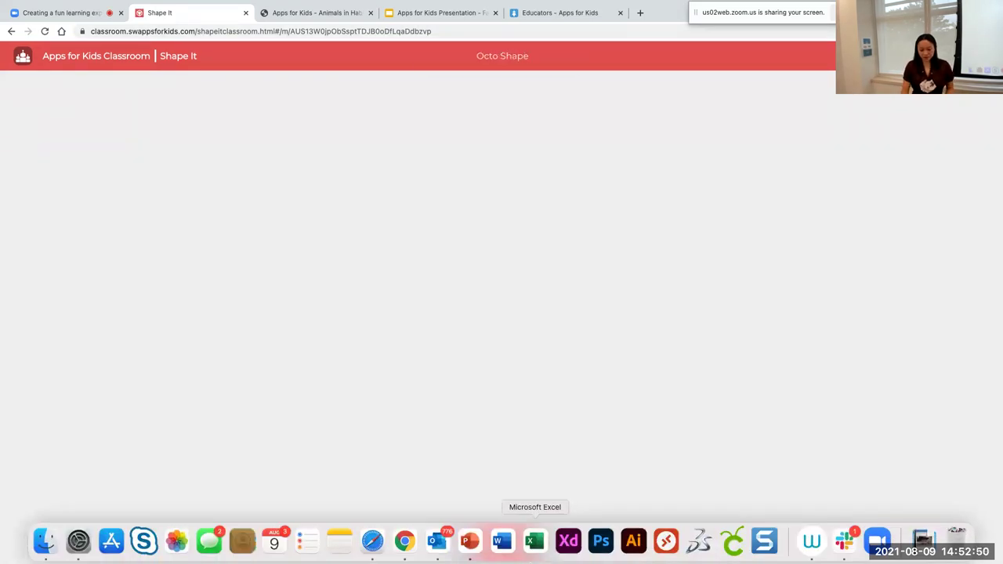
pyautogui.press('Return')
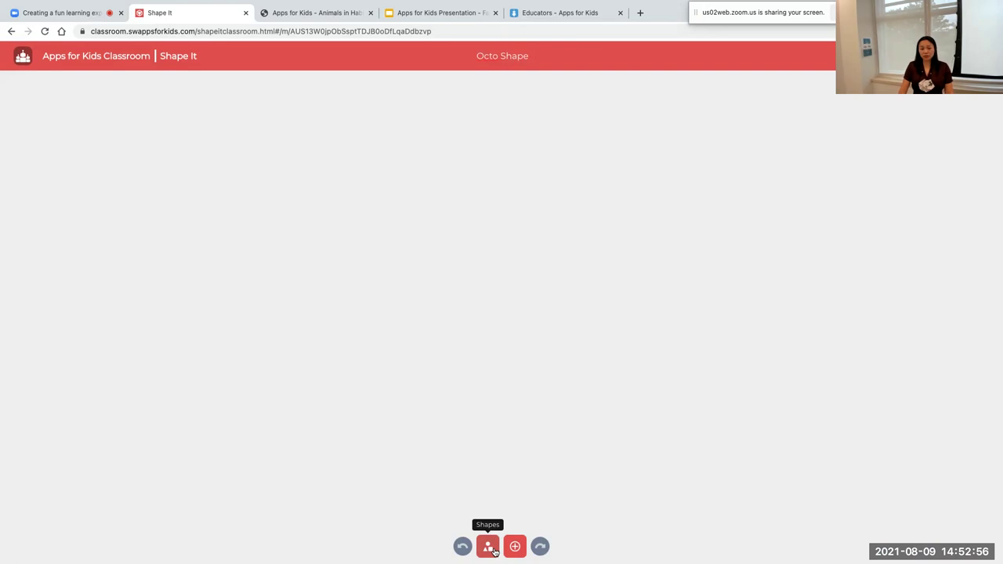
# Add a cone from the basic shapes library and resize it.
pyautogui.click(490, 549)
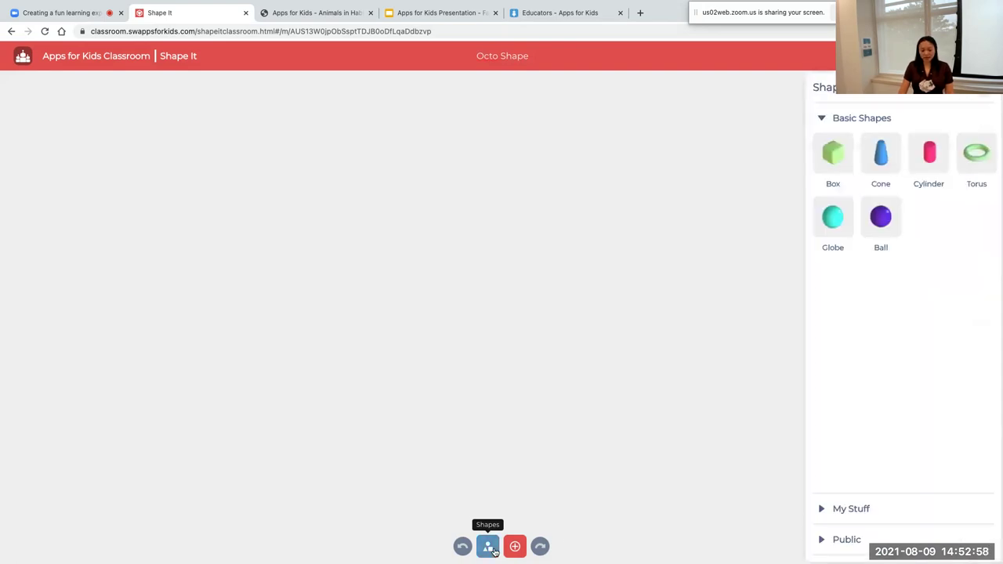
pyautogui.moveTo(877, 163)
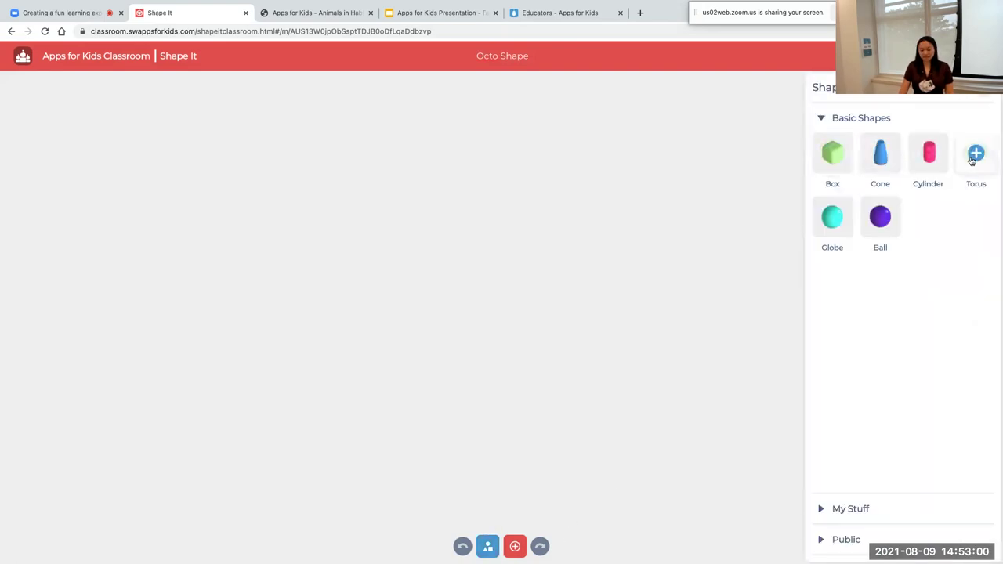
pyautogui.click(881, 157)
pyautogui.moveTo(829, 235)
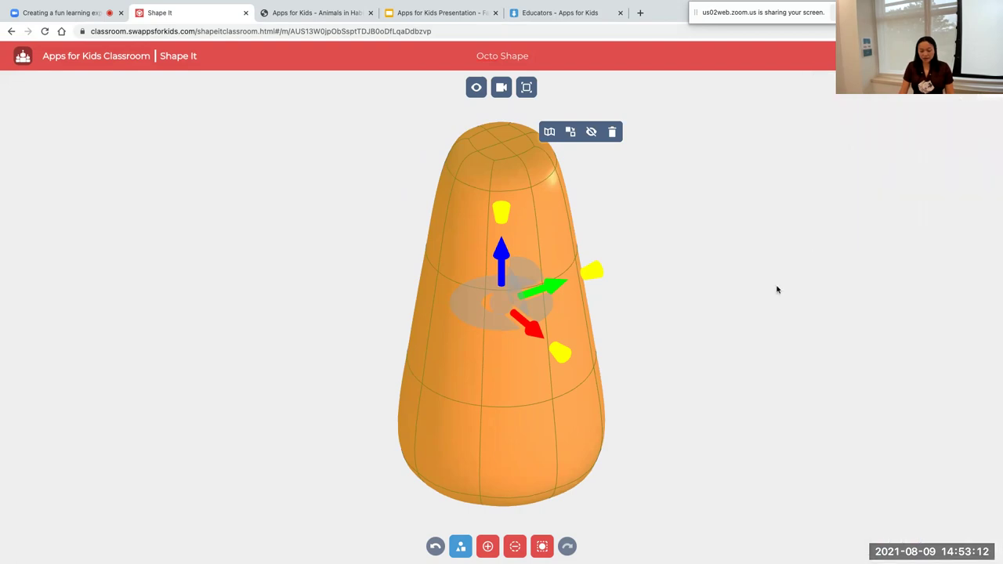
pyautogui.moveTo(593, 271); pyautogui.dragTo(552, 296)
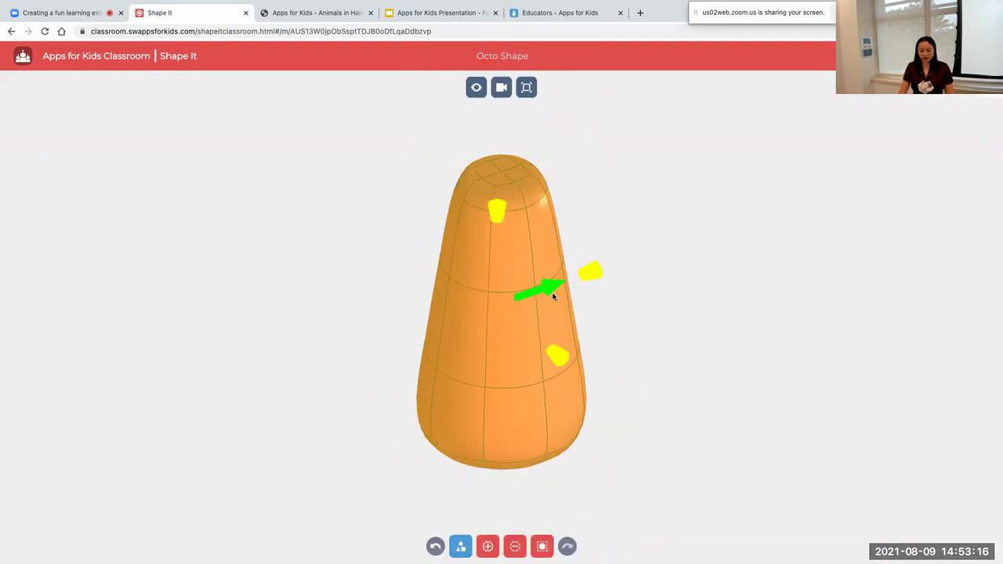
pyautogui.click(658, 322)
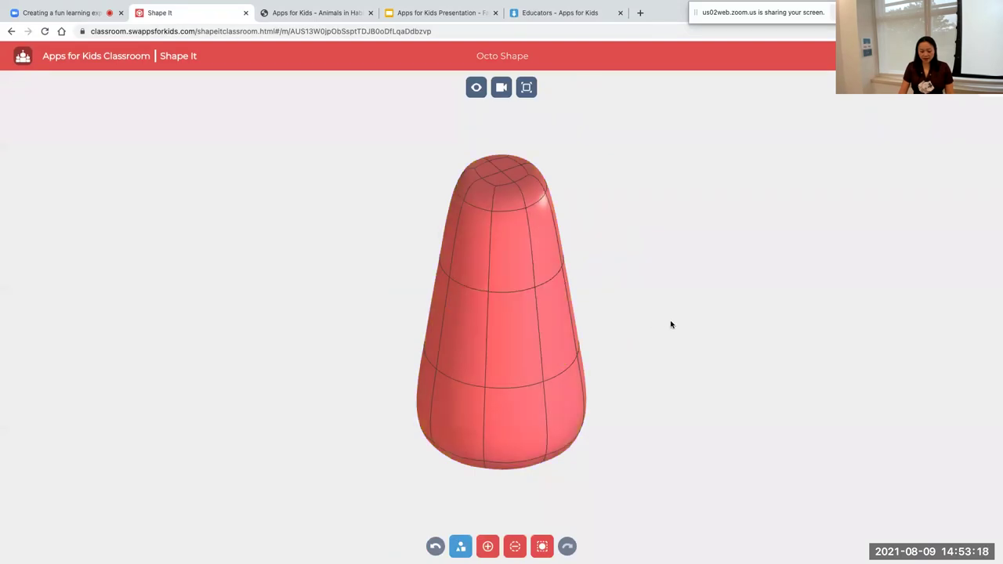
# Pull the lower-left and lower-right faces outward to bulge the body.
pyautogui.click(460, 365)
pyautogui.moveTo(431, 355); pyautogui.dragTo(408, 360)
pyautogui.moveTo(663, 320); pyautogui.dragTo(686, 370)
pyautogui.click(555, 361)
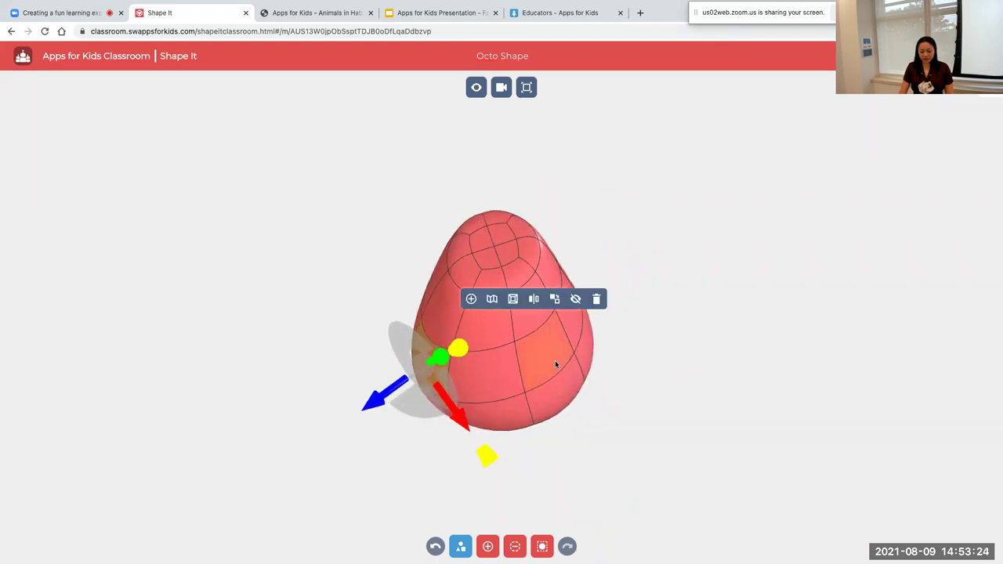
pyautogui.moveTo(580, 385); pyautogui.dragTo(604, 411)
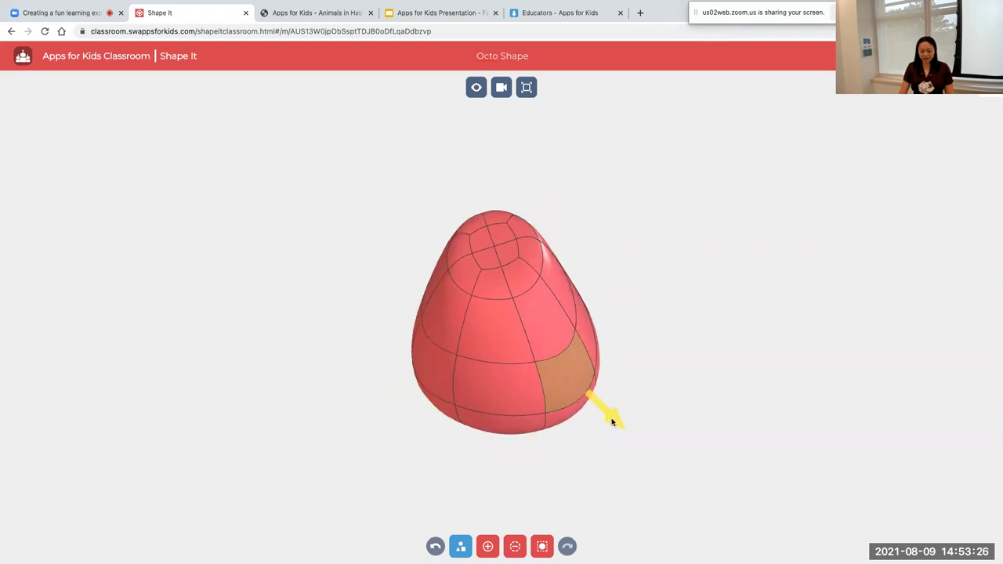
pyautogui.moveTo(768, 385); pyautogui.dragTo(673, 411)
pyautogui.click(682, 473)
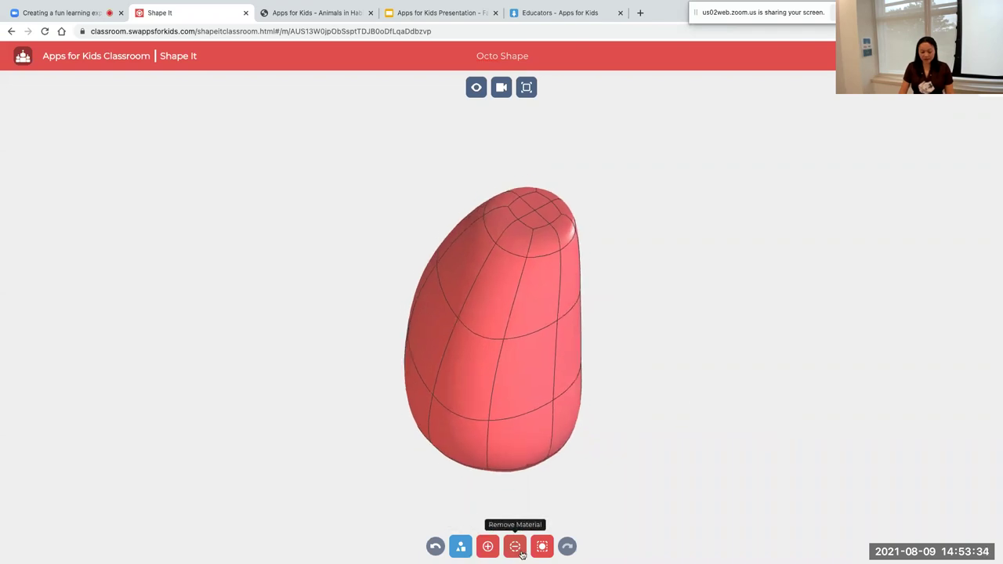
# With Add Material, drag right-side and top-right faces out into new lobes.
pyautogui.click(488, 546)
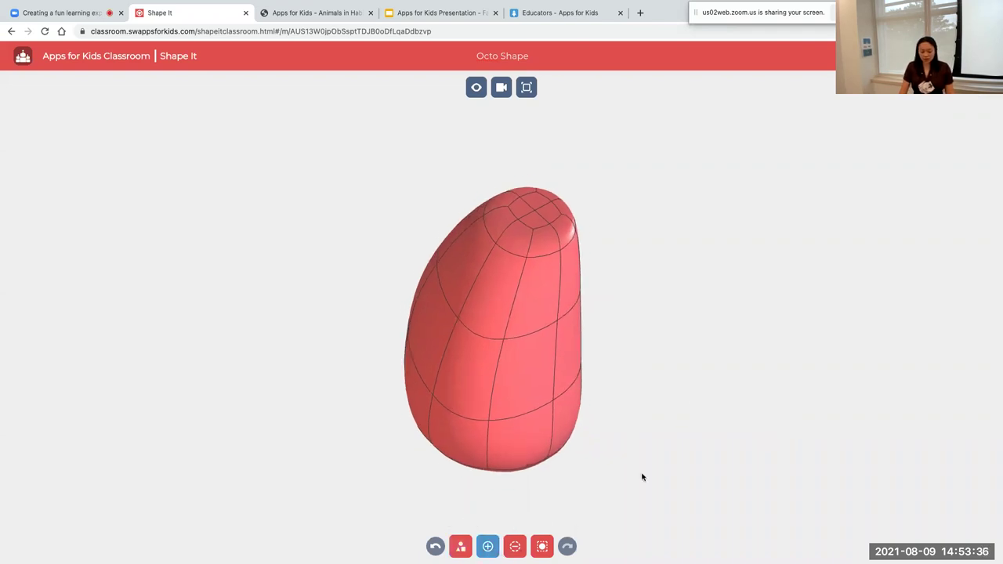
pyautogui.moveTo(696, 427); pyautogui.dragTo(714, 410)
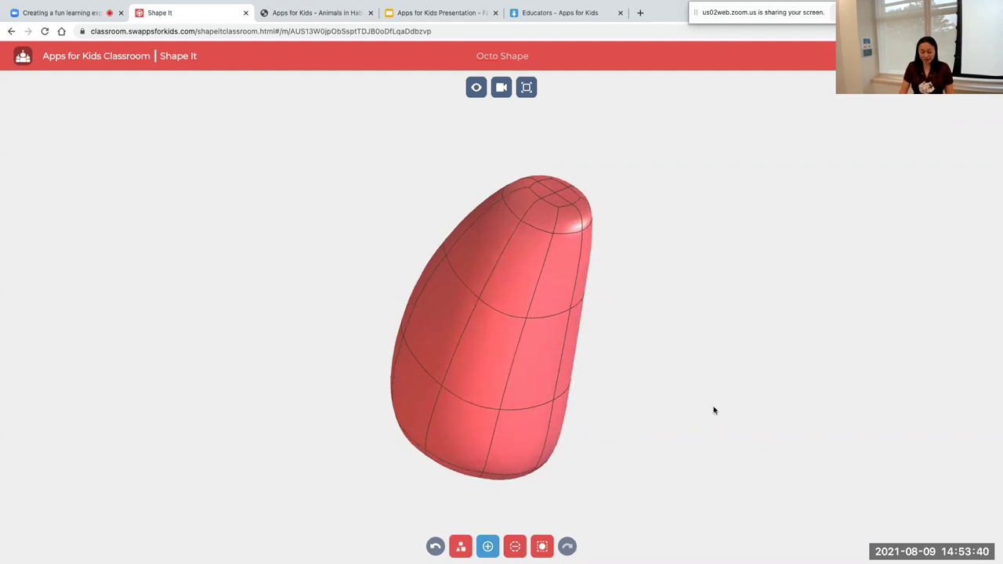
pyautogui.moveTo(546, 368); pyautogui.dragTo(689, 357)
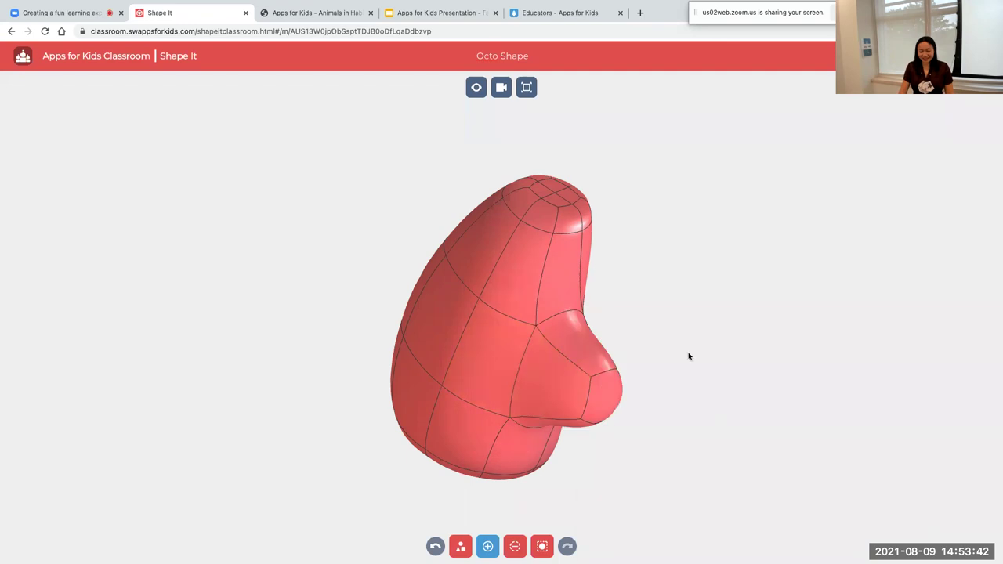
pyautogui.moveTo(761, 338); pyautogui.dragTo(650, 360)
pyautogui.moveTo(623, 265); pyautogui.dragTo(683, 267)
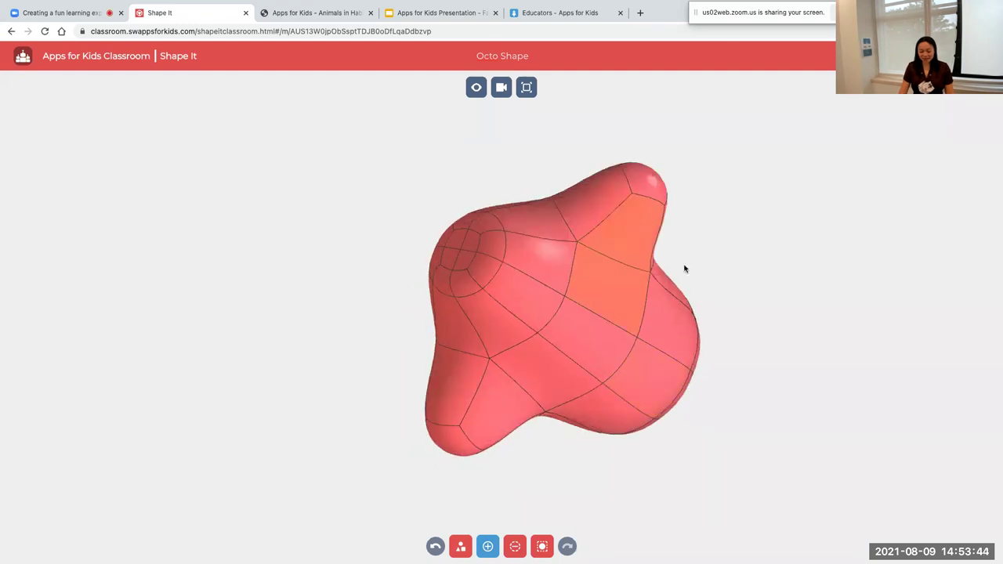
pyautogui.moveTo(793, 291); pyautogui.dragTo(818, 286)
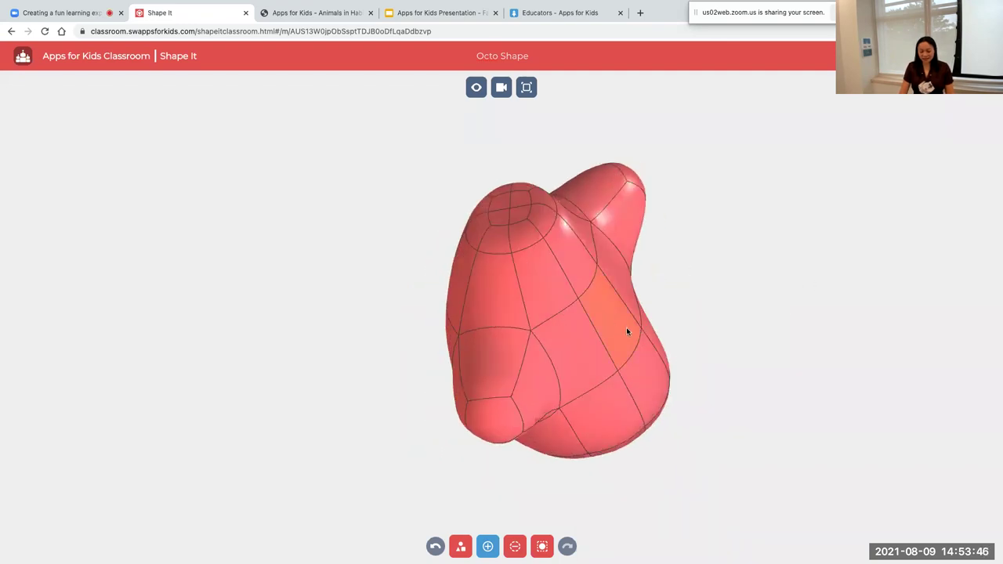
pyautogui.moveTo(627, 331); pyautogui.dragTo(784, 351)
pyautogui.click(488, 547)
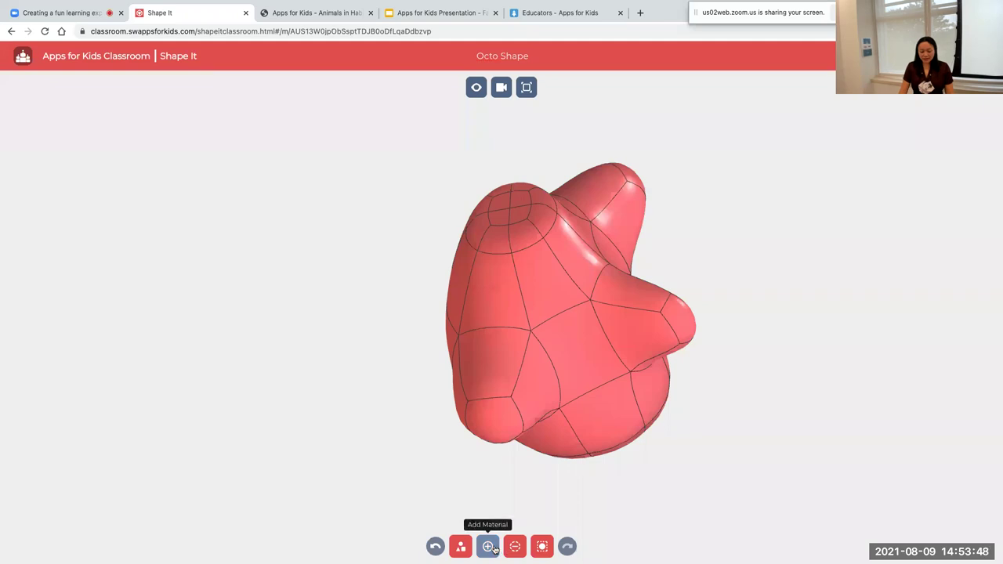
# Duplicate the whole body, remove the copy, and sharpen the shape into facets.
pyautogui.click(542, 548)
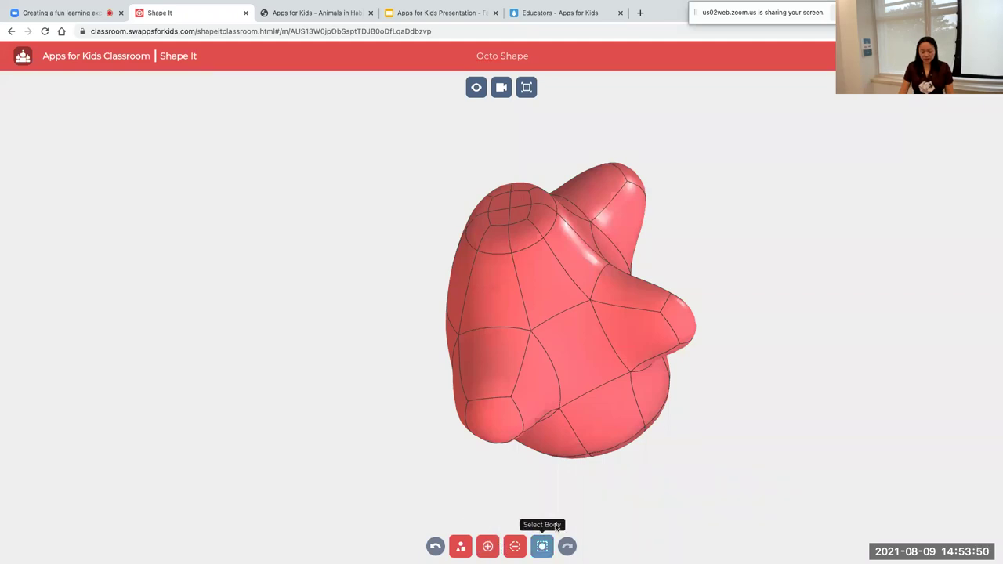
pyautogui.click(574, 359)
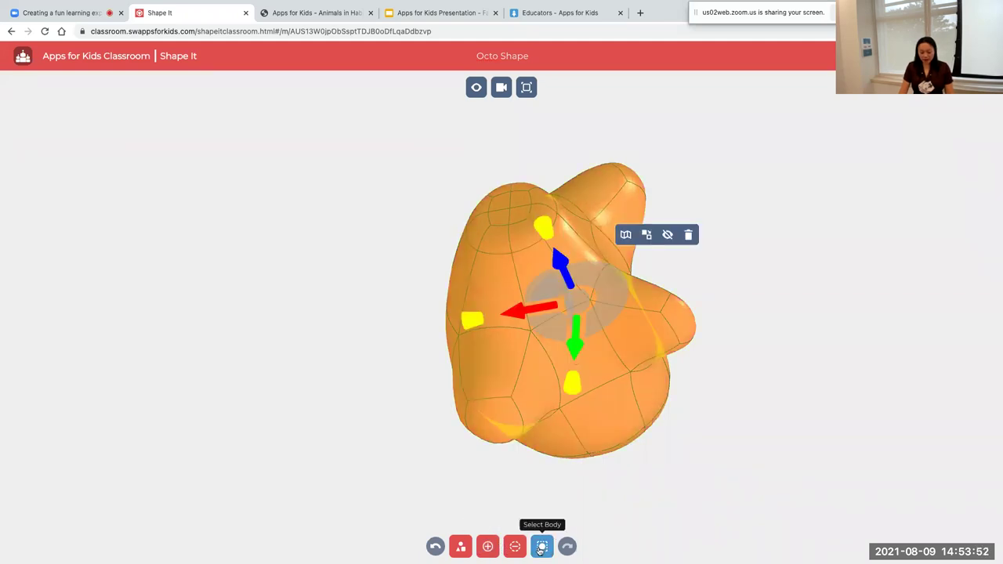
pyautogui.click(646, 234)
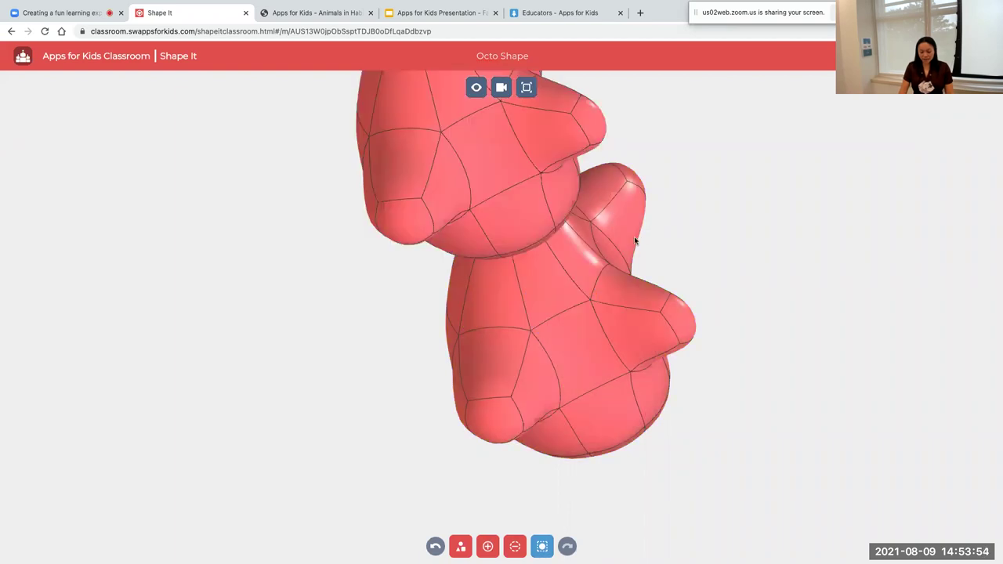
pyautogui.click(435, 546)
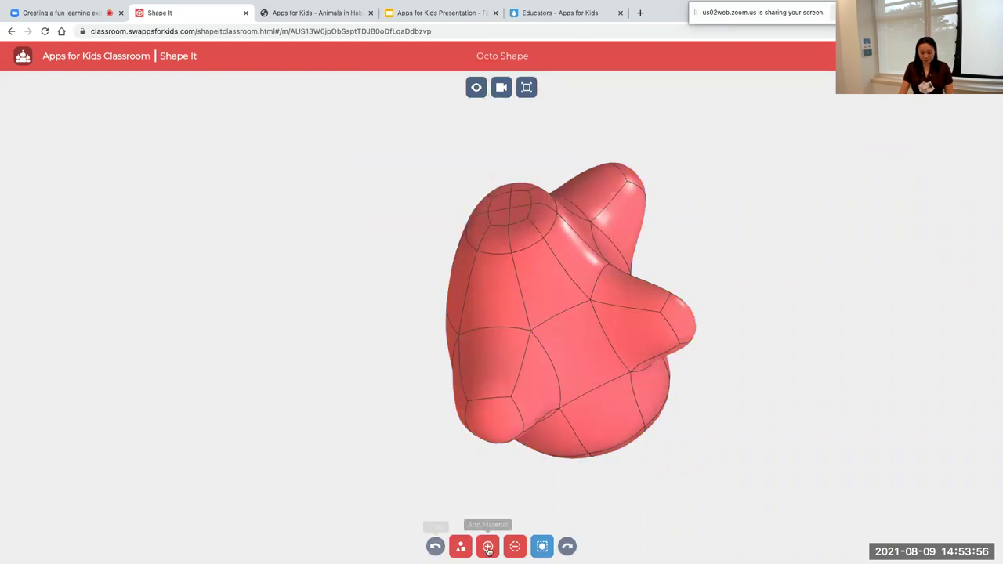
pyautogui.click(561, 337)
pyautogui.click(566, 378)
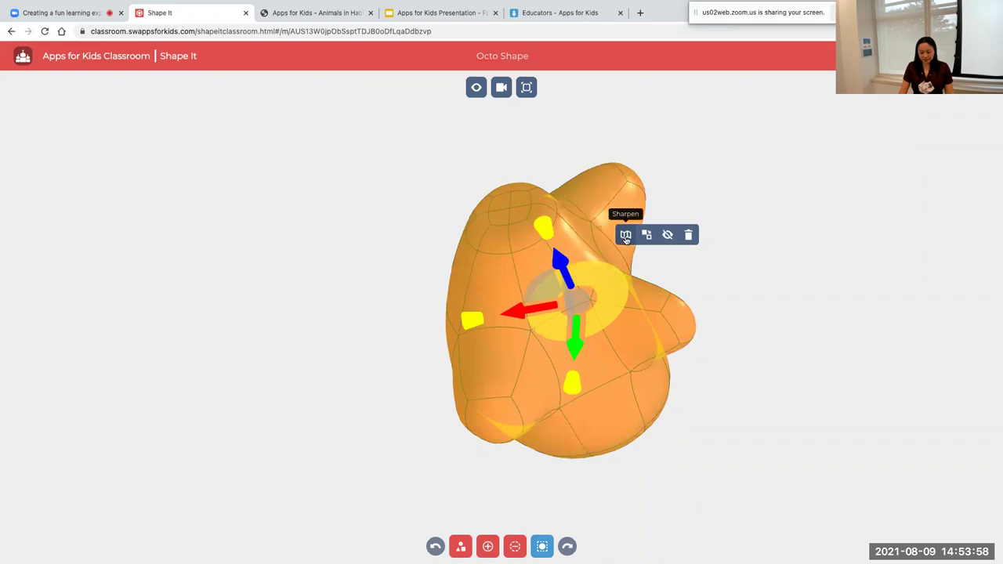
pyautogui.click(625, 235)
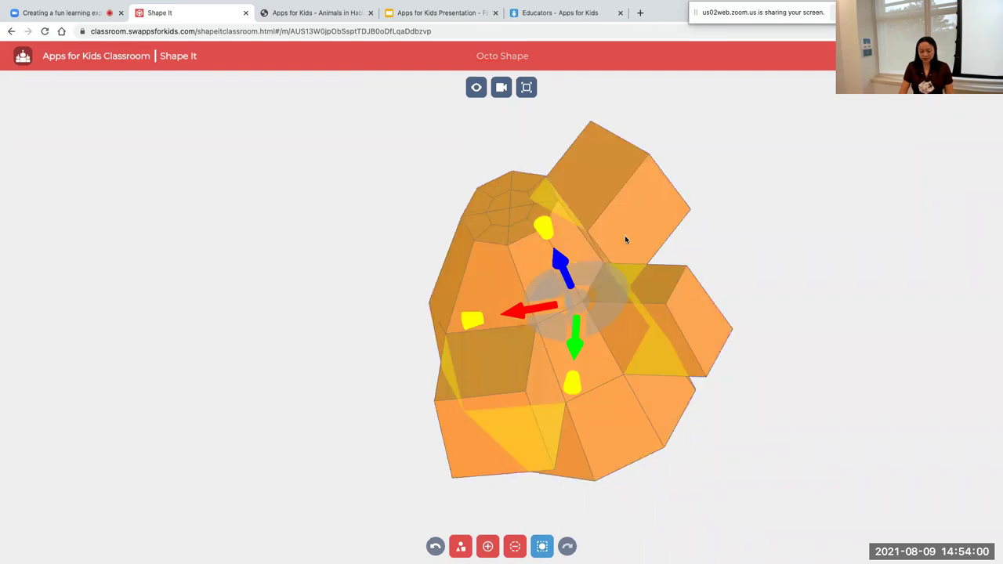
pyautogui.moveTo(767, 350); pyautogui.dragTo(863, 340)
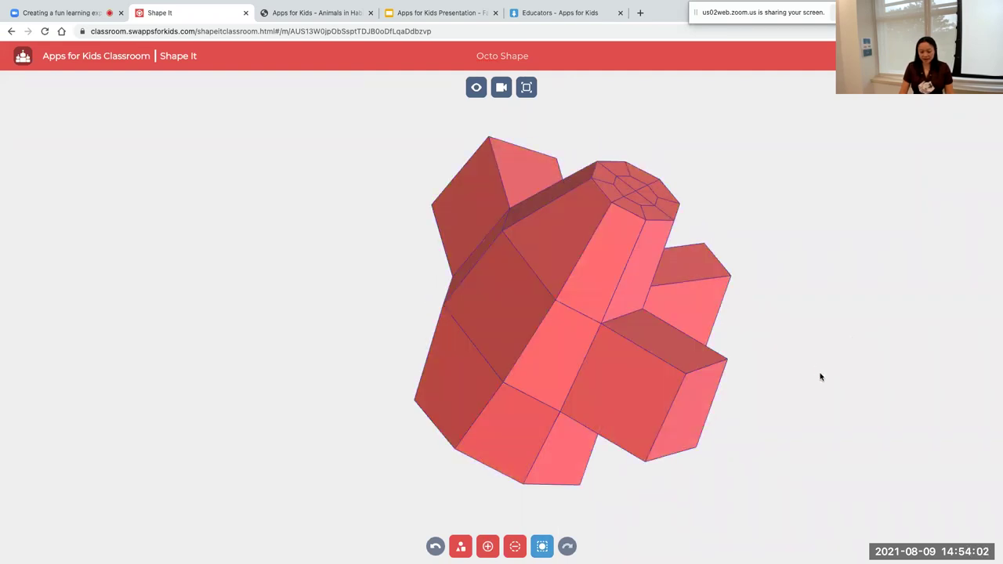
pyautogui.moveTo(834, 378); pyautogui.dragTo(675, 431)
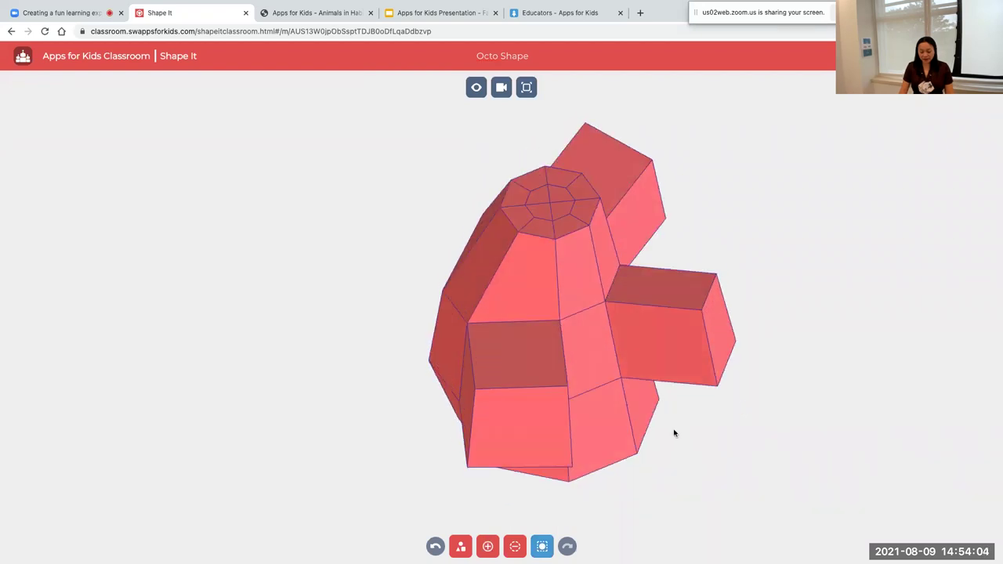
# Add a cube to the arm, then undo back to the smooth egg-shaped body.
pyautogui.click(487, 547)
pyautogui.click(717, 359)
pyautogui.moveTo(845, 425)
pyautogui.mouseDown()
pyautogui.moveTo(873, 405)
pyautogui.moveTo(889, 413)
pyautogui.moveTo(851, 424)
pyautogui.mouseUp()
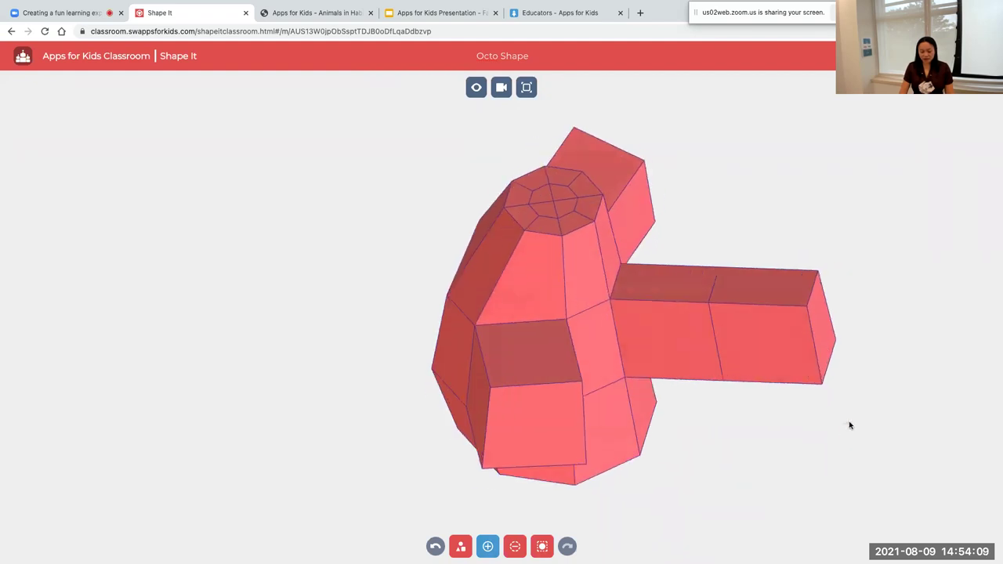
pyautogui.click(435, 547)
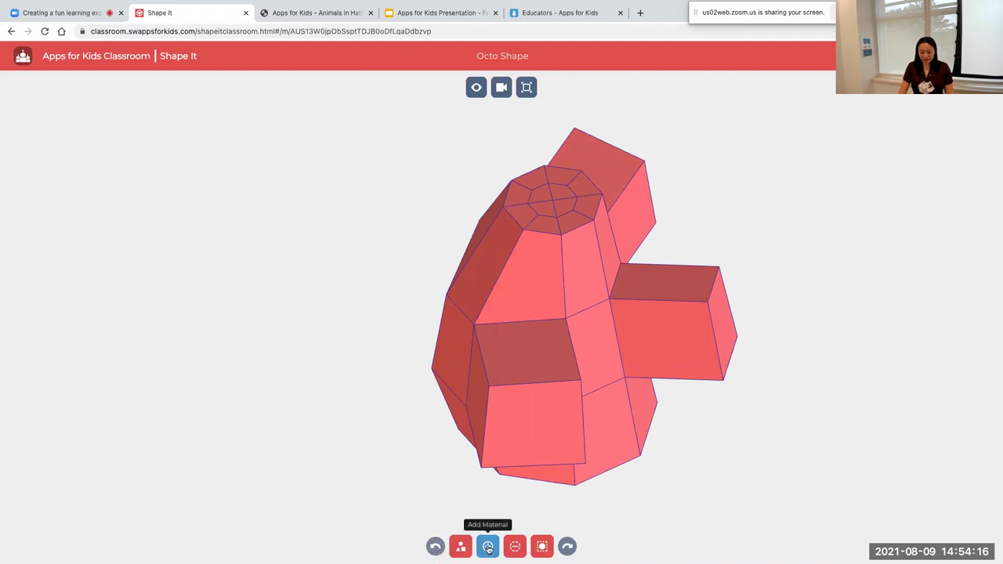
pyautogui.click(461, 545)
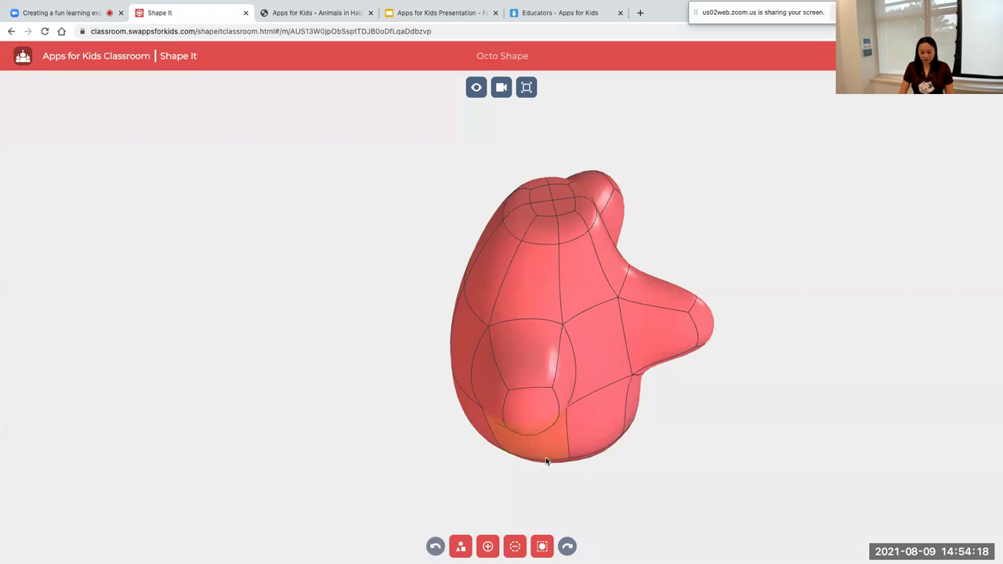
pyautogui.click(436, 550)
pyautogui.click(435, 548)
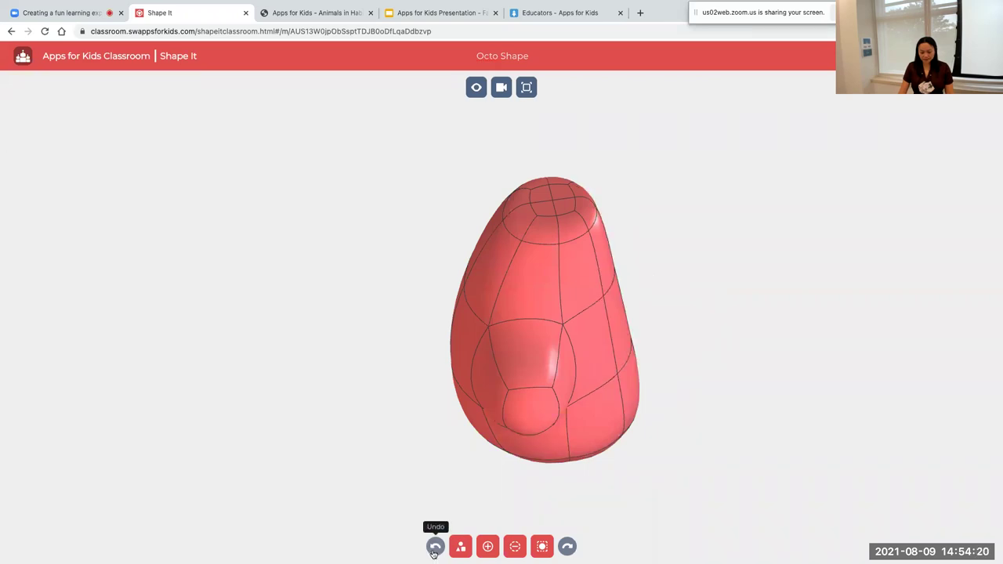
pyautogui.click(435, 549)
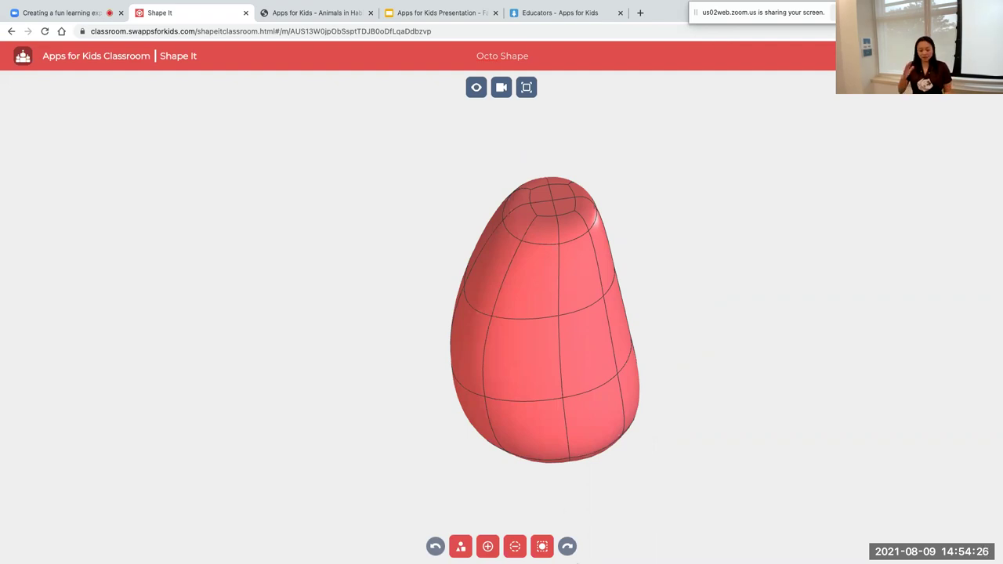
# Box-select the model's bottom vertices and scale them outward to flare the base.
pyautogui.scroll(1, 914, 353)
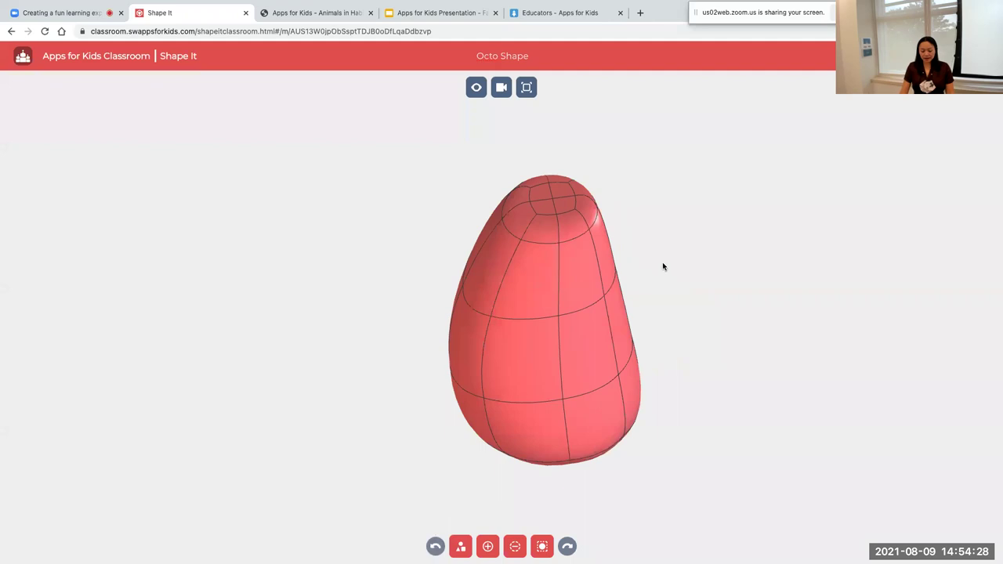
pyautogui.moveTo(697, 374); pyautogui.dragTo(678, 376)
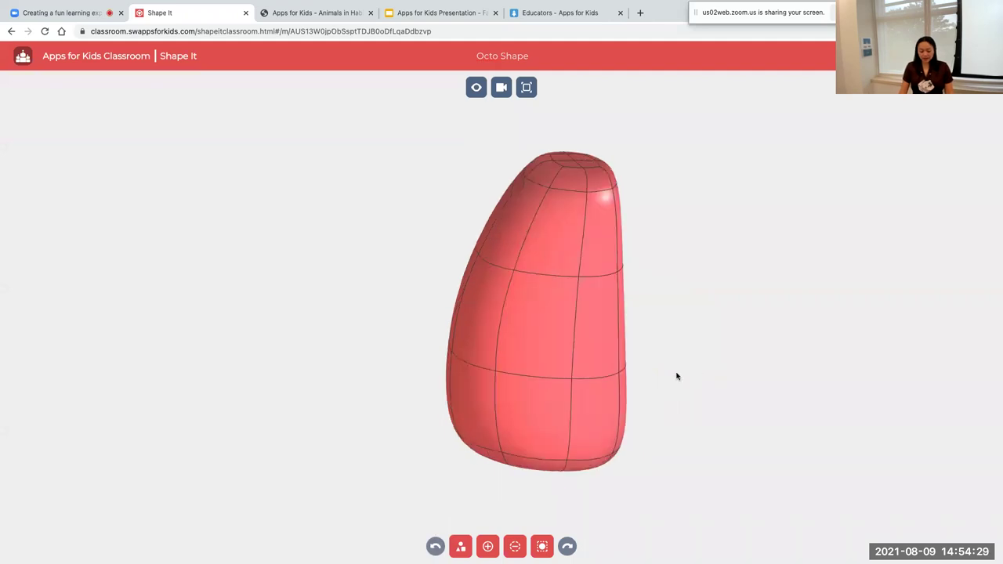
pyautogui.click(501, 87)
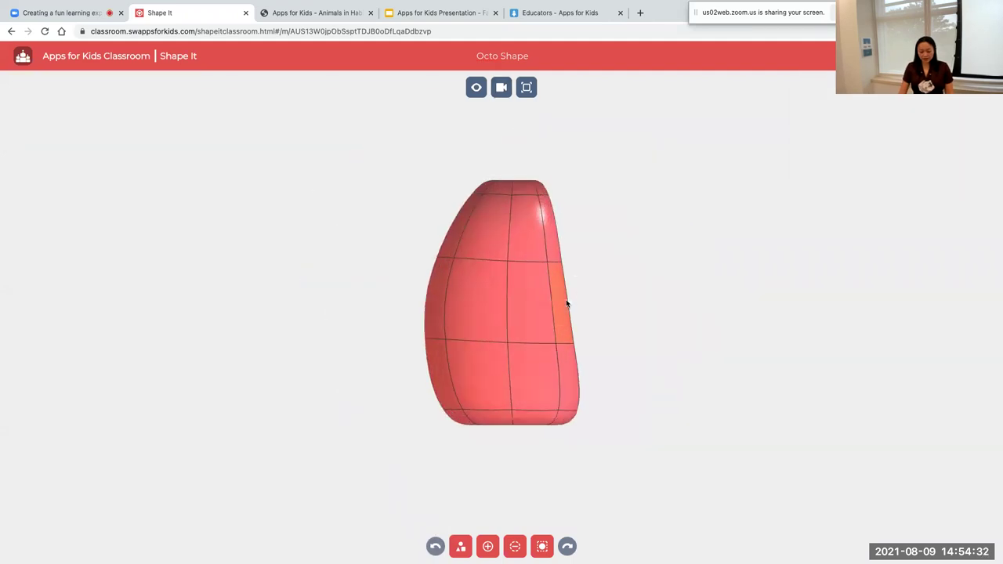
pyautogui.moveTo(570, 300); pyautogui.dragTo(580, 337)
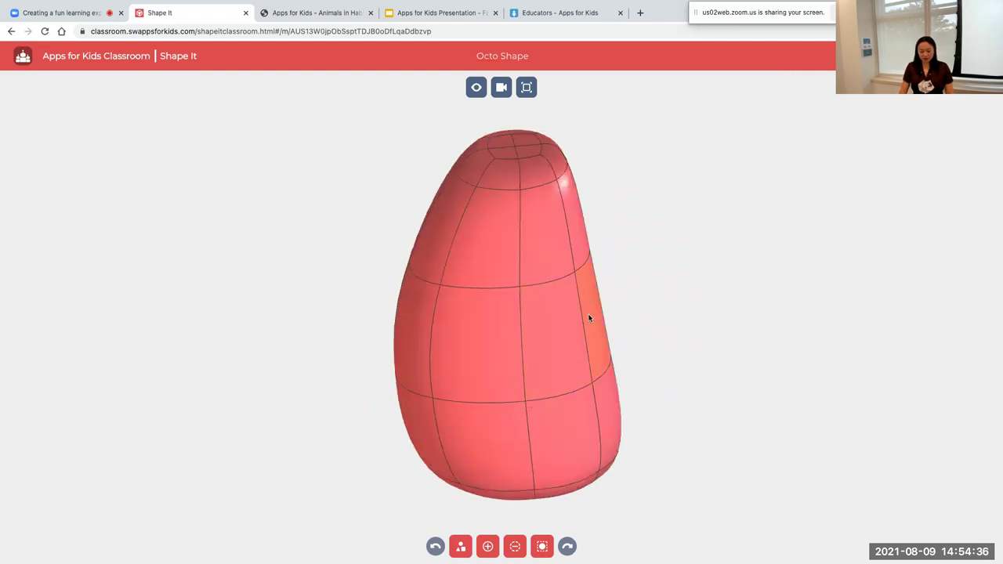
pyautogui.click(500, 88)
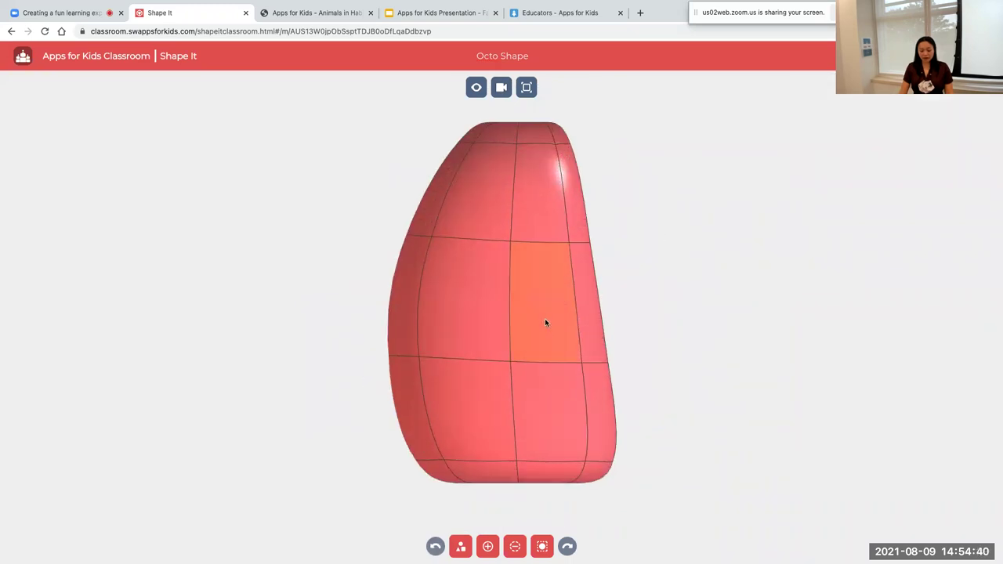
pyautogui.click(502, 88)
pyautogui.click(345, 280)
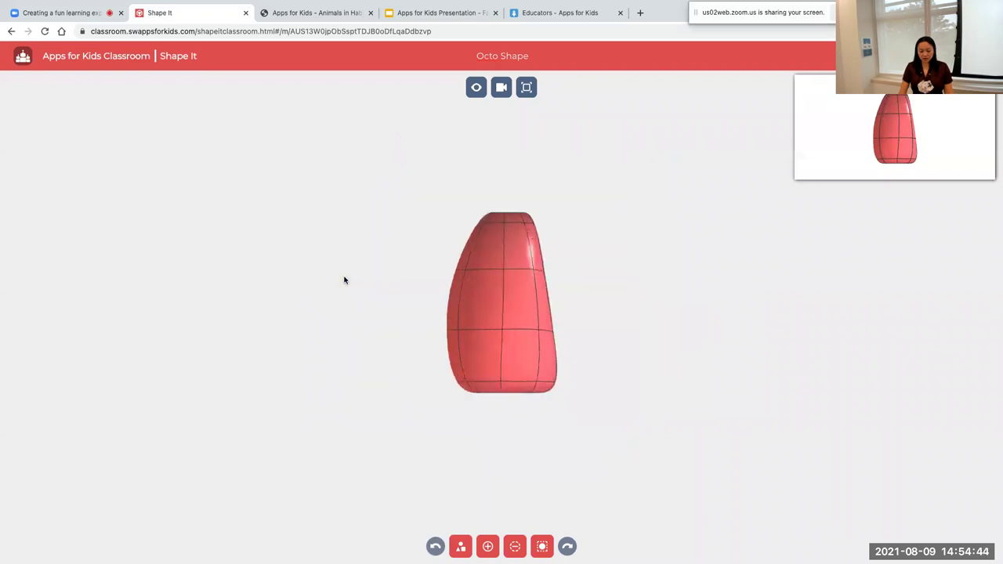
pyautogui.moveTo(373, 516); pyautogui.dragTo(674, 421)
pyautogui.moveTo(617, 480); pyautogui.dragTo(686, 486)
pyautogui.click(818, 430)
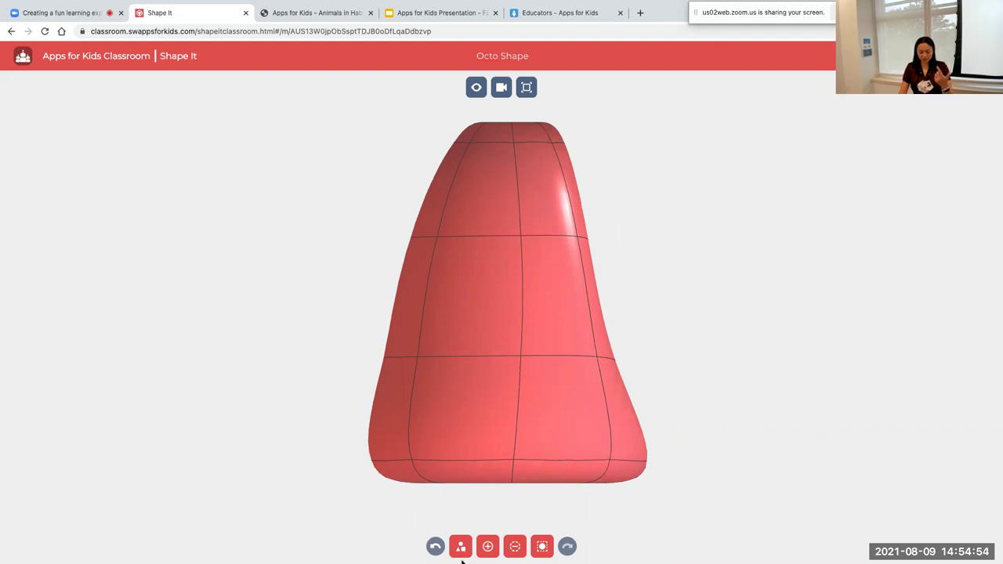
pyautogui.moveTo(689, 374); pyautogui.dragTo(553, 327)
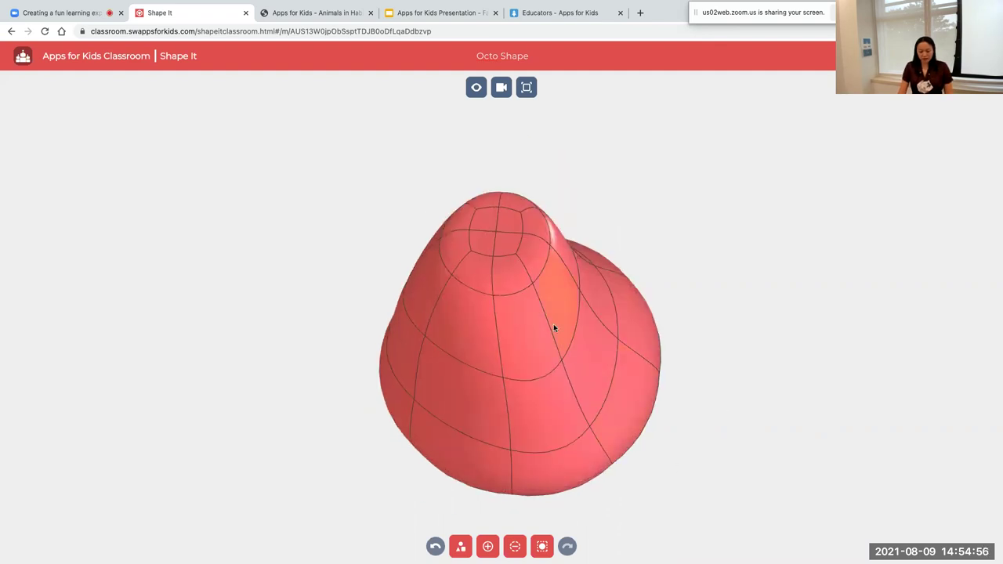
pyautogui.click(489, 219)
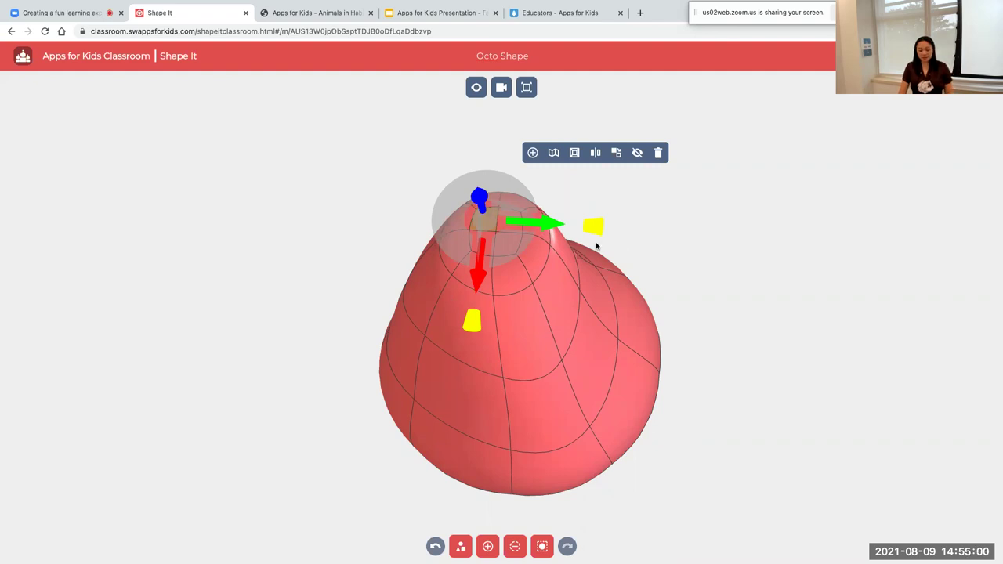
# Mirror the pear shape into a symmetrical hourglass.
pyautogui.click(596, 153)
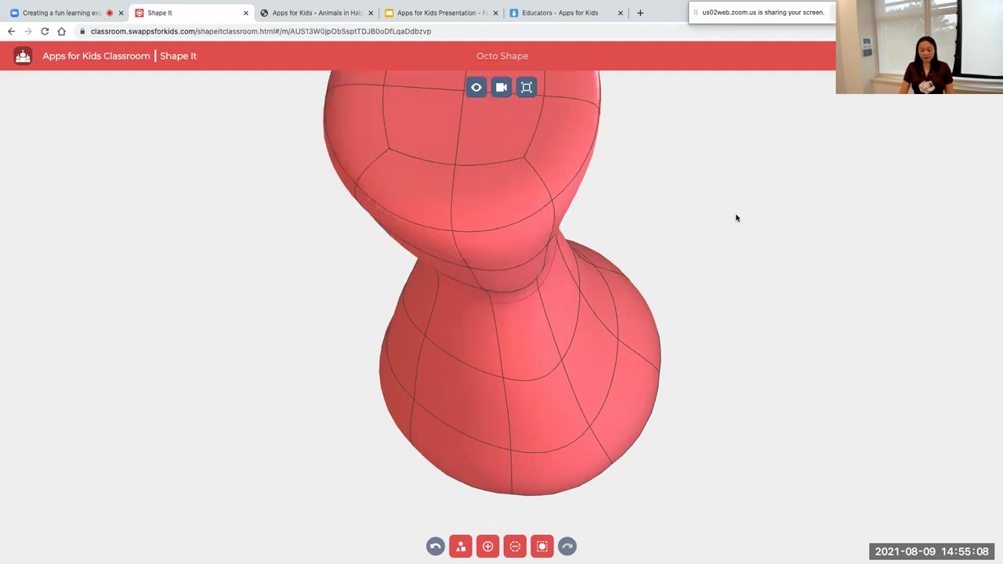
pyautogui.scroll(-3, 764, 208)
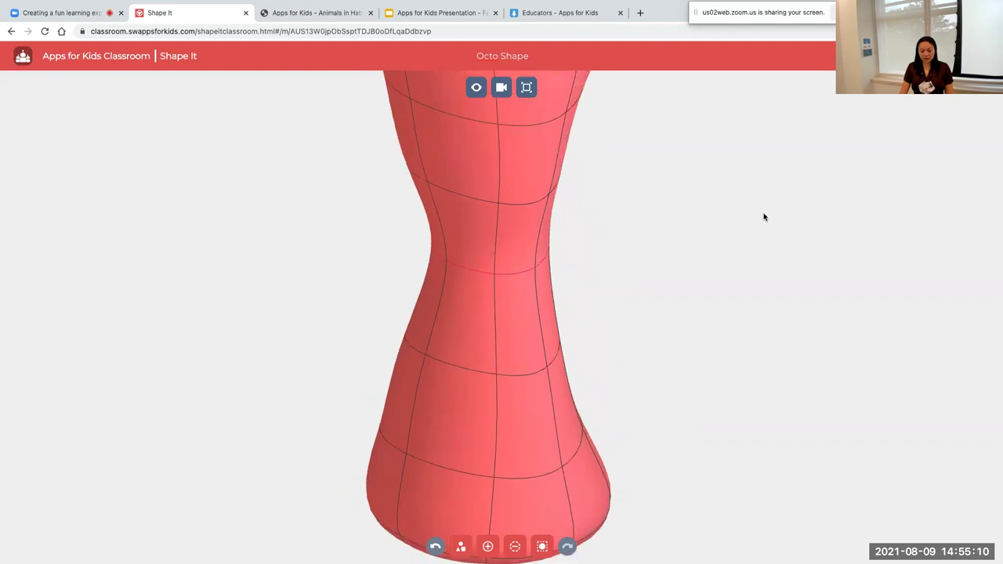
pyautogui.scroll(-1, 762, 222)
pyautogui.moveTo(764, 222); pyautogui.dragTo(551, 329)
pyautogui.scroll(5, 552, 287)
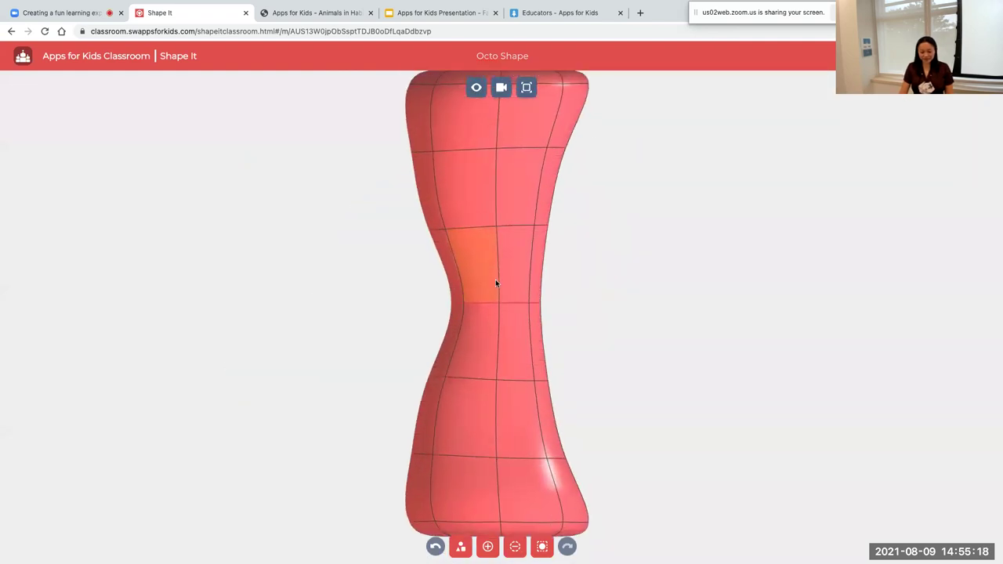
pyautogui.scroll(-3, 495, 281)
# Box-select the top vertices and scale them outward to widen the top.
pyautogui.moveTo(381, 131); pyautogui.dragTo(639, 213)
pyautogui.moveTo(501, 134); pyautogui.dragTo(502, 164)
pyautogui.click(411, 171)
pyautogui.moveTo(366, 148); pyautogui.dragTo(624, 286)
pyautogui.moveTo(383, 216); pyautogui.dragTo(370, 217)
pyautogui.click(648, 287)
pyautogui.moveTo(647, 287); pyautogui.dragTo(665, 342)
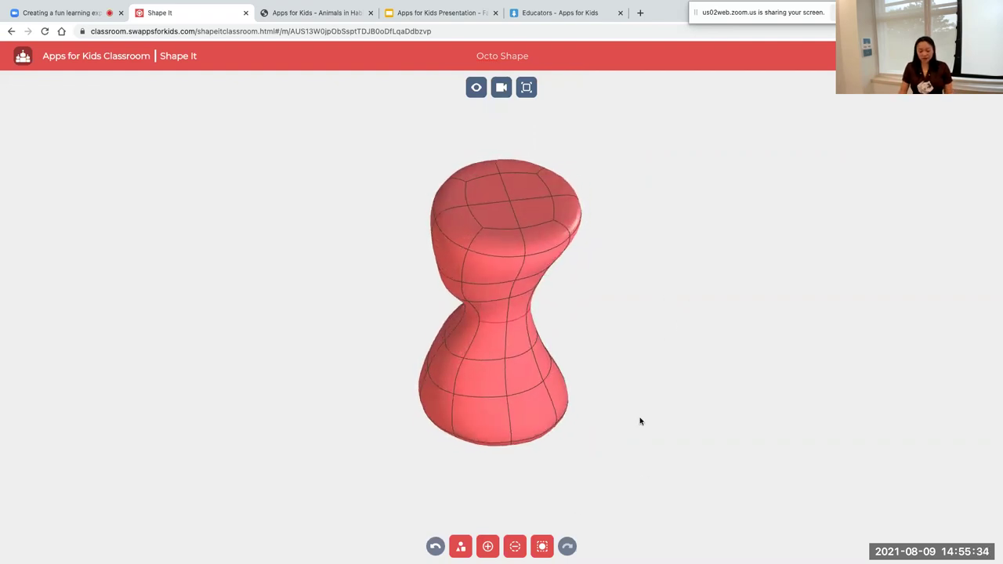
# Select the ring of faces across the hourglass top.
pyautogui.click(493, 193)
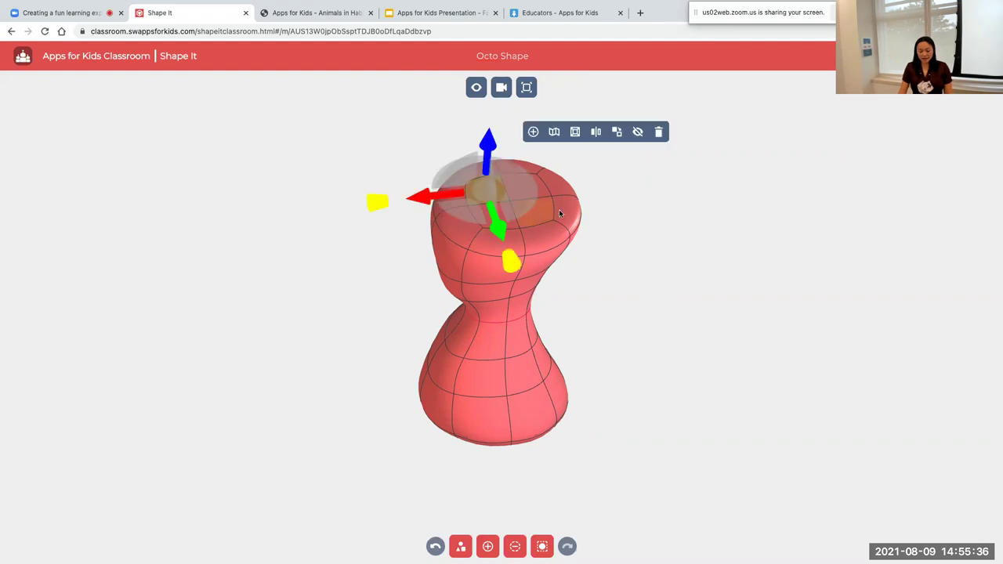
pyautogui.click(539, 211)
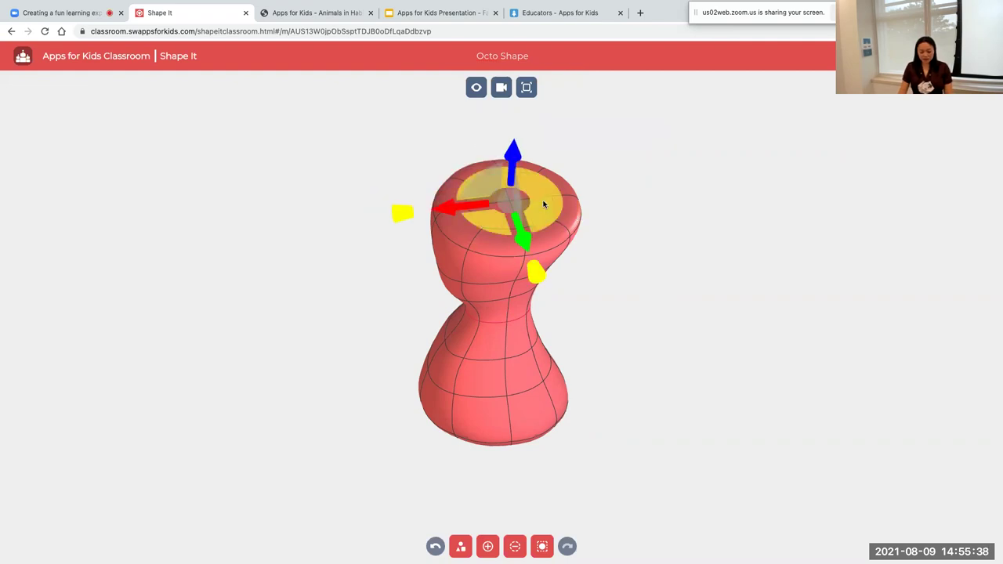
pyautogui.click(495, 216)
pyautogui.scroll(4, 509, 221)
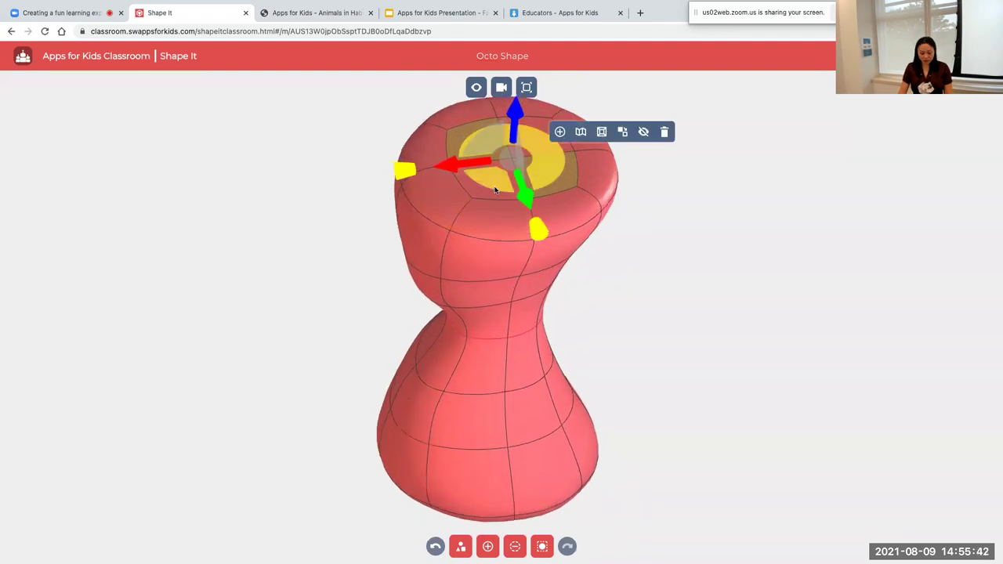
pyautogui.click(483, 196)
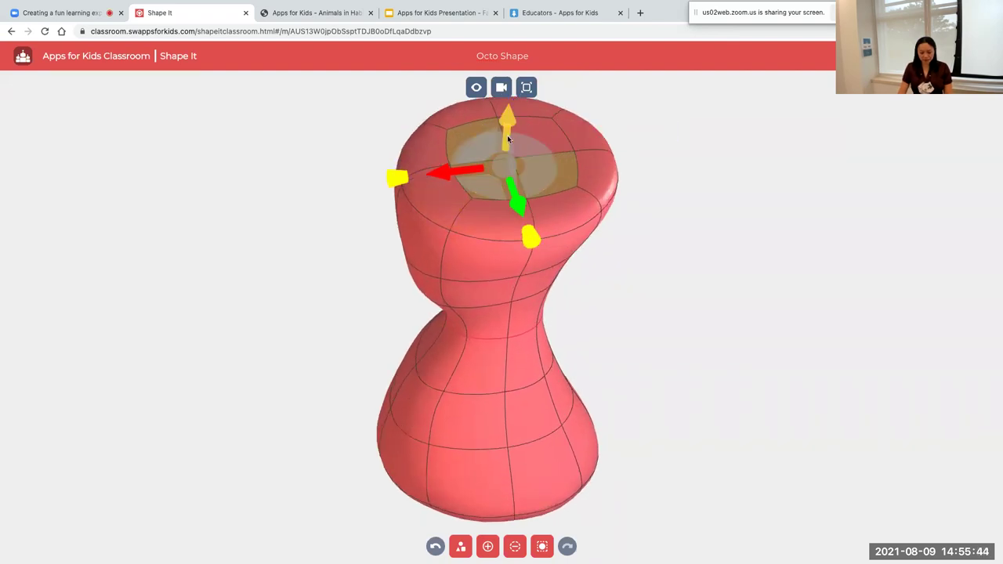
pyautogui.click(542, 126)
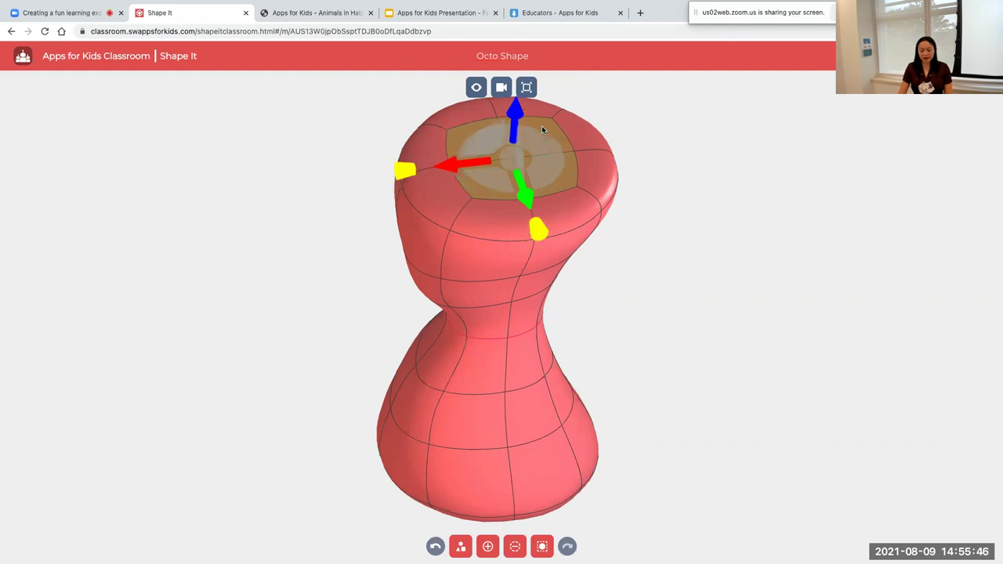
# Add the bottom face patch to the selection and Bridge them into a hollow tunnel.
pyautogui.moveTo(788, 438); pyautogui.dragTo(736, 348)
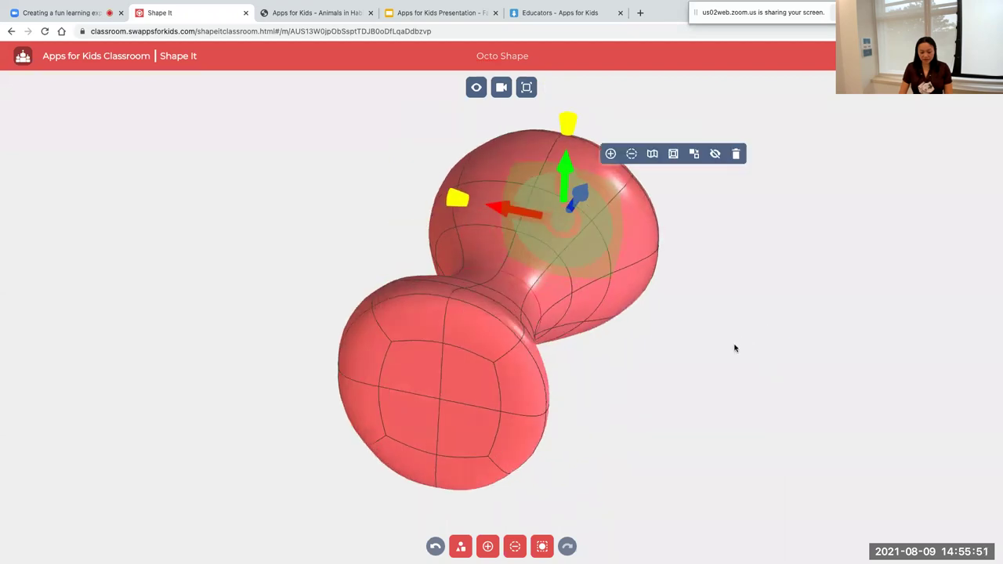
pyautogui.click(412, 378)
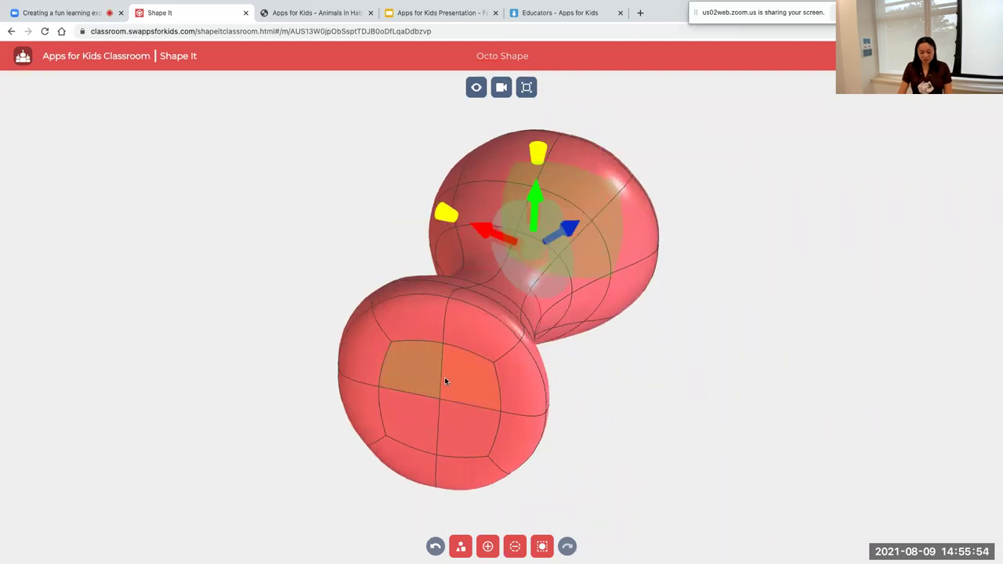
pyautogui.moveTo(742, 407); pyautogui.dragTo(723, 421)
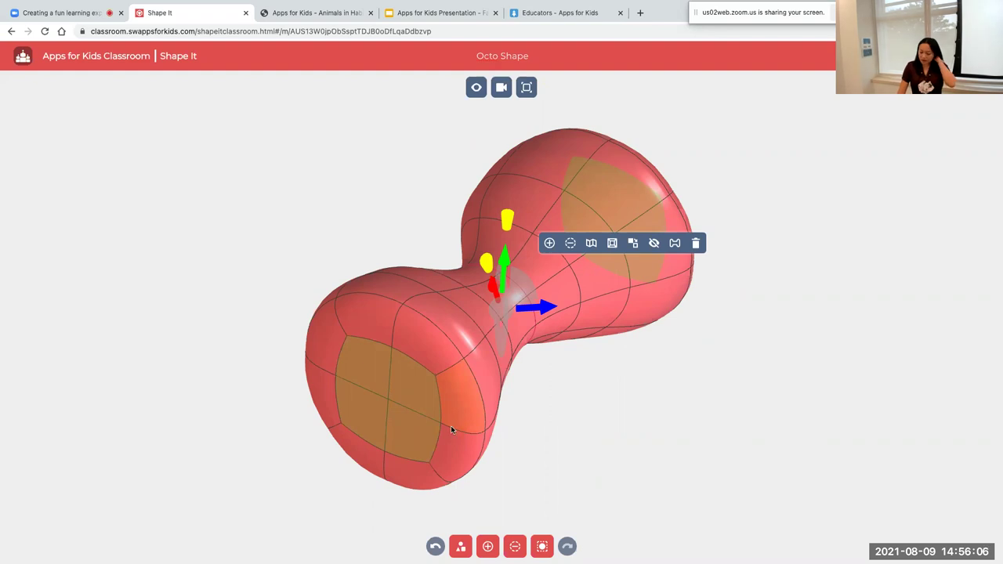
pyautogui.click(674, 244)
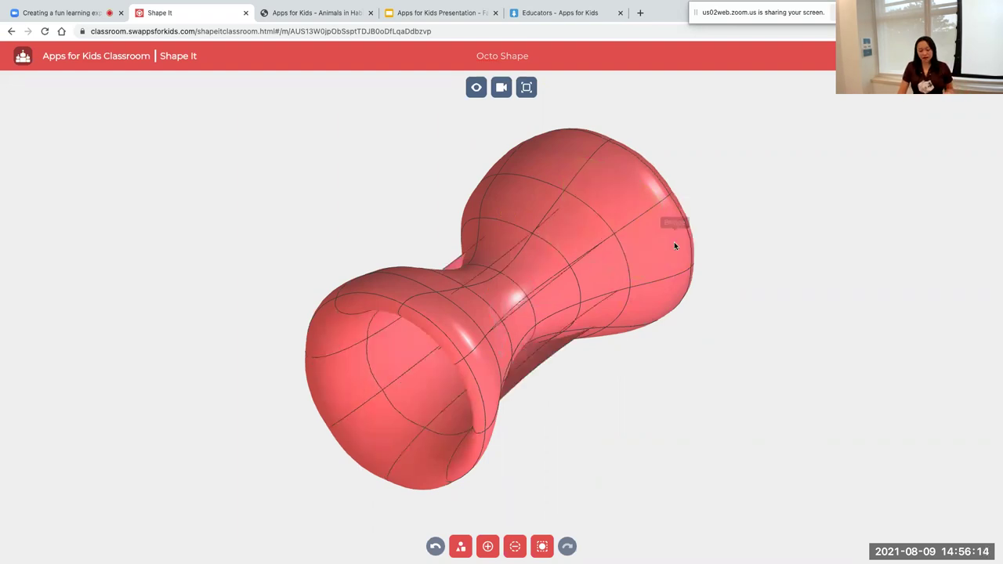
pyautogui.moveTo(705, 324); pyautogui.dragTo(740, 370)
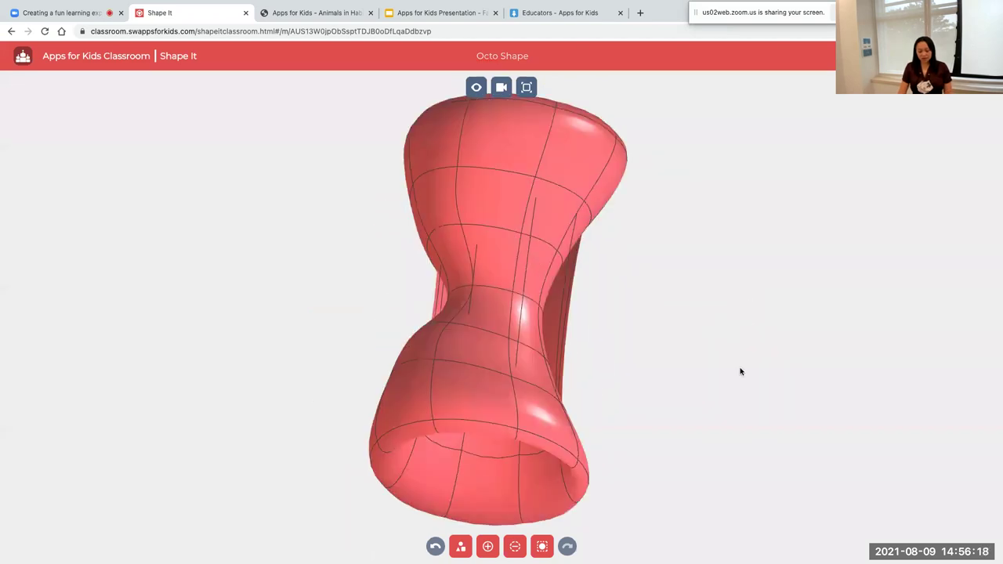
pyautogui.moveTo(694, 287); pyautogui.dragTo(672, 312)
pyautogui.moveTo(481, 262); pyautogui.dragTo(344, 235)
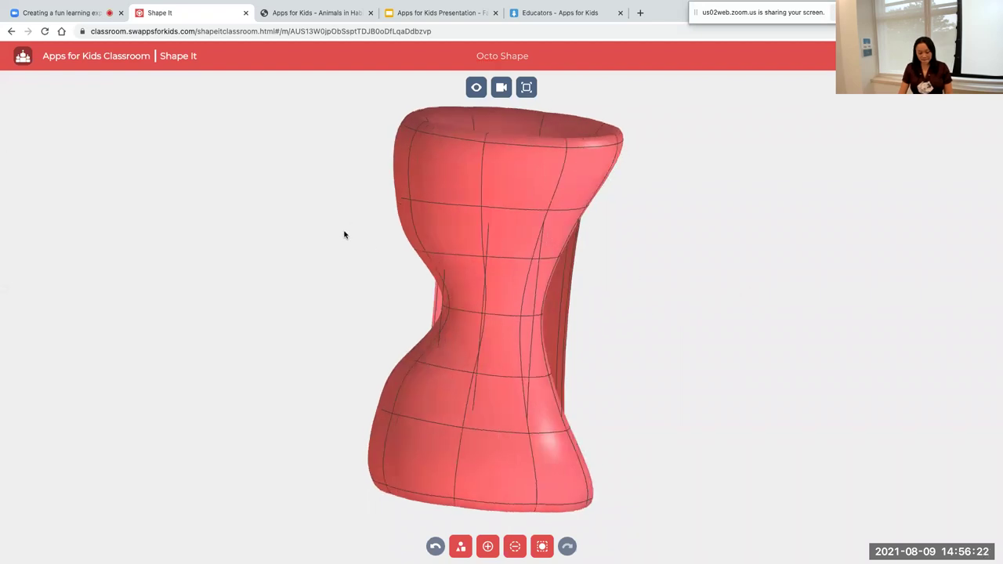
# Undo the first tunnel and drag the waist ring outward to fatten it.
pyautogui.click(436, 546)
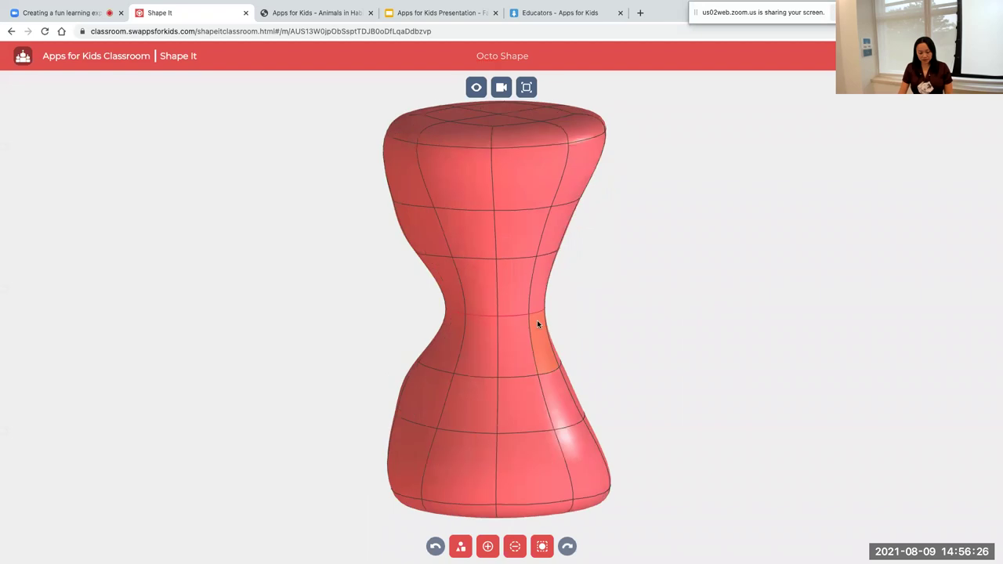
pyautogui.click(604, 314)
pyautogui.moveTo(425, 324); pyautogui.dragTo(338, 347)
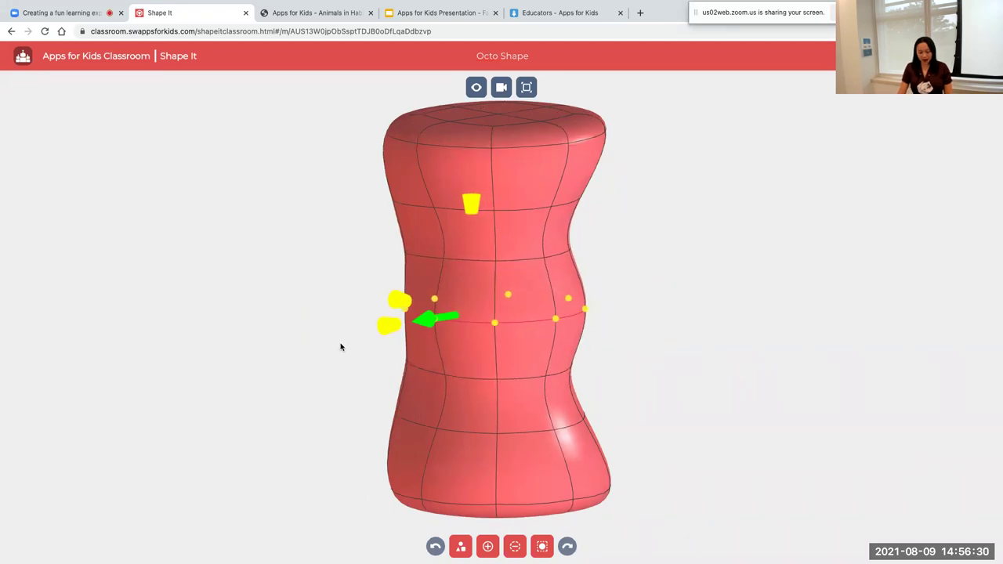
pyautogui.click(812, 358)
pyautogui.moveTo(866, 343); pyautogui.dragTo(627, 217)
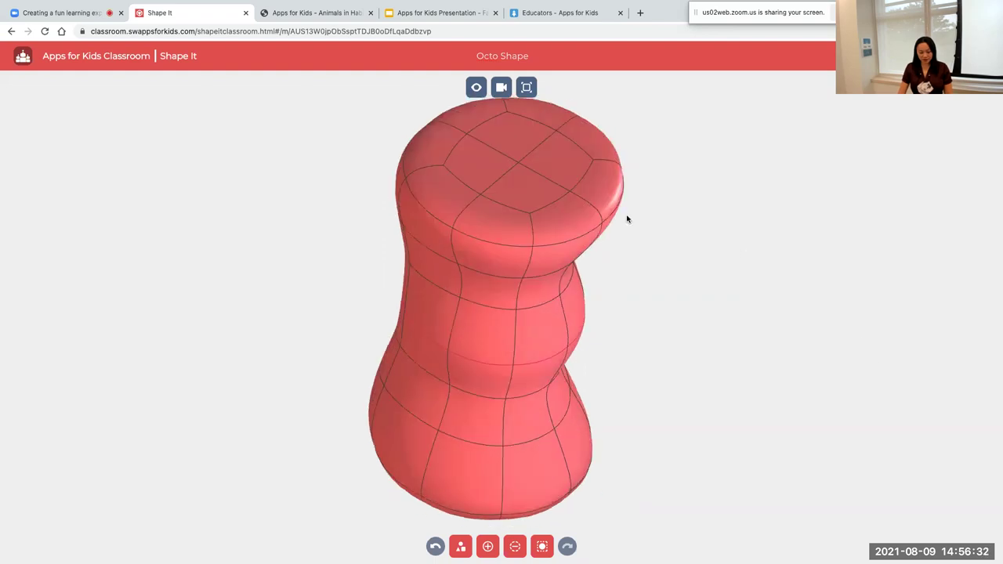
# Select the central top face and four bottom centre faces, then Bridge them.
pyautogui.click(511, 132)
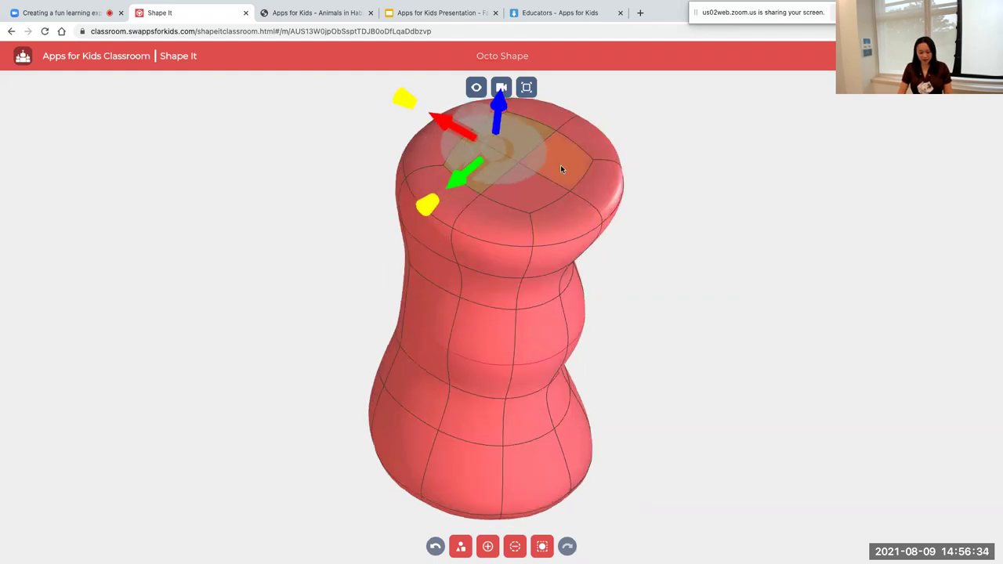
pyautogui.click(524, 210)
pyautogui.moveTo(714, 406); pyautogui.dragTo(735, 269)
pyautogui.keyDown('shift'); pyautogui.click(430, 376); pyautogui.keyUp('shift')
pyautogui.keyDown('shift'); pyautogui.click(481, 365); pyautogui.keyUp('shift')
pyautogui.keyDown('shift'); pyautogui.click(468, 412); pyautogui.keyUp('shift')
pyautogui.keyDown('shift'); pyautogui.click(445, 426); pyautogui.keyUp('shift')
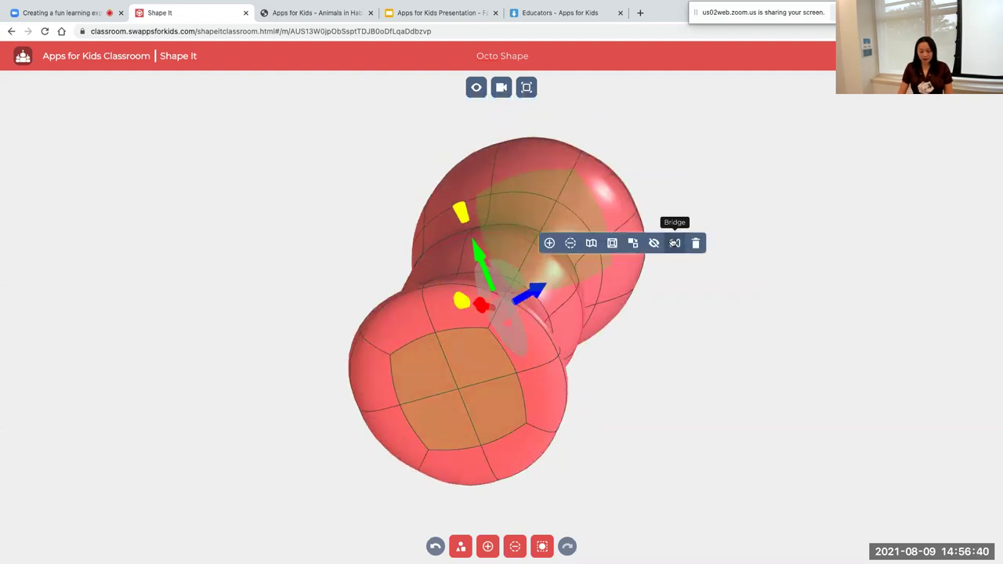
pyautogui.click(675, 243)
pyautogui.moveTo(719, 260); pyautogui.dragTo(770, 277)
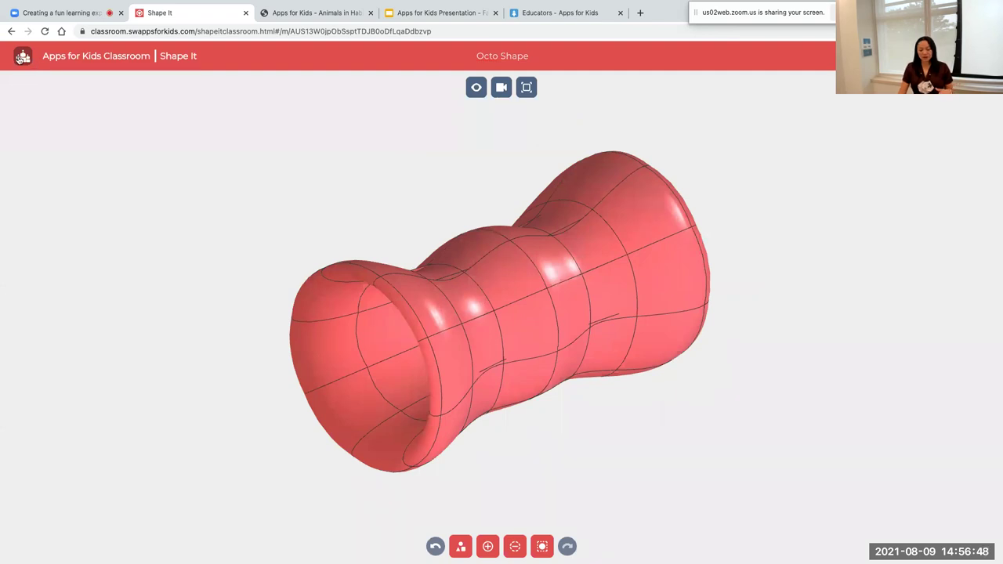
# Open Archer Feeder Stand in Shape It from the classroom page, then return to My Projects.
pyautogui.click(21, 58)
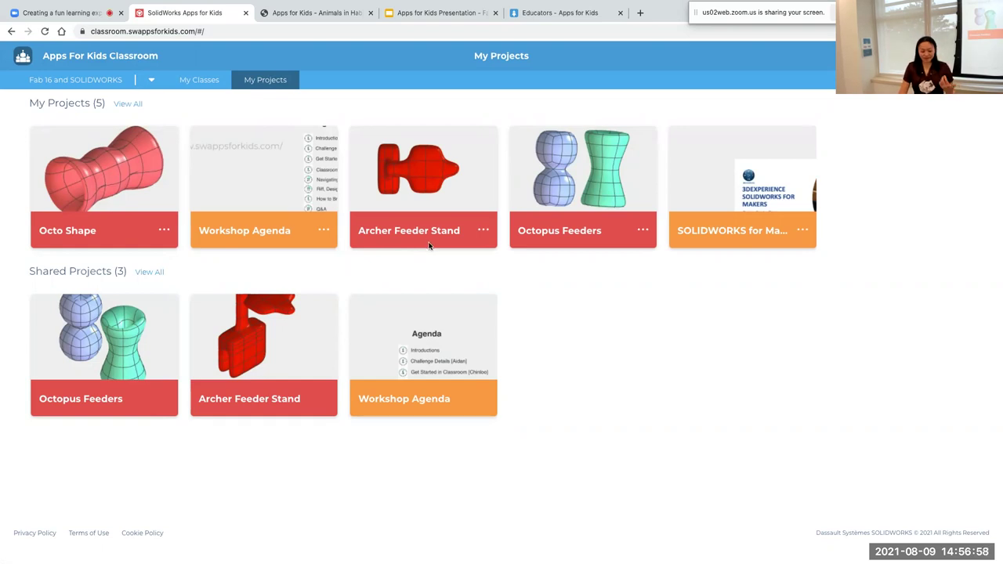
pyautogui.moveTo(471, 182)
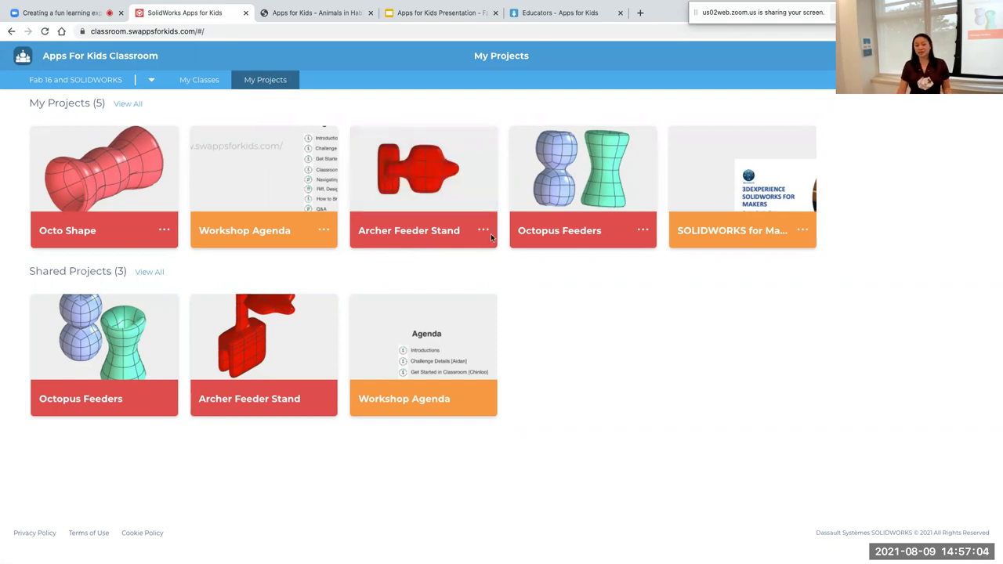
pyautogui.moveTo(421, 204)
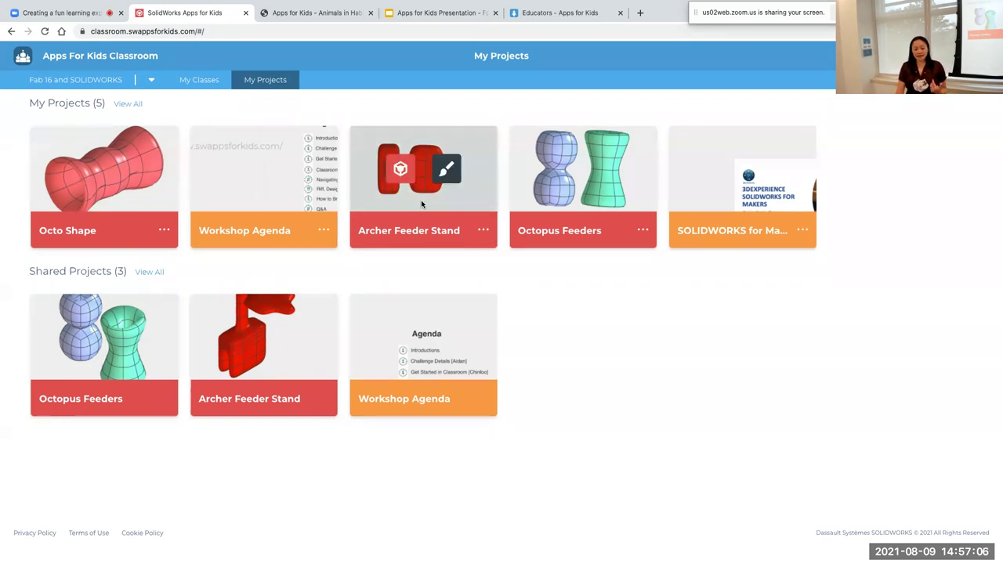
pyautogui.click(401, 174)
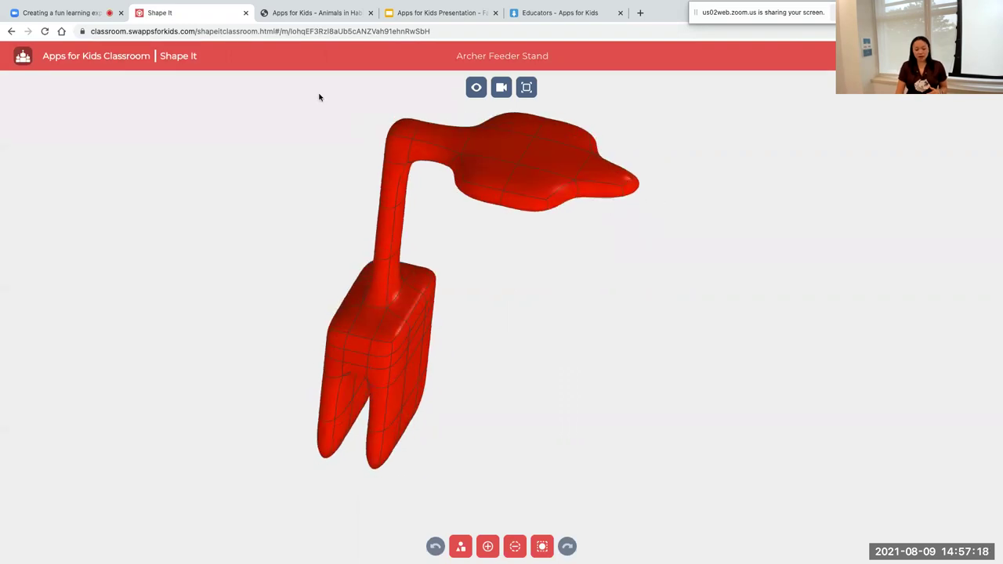
pyautogui.click(23, 63)
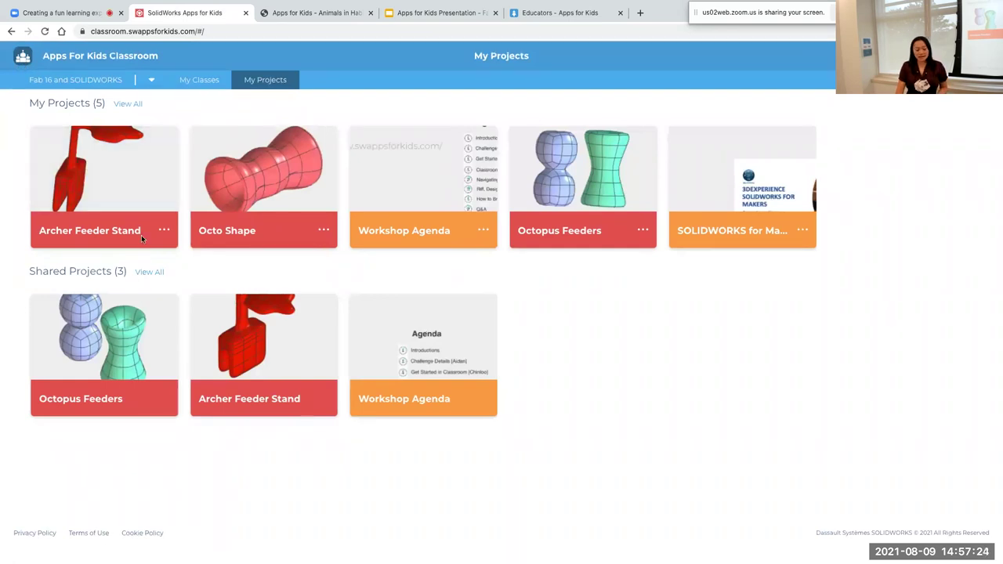
# Preview sharing Archer Feeder Stand to the Fab16 AFK Workshop class, choose Don't Share, then go to My Classes.
pyautogui.click(165, 230)
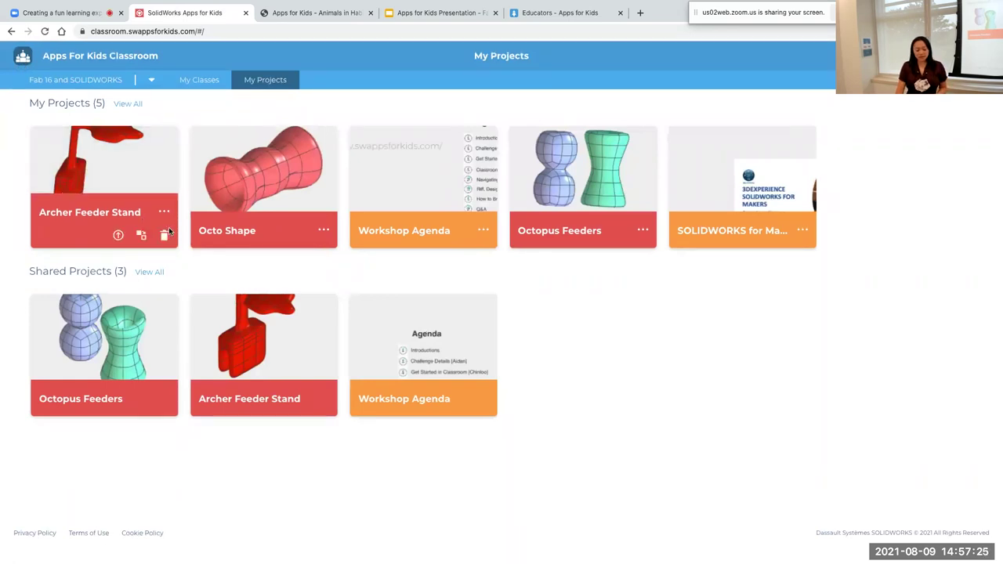
pyautogui.click(118, 235)
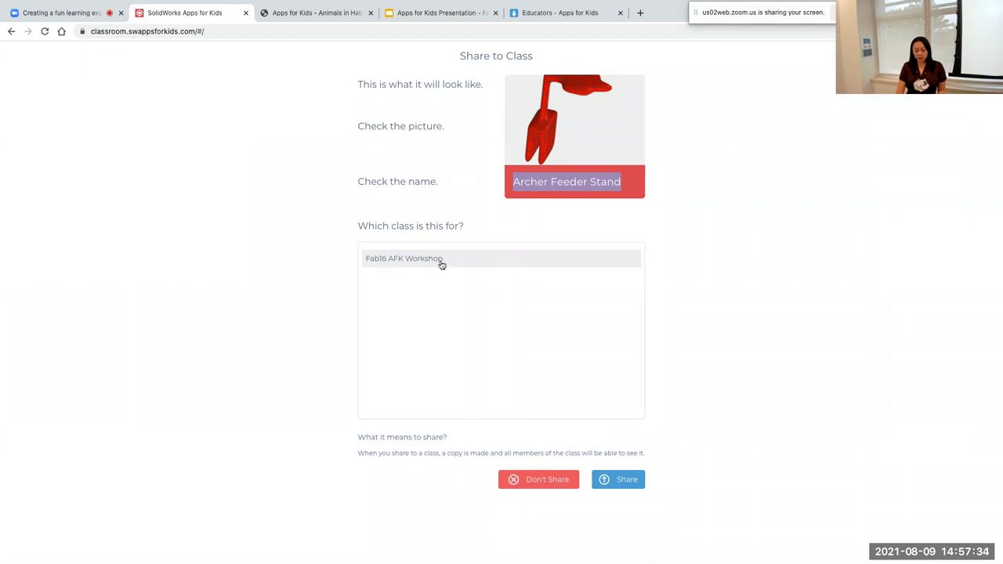
pyautogui.click(552, 481)
pyautogui.click(207, 82)
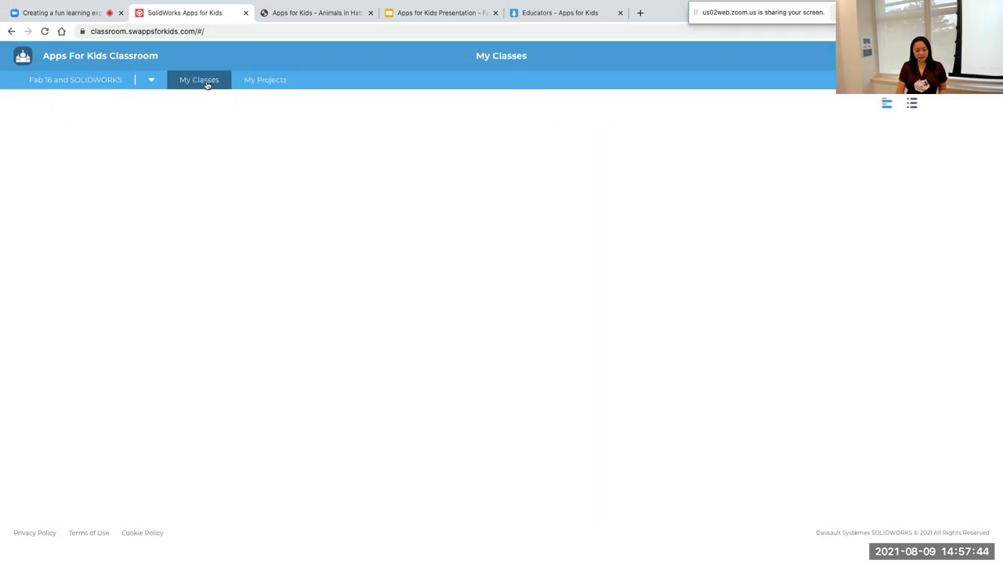
# Riff the Archer Feeder Stand in the Fab16 AFK Workshop class and find the copy in My Projects.
pyautogui.click(185, 194)
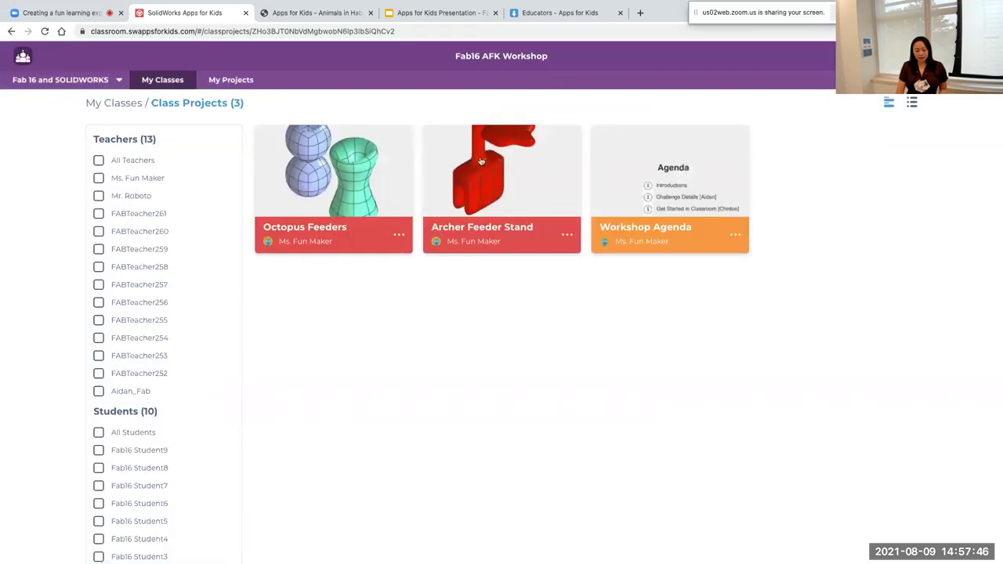
pyautogui.click(566, 235)
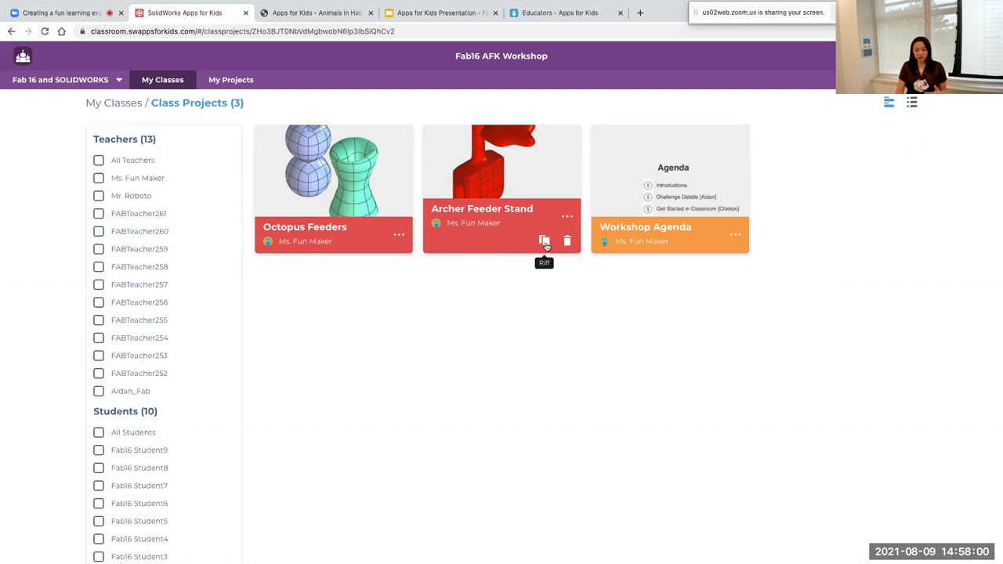
pyautogui.click(545, 243)
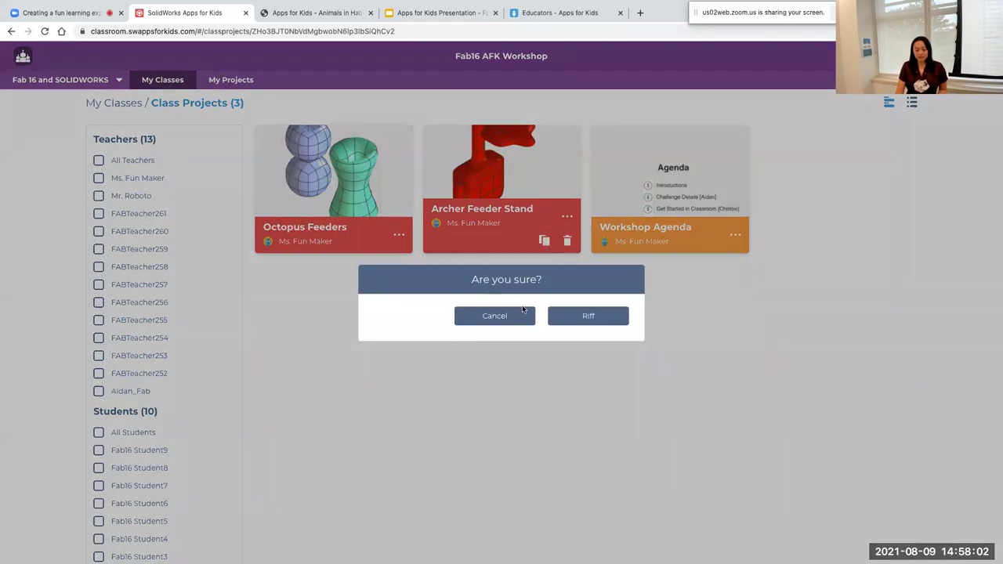
pyautogui.click(583, 317)
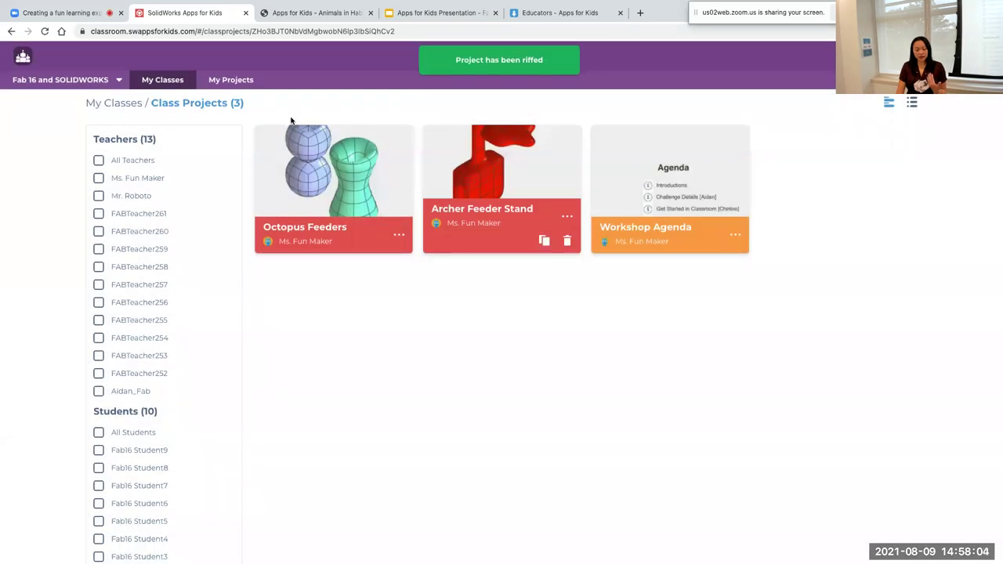
pyautogui.click(226, 80)
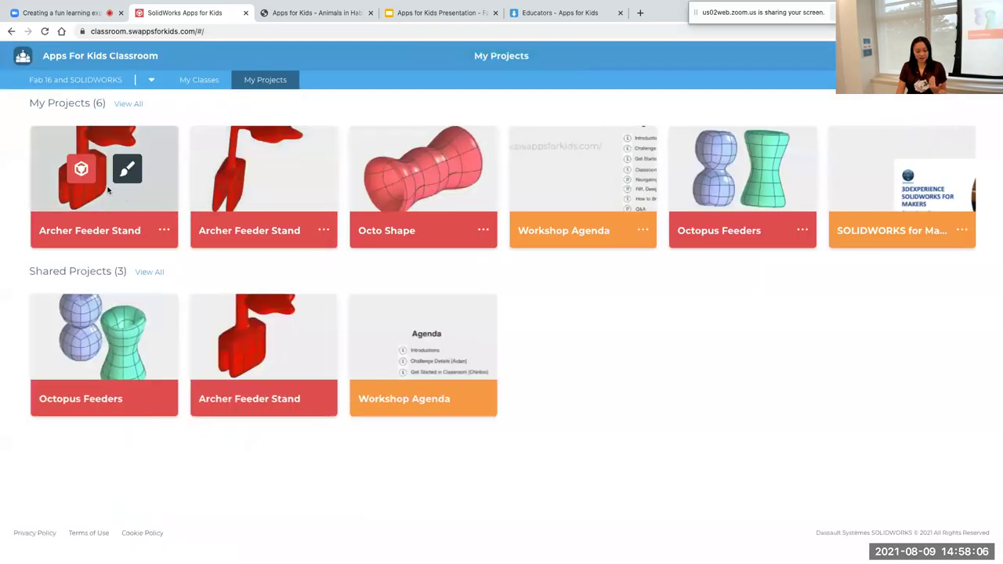
# Open the riffed copy in Shape It and stretch the lower fork's vertices wider from a front view.
pyautogui.click(80, 170)
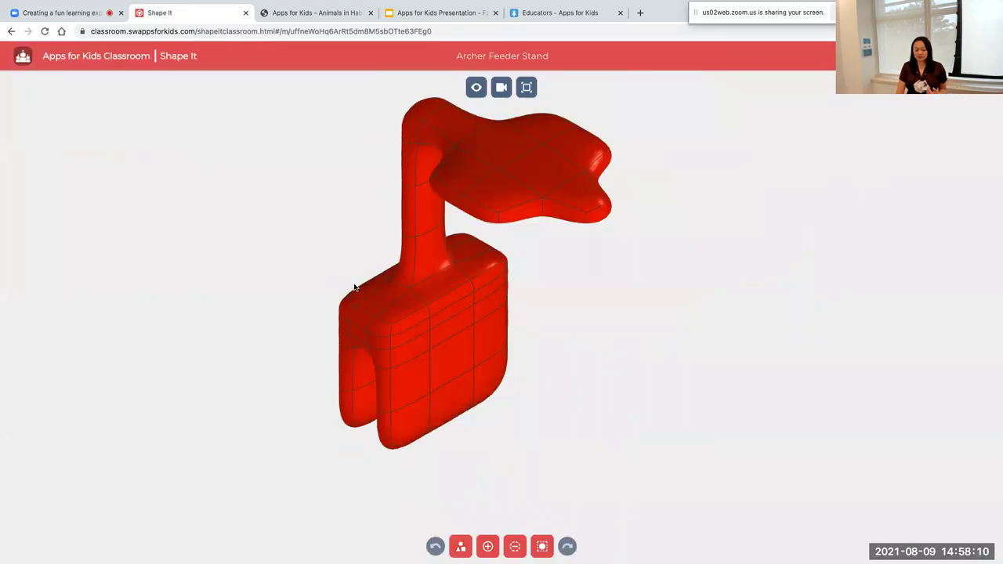
pyautogui.moveTo(481, 373); pyautogui.dragTo(580, 316)
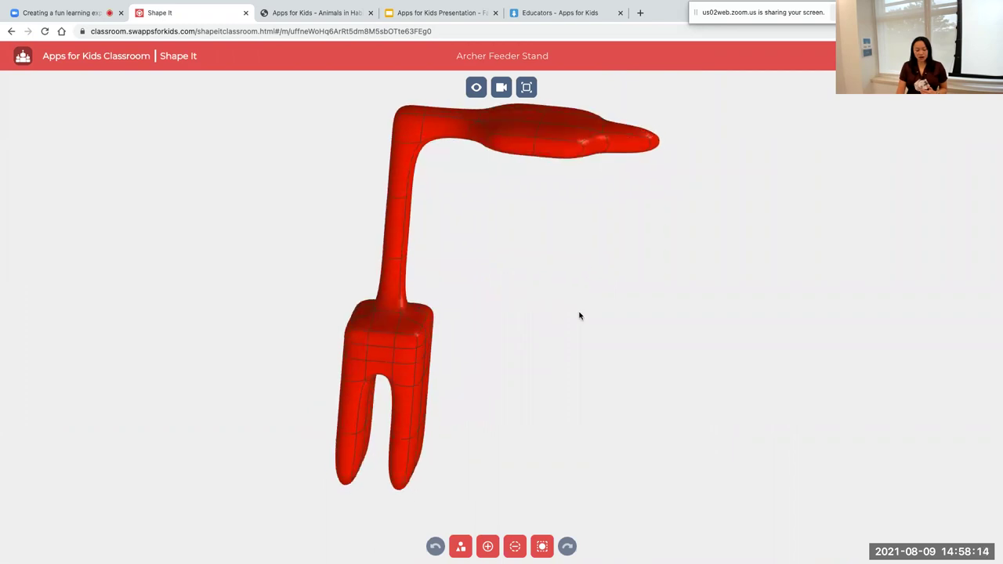
pyautogui.moveTo(508, 316); pyautogui.dragTo(418, 321)
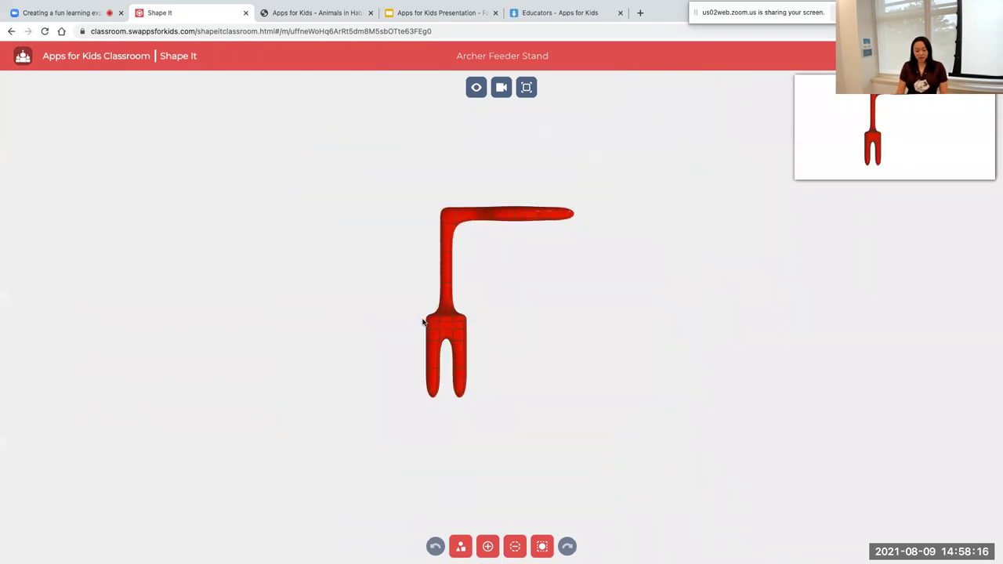
pyautogui.moveTo(293, 351); pyautogui.dragTo(511, 520)
pyautogui.moveTo(504, 417); pyautogui.dragTo(521, 421)
pyautogui.click(612, 425)
# Move the left and right prongs outward and raise the prong tips to make a wide, short base.
pyautogui.moveTo(316, 302); pyautogui.dragTo(392, 520)
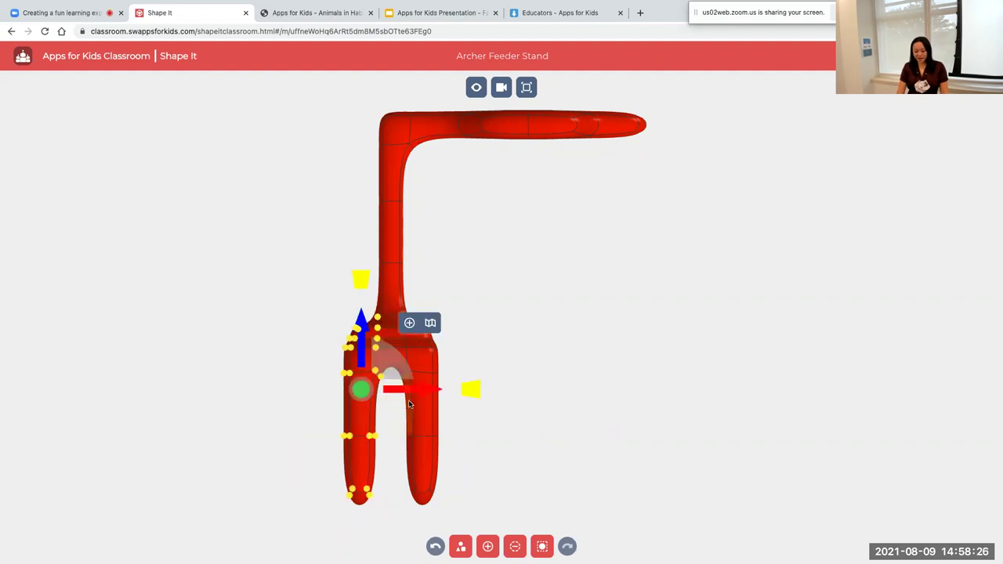
pyautogui.moveTo(421, 394); pyautogui.dragTo(365, 392)
pyautogui.click(526, 480)
pyautogui.moveTo(266, 525); pyautogui.dragTo(488, 455)
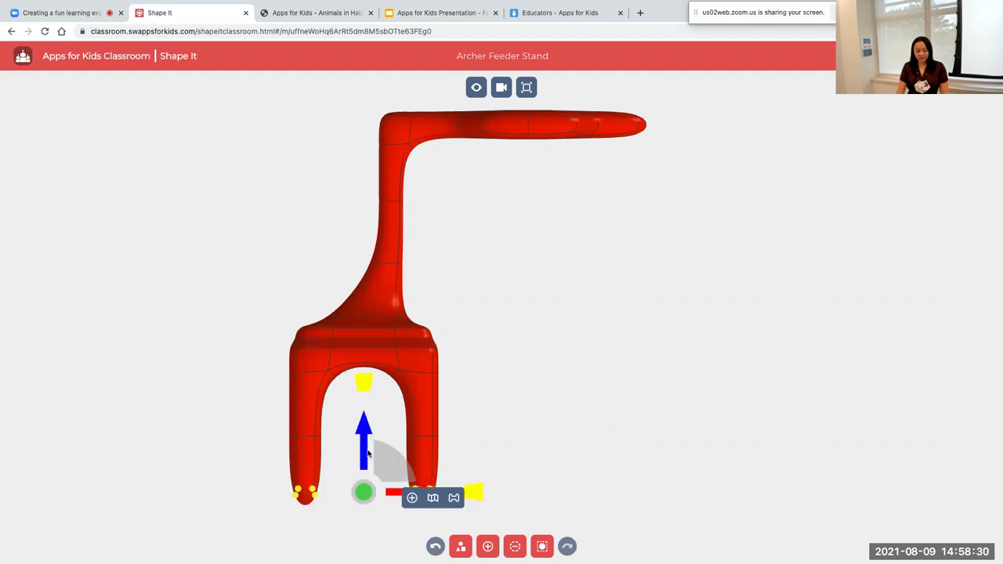
pyautogui.moveTo(363, 447); pyautogui.dragTo(364, 405)
pyautogui.click(528, 426)
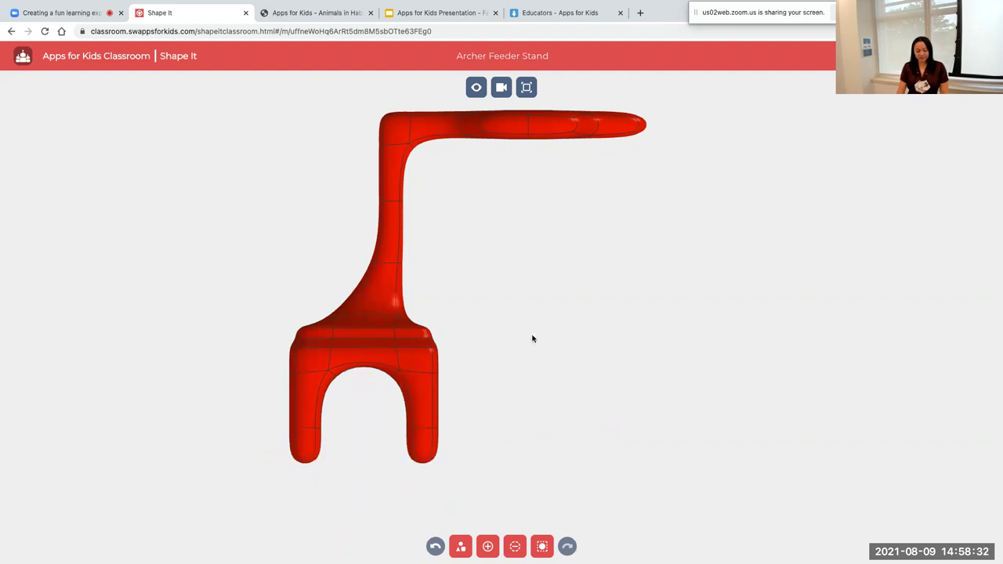
pyautogui.moveTo(512, 296); pyautogui.dragTo(384, 494)
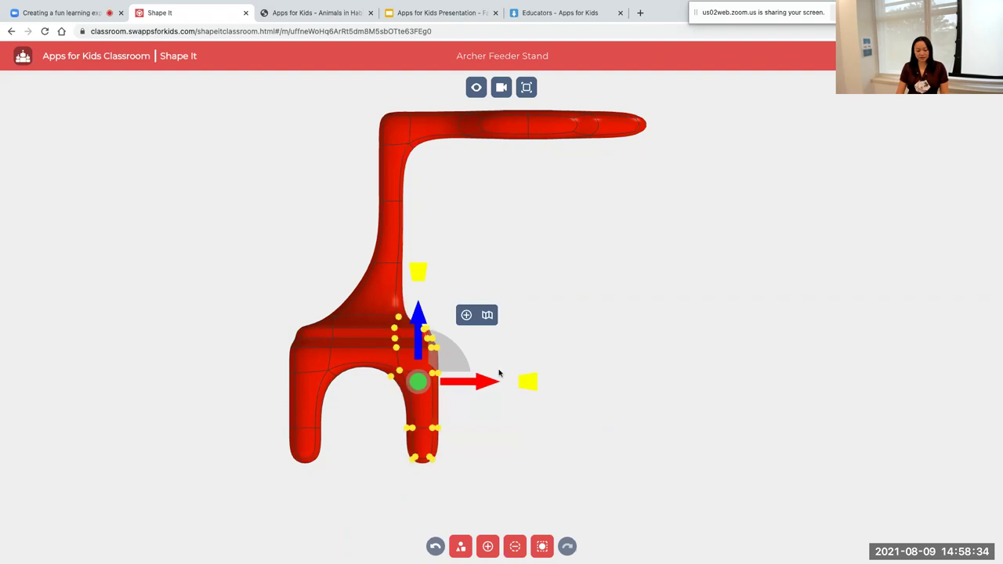
pyautogui.moveTo(493, 385); pyautogui.dragTo(595, 383)
pyautogui.click(763, 373)
# Select the top arm's vertices from the front and switch the gizmo handle to rotation.
pyautogui.moveTo(762, 372); pyautogui.dragTo(526, 264)
pyautogui.click(529, 264)
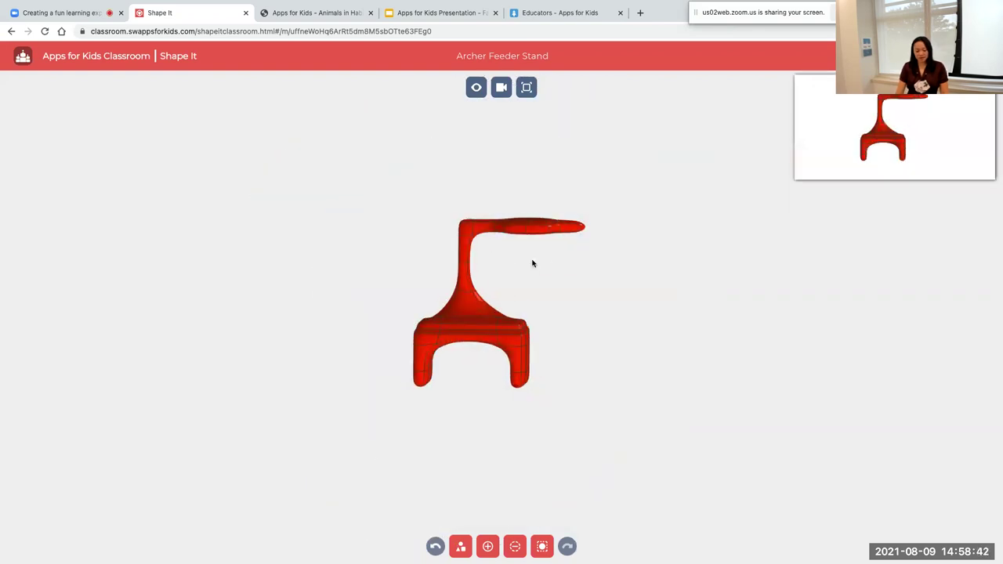
pyautogui.moveTo(478, 120); pyautogui.dragTo(714, 195)
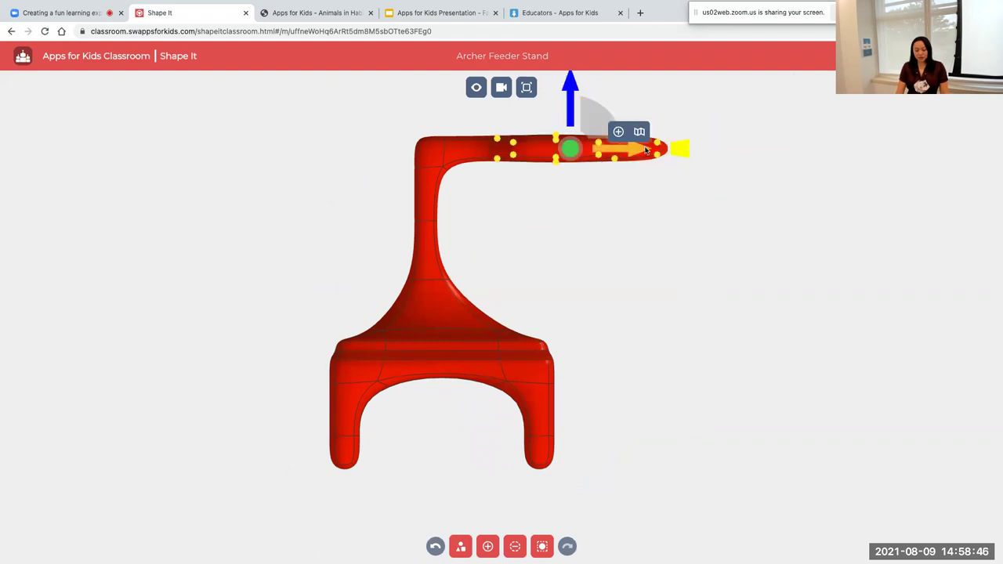
pyautogui.scroll(-2, 627, 100)
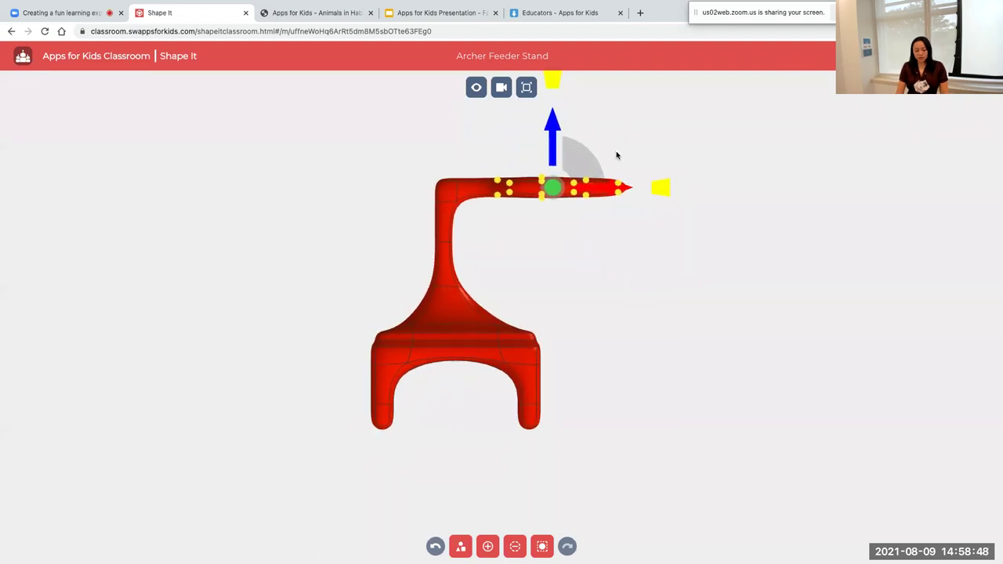
pyautogui.click(564, 191)
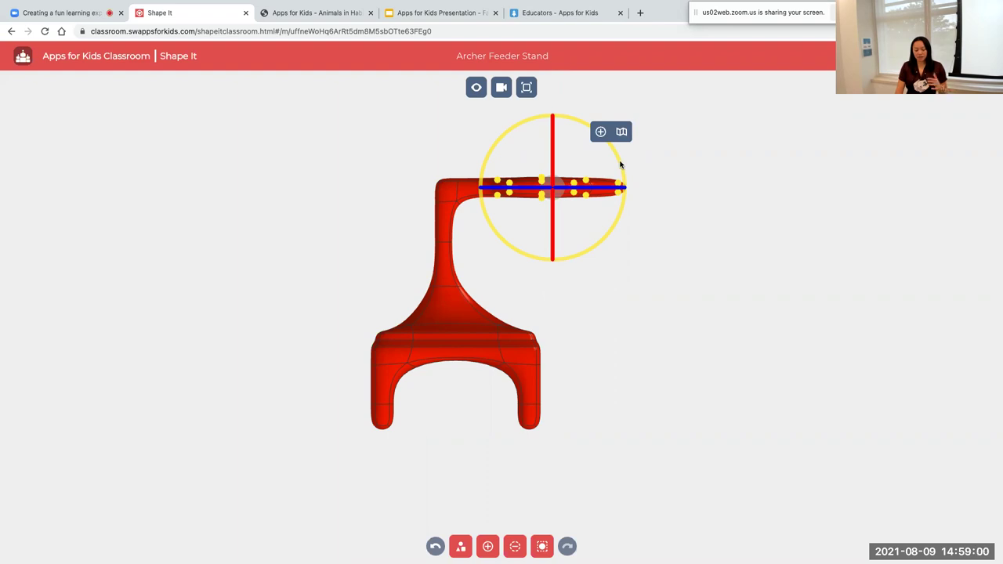
# Lower the top arm slightly, then rotate and reposition its tip vertices so it slopes down.
pyautogui.moveTo(626, 177); pyautogui.dragTo(619, 188)
pyautogui.moveTo(560, 196); pyautogui.dragTo(560, 208)
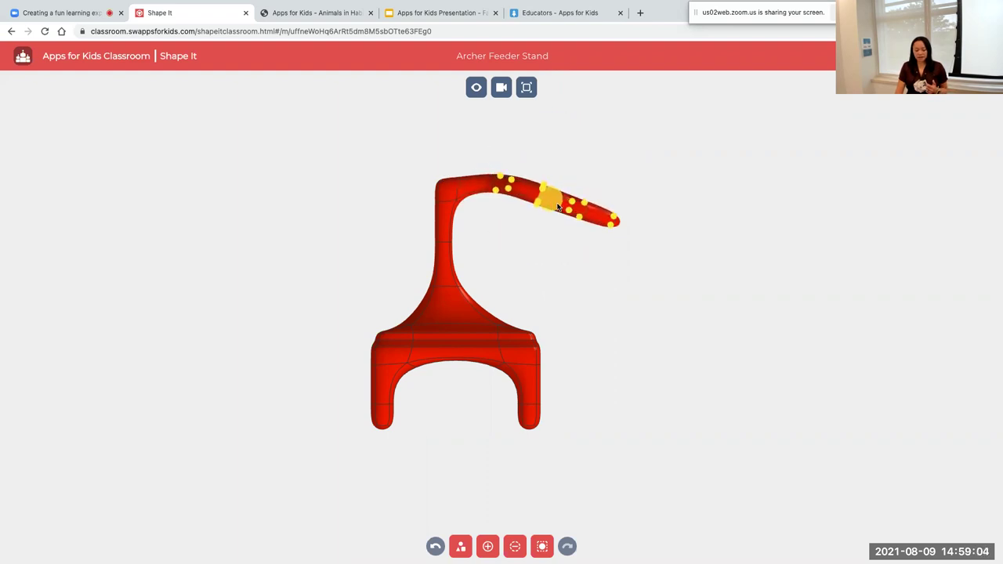
pyautogui.click(687, 293)
pyautogui.moveTo(682, 138); pyautogui.dragTo(558, 270)
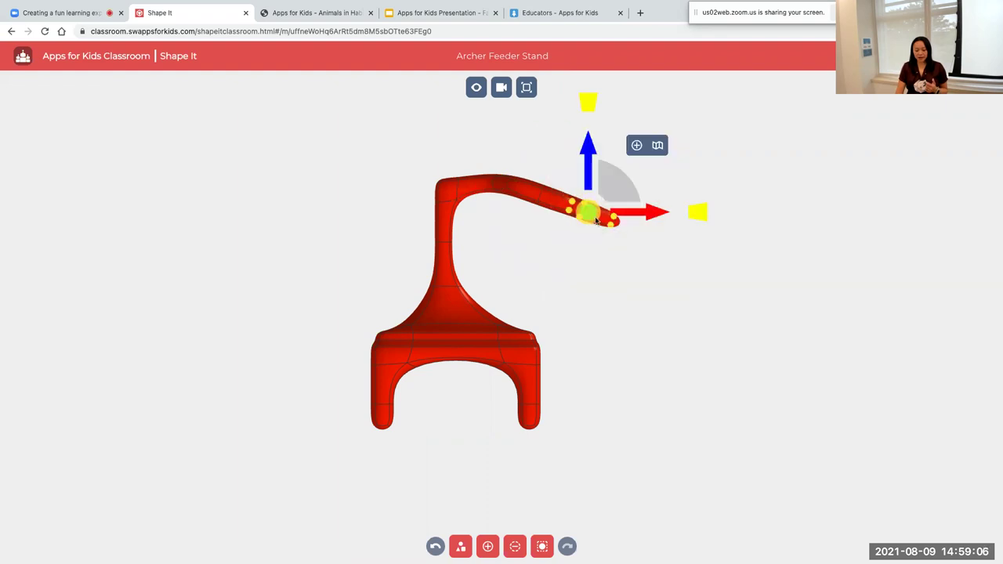
pyautogui.click(601, 217)
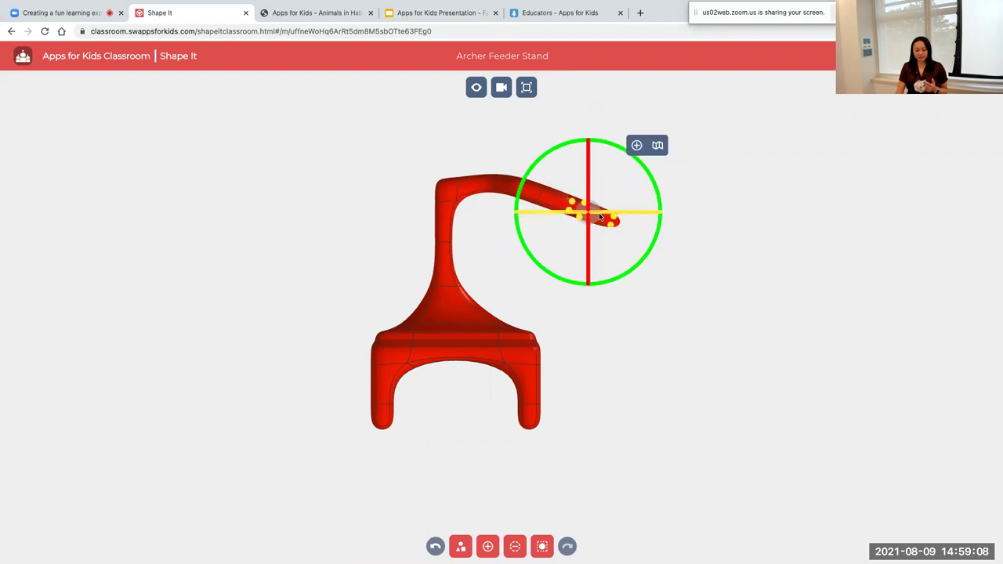
pyautogui.moveTo(659, 196); pyautogui.dragTo(655, 169)
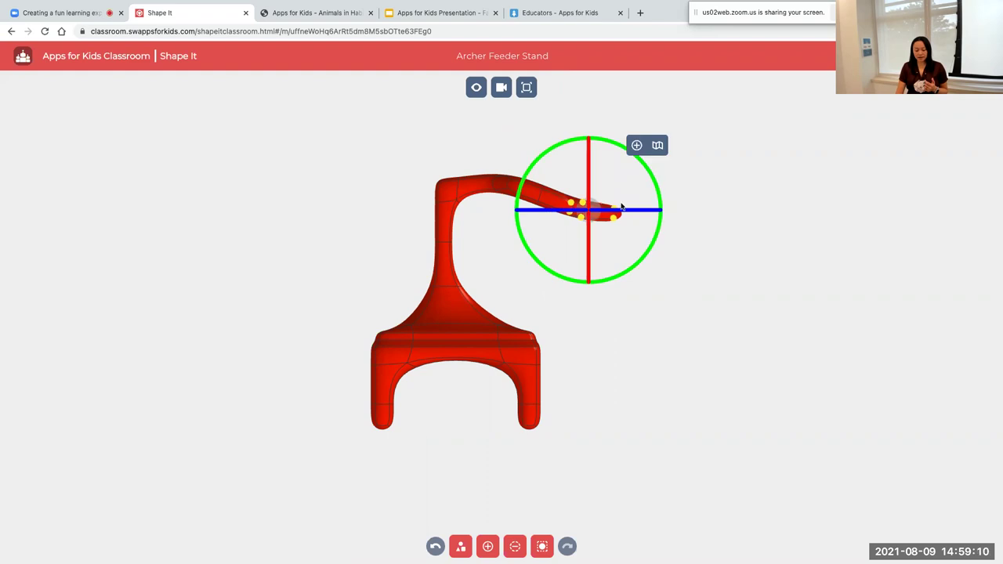
pyautogui.moveTo(589, 212); pyautogui.dragTo(601, 213)
pyautogui.click(764, 274)
pyautogui.moveTo(764, 274); pyautogui.dragTo(578, 224)
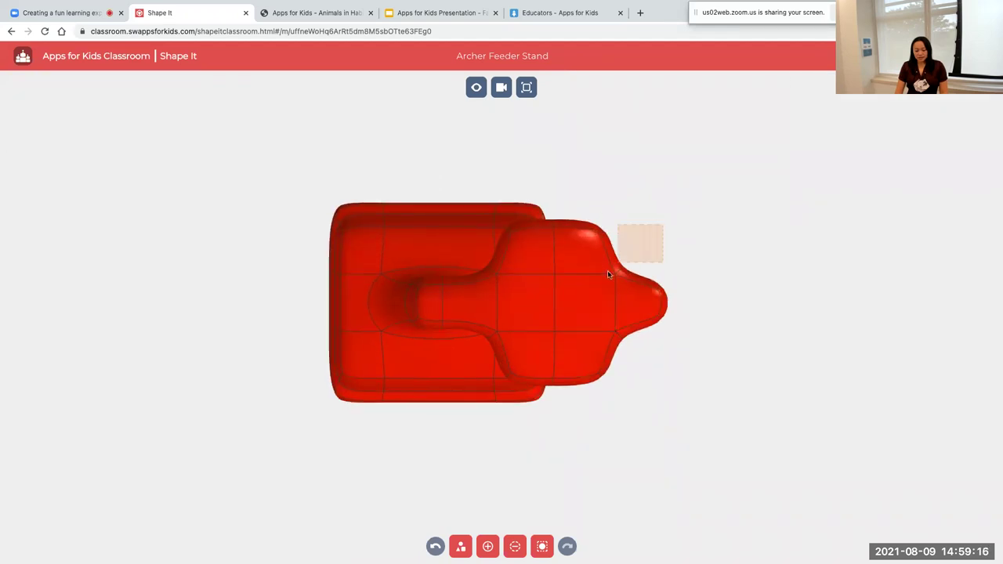
# Select control points at the arm tip, then bulge and twist the tip outward.
pyautogui.click(607, 271)
pyautogui.moveTo(650, 230); pyautogui.dragTo(686, 230)
pyautogui.click(710, 337)
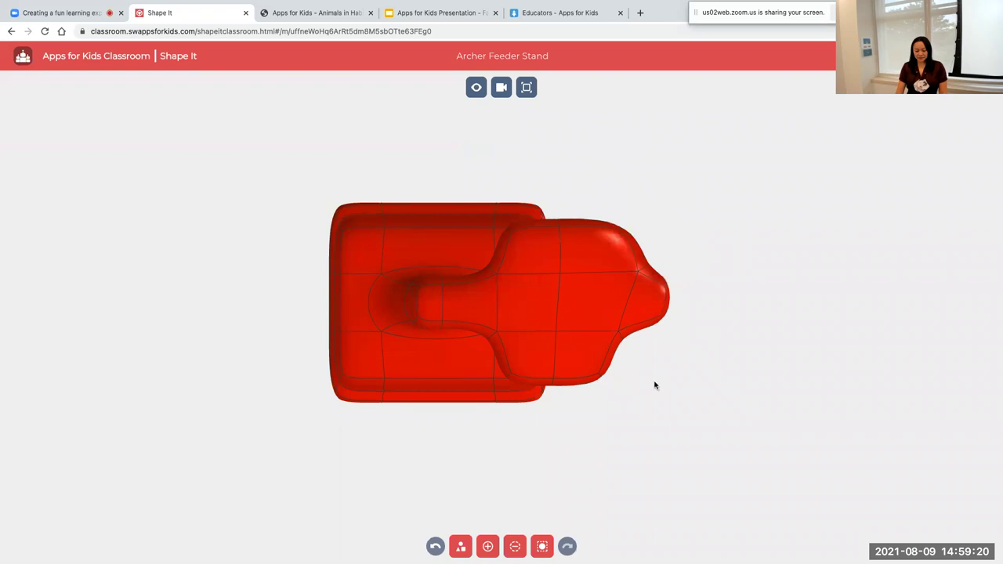
pyautogui.click(610, 318)
pyautogui.moveTo(662, 314); pyautogui.dragTo(719, 322)
pyautogui.click(690, 295)
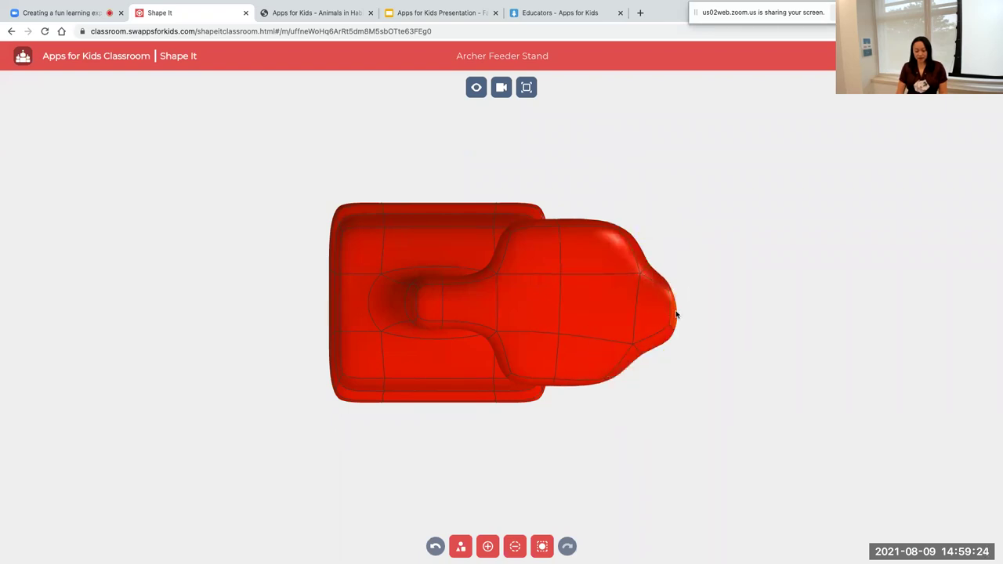
# Add a new tapering section at the very tip to extend the arm further out.
pyautogui.click(676, 312)
pyautogui.click(710, 270)
pyautogui.click(703, 308)
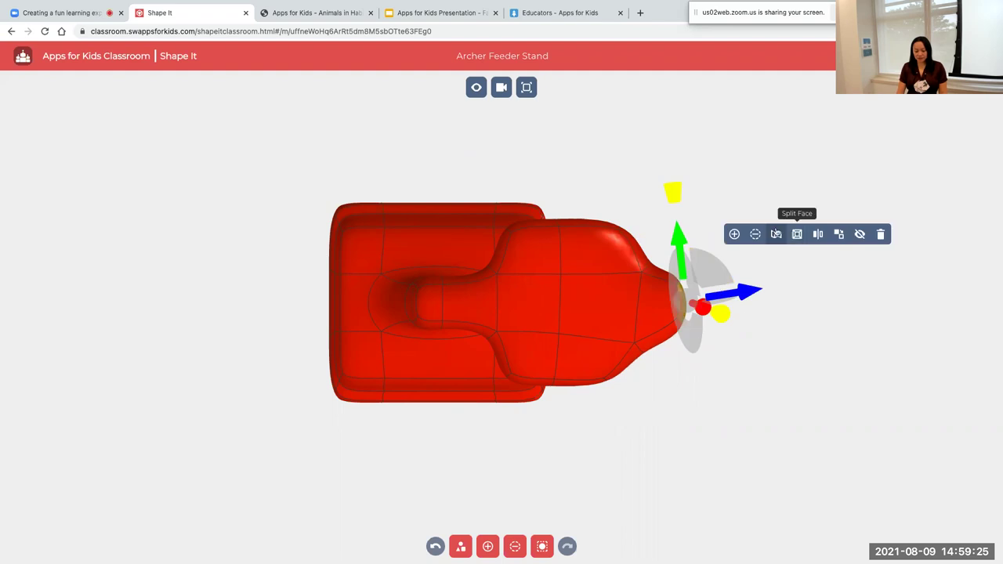
pyautogui.click(735, 234)
pyautogui.moveTo(805, 381); pyautogui.dragTo(810, 264)
pyautogui.moveTo(792, 329); pyautogui.dragTo(739, 329)
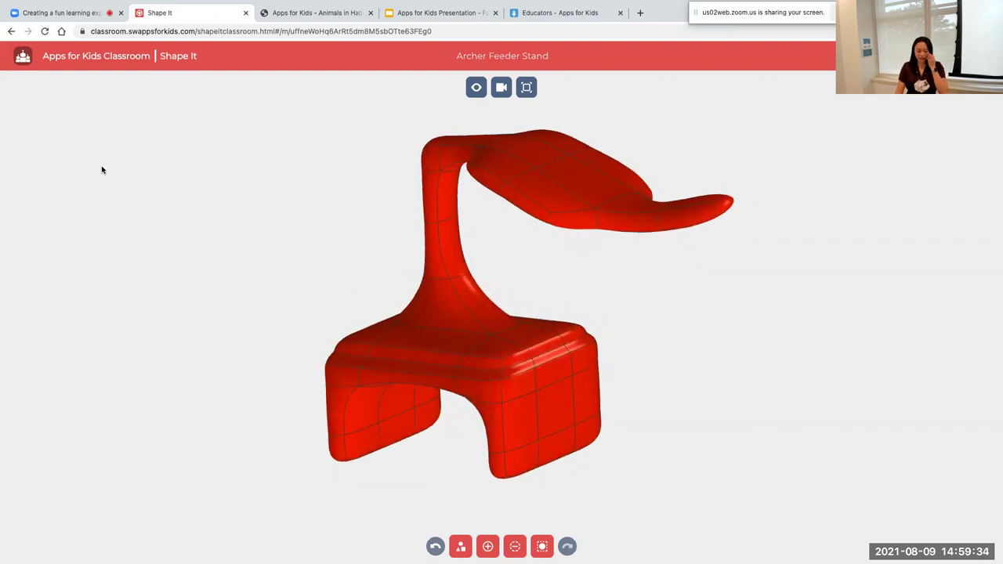
# Append the designer's name to the Archer Feeder Stand title and return to the classroom home.
pyautogui.click(518, 56)
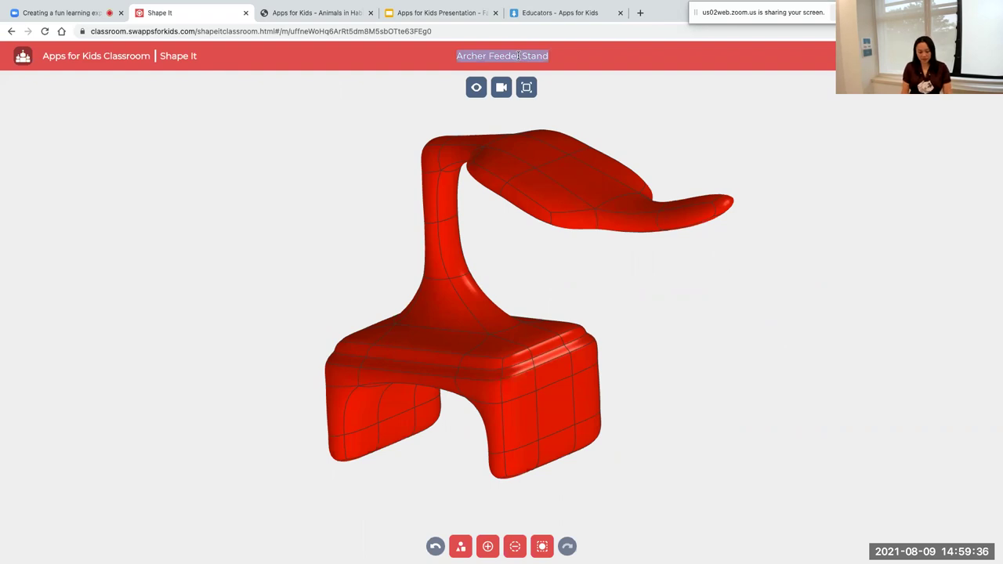
pyautogui.press('End')
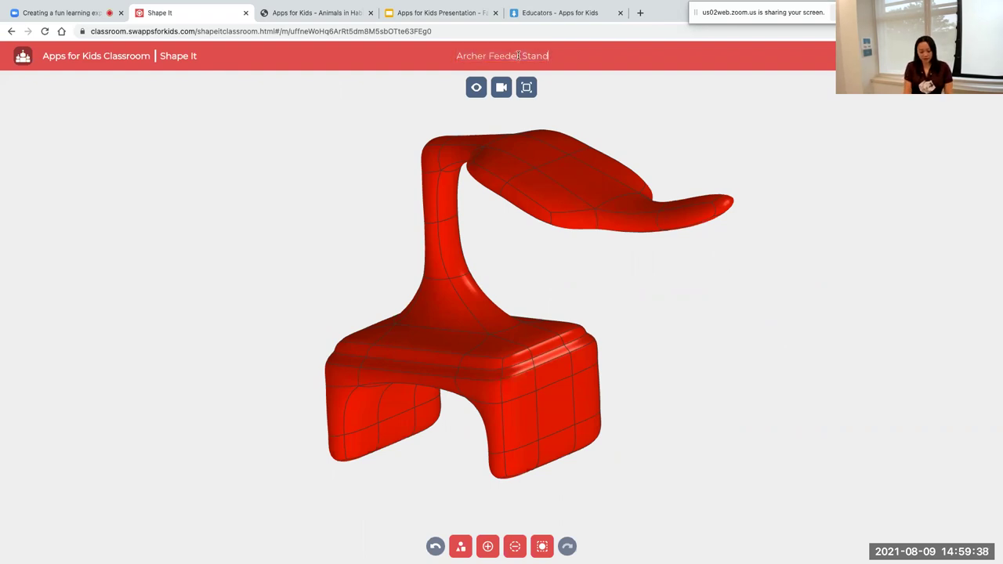
pyautogui.write('VChinioo')
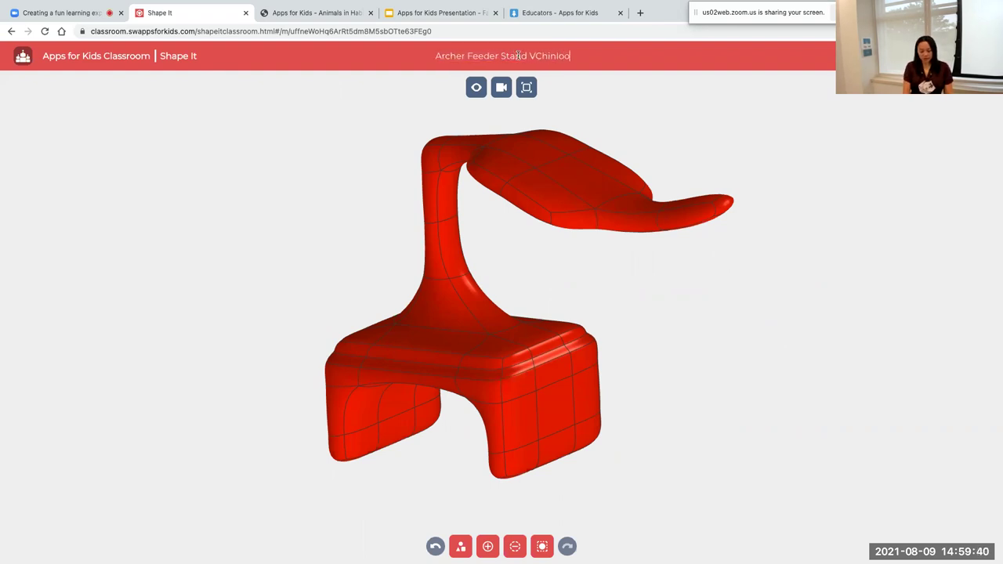
pyautogui.press('BackSpace')
pyautogui.press('BackSpace')
pyautogui.press('BackSpace')
pyautogui.press('BackSpace')
pyautogui.press('BackSpace')
pyautogui.press('BackSpace')
pyautogui.press('BackSpace')
pyautogui.press('BackSpace')
pyautogui.write('Chin')
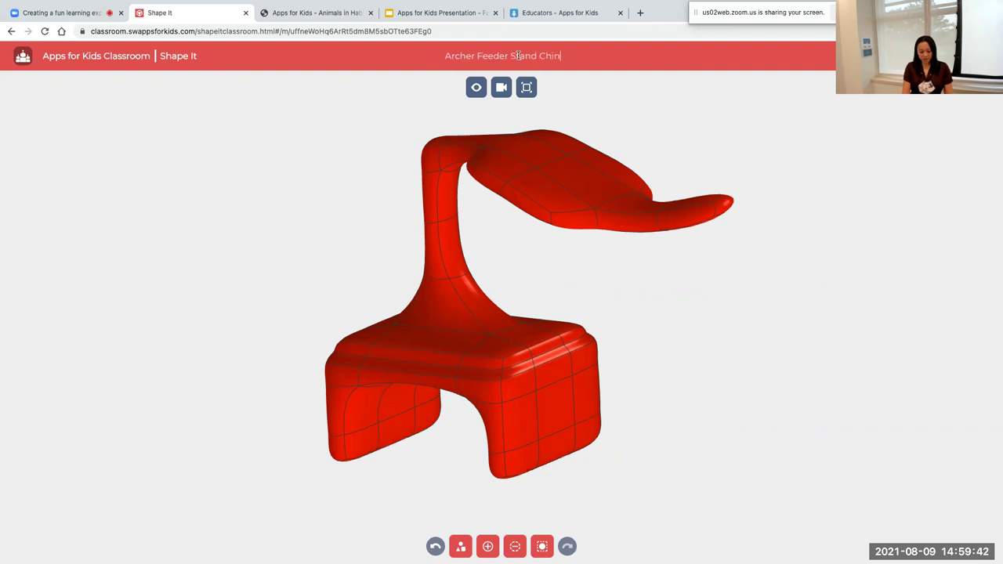
pyautogui.write('loo')
pyautogui.press('Return')
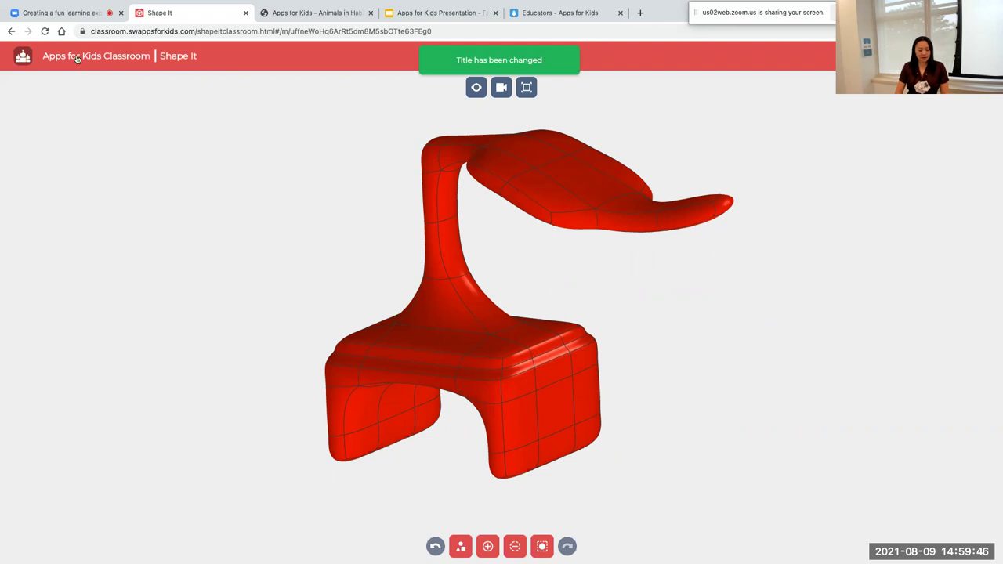
pyautogui.click(26, 60)
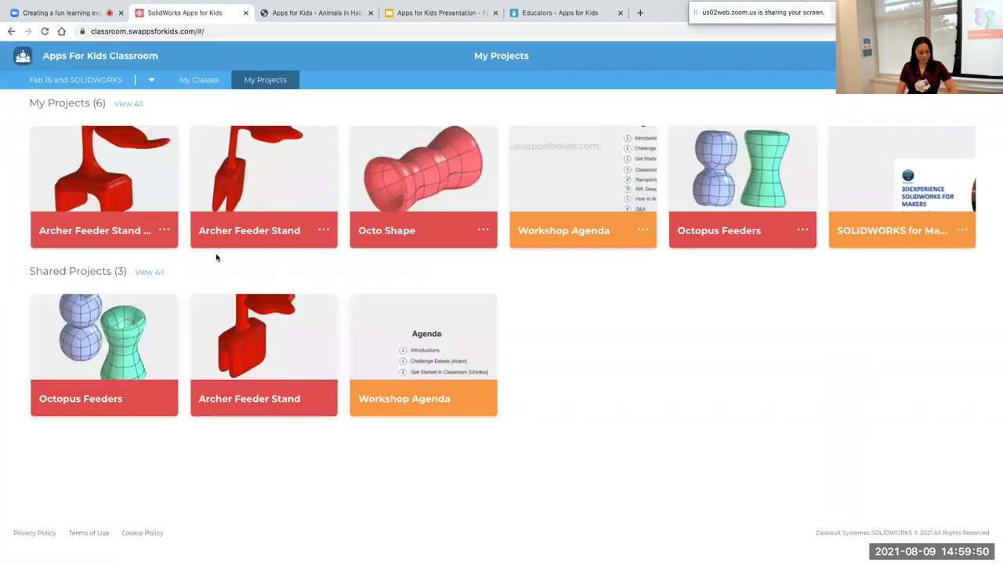
# Share the first My Projects card, the renamed feeder stand, to the Fab16 AFK Workshop class.
pyautogui.click(166, 234)
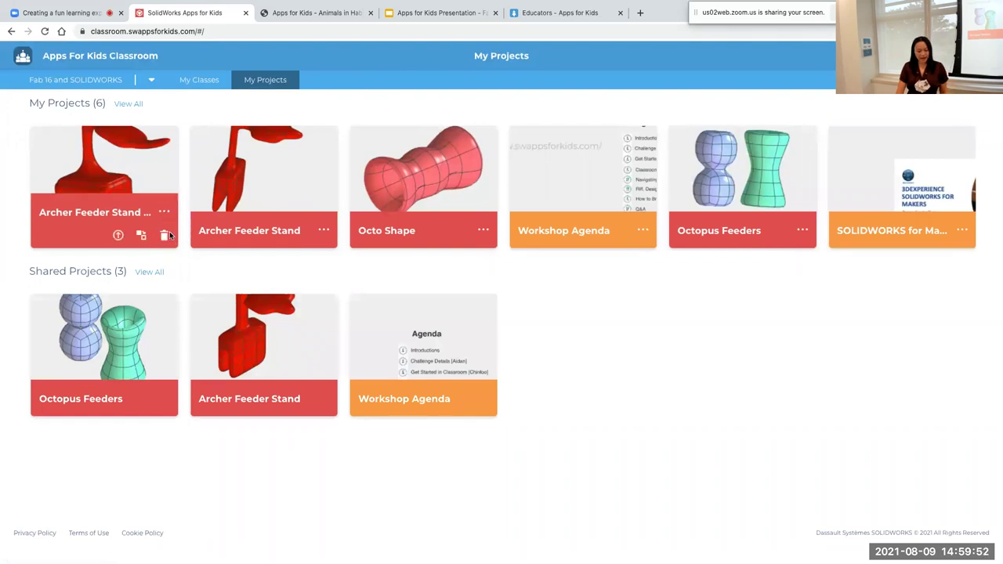
pyautogui.click(117, 236)
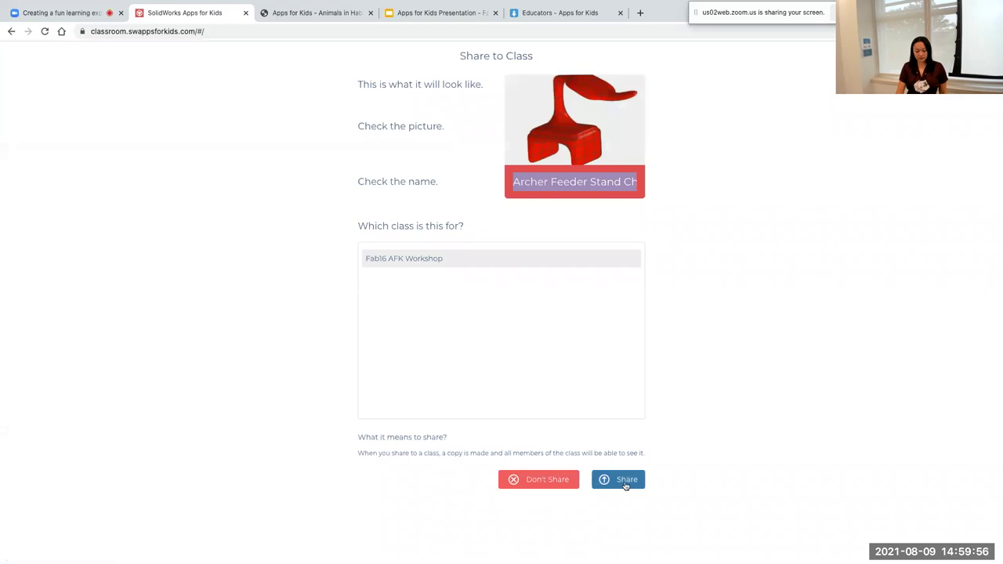
pyautogui.click(625, 482)
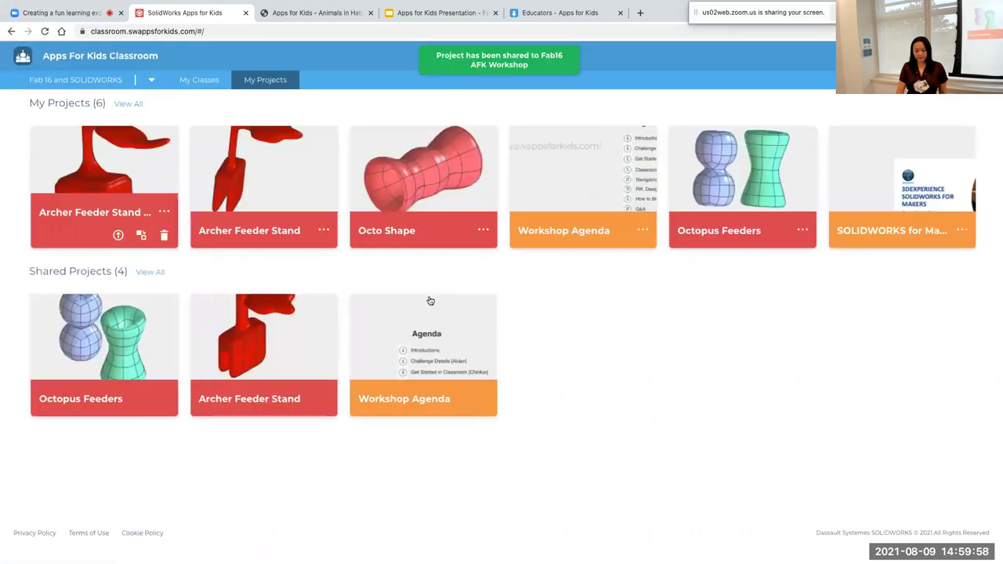
pyautogui.moveTo(584, 49)
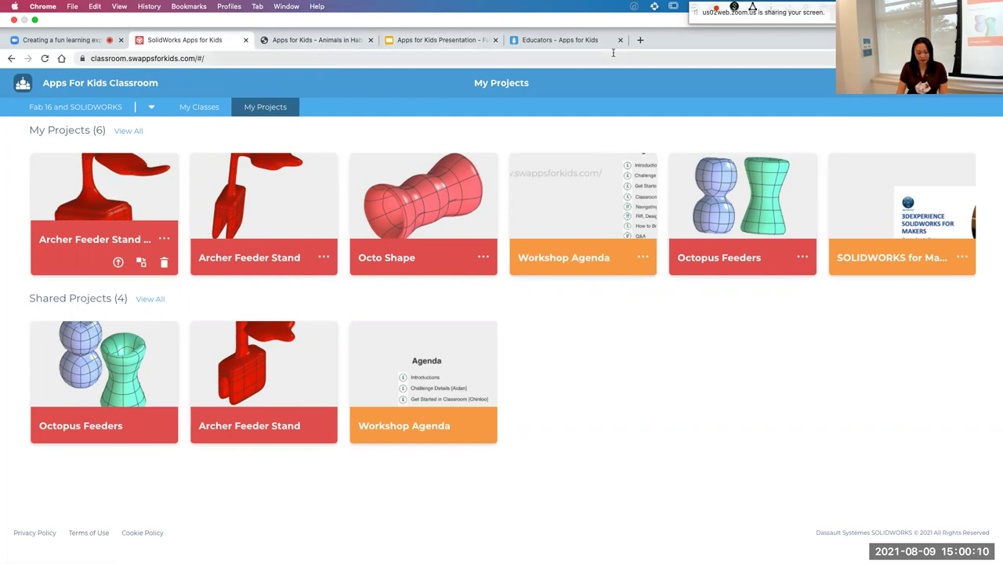
# Switch to the Educators page and scroll through its lesson plans.
pyautogui.click(639, 41)
pyautogui.click(542, 40)
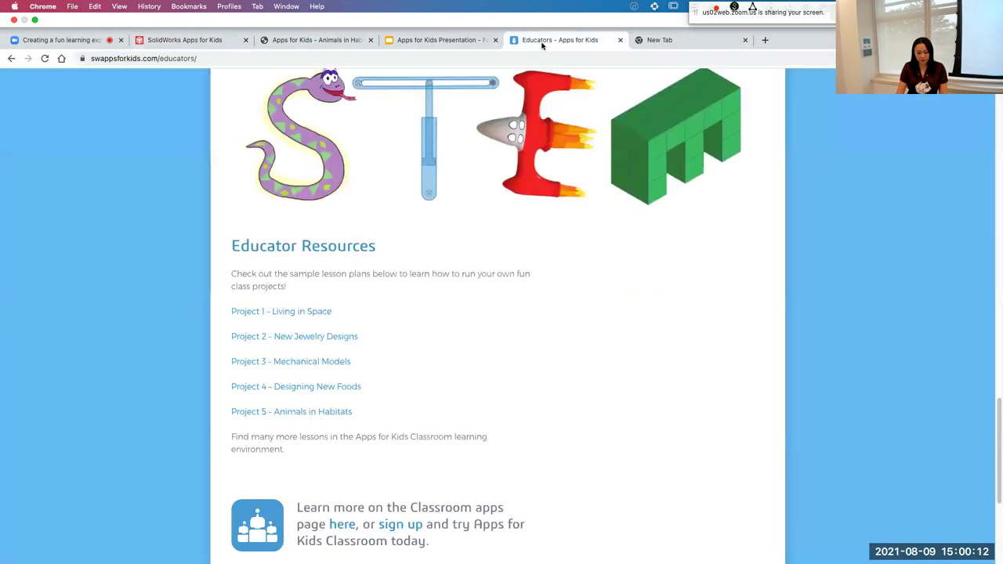
pyautogui.scroll(-4, 634, 138)
pyautogui.scroll(10, 631, 145)
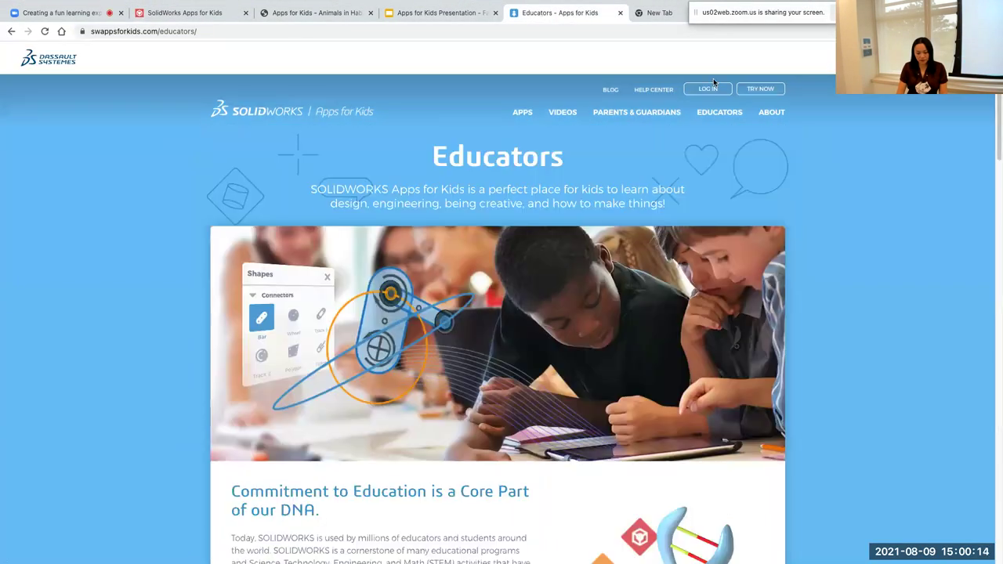
pyautogui.scroll(-10, 669, 218)
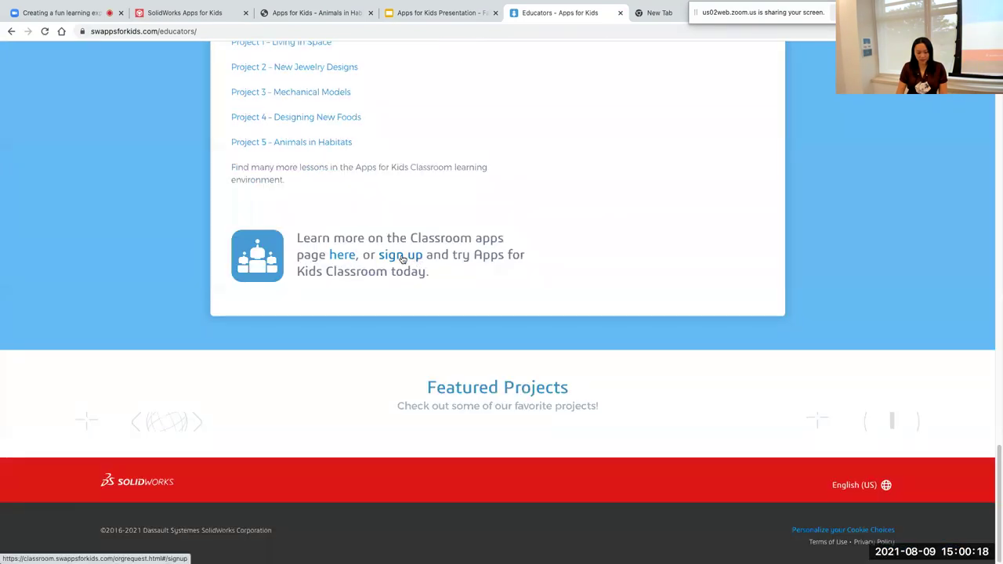
pyautogui.scroll(5, 562, 224)
pyautogui.scroll(-5, 493, 293)
# Show the classroom account sign-up form, then go back to the top of the Educators page.
pyautogui.click(409, 256)
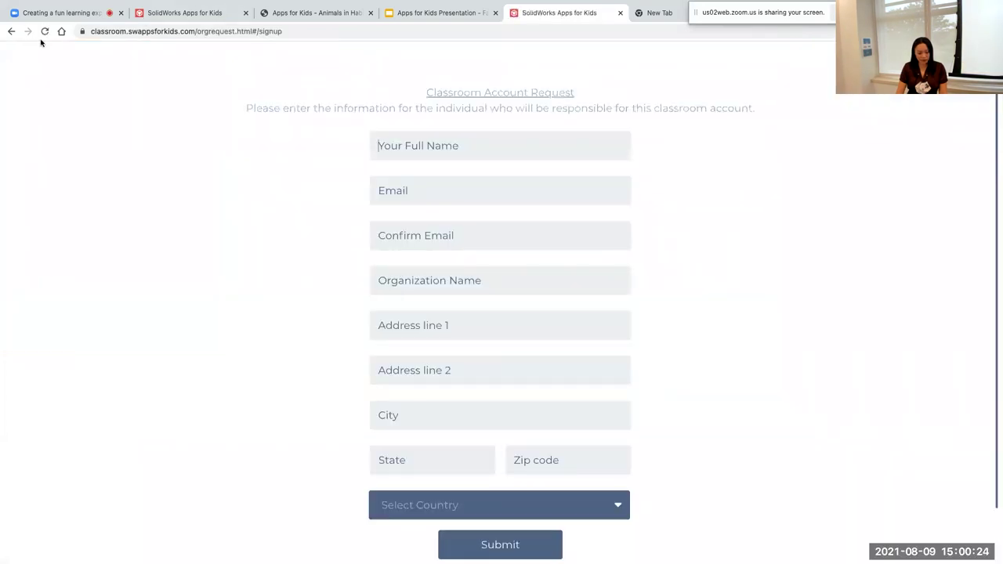
pyautogui.click(11, 31)
pyautogui.scroll(15, 589, 202)
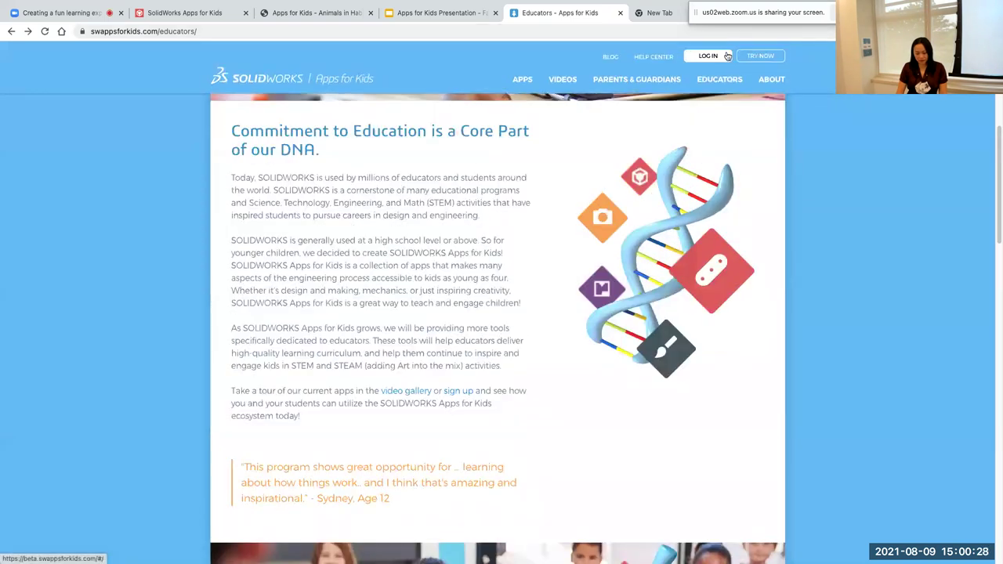
pyautogui.click(708, 49)
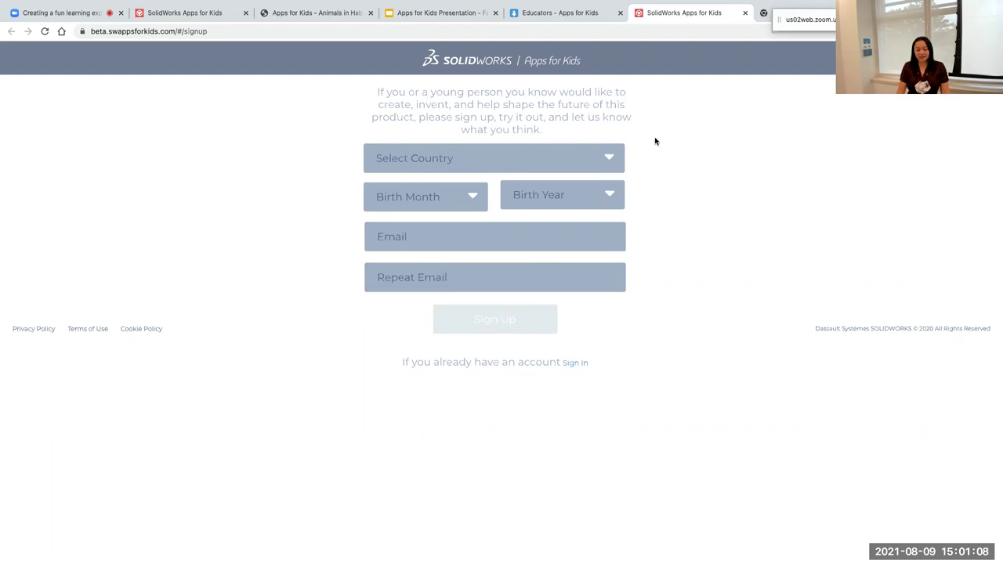
pyautogui.moveTo(754, 4)
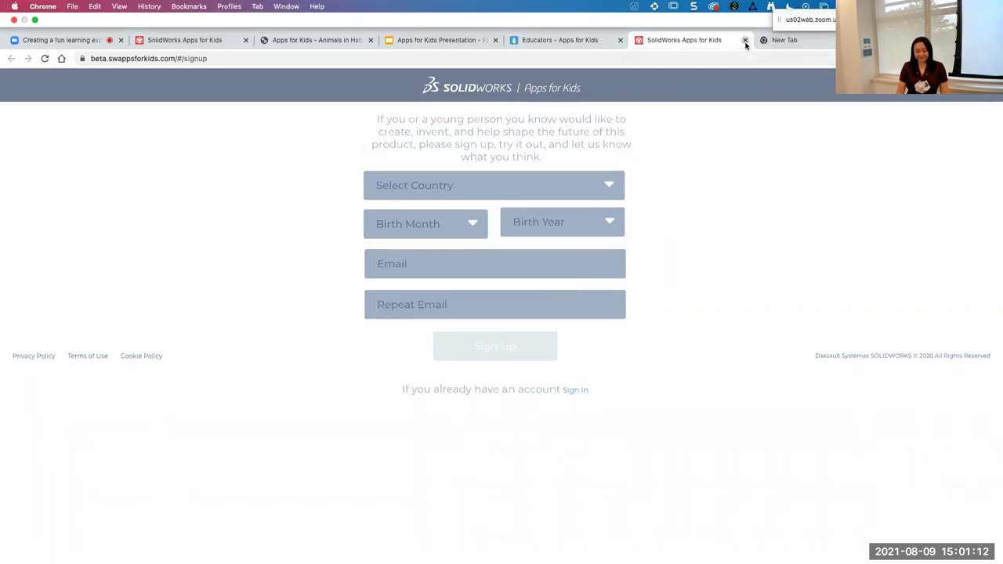
pyautogui.click(745, 41)
pyautogui.scroll(-5, 889, 206)
pyautogui.scroll(8, 889, 206)
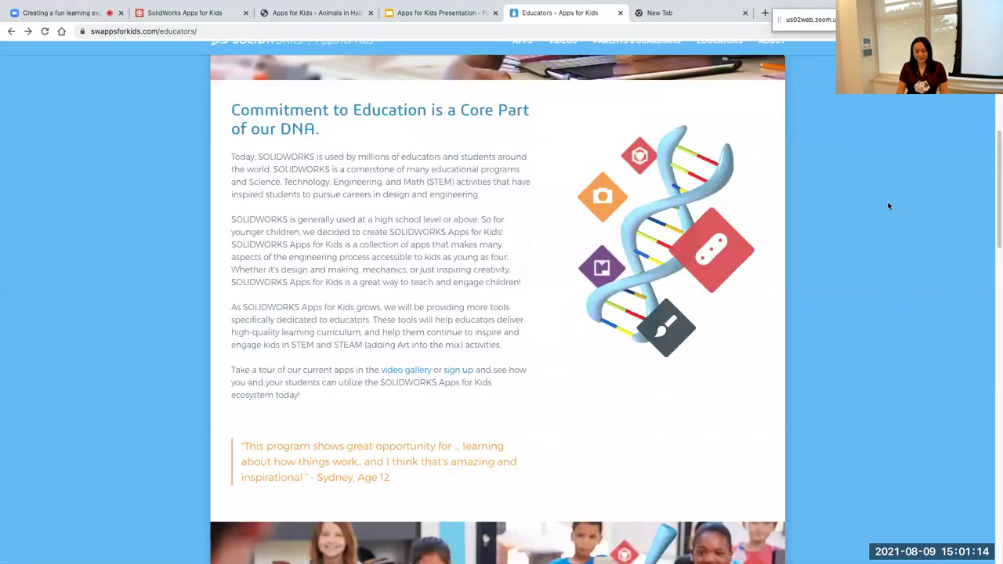
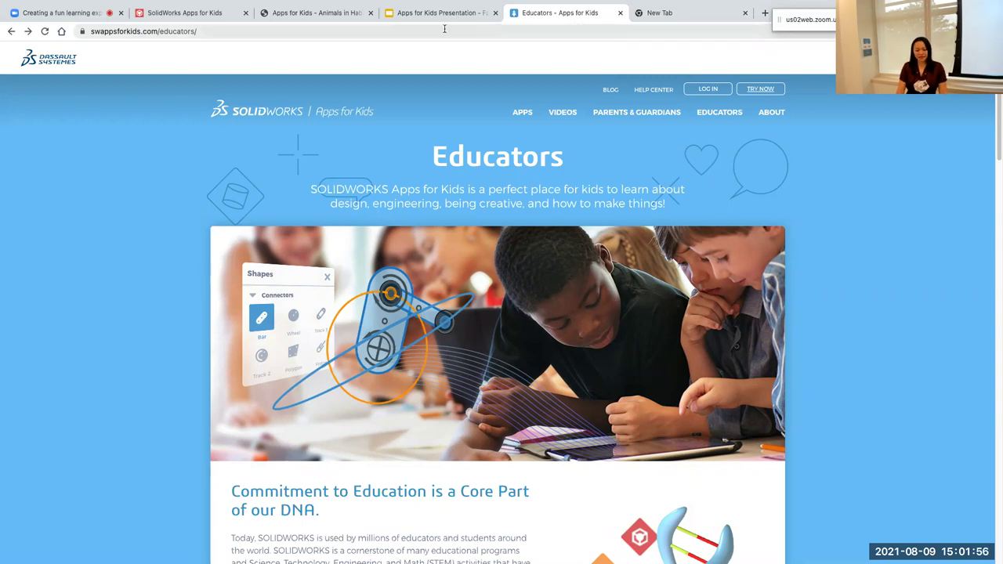
# Open the Fab16 AFK Workshop class from My Classes on the Apps for Kids page.
pyautogui.click(175, 14)
pyautogui.moveTo(447, 176)
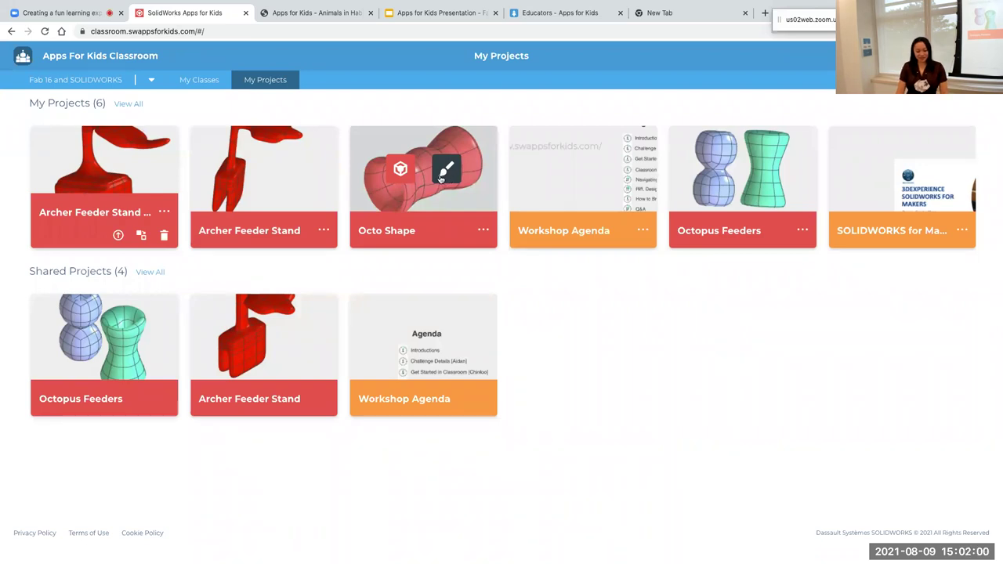
pyautogui.moveTo(83, 170)
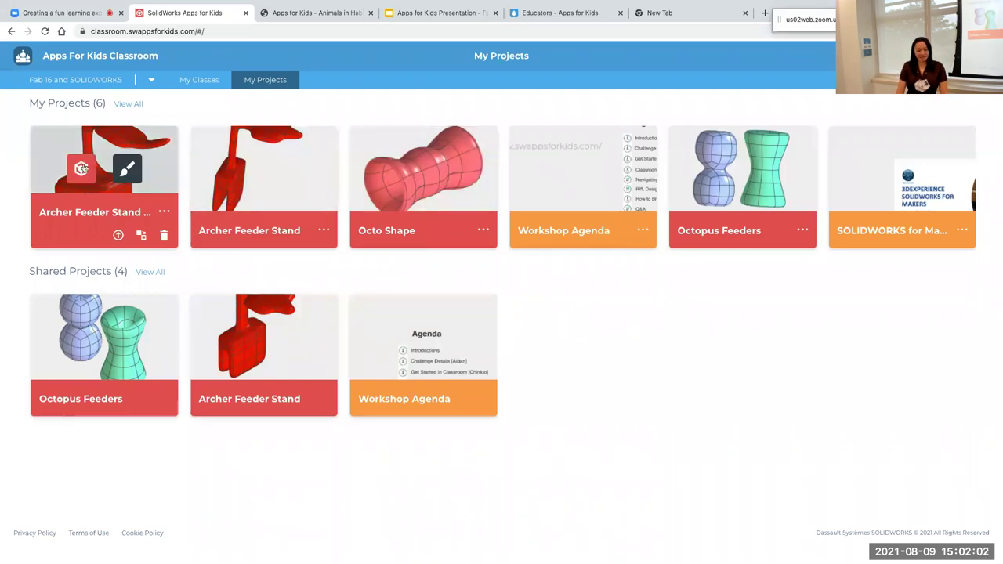
pyautogui.click(197, 81)
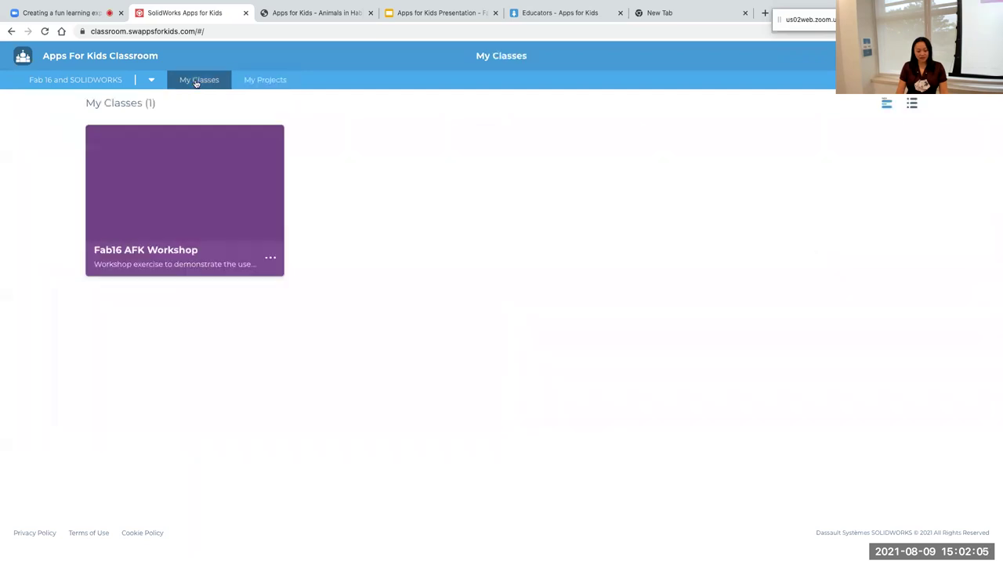
pyautogui.click(210, 188)
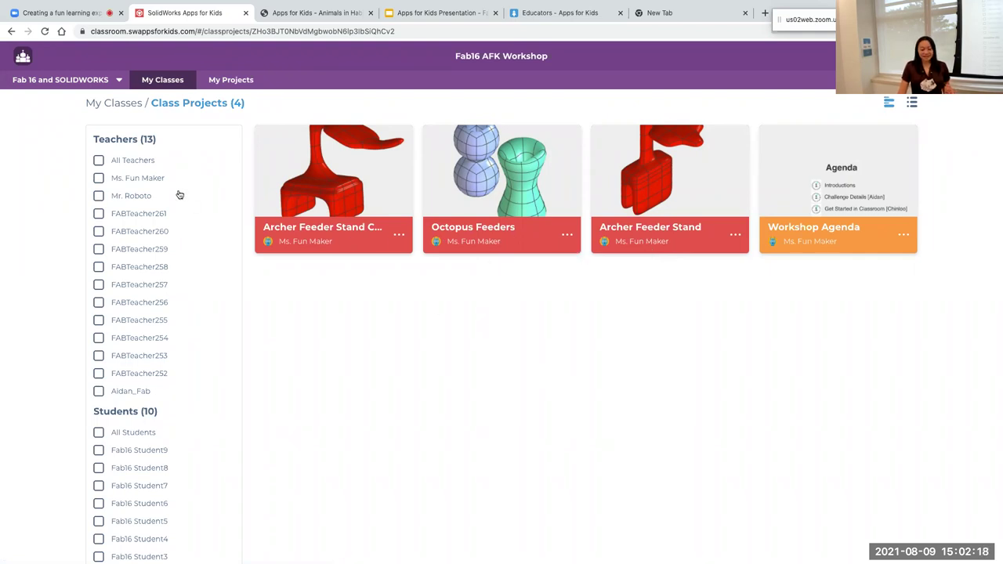
pyautogui.click(98, 216)
pyautogui.click(99, 232)
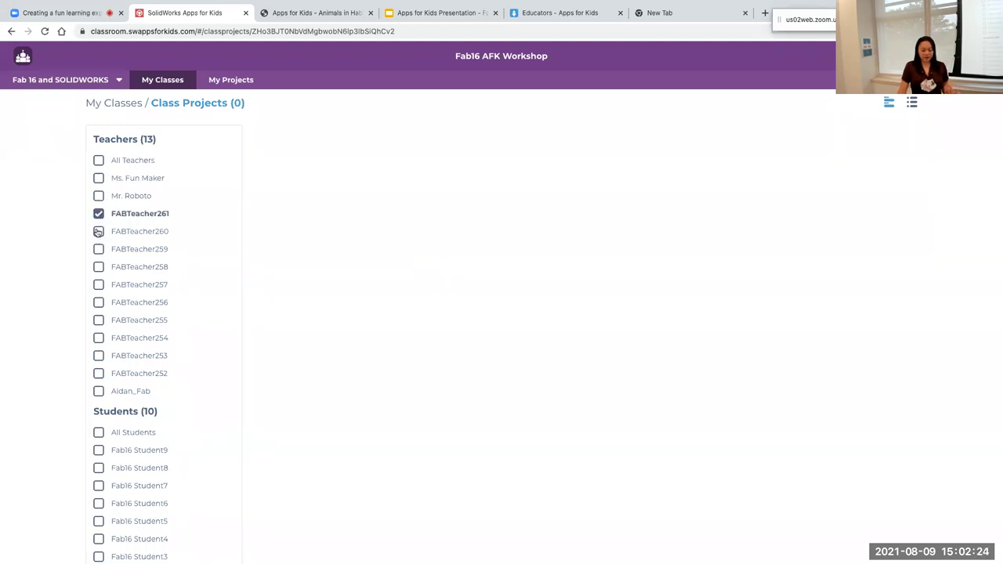
pyautogui.click(98, 250)
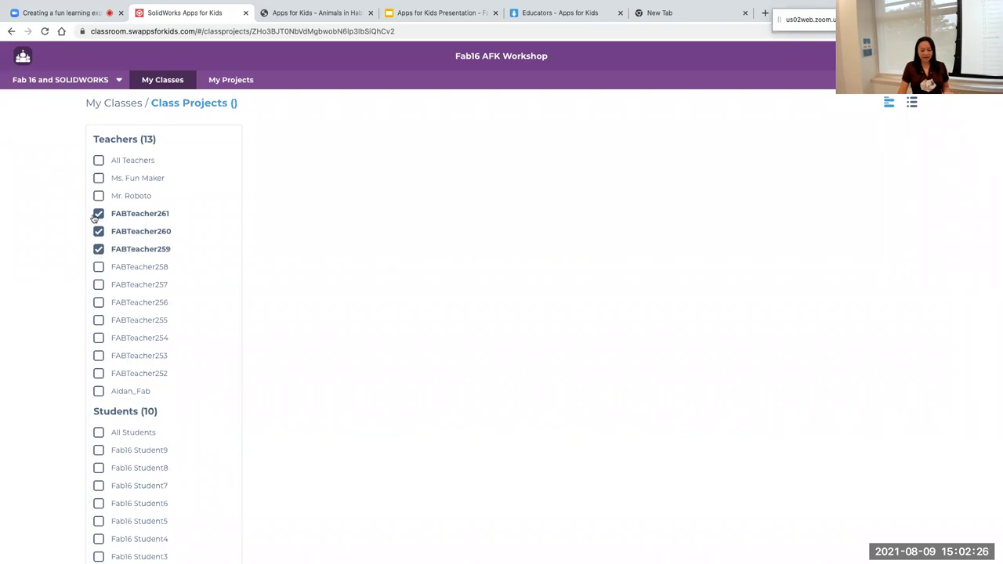
pyautogui.click(99, 215)
pyautogui.click(99, 232)
pyautogui.click(99, 249)
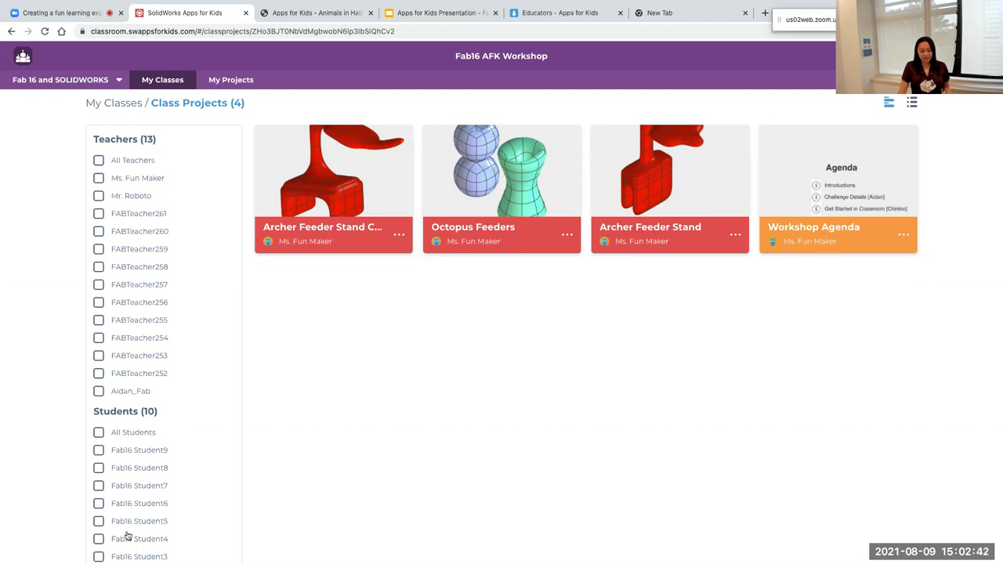
pyautogui.scroll(-3, 133, 447)
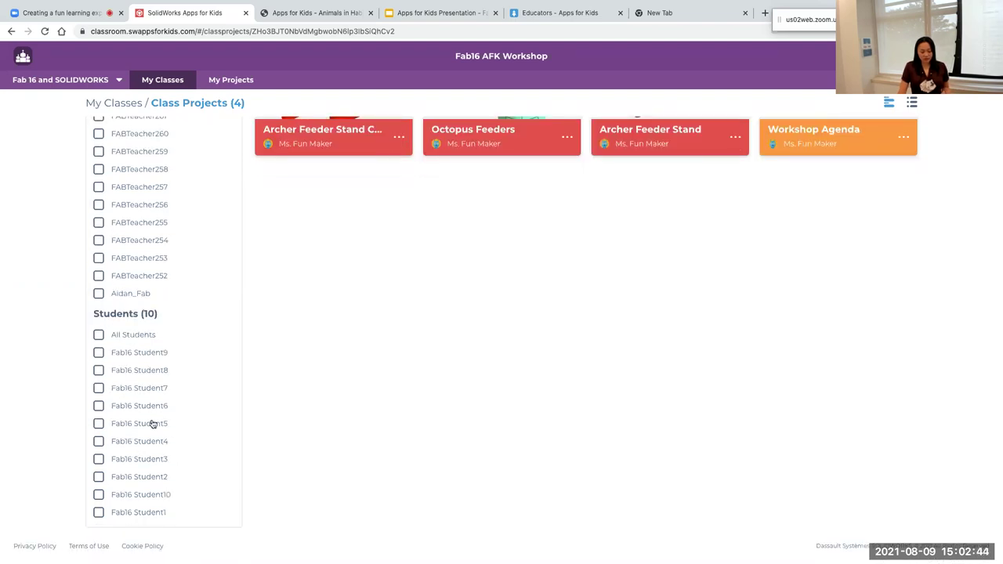
pyautogui.scroll(3, 152, 392)
pyautogui.click(99, 179)
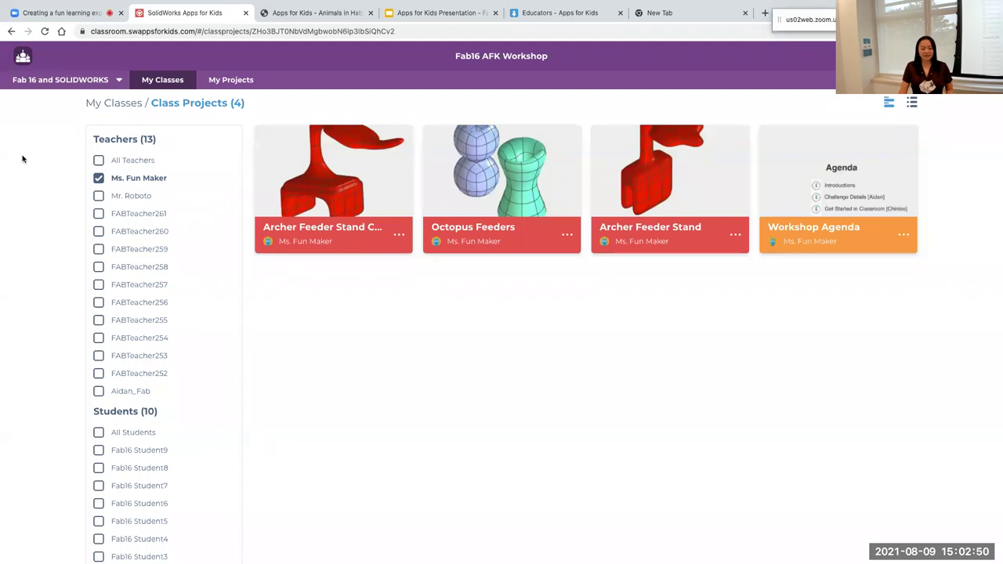
pyautogui.click(98, 179)
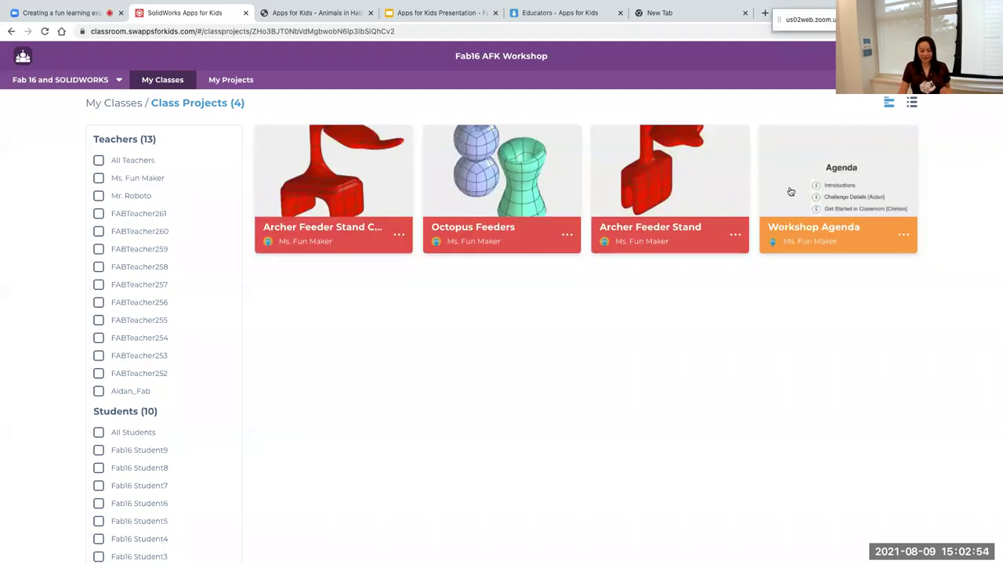
pyautogui.click(528, 196)
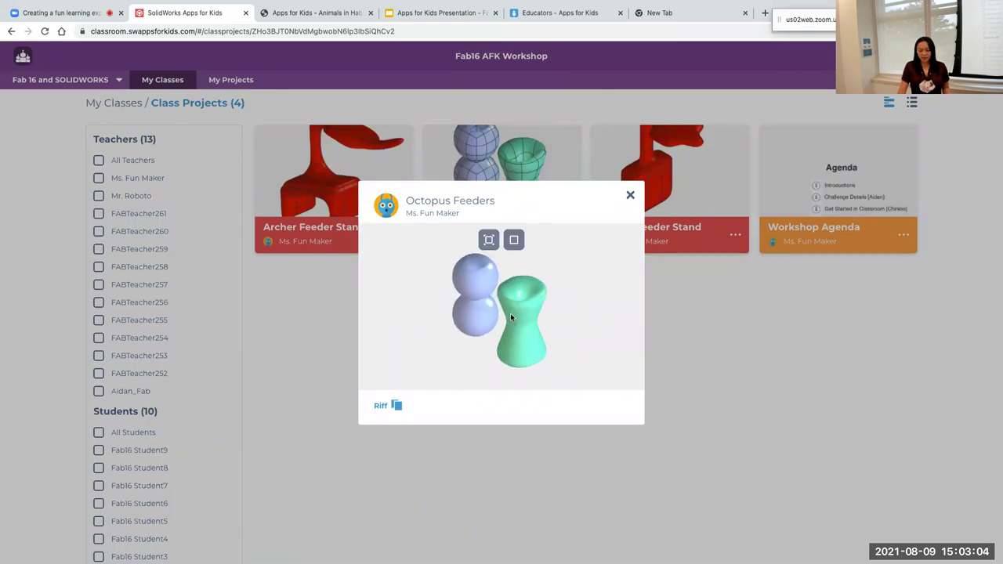
pyautogui.moveTo(521, 302); pyautogui.dragTo(540, 333)
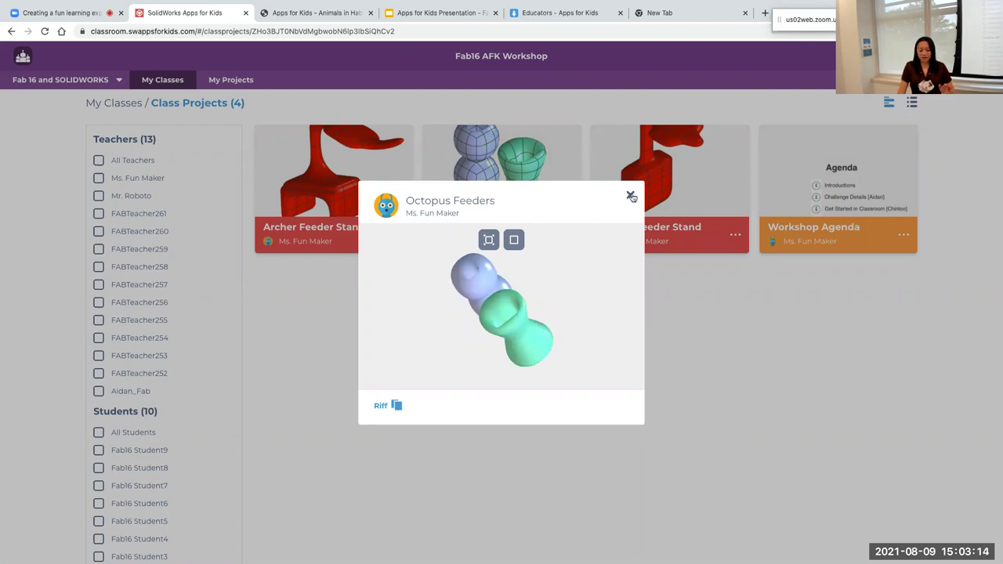
pyautogui.click(631, 197)
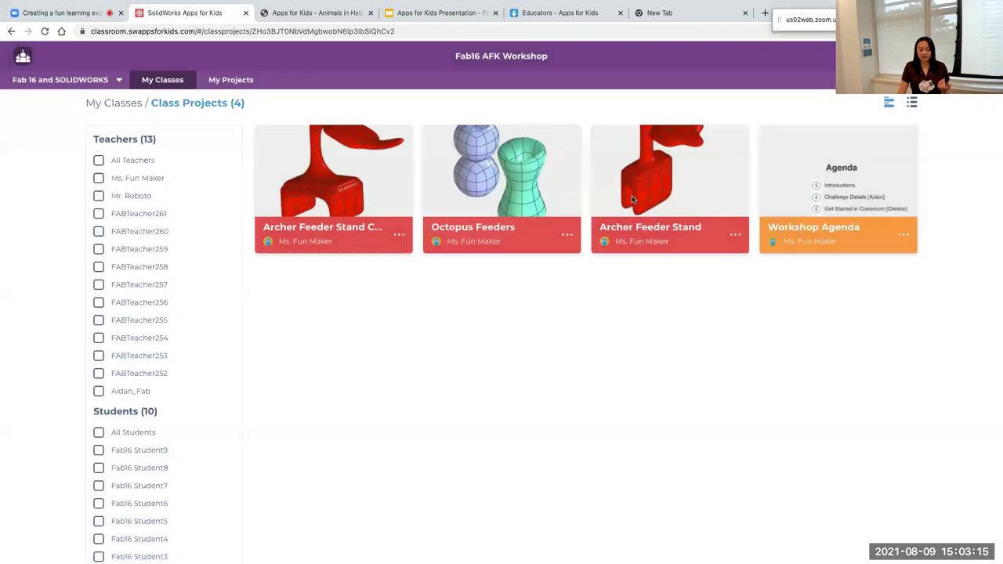
# Open the first Archer Feeder Stand copy from My Projects in Style It.
pyautogui.click(233, 83)
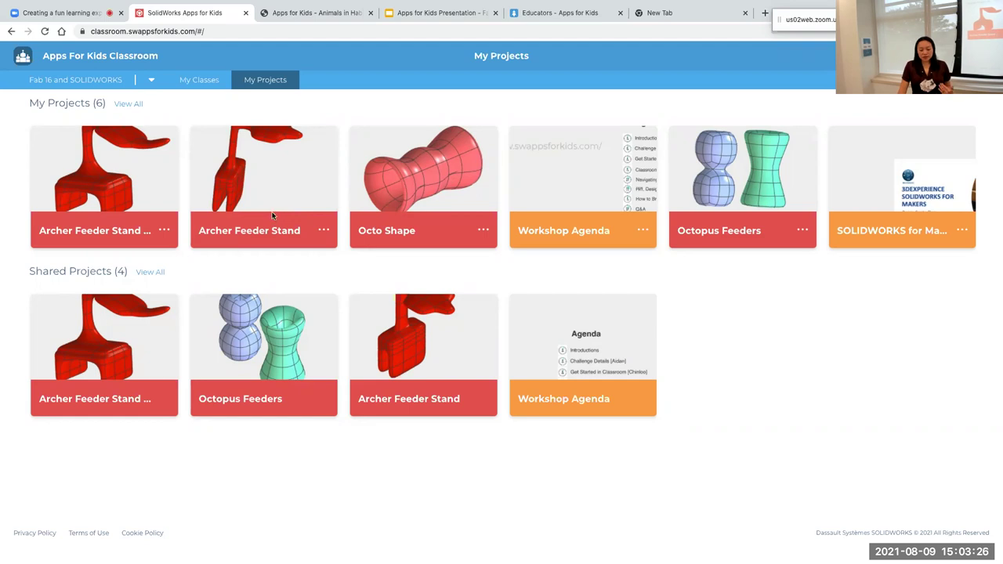
pyautogui.moveTo(271, 209)
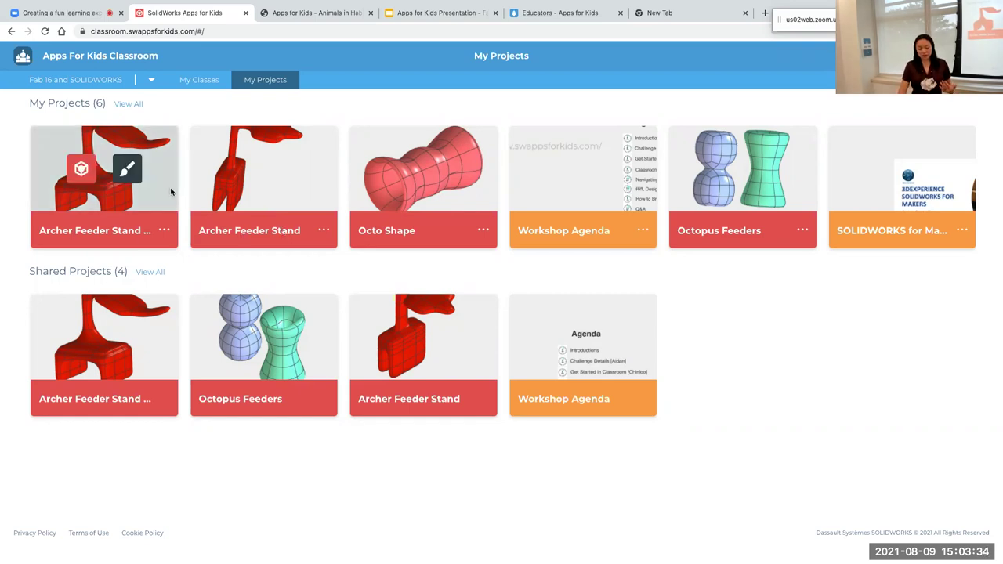
pyautogui.moveTo(211, 210)
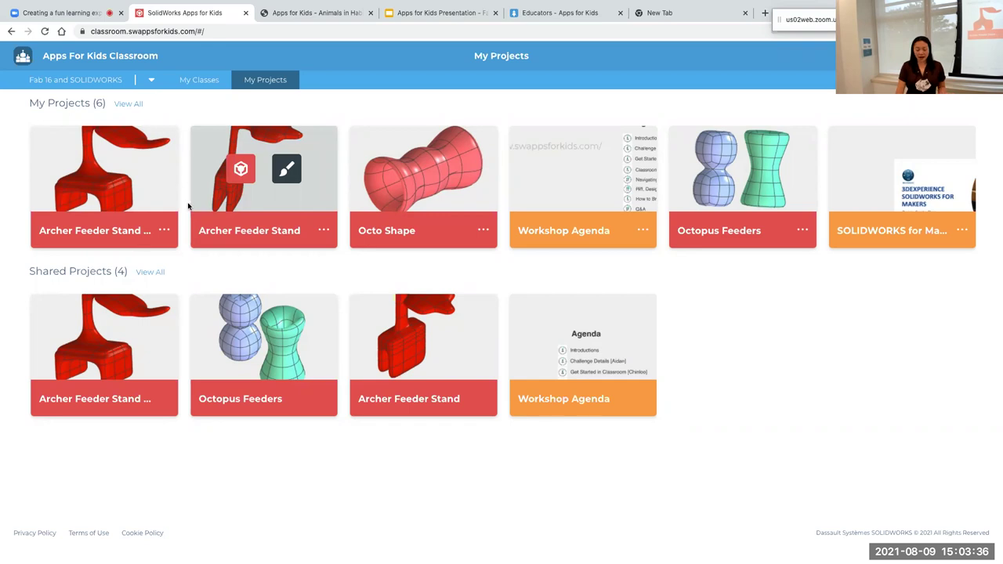
pyautogui.moveTo(132, 146)
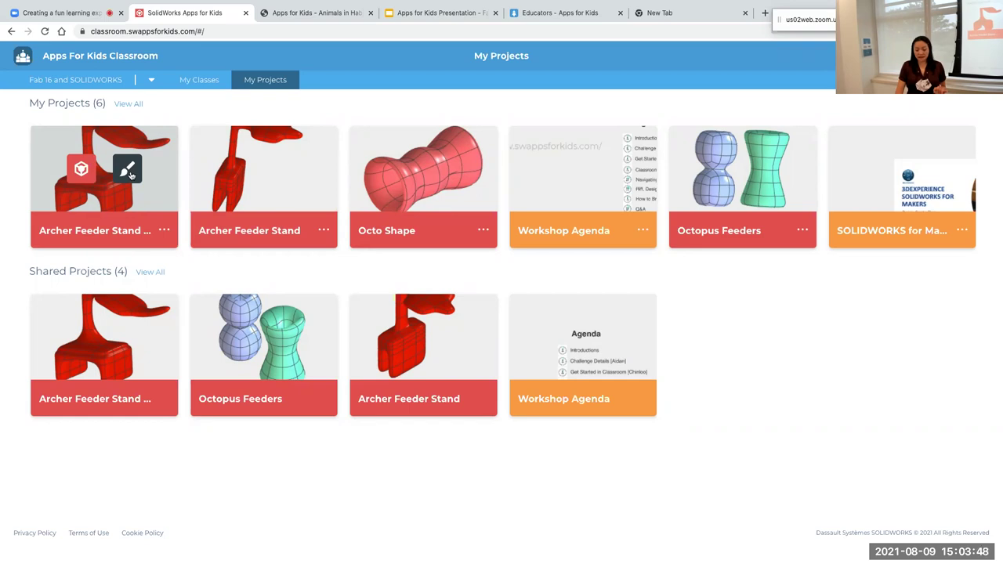
pyautogui.click(128, 170)
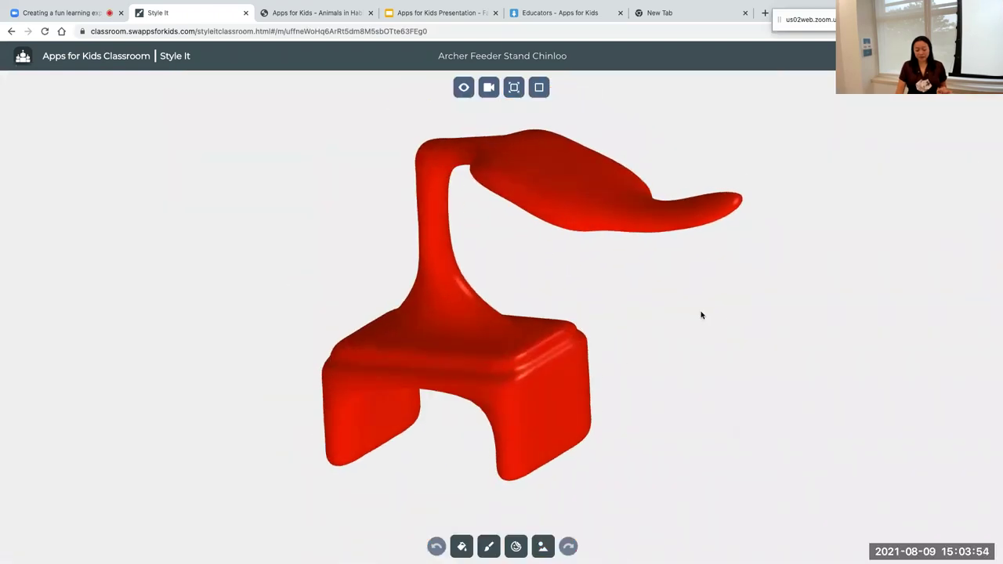
# Bucket-fill the whole feeder stand body, then reset to the front view.
pyautogui.click(461, 546)
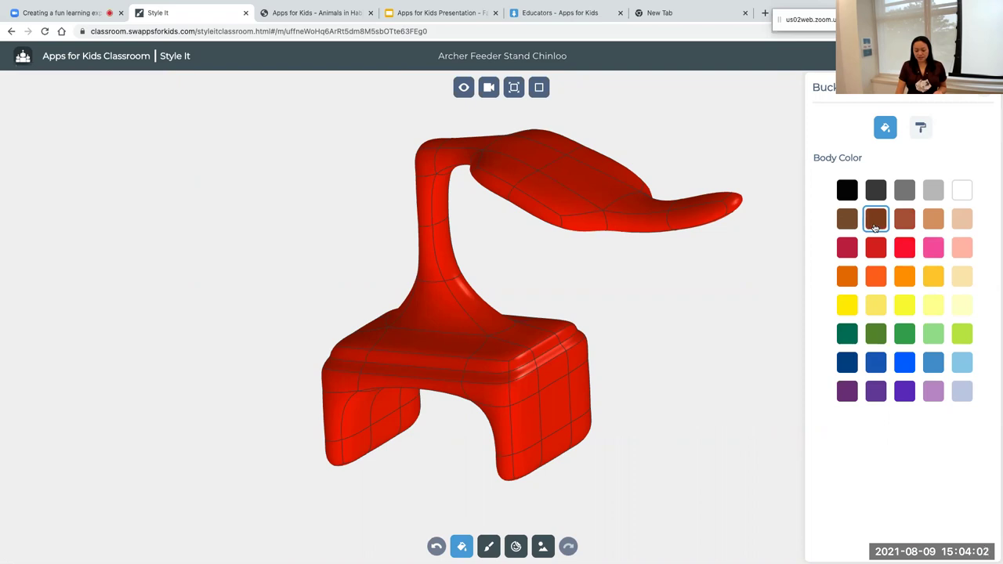
pyautogui.click(560, 381)
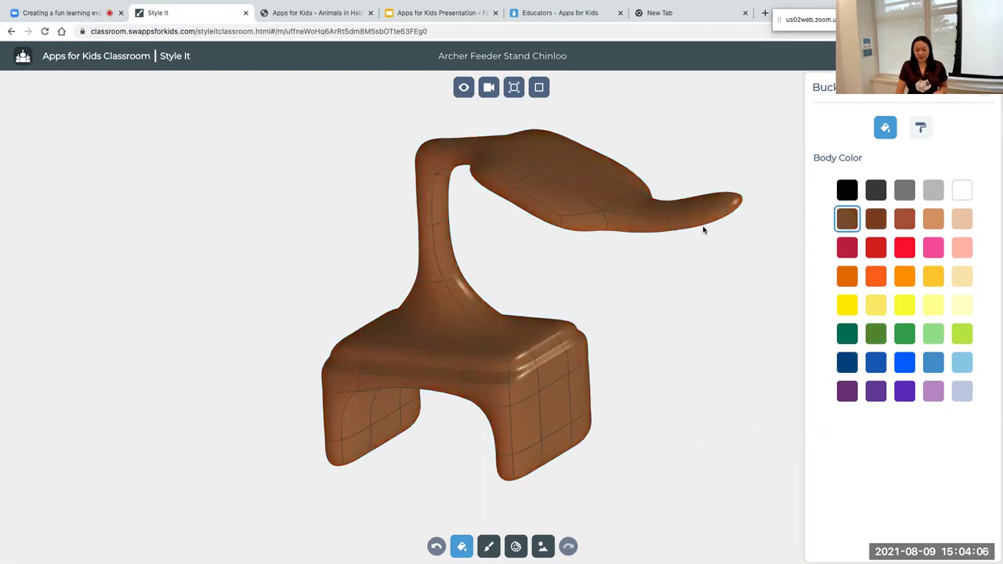
pyautogui.click(847, 334)
pyautogui.click(553, 365)
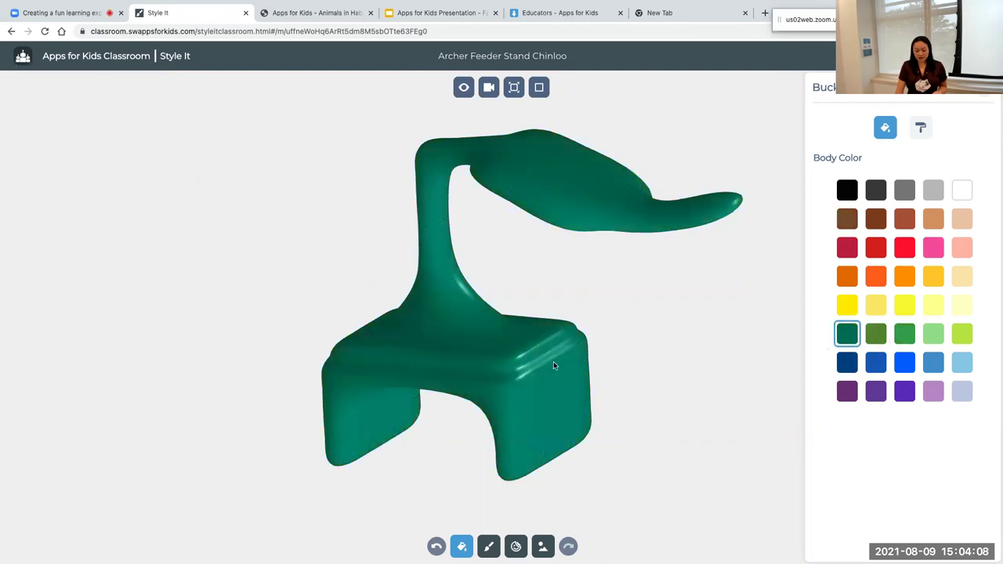
pyautogui.click(489, 87)
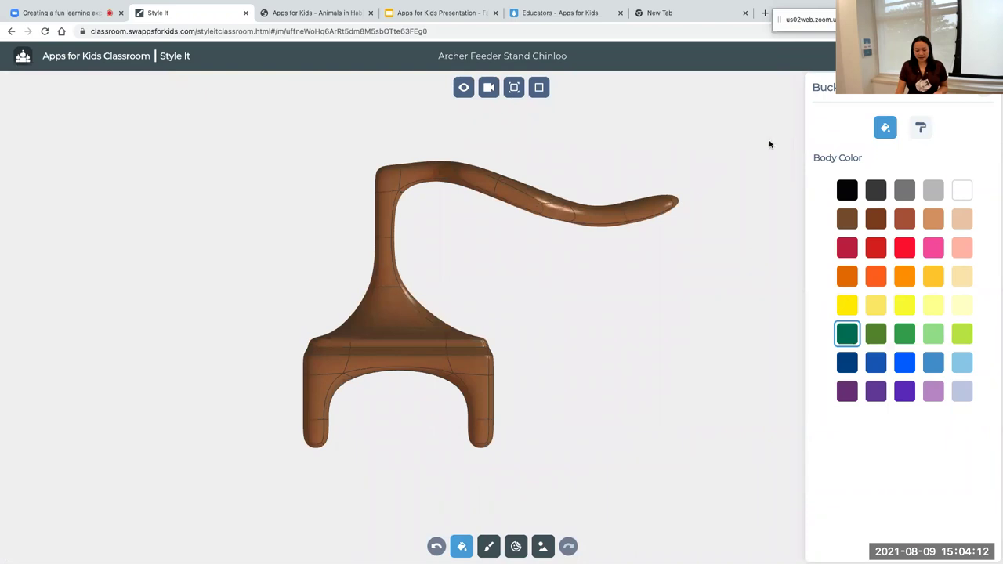
# Paint the curved top arm patch dark teal with the Patch roller.
pyautogui.click(921, 128)
pyautogui.moveTo(771, 123); pyautogui.dragTo(436, 250)
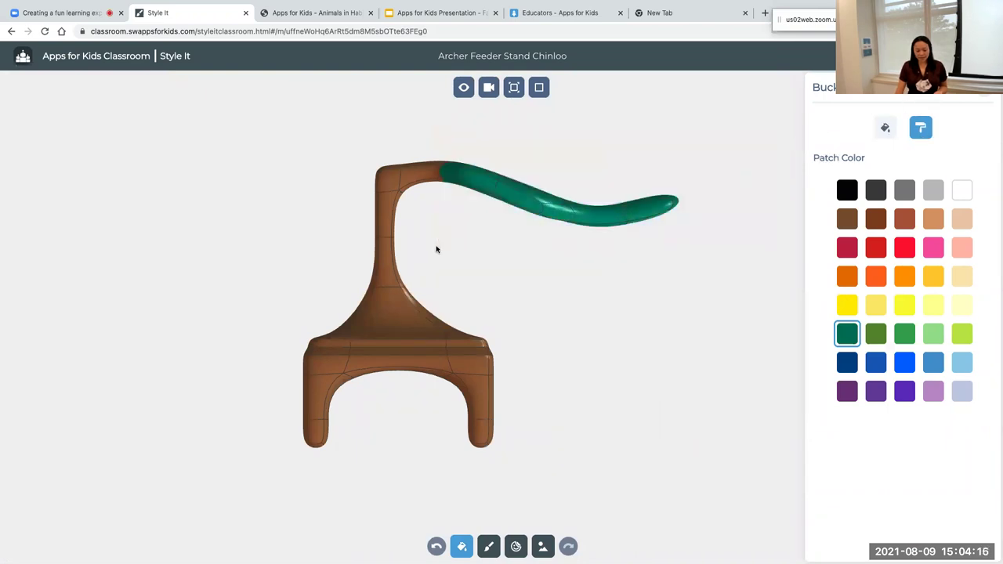
pyautogui.moveTo(565, 255); pyautogui.dragTo(603, 332, button='right')
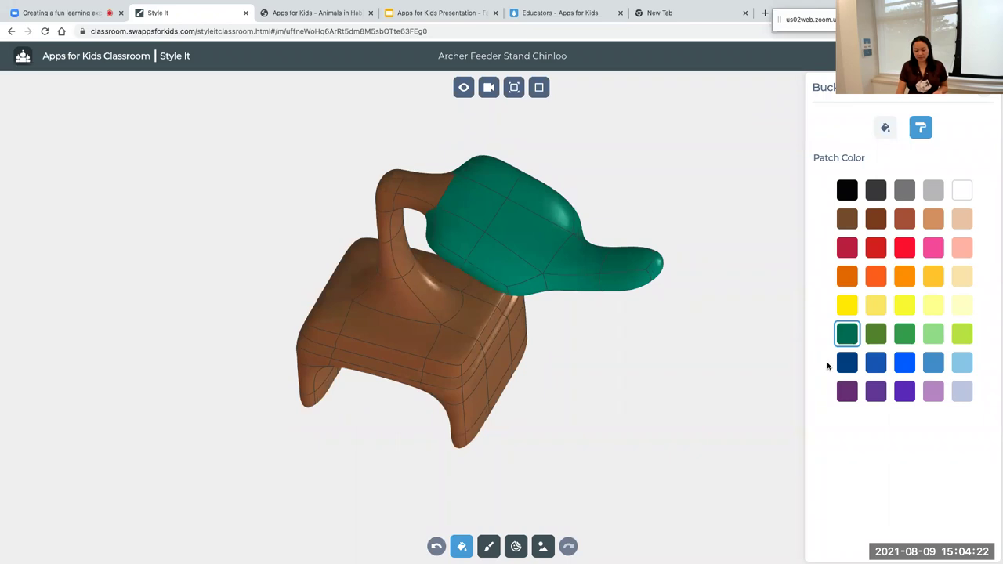
pyautogui.moveTo(724, 405); pyautogui.dragTo(721, 278, button='right')
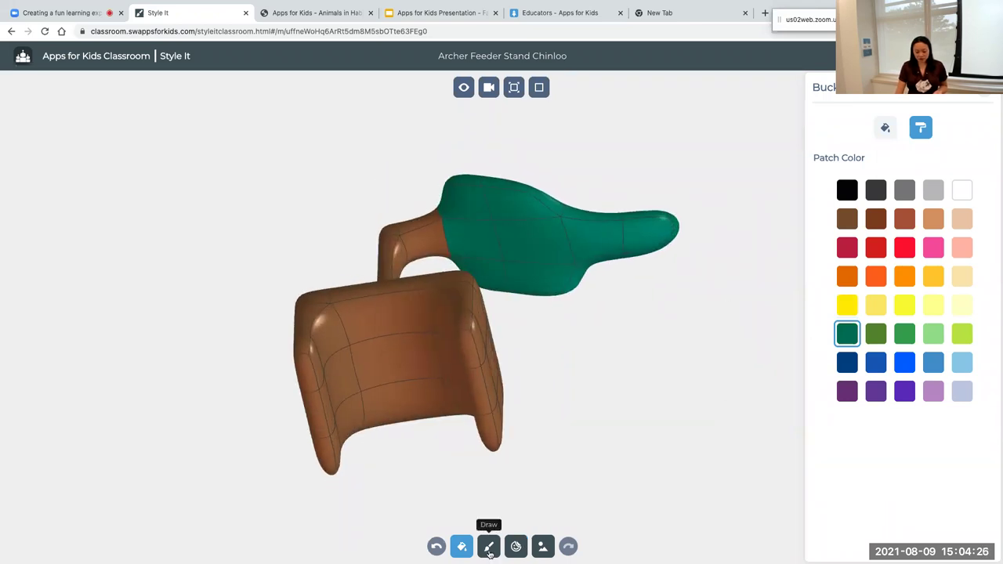
# Draw branching lime-green vein strokes across the dark teal top arm.
pyautogui.click(488, 546)
pyautogui.click(961, 396)
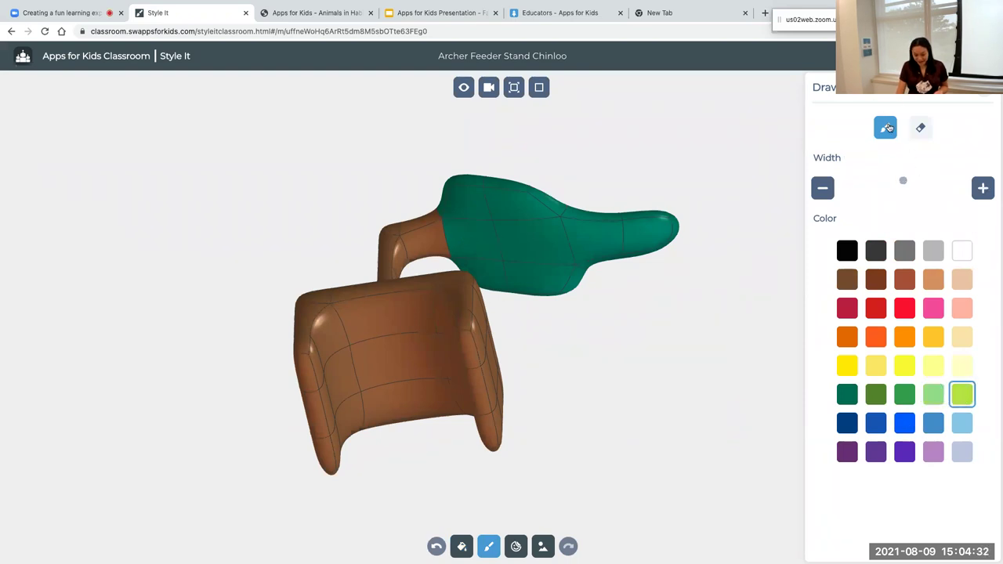
pyautogui.moveTo(469, 241); pyautogui.dragTo(679, 227)
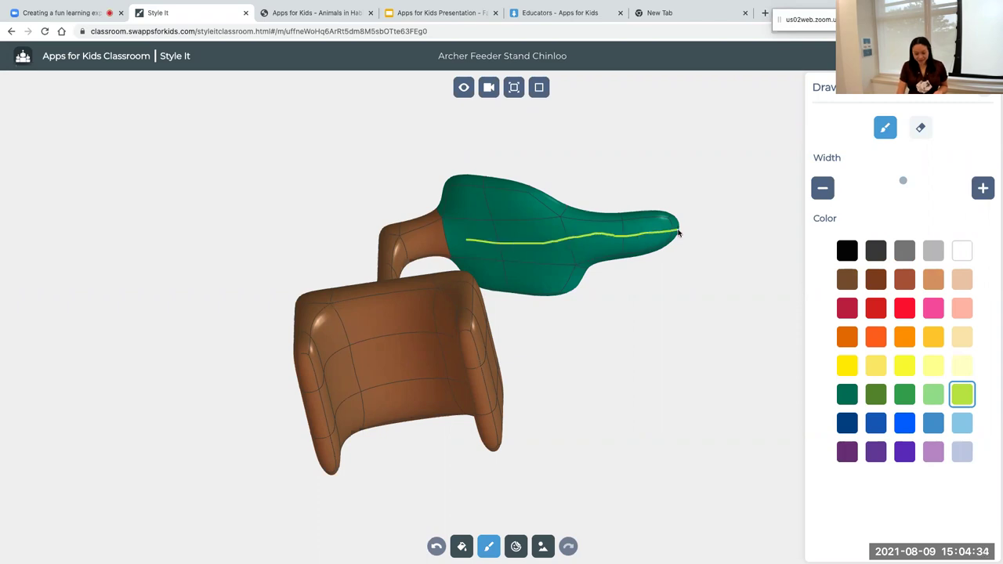
pyautogui.moveTo(484, 238)
pyautogui.mouseDown()
pyautogui.moveTo(536, 221)
pyautogui.moveTo(599, 225)
pyautogui.mouseUp()
pyautogui.moveTo(505, 244); pyautogui.dragTo(533, 274)
pyautogui.moveTo(588, 240); pyautogui.dragTo(632, 256)
pyautogui.moveTo(564, 204); pyautogui.dragTo(530, 245)
pyautogui.moveTo(484, 179); pyautogui.dragTo(485, 221)
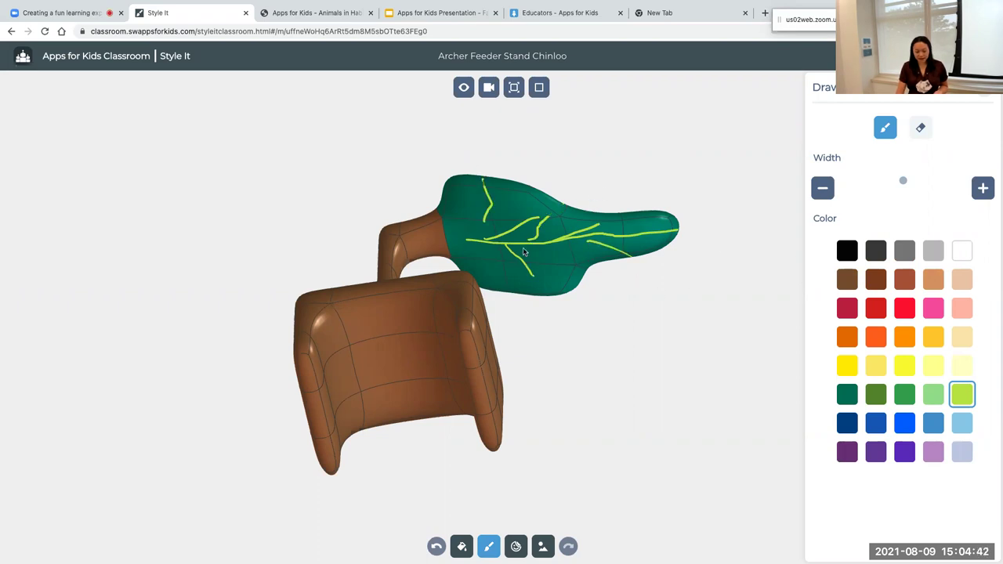
pyautogui.moveTo(706, 333); pyautogui.dragTo(679, 316)
pyautogui.moveTo(590, 255); pyautogui.dragTo(536, 229)
pyautogui.moveTo(679, 282); pyautogui.dragTo(705, 296)
pyautogui.moveTo(664, 348); pyautogui.dragTo(741, 321)
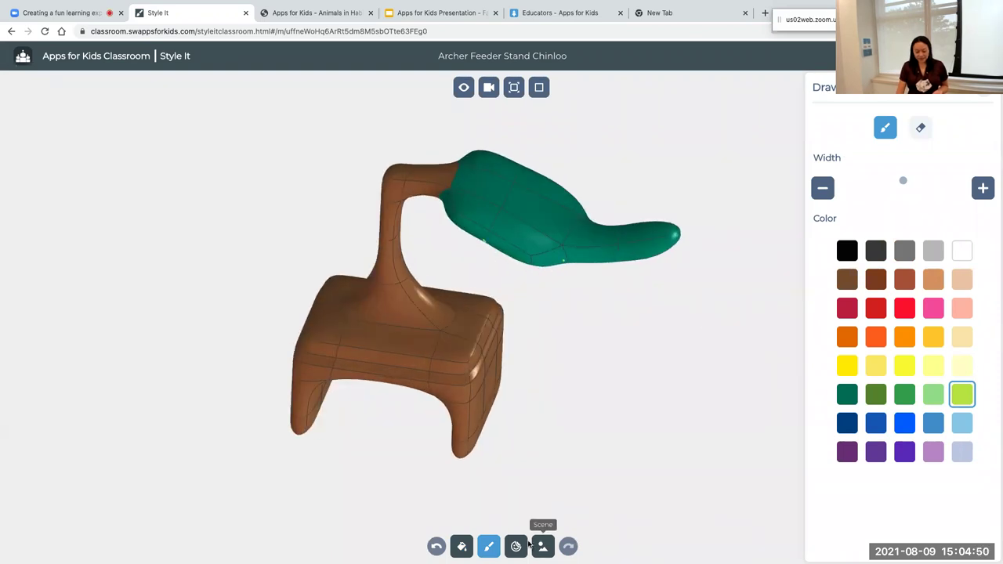
# Place an eye sticker on the front of the feeder stand's brown base.
pyautogui.click(516, 546)
pyautogui.moveTo(627, 448); pyautogui.dragTo(721, 432)
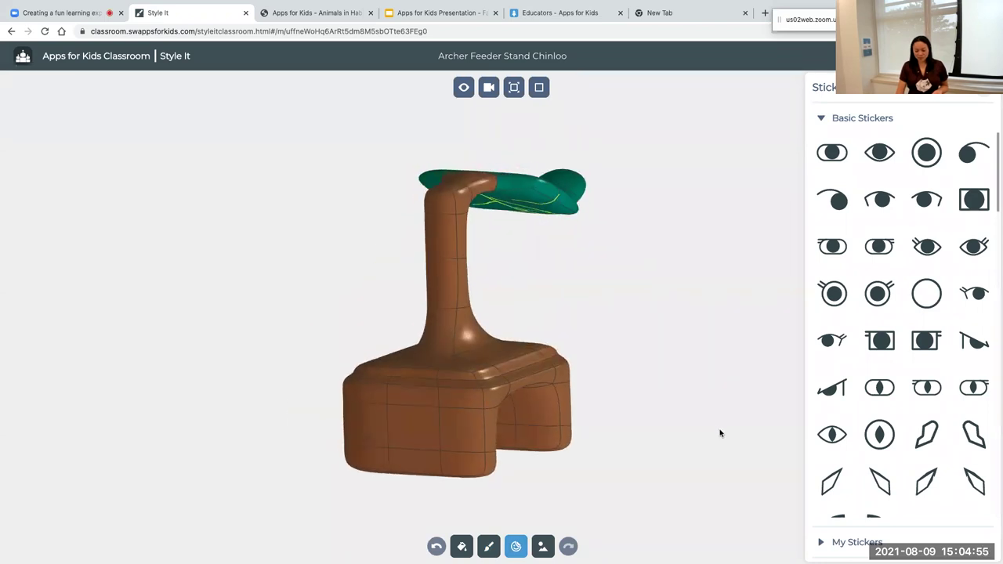
pyautogui.click(927, 152)
pyautogui.click(414, 435)
pyautogui.moveTo(663, 456); pyautogui.dragTo(774, 447)
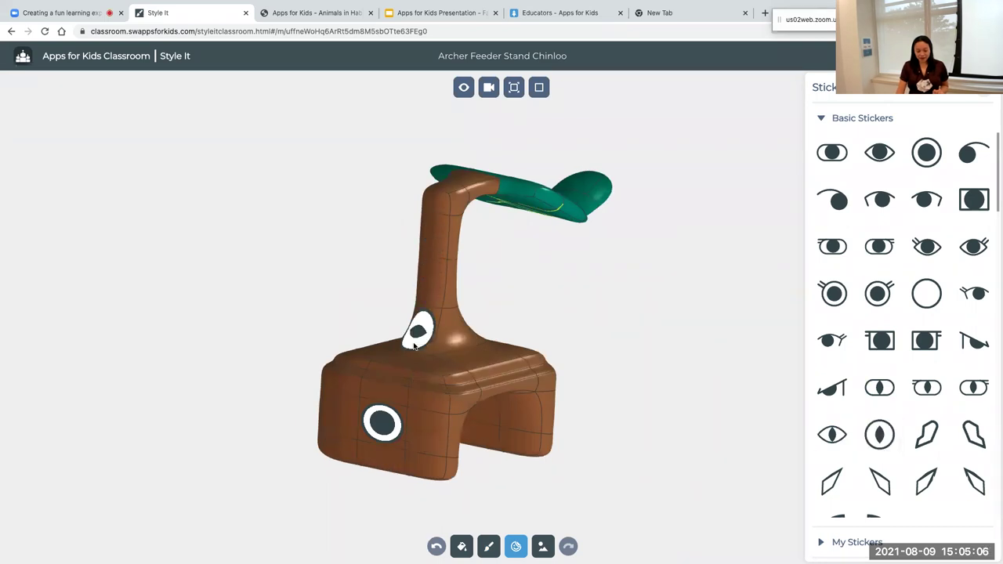
pyautogui.click(418, 331)
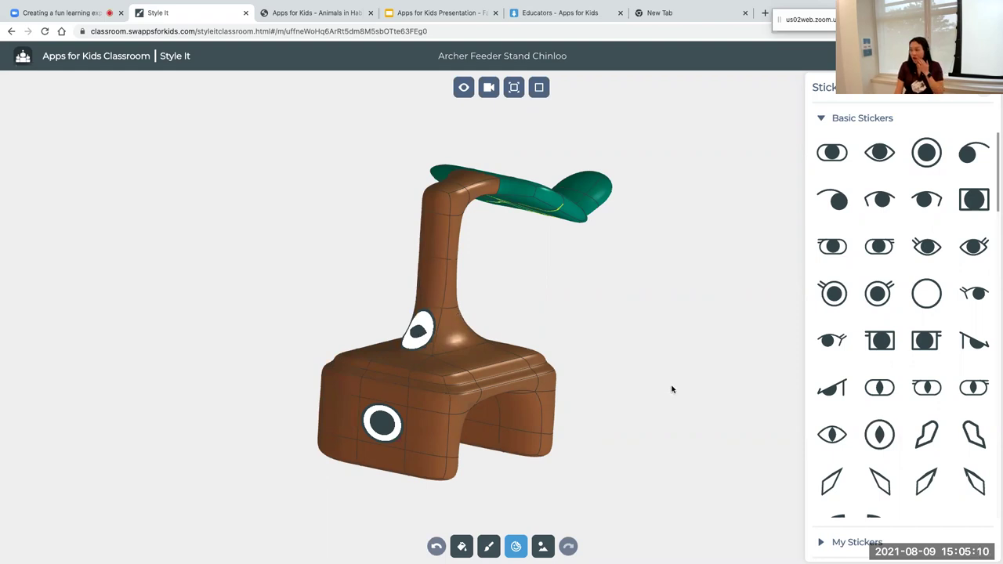
pyautogui.moveTo(760, 421); pyautogui.dragTo(622, 426)
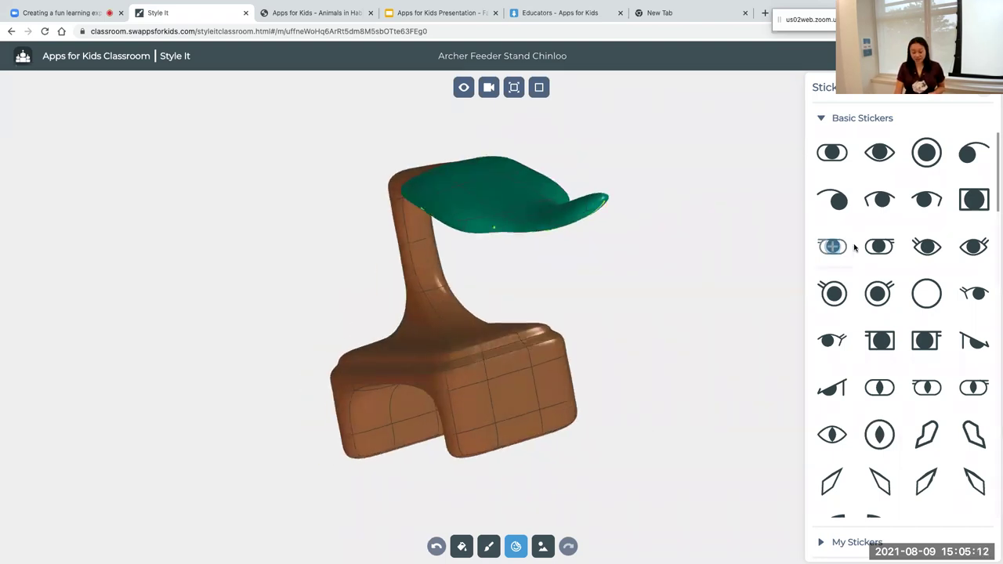
pyautogui.click(927, 154)
pyautogui.click(516, 546)
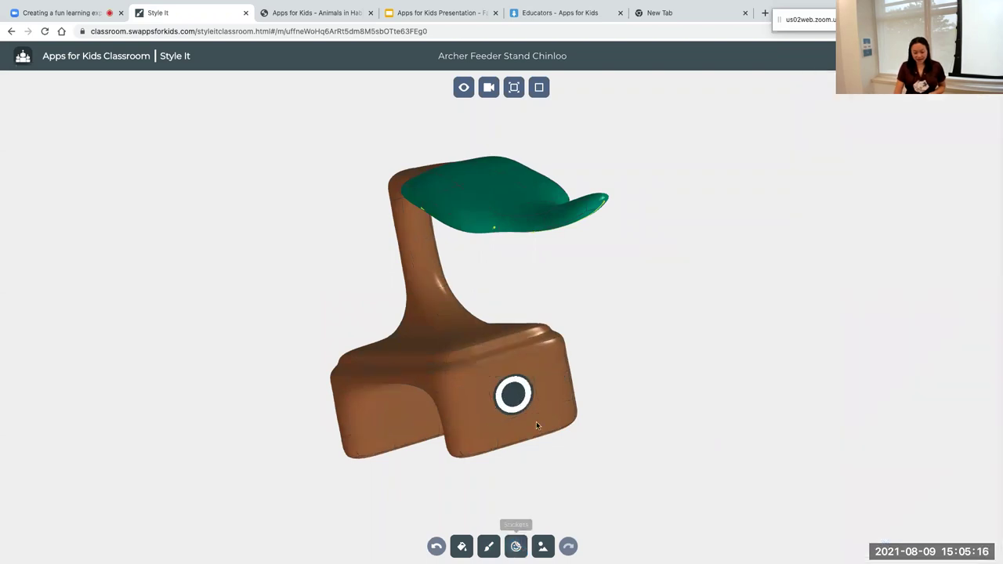
# Recolour the eye sticker on the base red and inspect it.
pyautogui.click(524, 402)
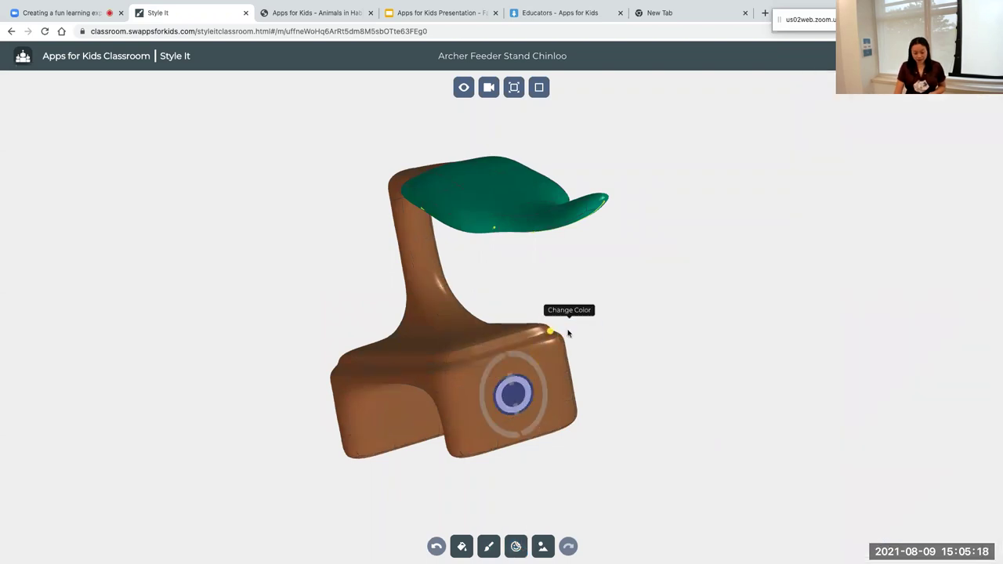
pyautogui.click(569, 331)
pyautogui.click(882, 189)
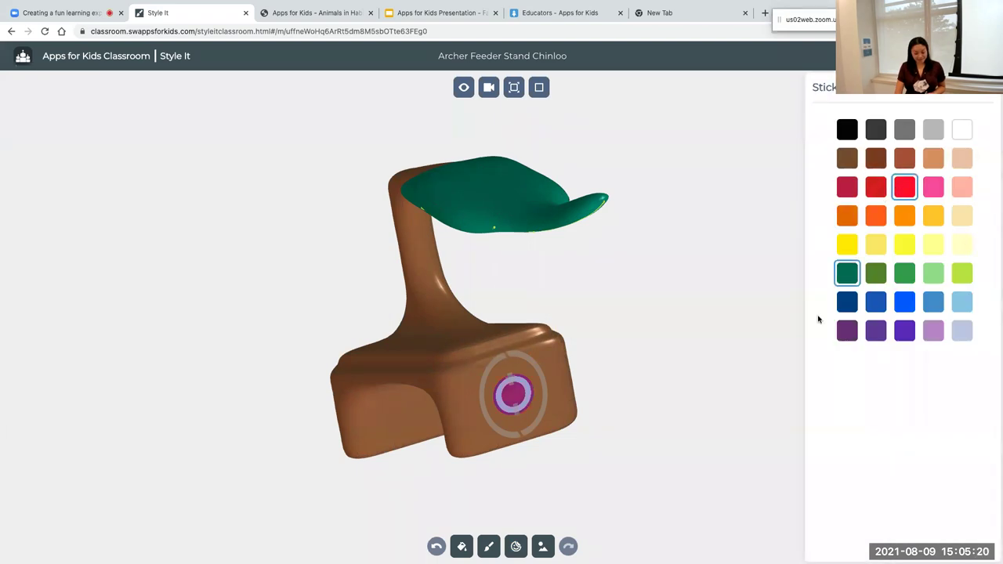
pyautogui.click(772, 353)
pyautogui.moveTo(754, 404)
pyautogui.mouseDown()
pyautogui.moveTo(773, 392)
pyautogui.moveTo(760, 421)
pyautogui.mouseUp()
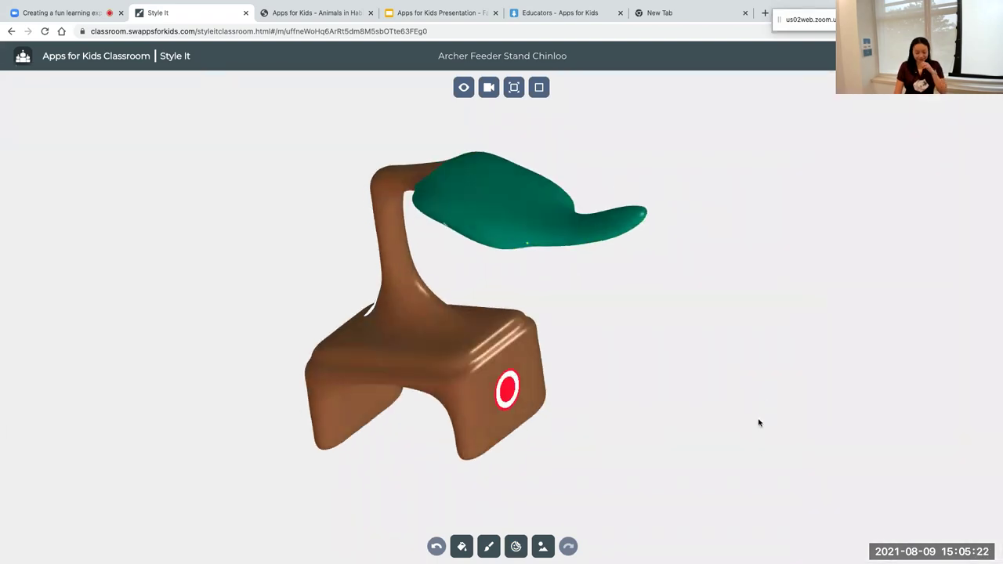
pyautogui.moveTo(583, 326); pyautogui.dragTo(546, 283)
pyautogui.moveTo(663, 332); pyautogui.dragTo(698, 279)
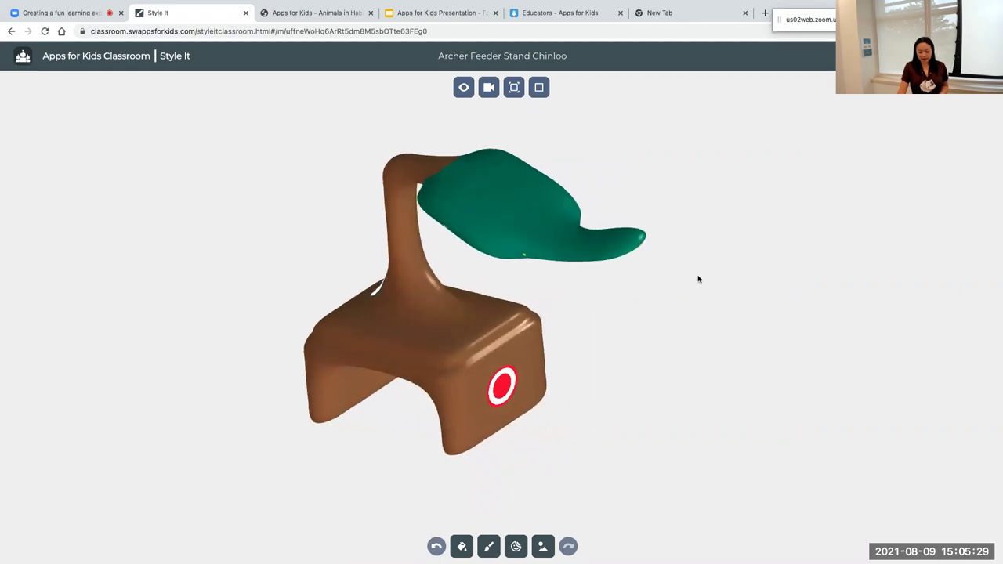
# Set the underwater Reef scene as the background behind the feeder stand.
pyautogui.click(543, 547)
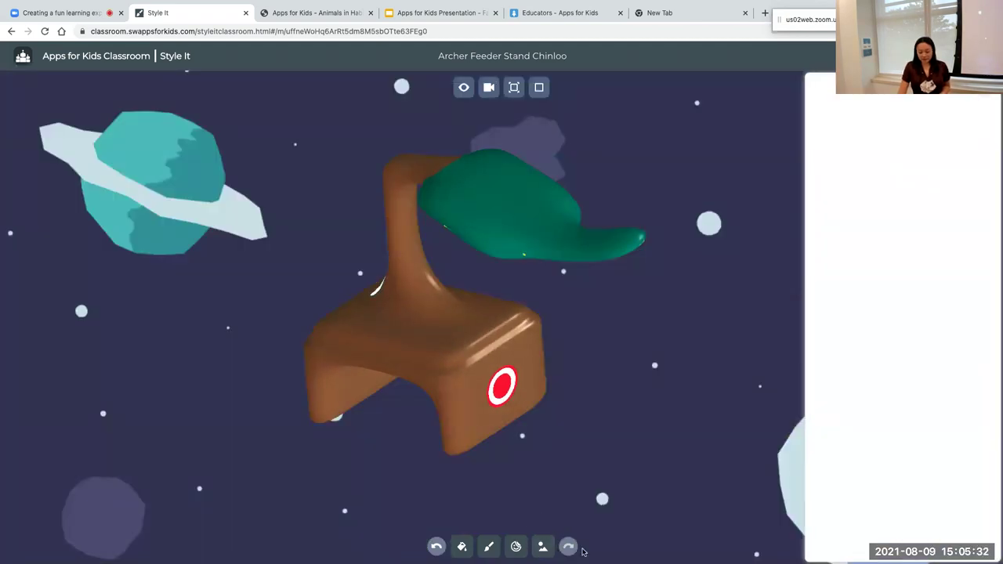
pyautogui.click(541, 547)
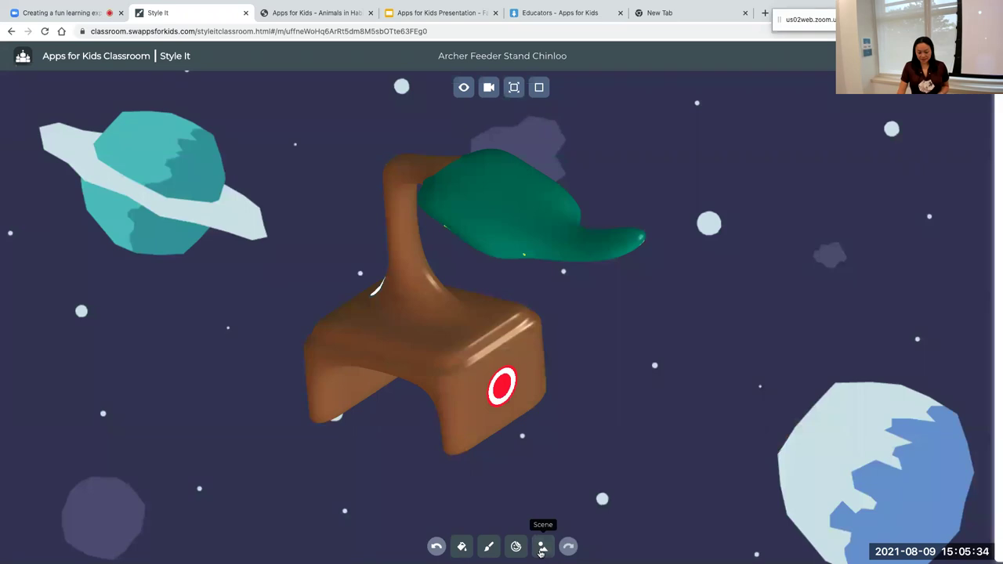
pyautogui.click(541, 548)
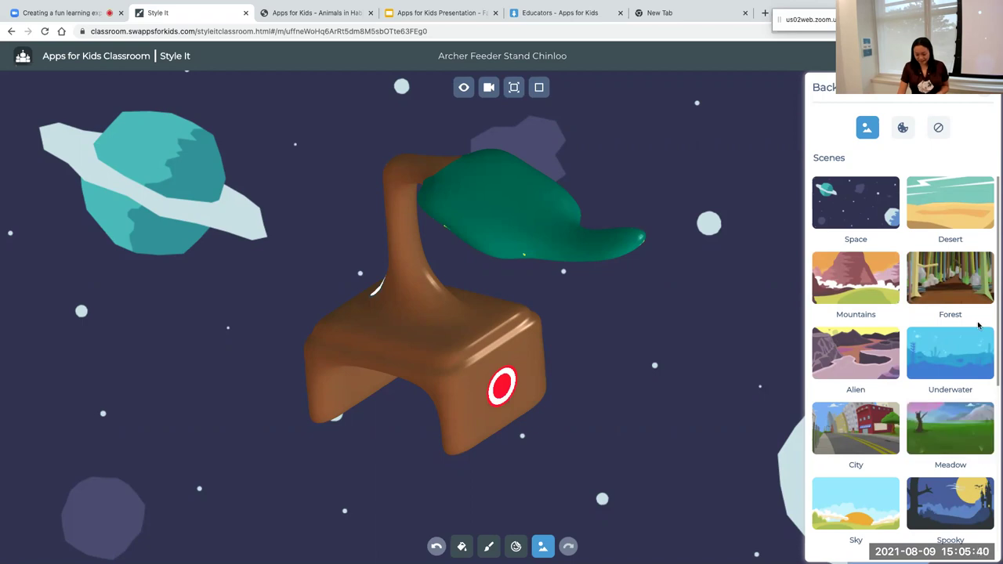
pyautogui.scroll(-2, 1001, 370)
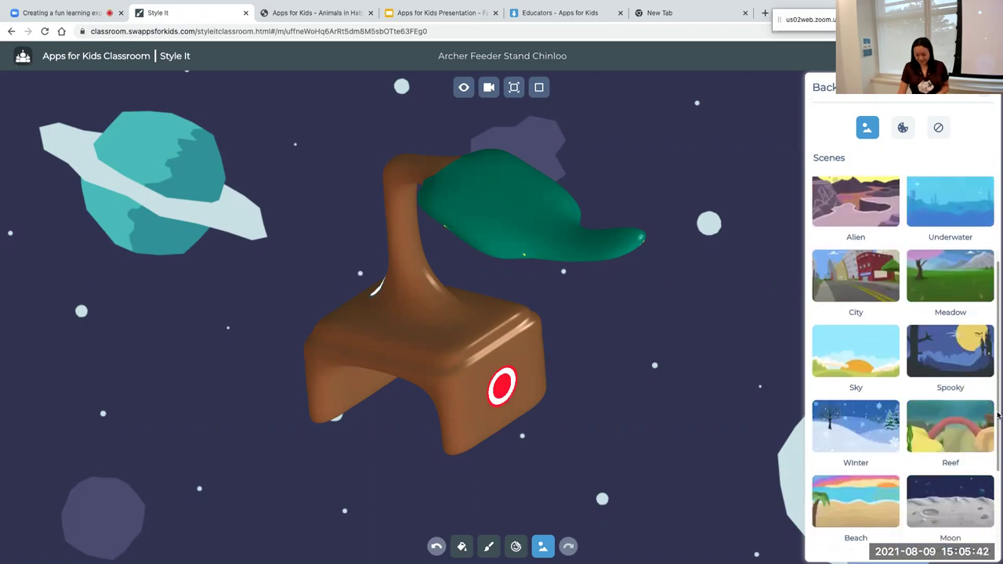
pyautogui.click(950, 404)
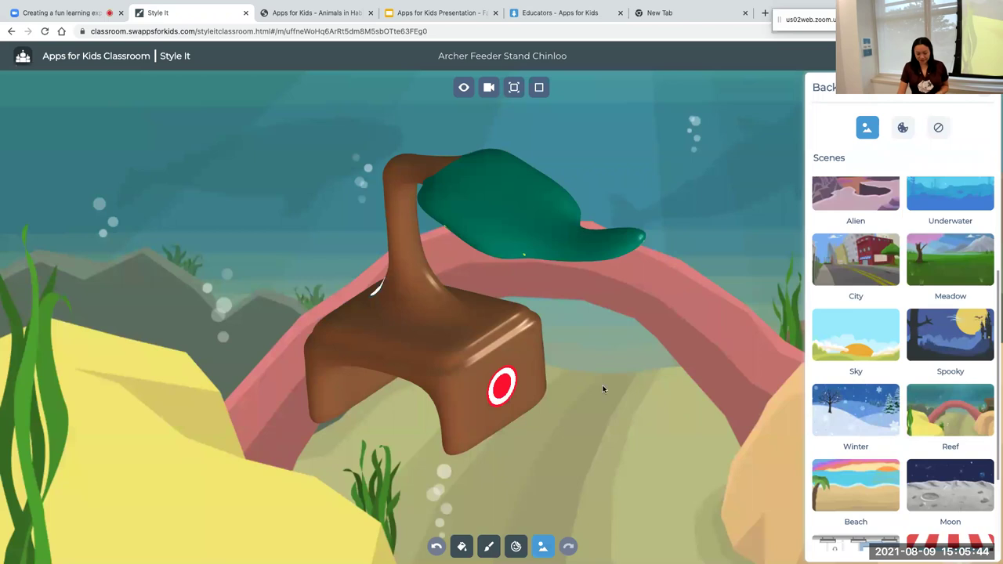
pyautogui.click(452, 326)
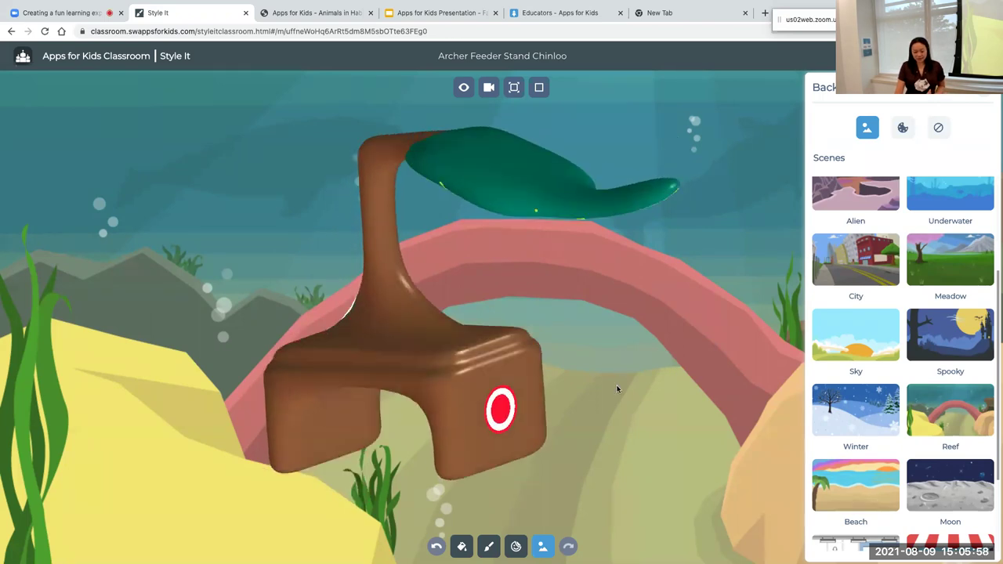
# Try Fruit Stand, steel blue and light sky blue backgrounds, then restore Reef.
pyautogui.scroll(-2, 967, 437)
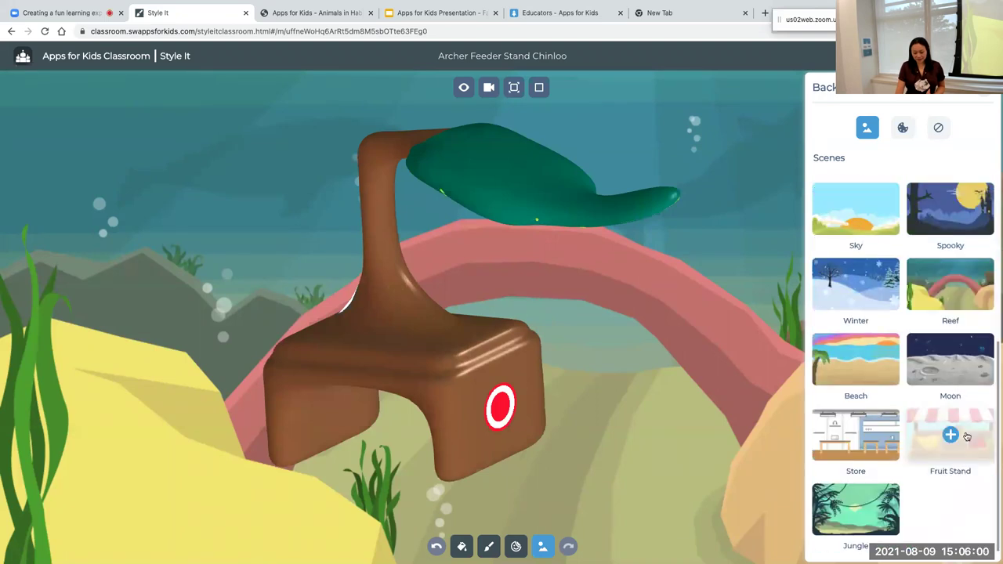
pyautogui.click(935, 453)
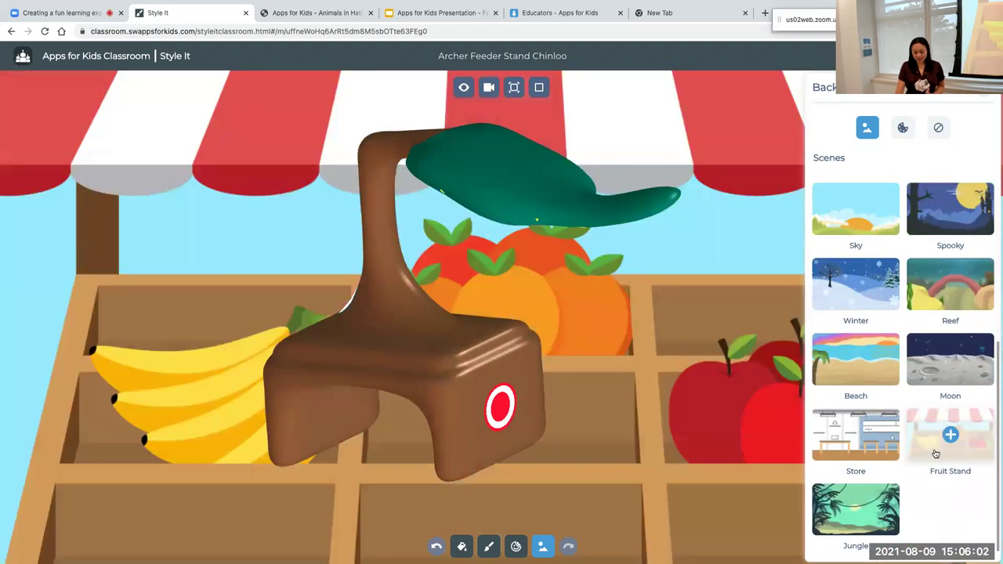
pyautogui.click(937, 298)
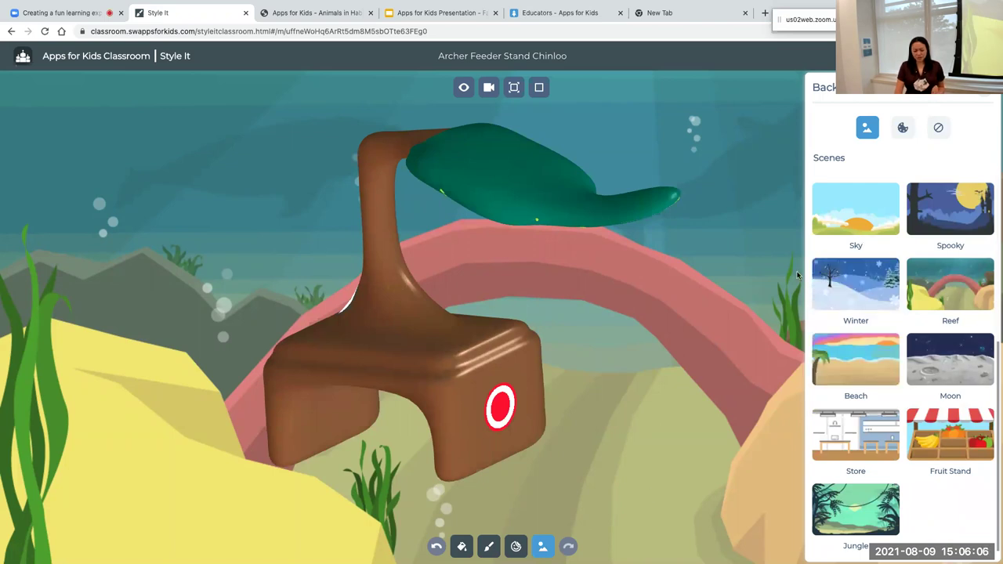
pyautogui.click(904, 130)
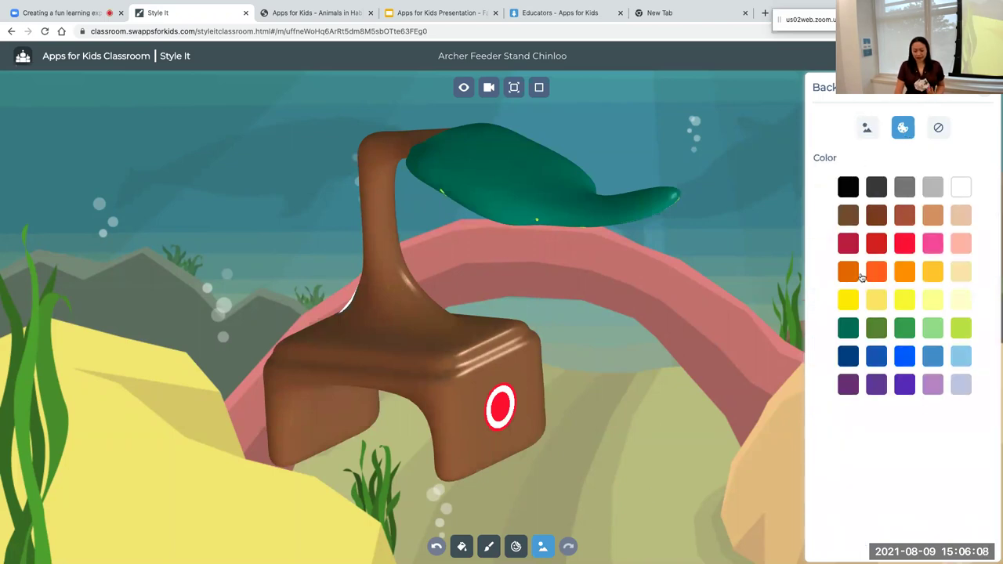
pyautogui.click(931, 357)
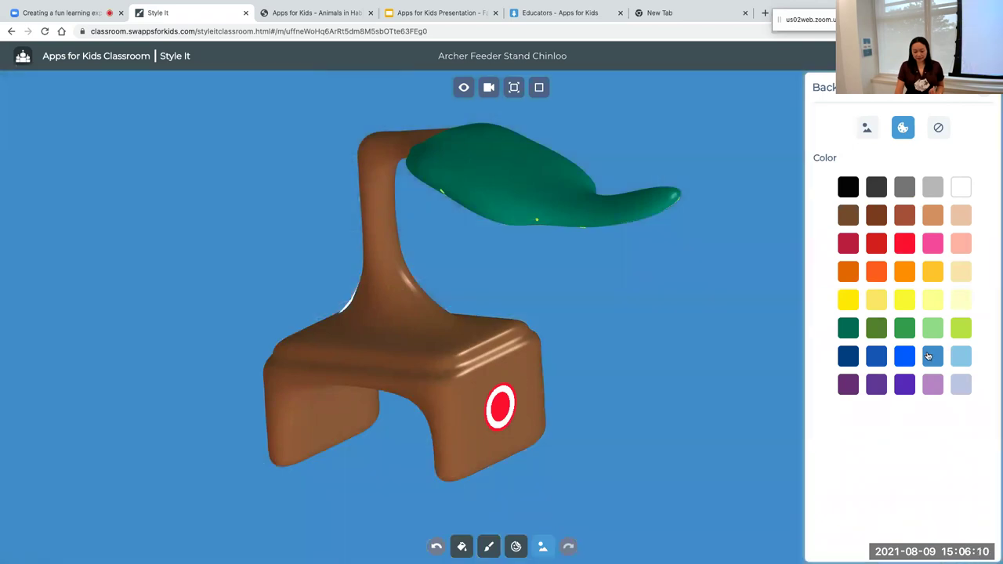
pyautogui.click(960, 358)
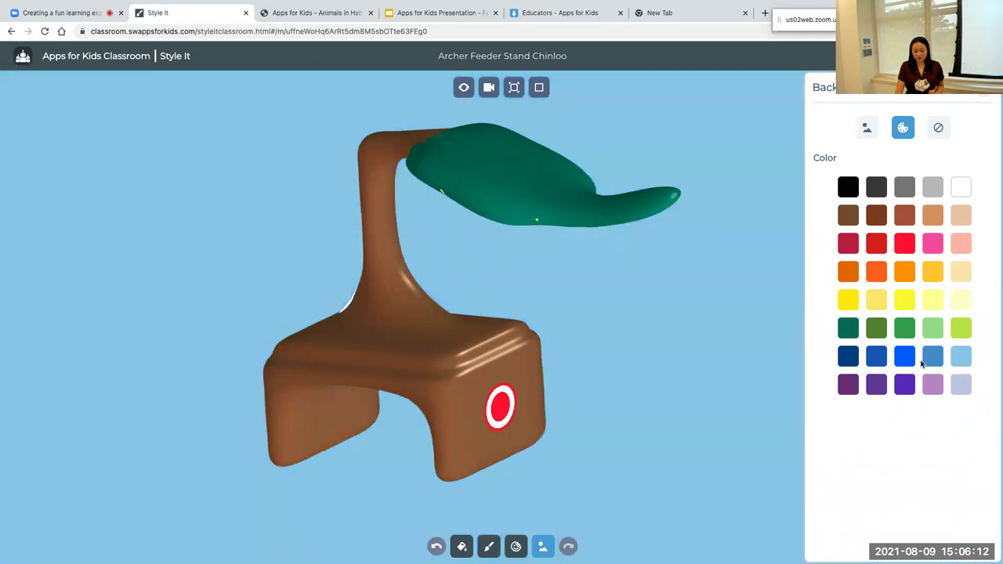
pyautogui.click(867, 128)
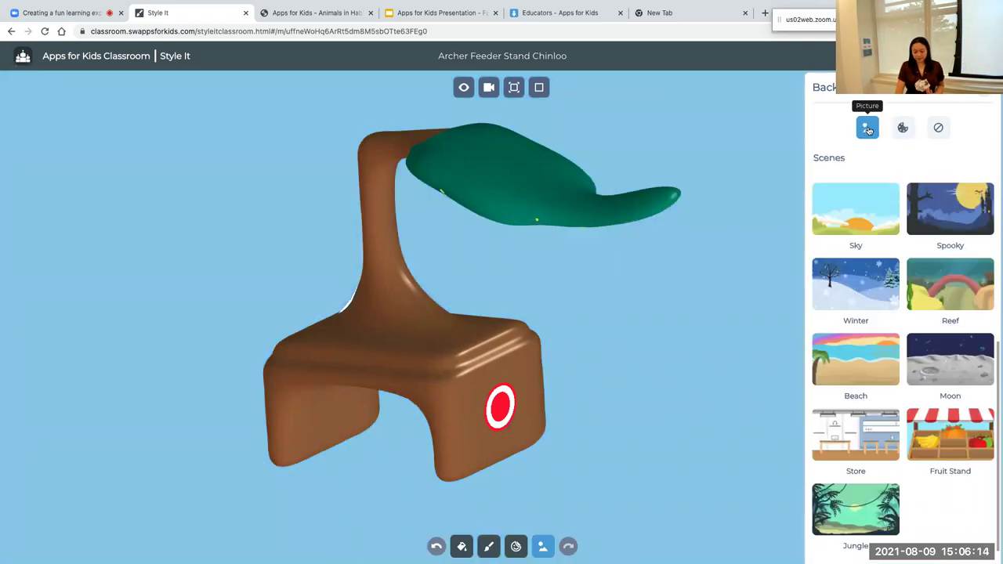
pyautogui.click(949, 279)
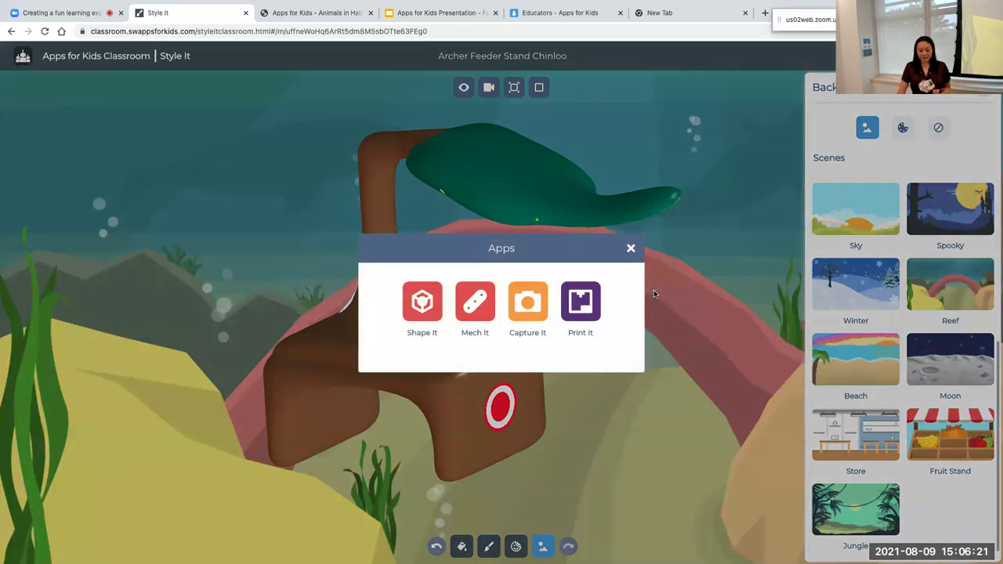
# Open the styled feeder stand in Print It and orbit to its side.
pyautogui.click(581, 315)
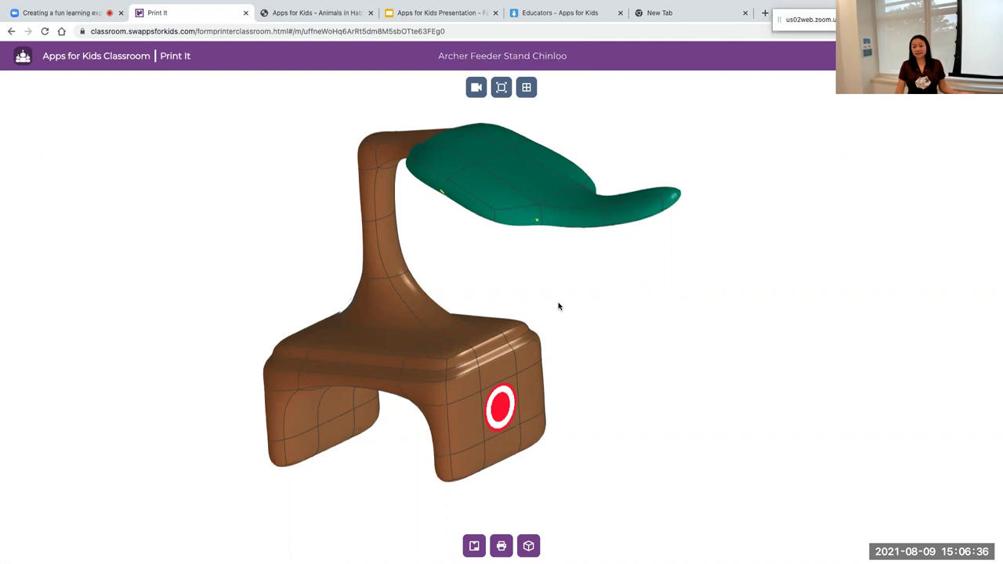
pyautogui.moveTo(645, 331)
pyautogui.mouseDown()
pyautogui.moveTo(640, 344)
pyautogui.moveTo(642, 330)
pyautogui.moveTo(703, 344)
pyautogui.moveTo(679, 334)
pyautogui.moveTo(638, 345)
pyautogui.moveTo(652, 352)
pyautogui.moveTo(656, 344)
pyautogui.mouseUp()
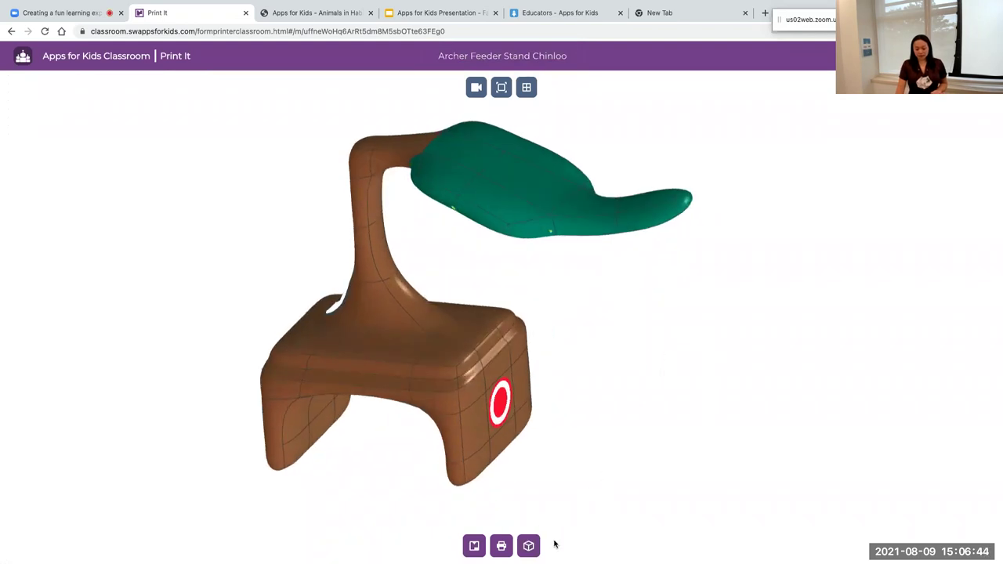
# Preview the feeder stand as a front-facing 2D print with mesh lines hidden.
pyautogui.click(502, 547)
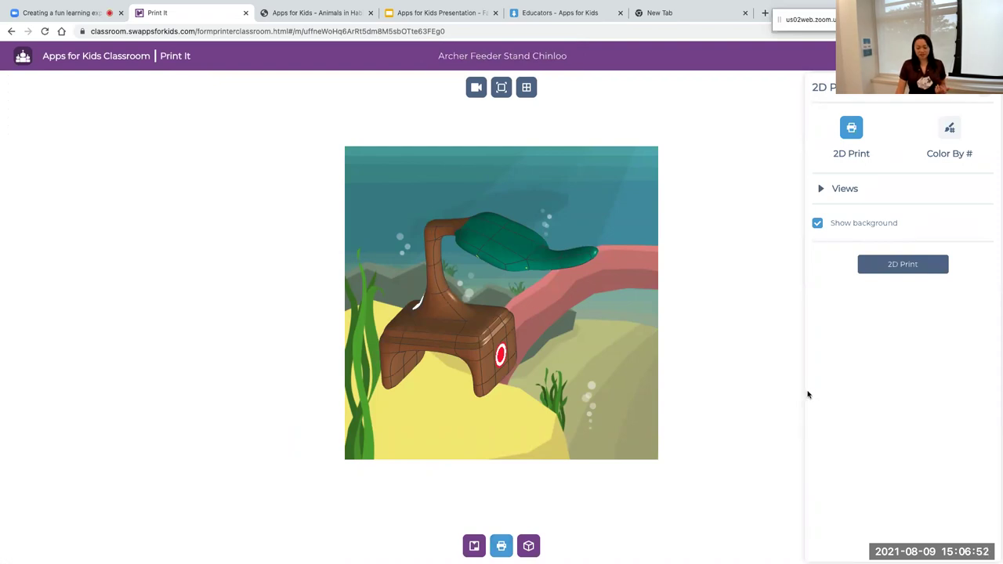
pyautogui.moveTo(615, 350); pyautogui.dragTo(613, 328)
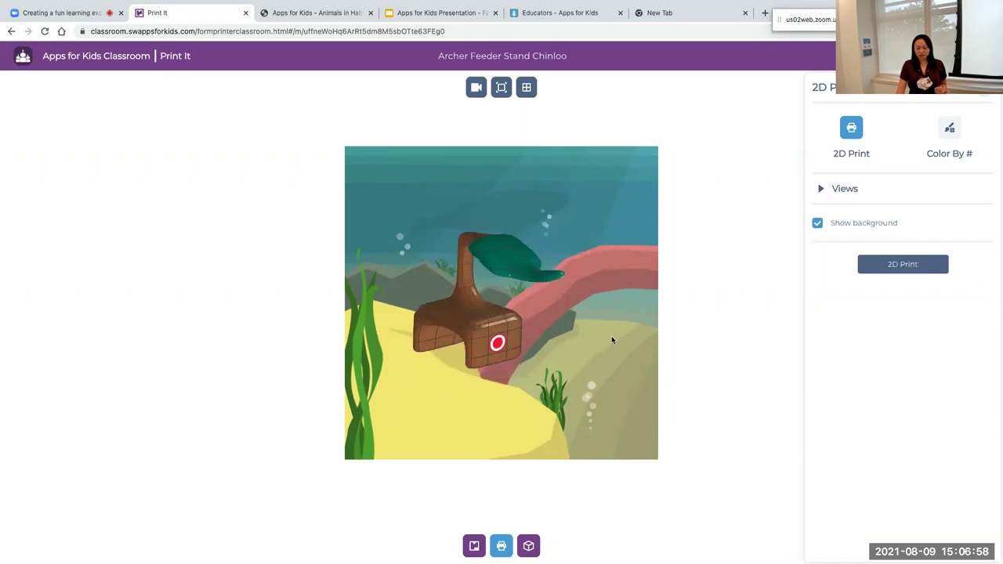
pyautogui.click(526, 88)
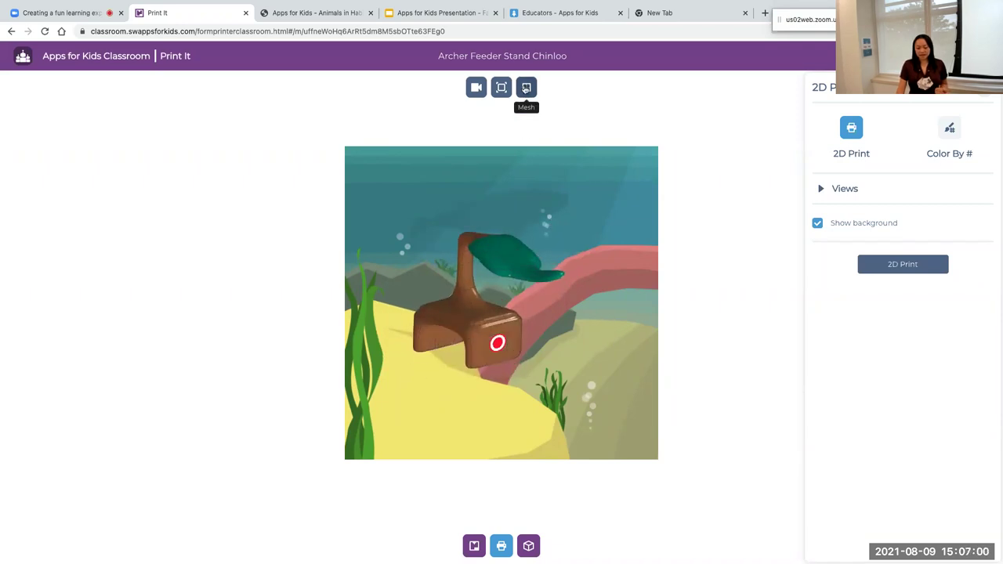
pyautogui.click(526, 87)
pyautogui.click(526, 88)
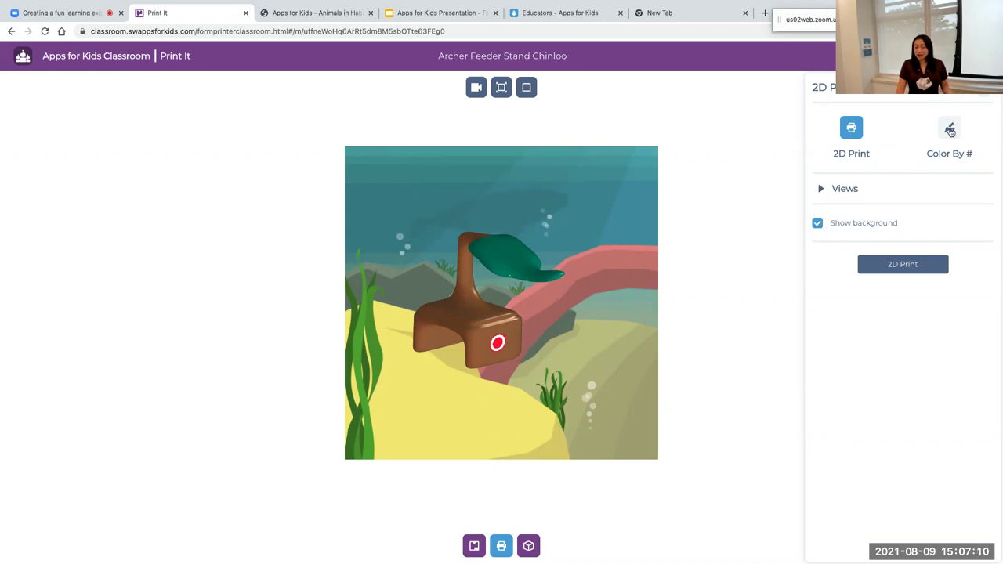
# Switch the 2D print to Color By # with a dark teal and brown key.
pyautogui.click(950, 129)
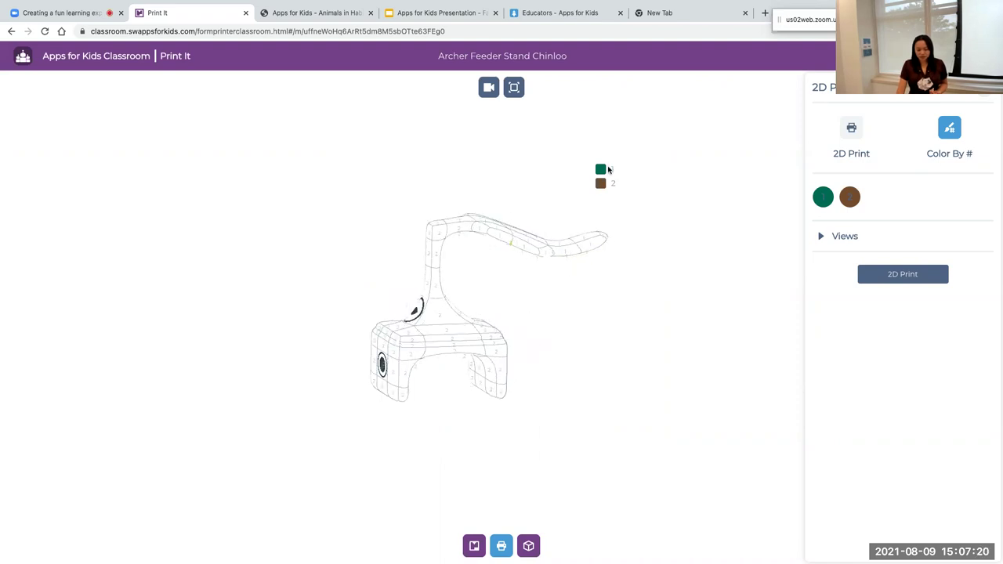
pyautogui.moveTo(601, 188); pyautogui.dragTo(563, 305)
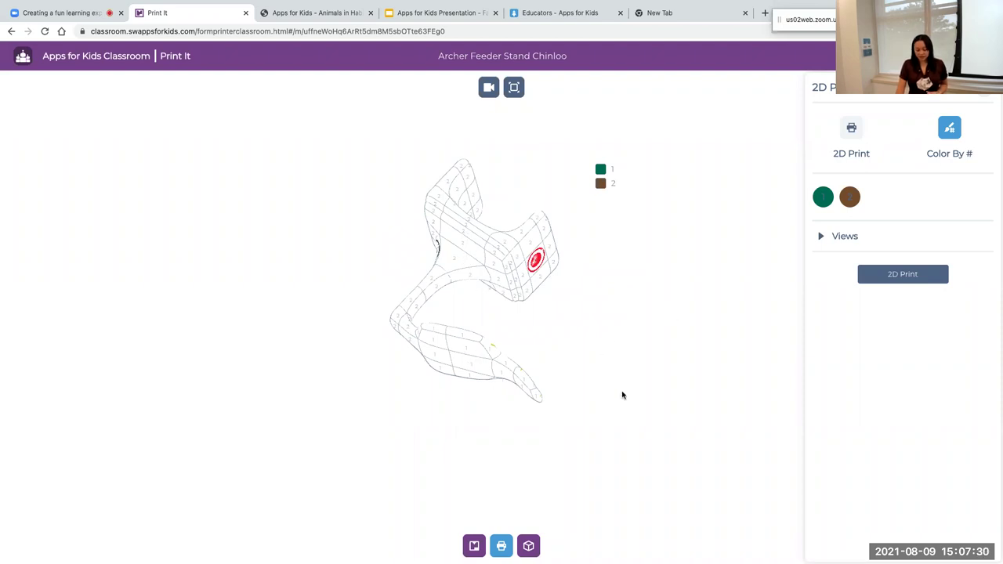
# Show the stand as a Cube Print net without mesh lines, then switch to 3D Print.
pyautogui.click(531, 548)
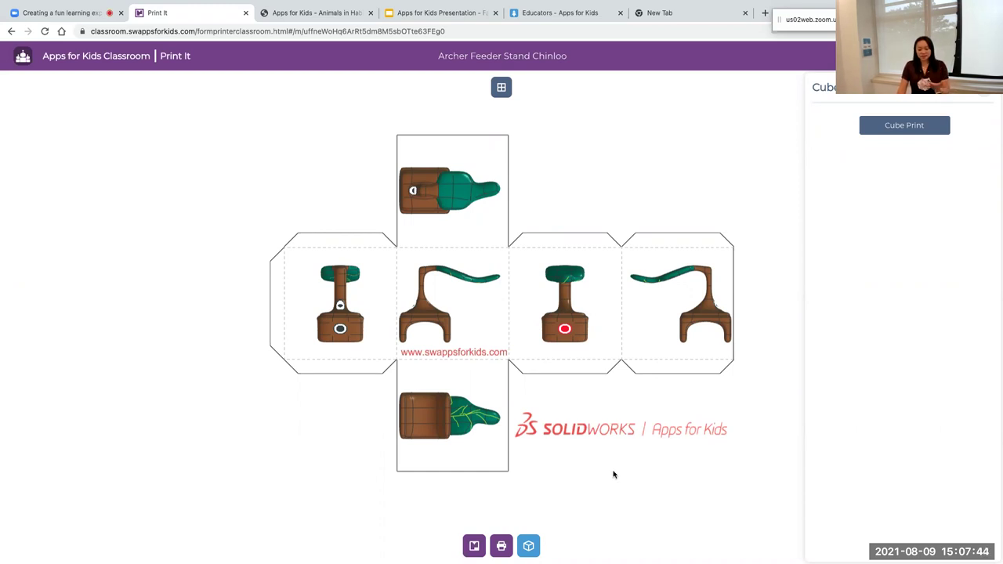
pyautogui.click(505, 91)
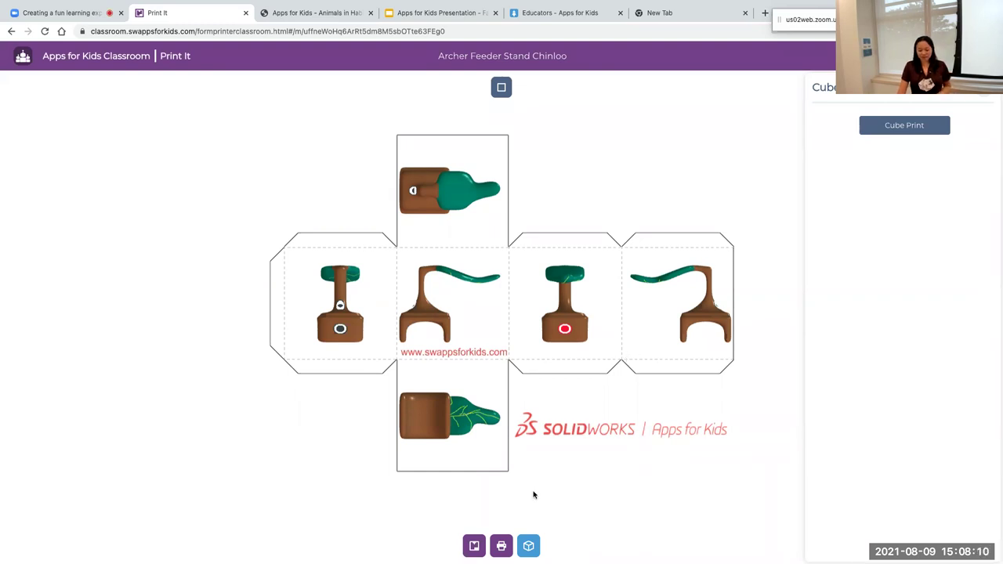
pyautogui.click(475, 546)
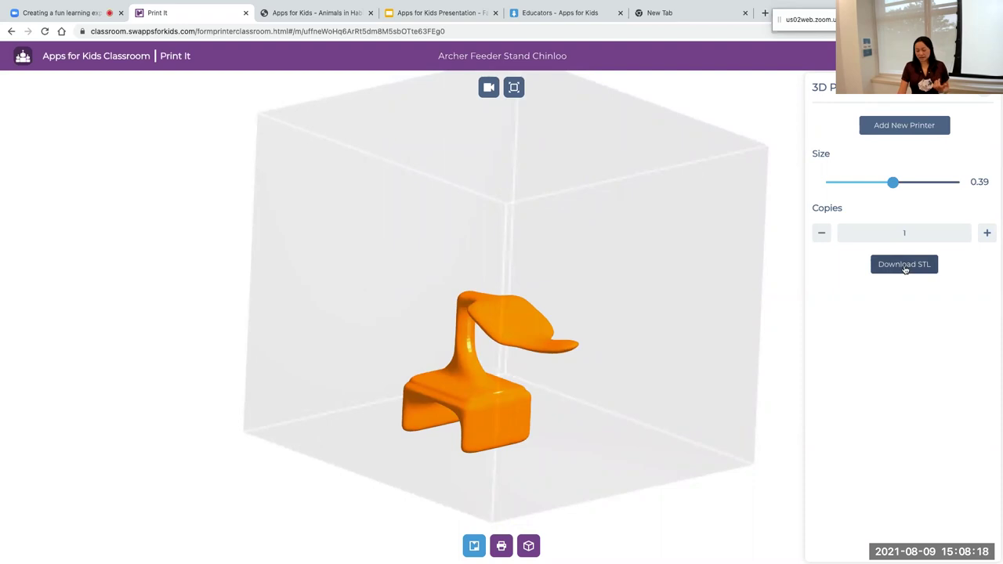
# Dismiss Add New Printer, then set the feeder stand print to size 0.23 with ten copies.
pyautogui.click(920, 133)
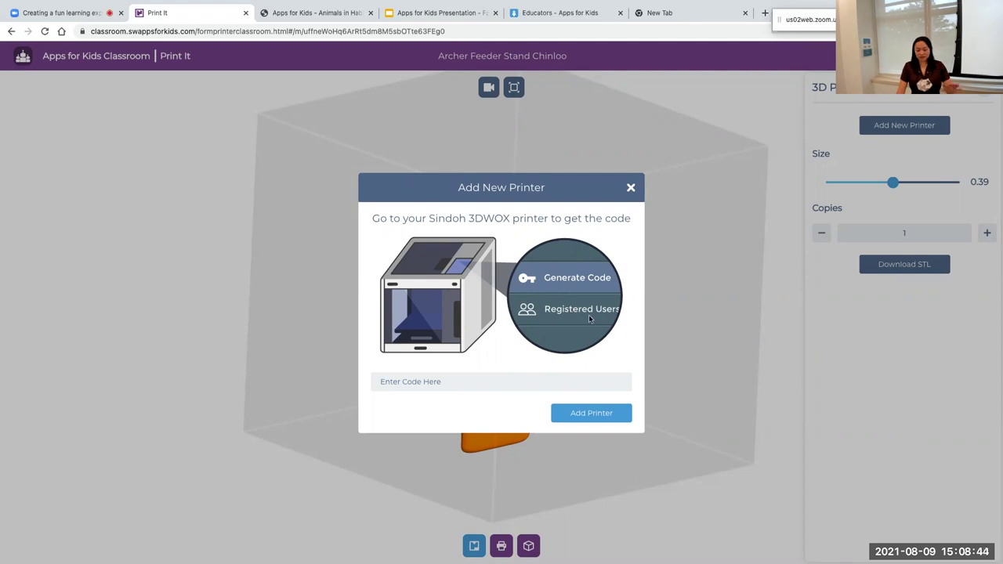
pyautogui.click(631, 187)
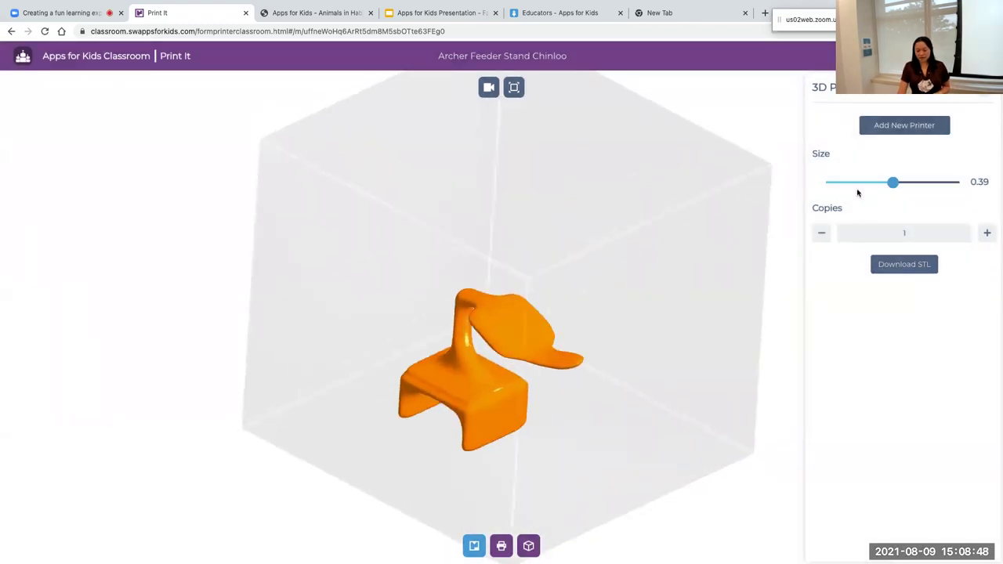
pyautogui.moveTo(893, 183); pyautogui.dragTo(841, 189)
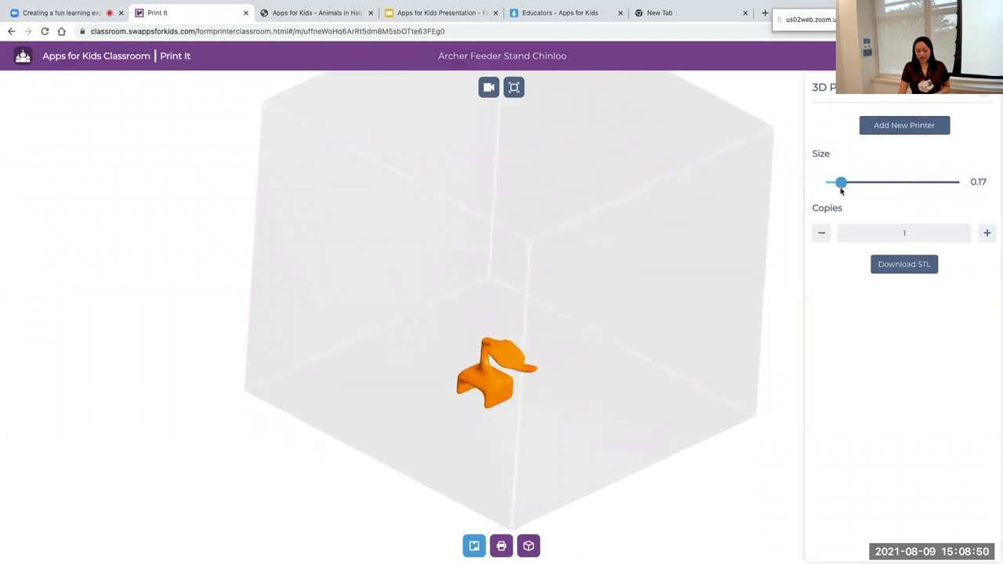
pyautogui.click(987, 233)
pyautogui.click(987, 233)
pyautogui.click(987, 233)
pyautogui.click(987, 233)
pyautogui.click(987, 233)
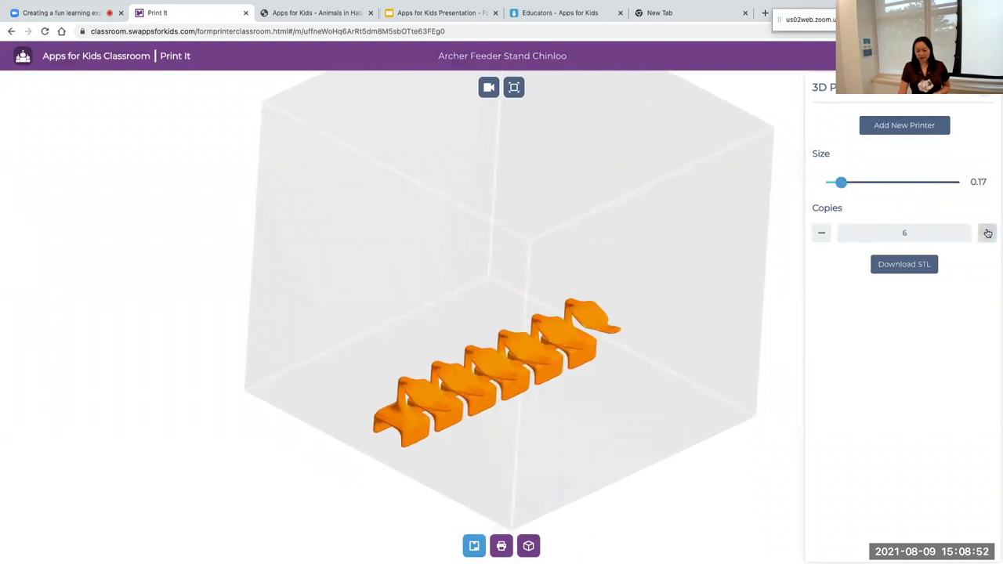
pyautogui.moveTo(841, 182)
pyautogui.mouseDown()
pyautogui.moveTo(865, 182)
pyautogui.moveTo(839, 189)
pyautogui.moveTo(855, 185)
pyautogui.mouseUp()
pyautogui.click(987, 234)
pyautogui.click(988, 233)
pyautogui.click(988, 234)
pyautogui.click(988, 234)
pyautogui.click(988, 233)
pyautogui.click(988, 233)
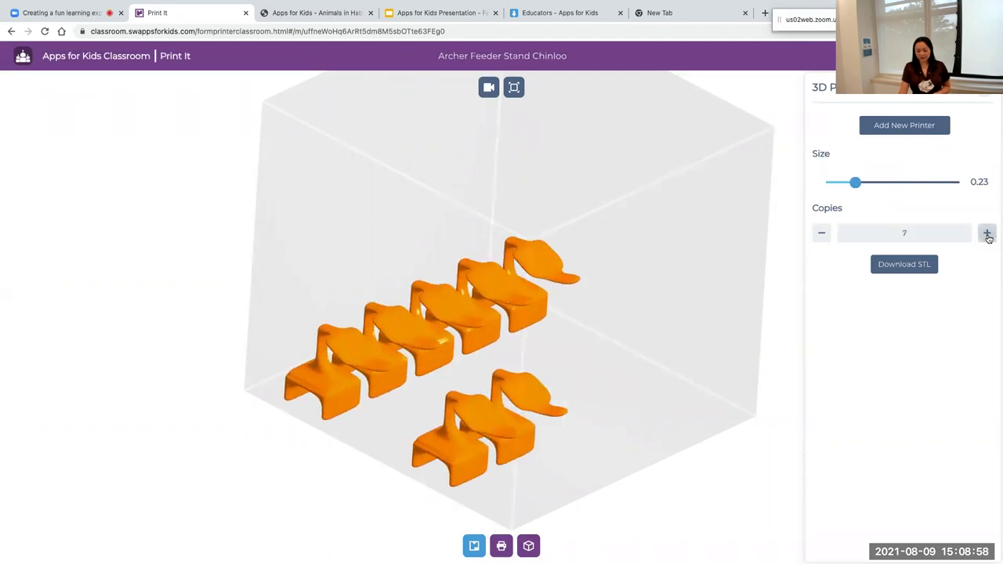
pyautogui.click(988, 233)
pyautogui.click(988, 234)
pyautogui.click(988, 234)
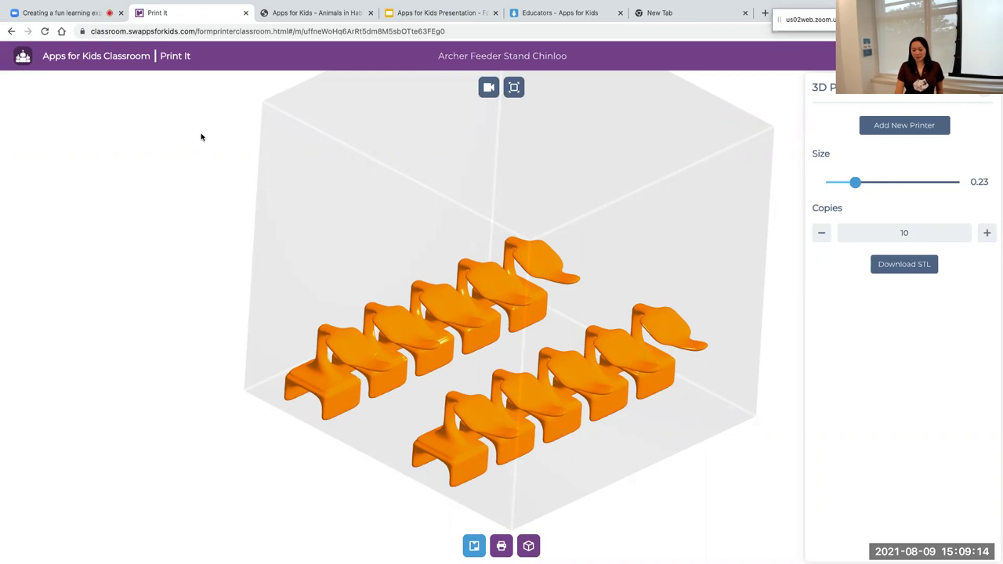
# Open the SOLIDWORKS for Makers project, zoom and pan through its slides, then go back.
pyautogui.click(22, 58)
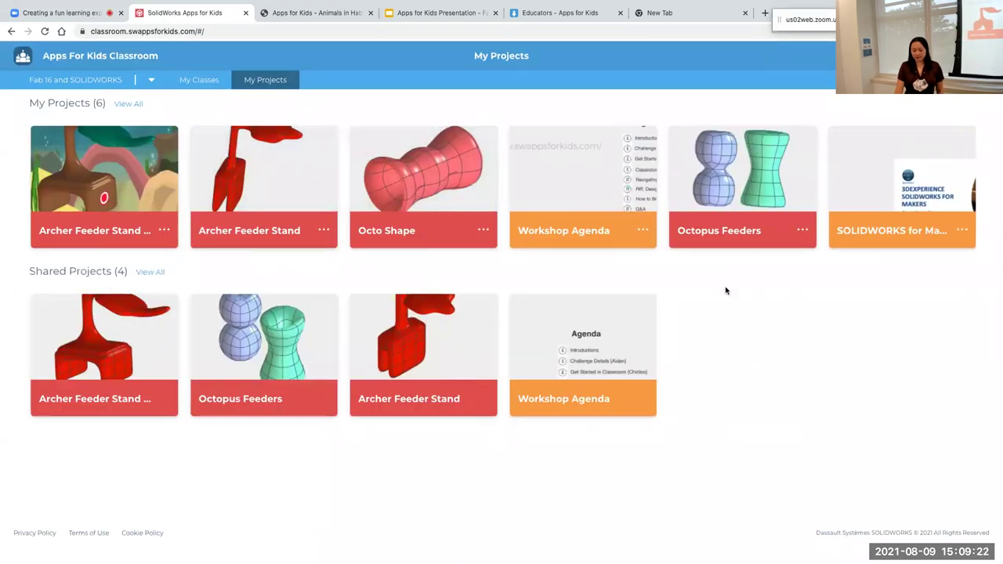
pyautogui.click(889, 198)
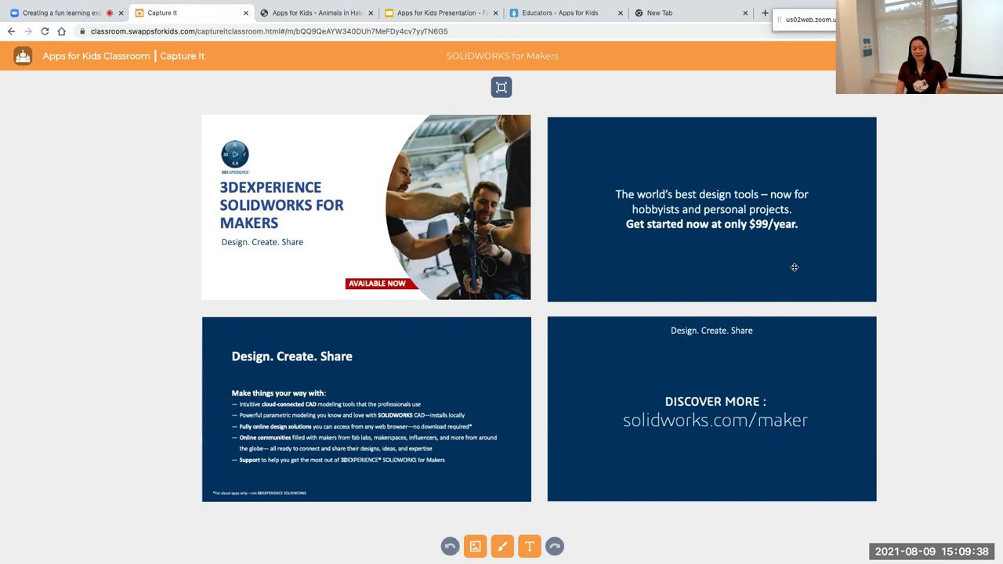
pyautogui.scroll(3, 465, 205)
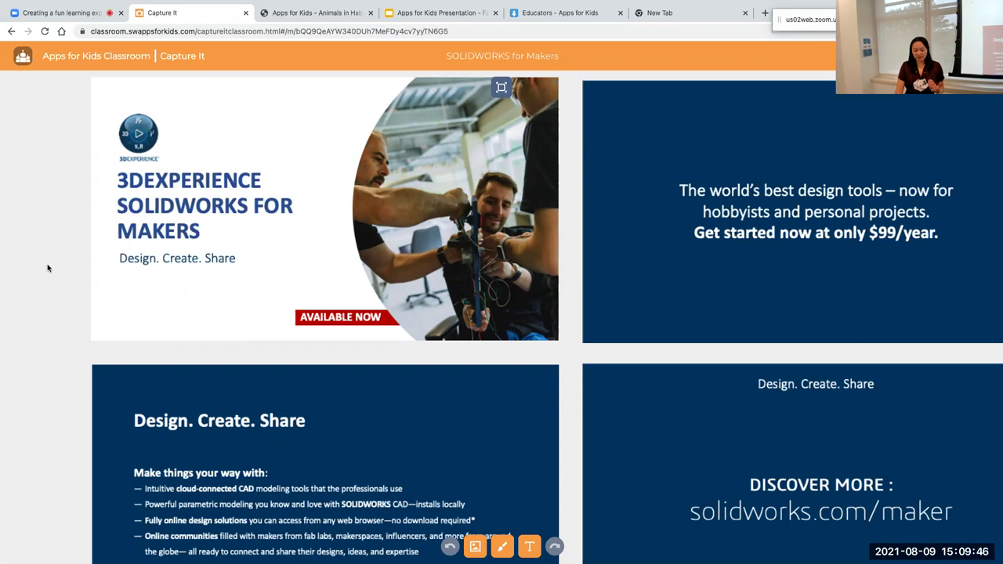
pyautogui.moveTo(47, 281); pyautogui.dragTo(95, 316)
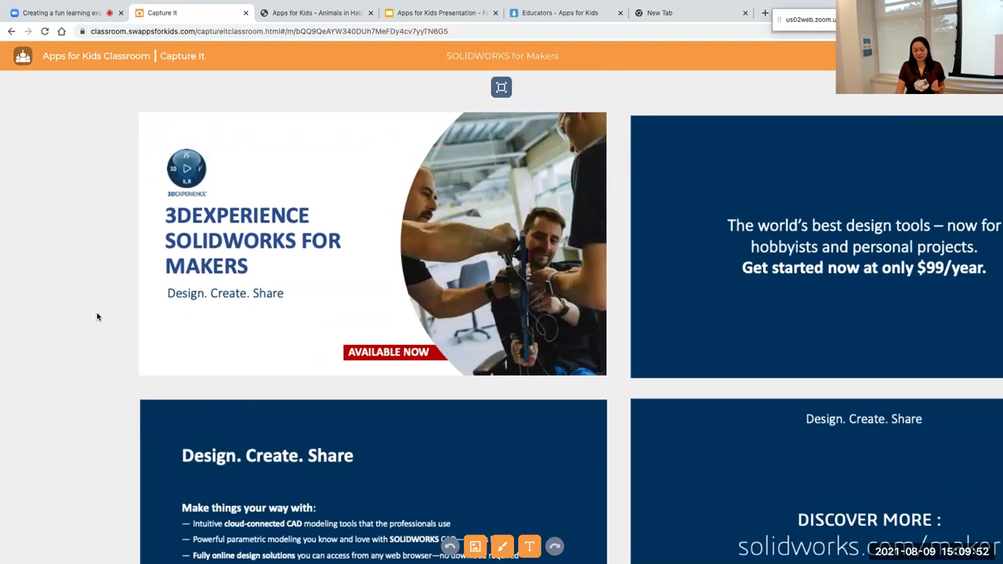
pyautogui.scroll(-4, 97, 317)
pyautogui.hscroll(2, 58, 253)
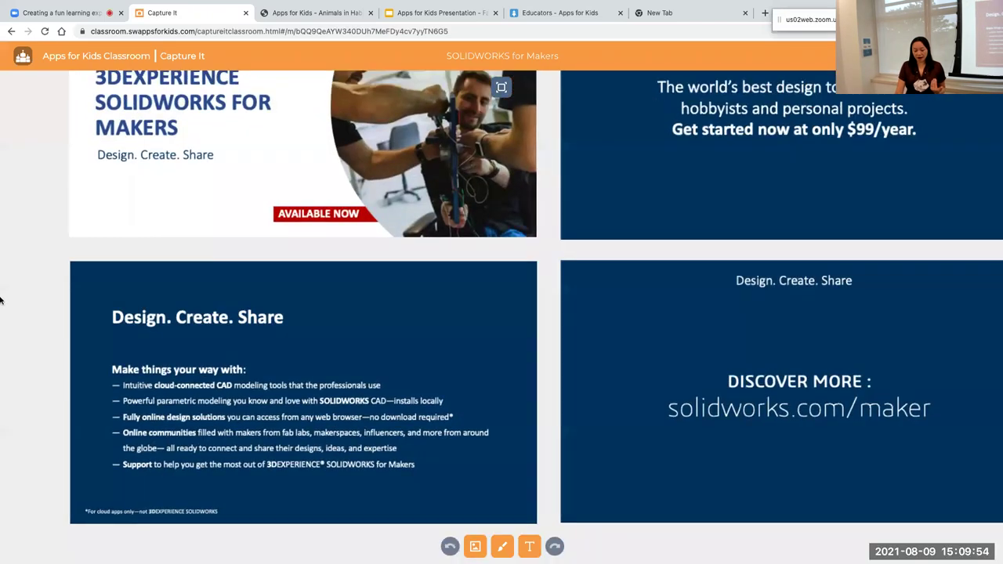
pyautogui.scroll(1, 16, 314)
pyautogui.hscroll(1, 11, 328)
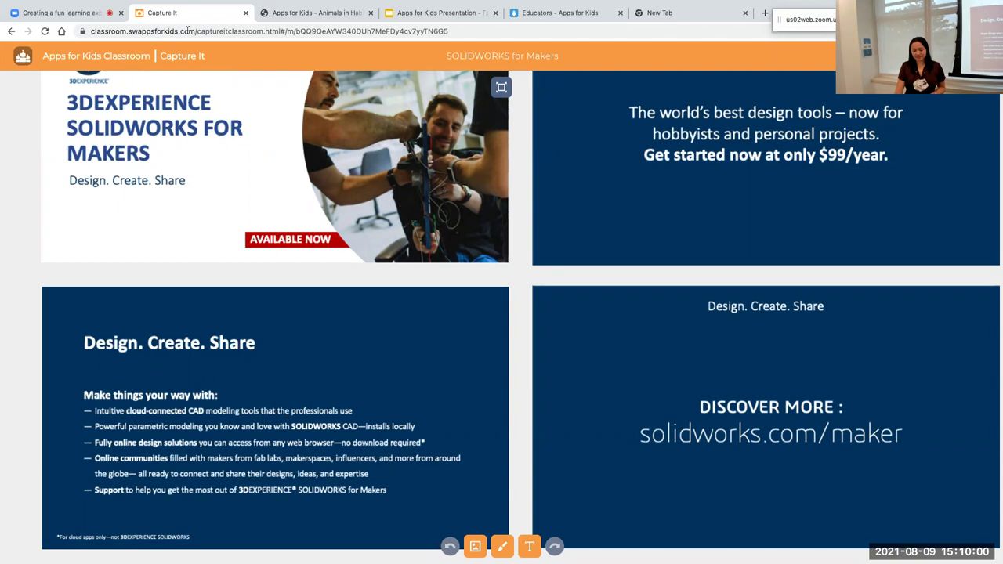
pyautogui.click(24, 60)
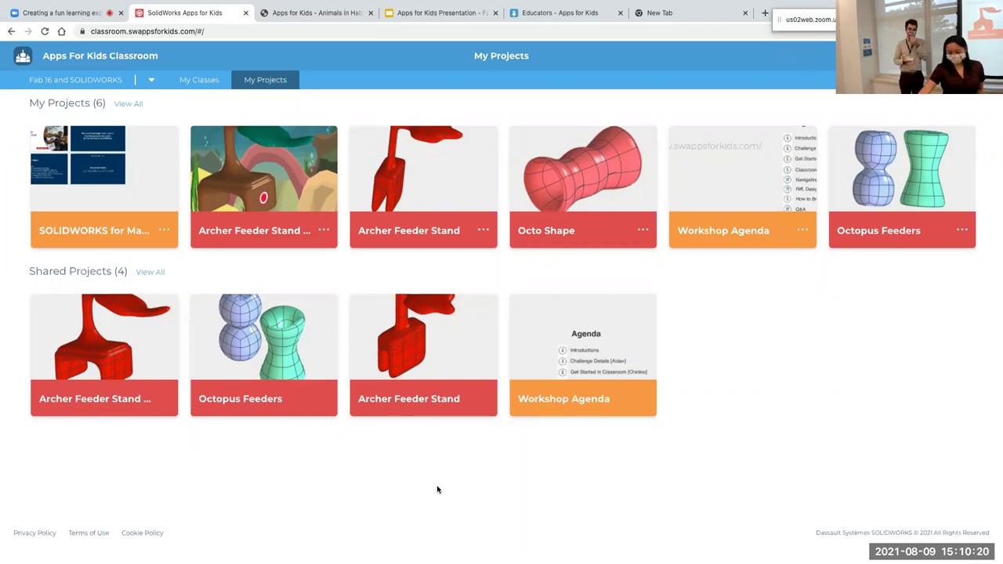
# Open the Octopus Feeders project from its card, then return to the dashboard.
pyautogui.moveTo(339, 352)
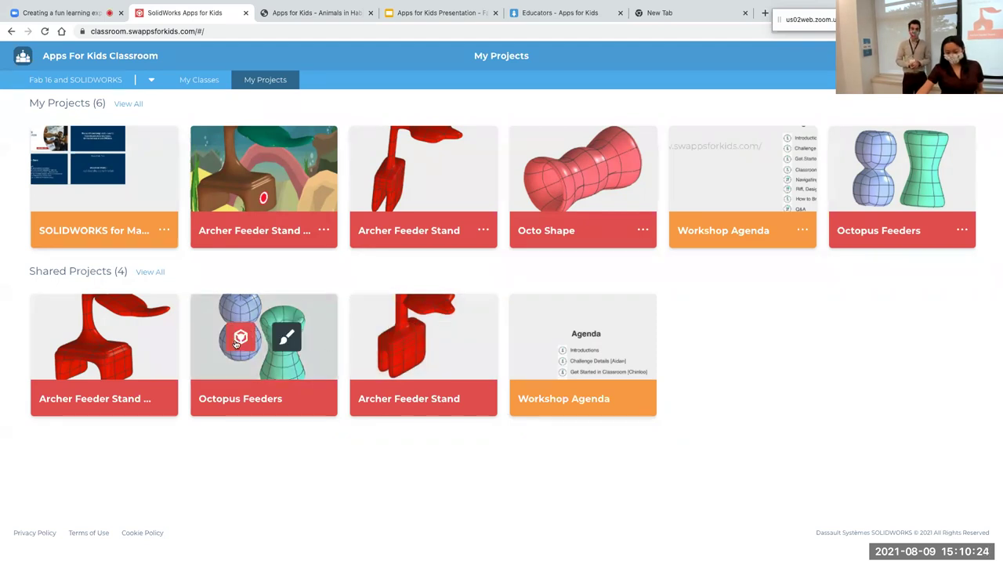
pyautogui.moveTo(880, 167)
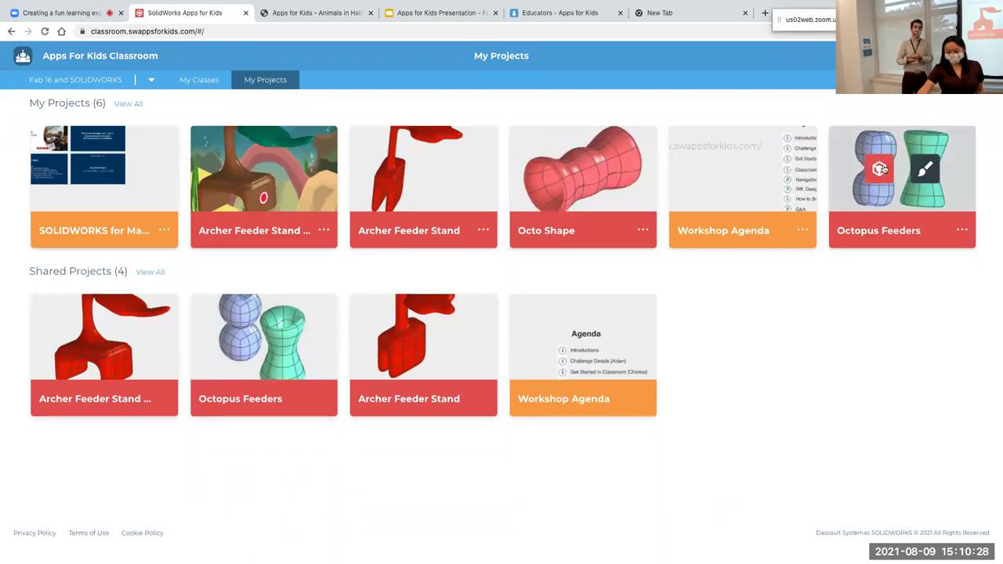
pyautogui.click(880, 169)
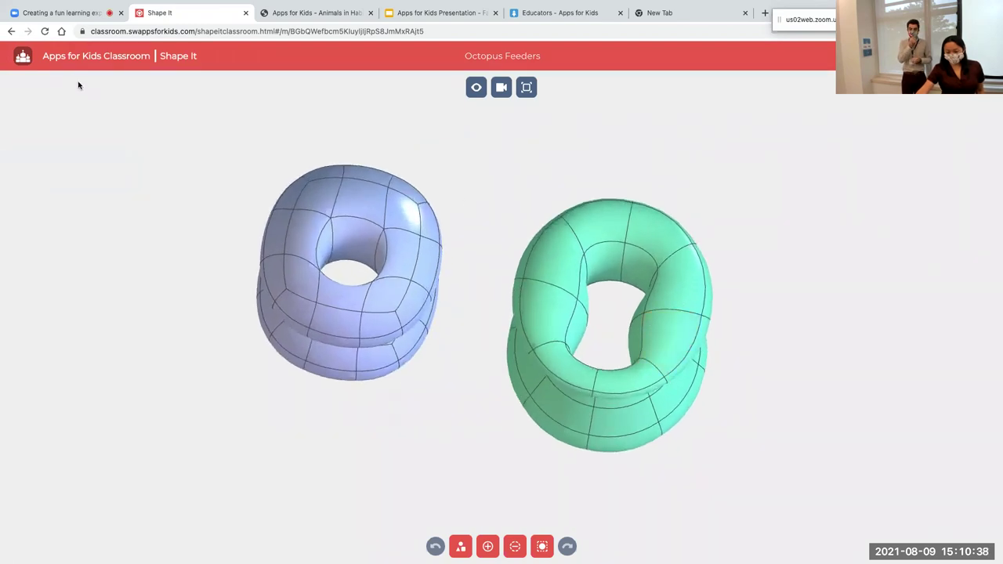
pyautogui.click(22, 61)
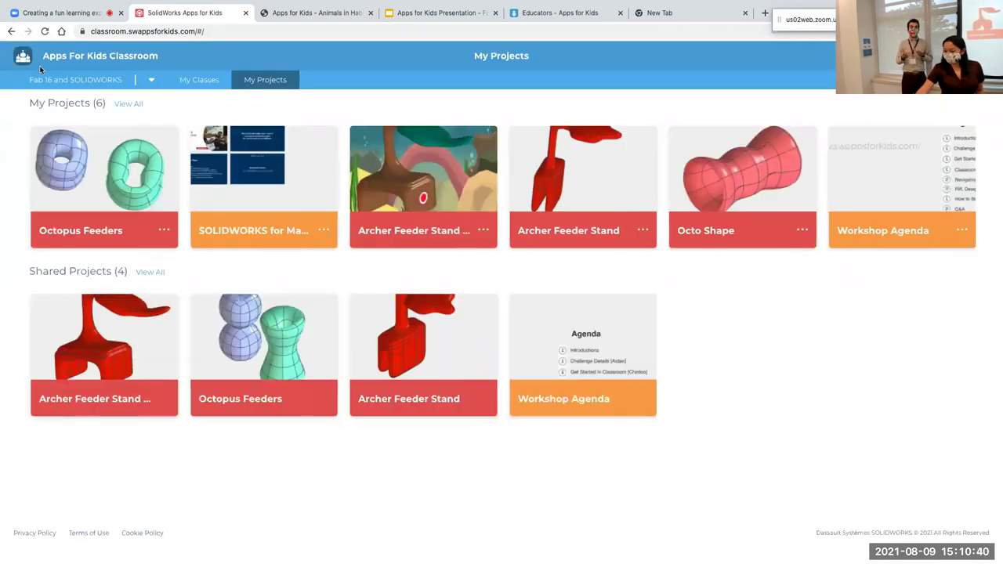
pyautogui.moveTo(337, 561)
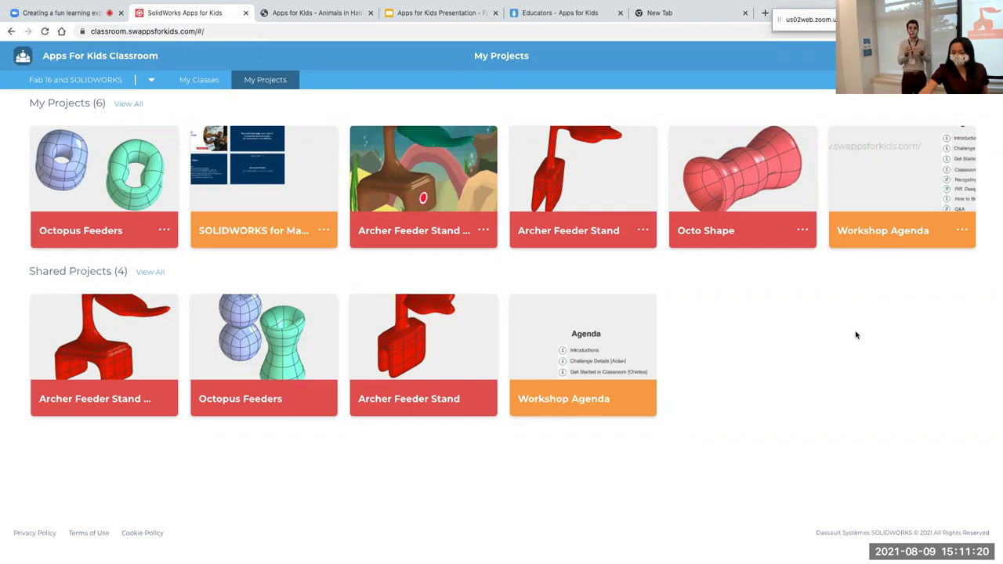
# Reopen Octopus Feeders, pull the green shape's lower surface outward, and return to the dashboard.
pyautogui.moveTo(107, 189)
pyautogui.click(86, 174)
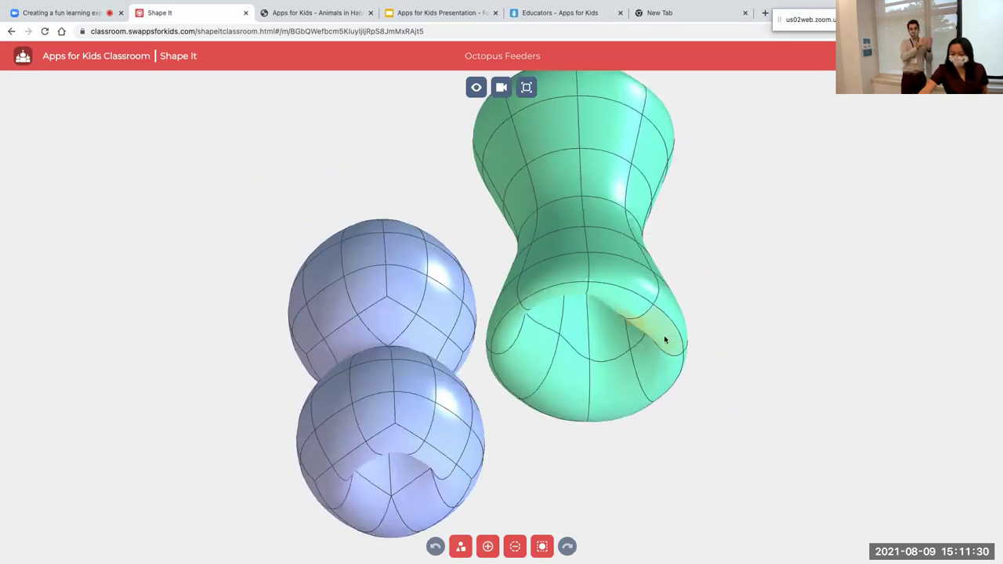
pyautogui.click(665, 340)
pyautogui.click(693, 341)
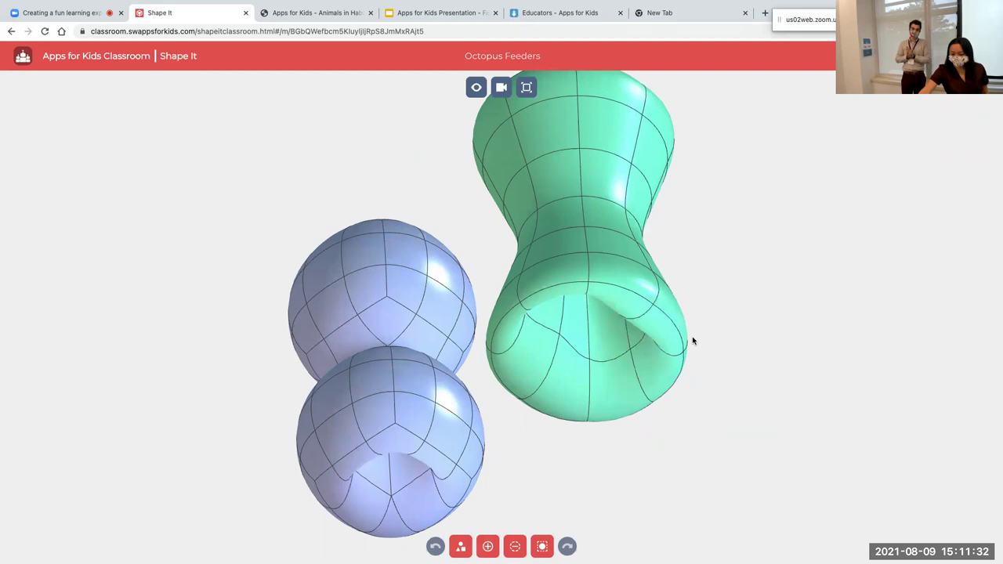
pyautogui.click(672, 340)
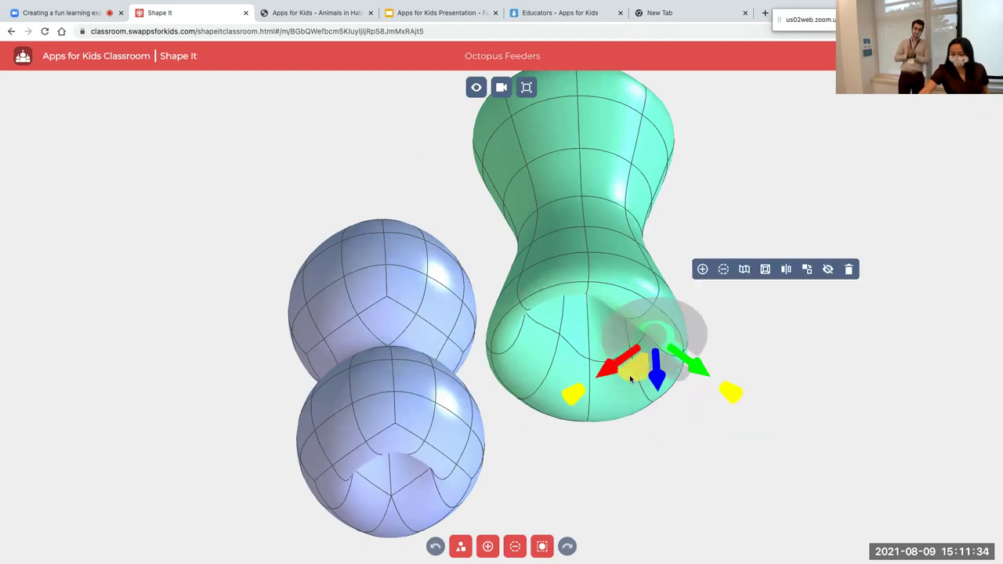
pyautogui.moveTo(631, 380)
pyautogui.mouseDown()
pyautogui.moveTo(662, 337)
pyautogui.moveTo(671, 349)
pyautogui.moveTo(628, 365)
pyautogui.mouseUp()
pyautogui.click(878, 343)
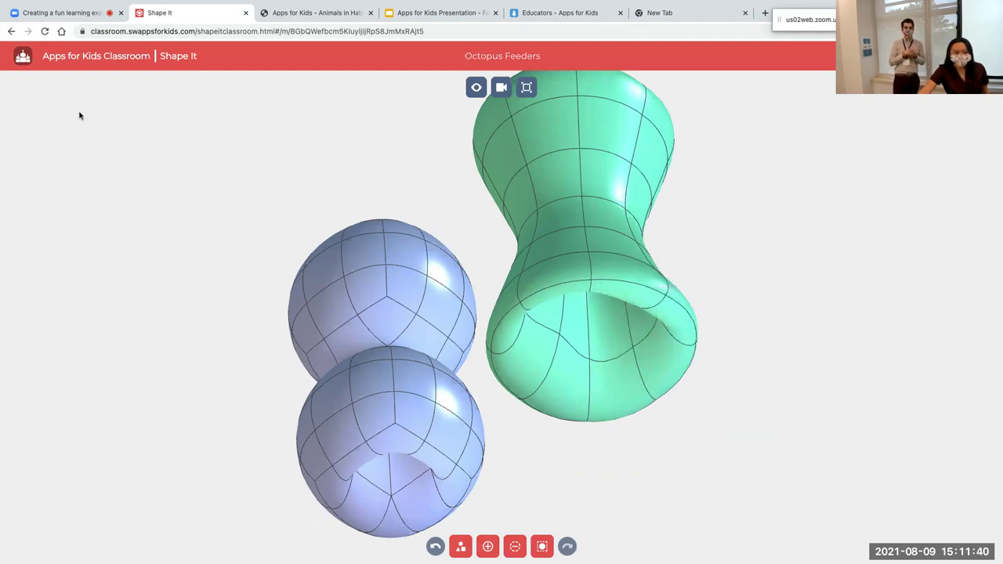
pyautogui.click(19, 87)
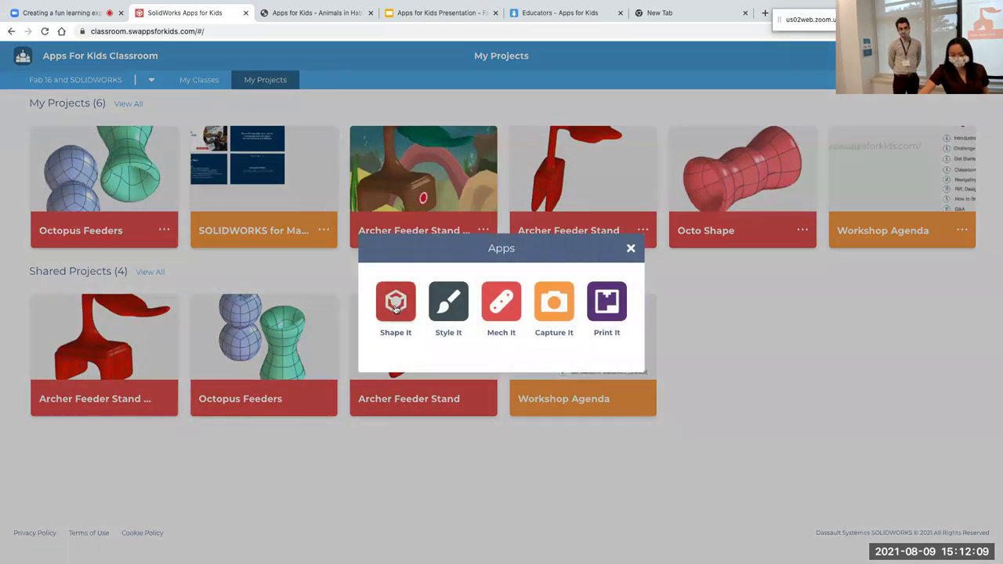
# Start a new Shape It project, place a sphere, and convert it into a cube.
pyautogui.click(398, 306)
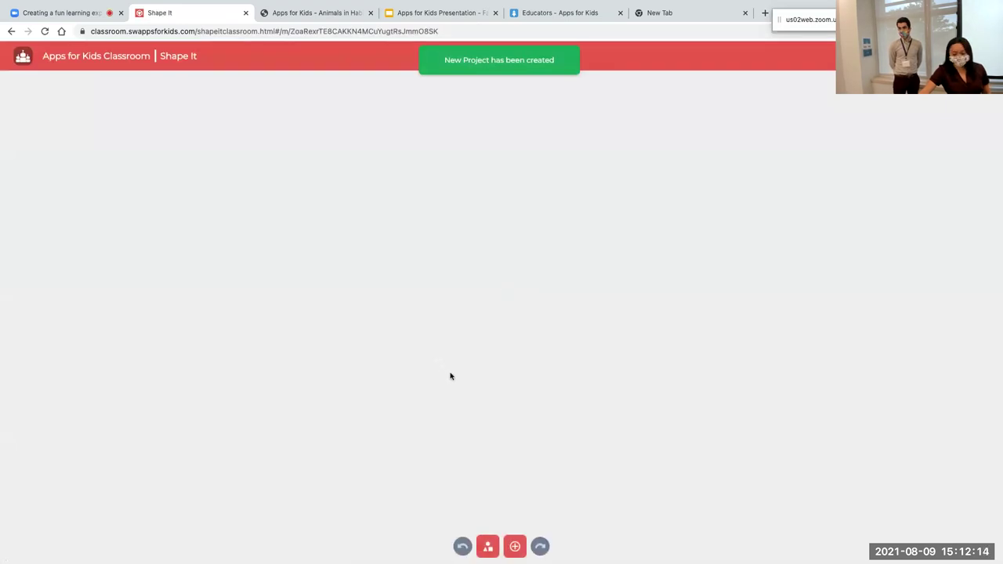
pyautogui.click(515, 546)
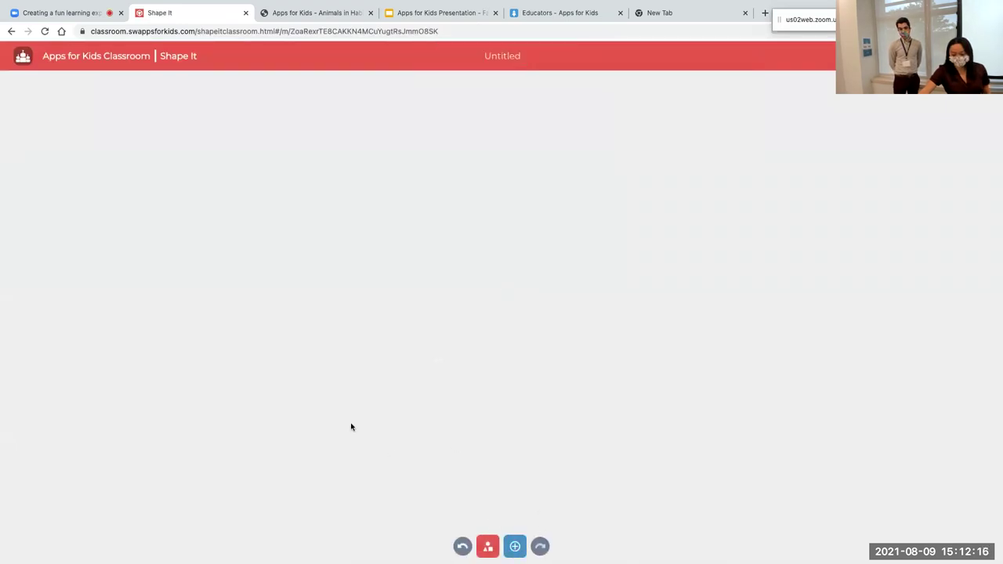
pyautogui.click(292, 365)
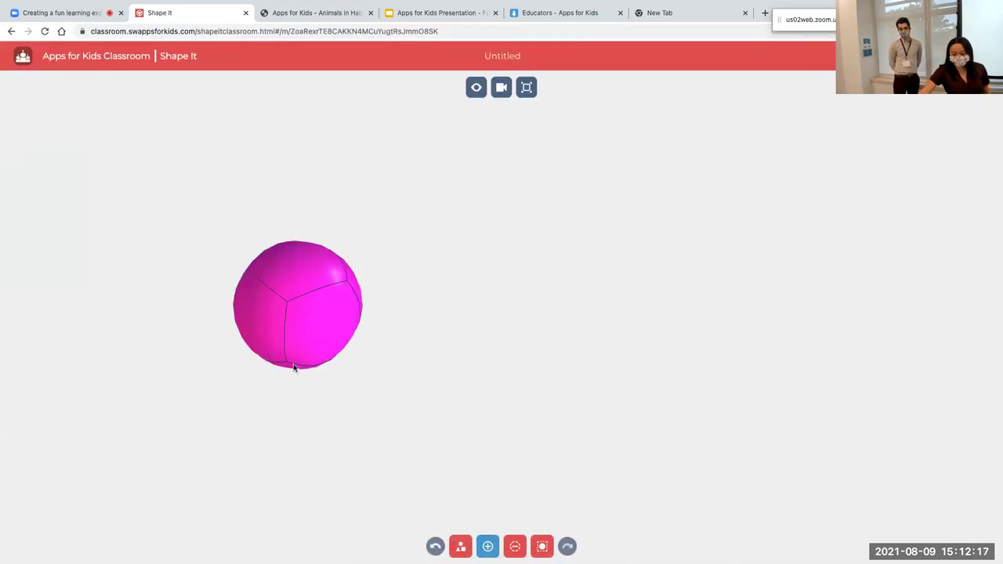
pyautogui.click(487, 546)
pyautogui.click(332, 340)
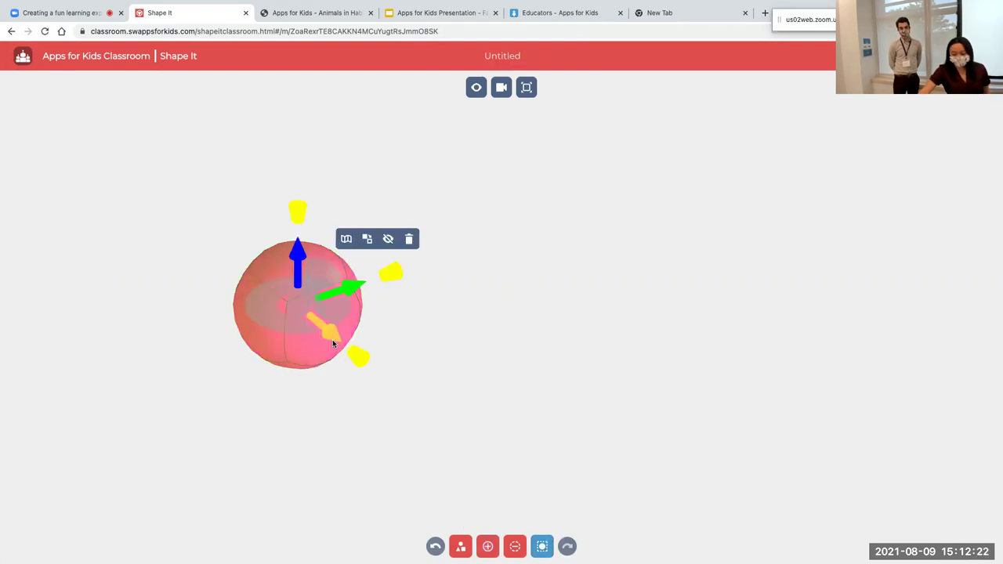
pyautogui.click(348, 237)
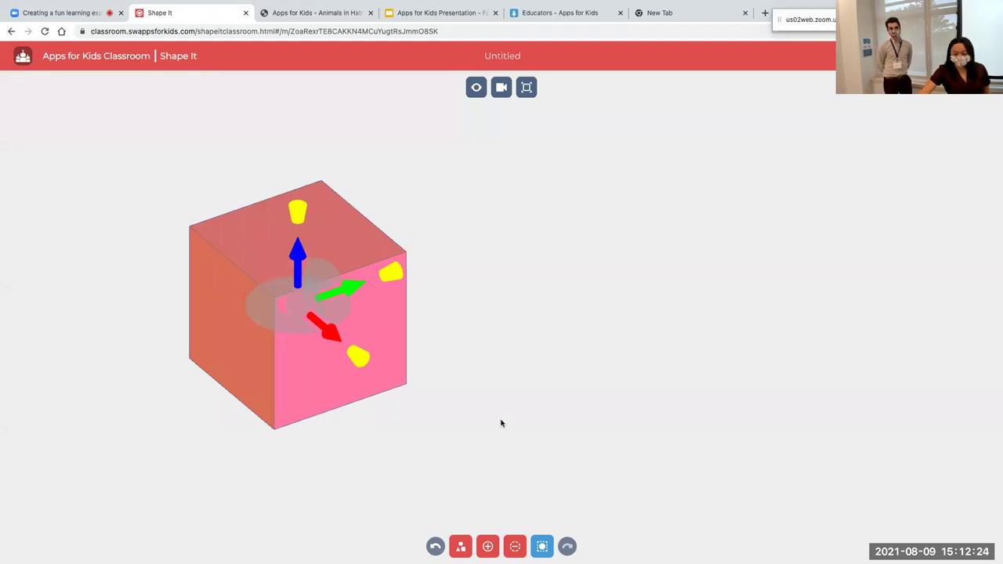
pyautogui.scroll(-3, 455, 408)
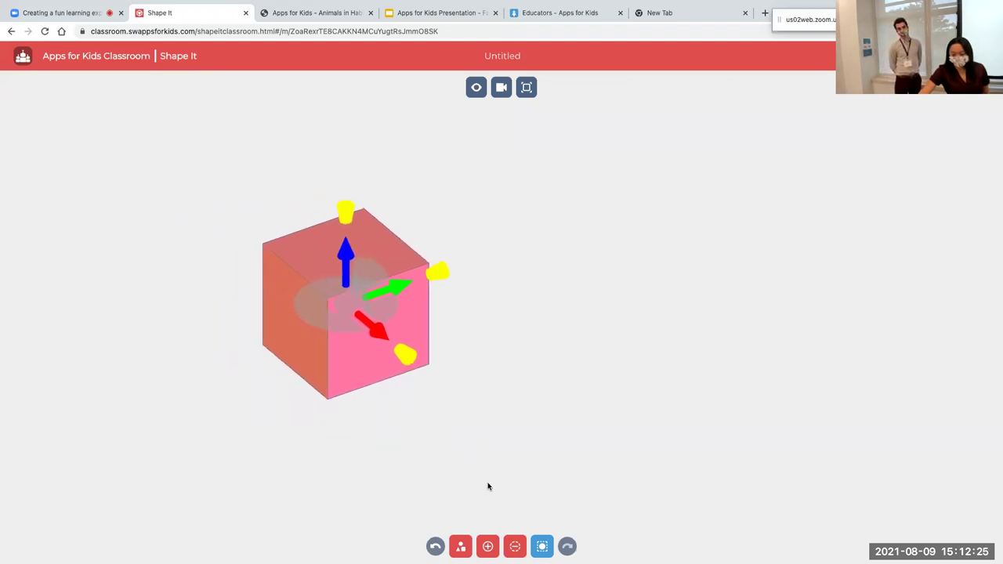
# Attach cubes onto faces in a stepped zigzag, removing one protruding front cube.
pyautogui.click(488, 546)
pyautogui.click(405, 356)
pyautogui.click(439, 372)
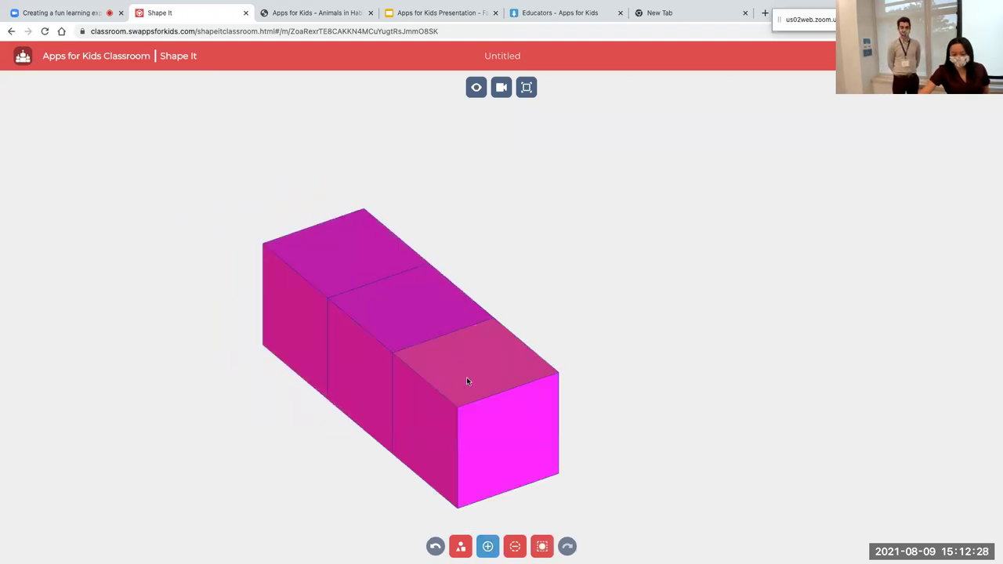
pyautogui.click(465, 372)
pyautogui.click(483, 250)
pyautogui.click(506, 250)
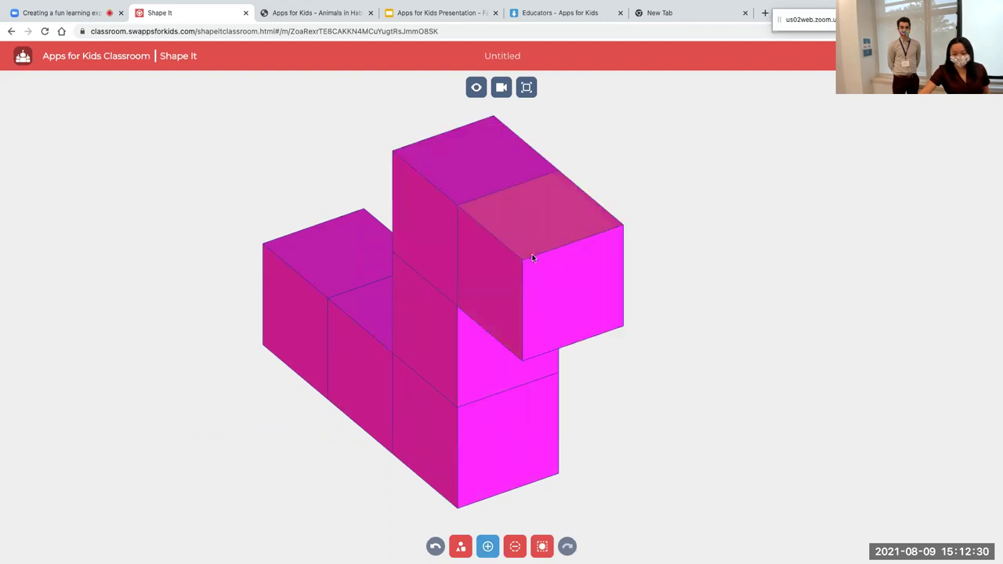
pyautogui.click(479, 297)
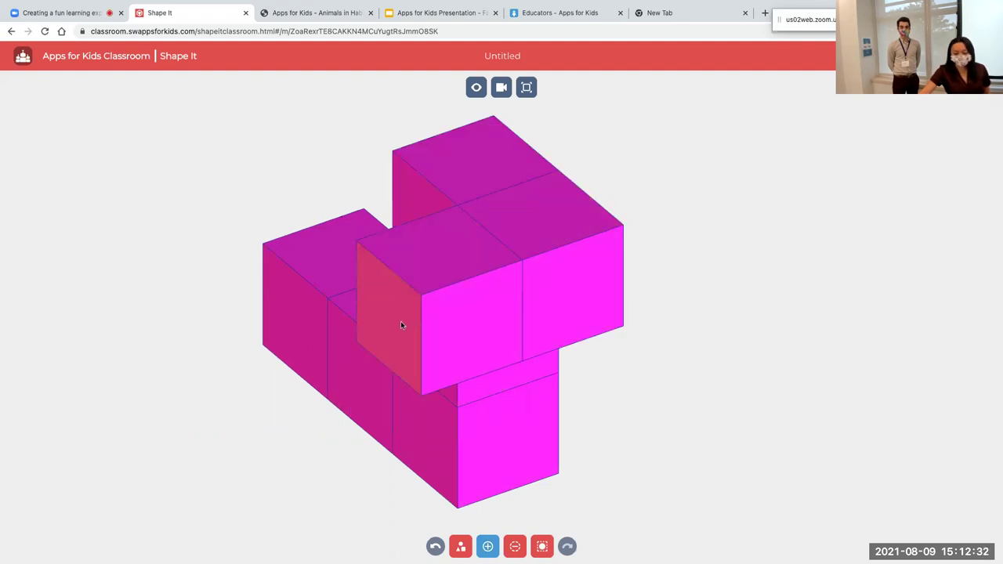
pyautogui.click(400, 321)
pyautogui.moveTo(660, 330); pyautogui.dragTo(689, 342)
pyautogui.click(524, 365)
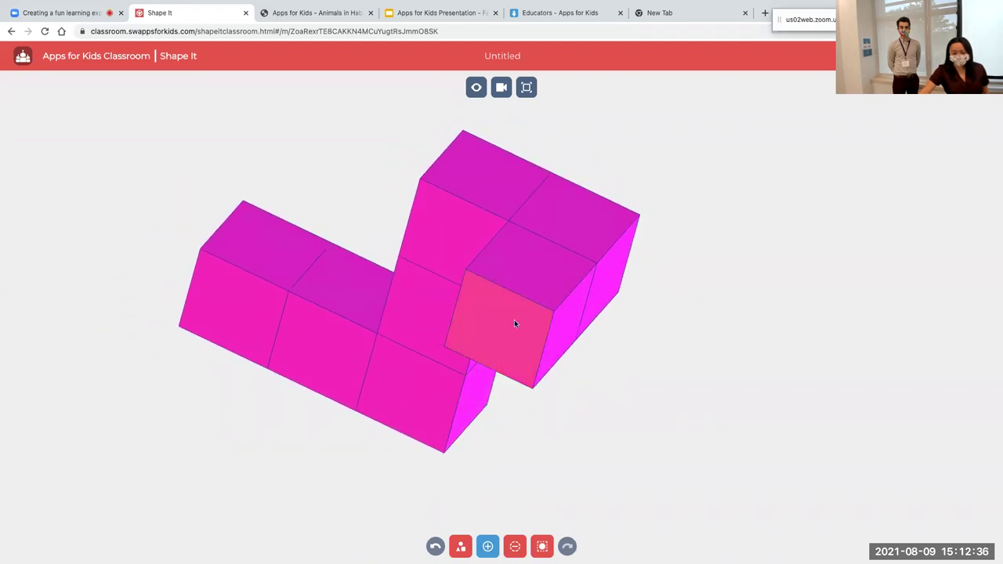
pyautogui.click(540, 281)
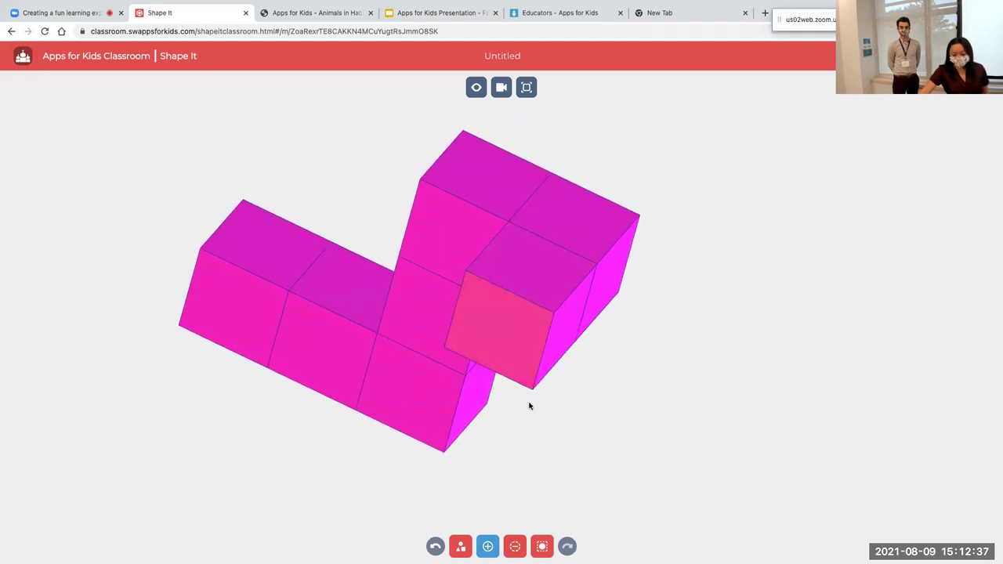
pyautogui.click(520, 548)
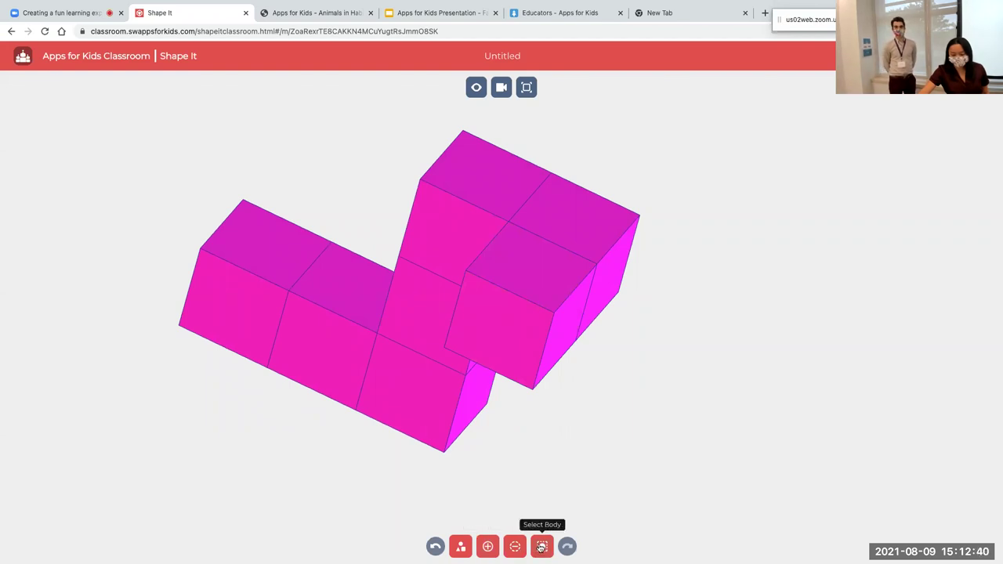
# Select the whole magenta block body, apply Smooth, orbit to inspect it, then go home.
pyautogui.click(542, 547)
pyautogui.click(418, 391)
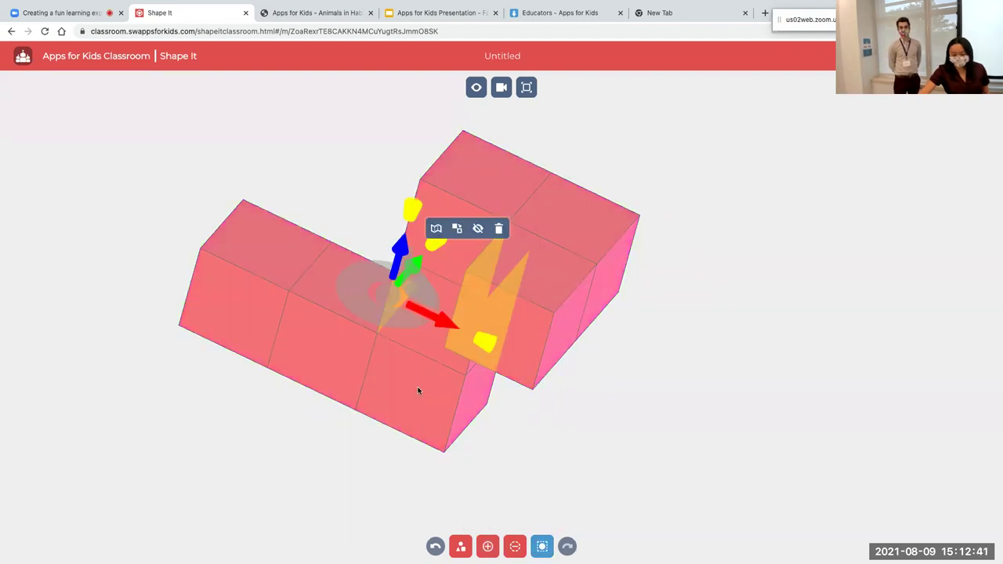
pyautogui.click(436, 228)
pyautogui.click(715, 295)
pyautogui.moveTo(744, 315); pyautogui.dragTo(703, 327)
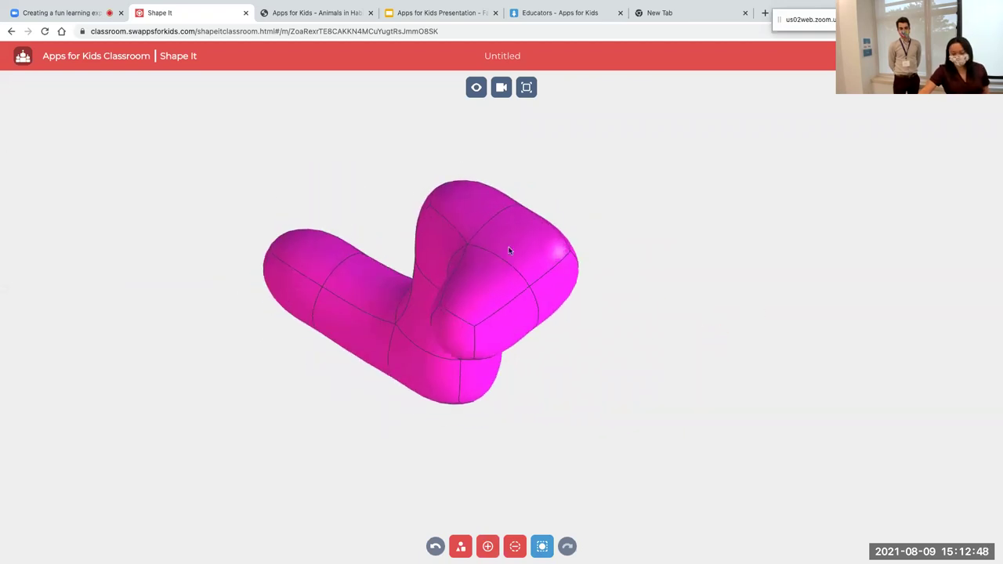
pyautogui.click(22, 55)
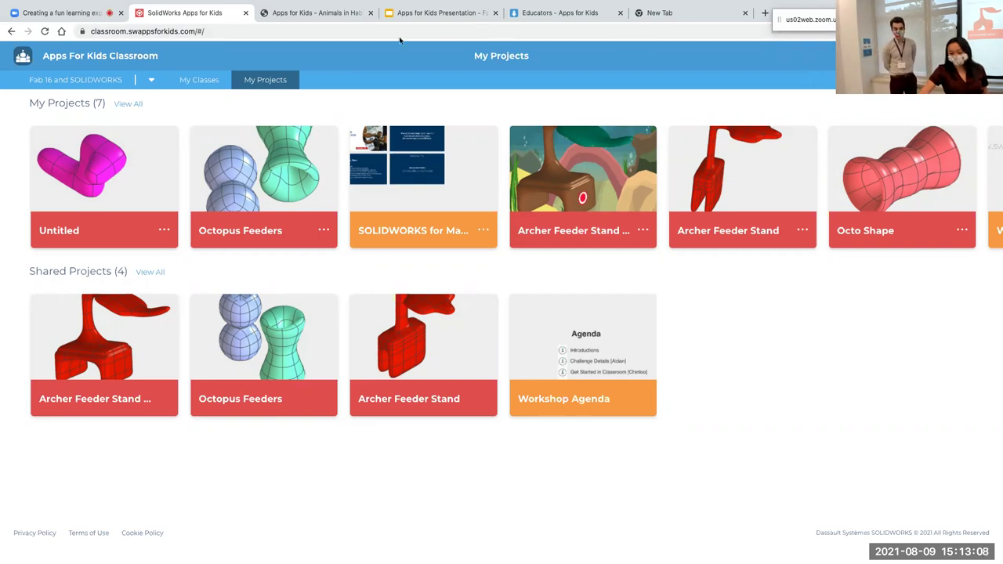
# Visit the Educators page, then switch back to the My Projects page.
pyautogui.click(527, 14)
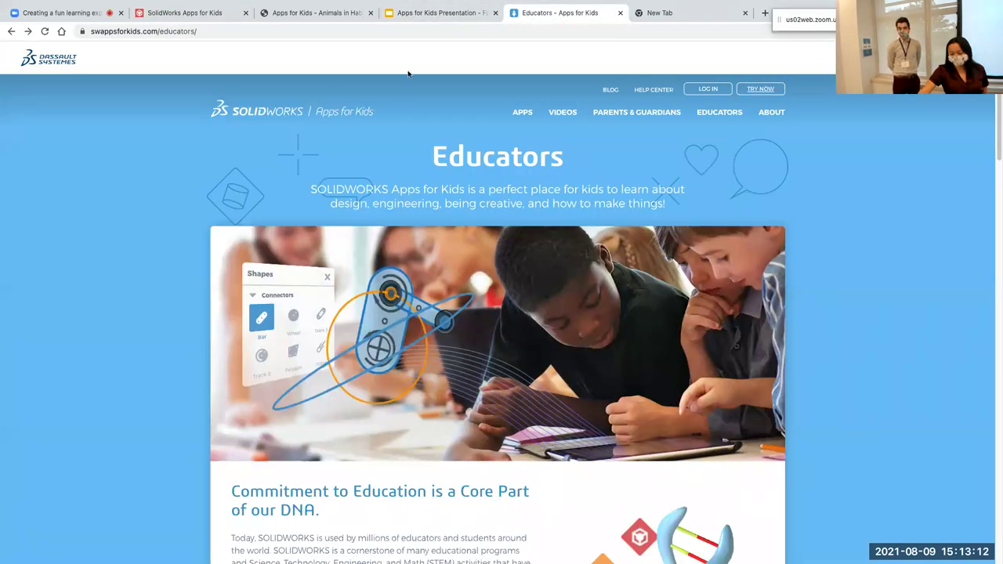
pyautogui.click(199, 15)
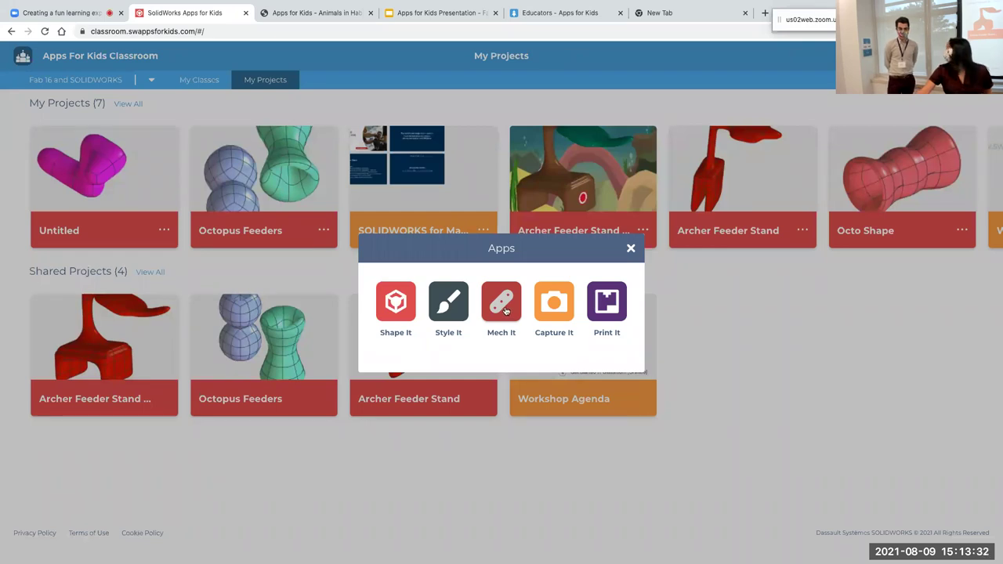
# Create a new Mech It project and retitle it from Untitled to 'mech'.
pyautogui.click(504, 310)
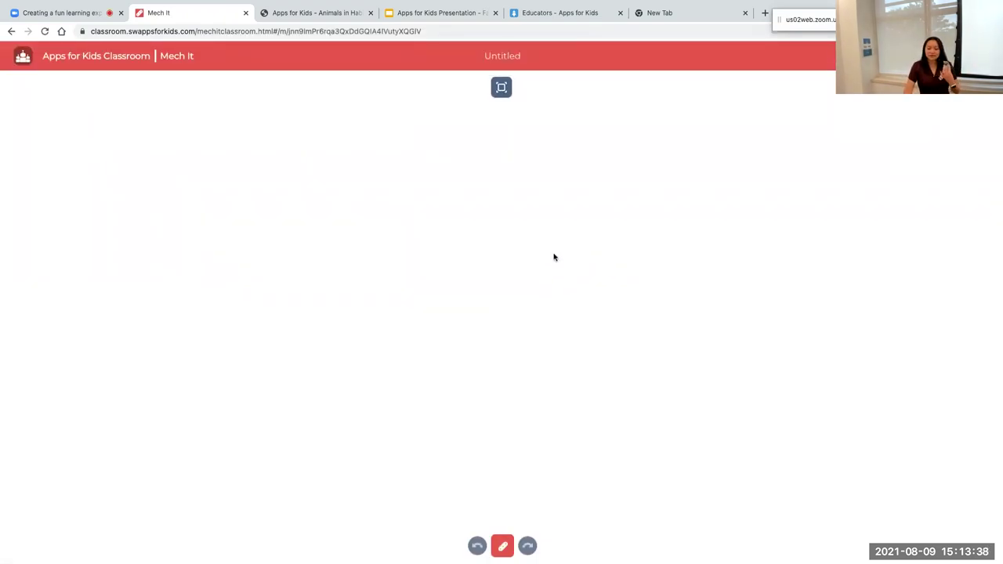
pyautogui.click(497, 52)
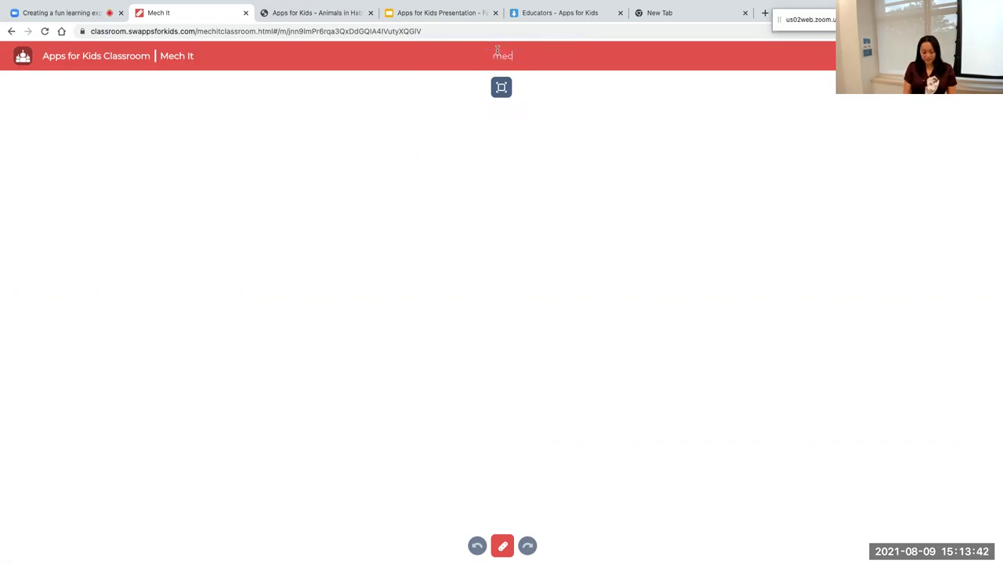
pyautogui.press('Return')
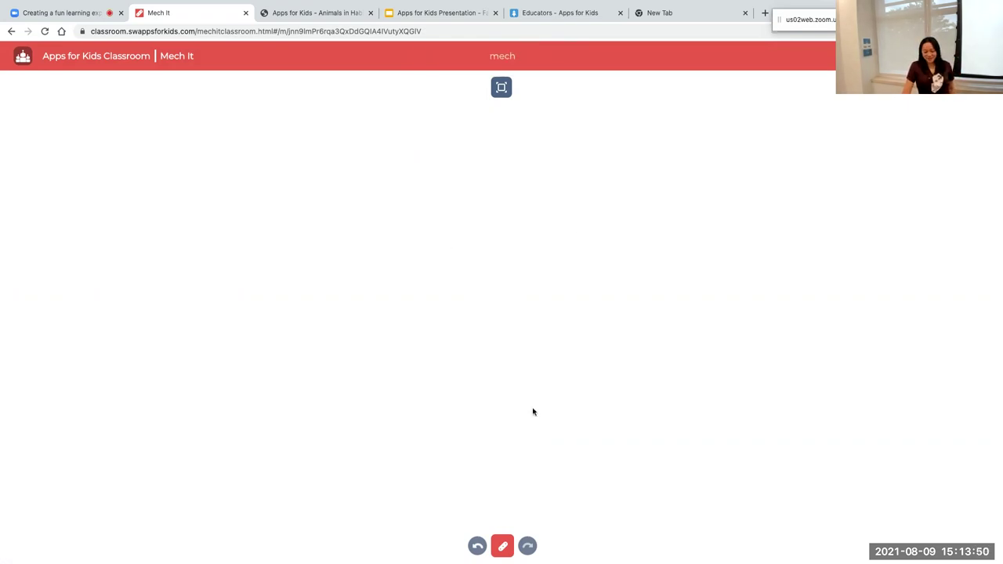
# Draw two bars joined at a shared pivot joint and confirm them.
pyautogui.click(506, 547)
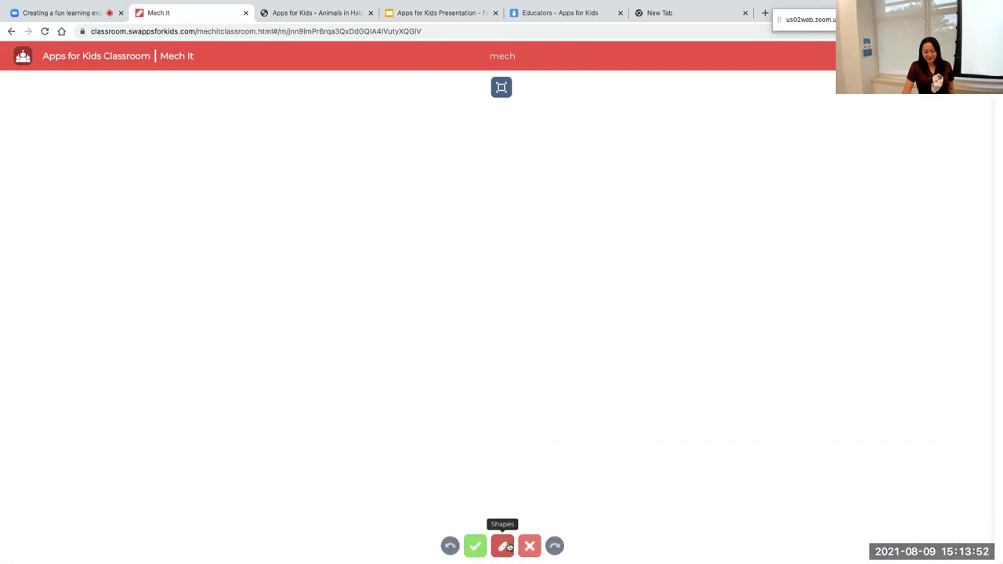
pyautogui.click(506, 547)
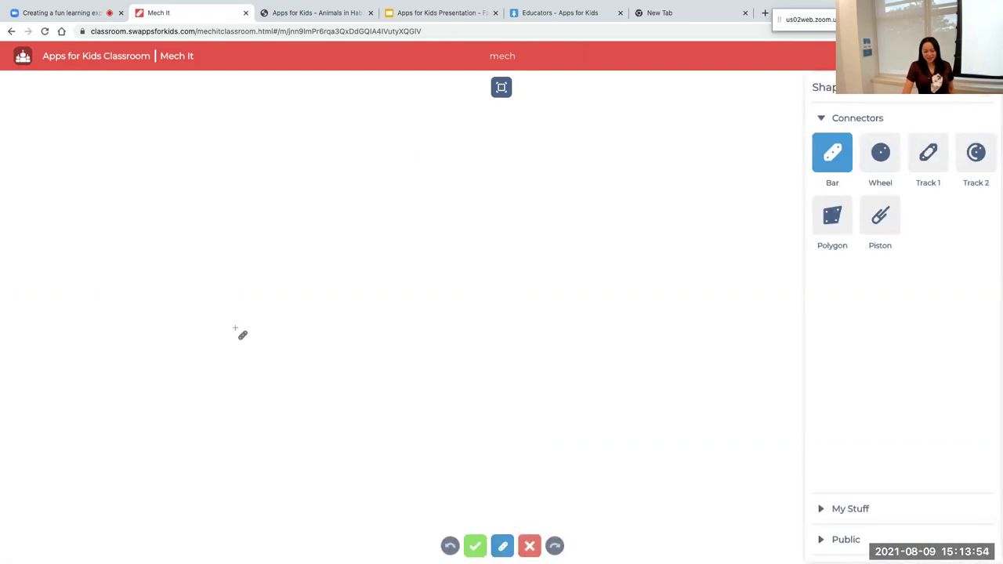
pyautogui.moveTo(229, 338); pyautogui.dragTo(284, 215)
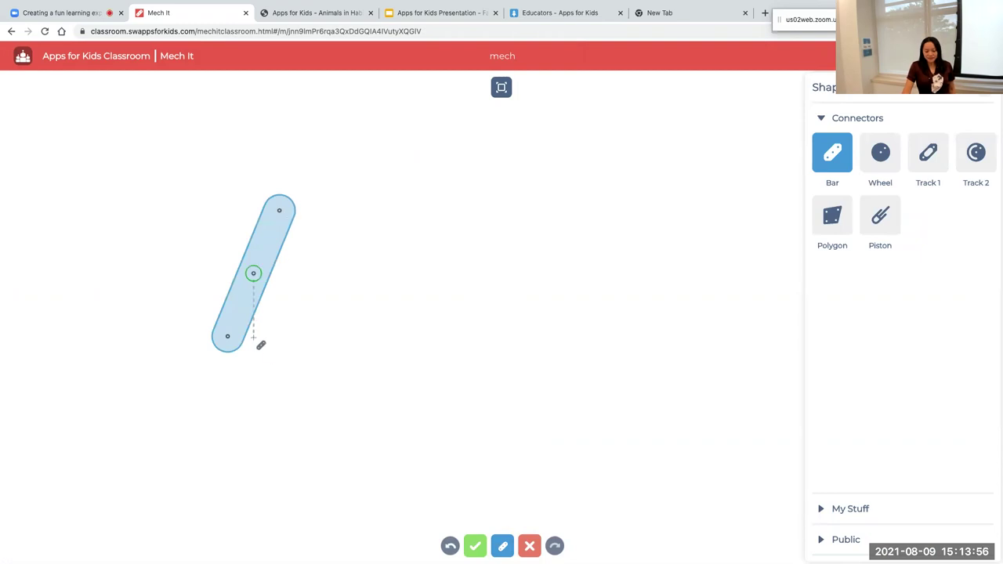
pyautogui.click(363, 337)
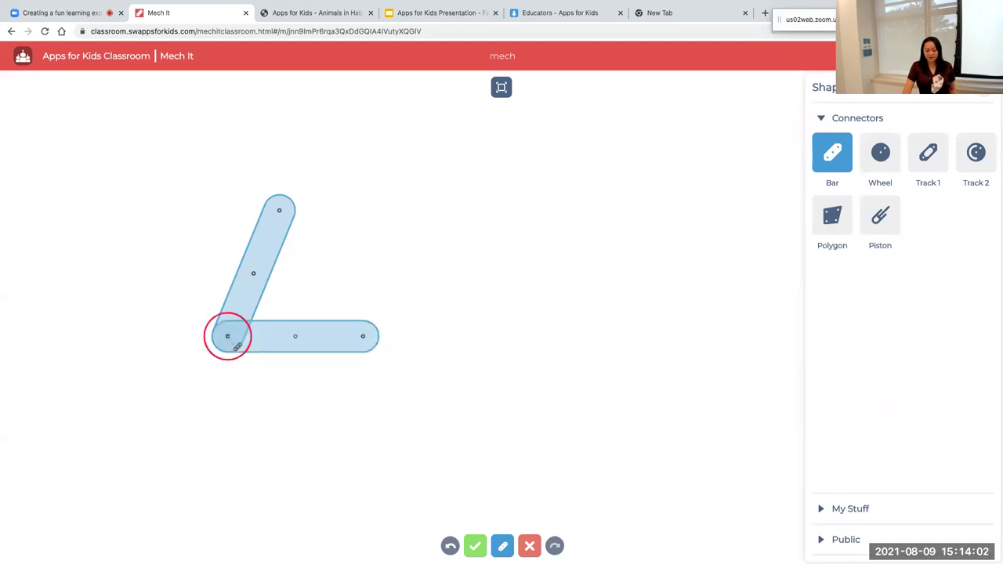
pyautogui.moveTo(235, 347)
pyautogui.mouseDown()
pyautogui.moveTo(430, 352)
pyautogui.moveTo(541, 223)
pyautogui.moveTo(407, 337)
pyautogui.moveTo(235, 352)
pyautogui.moveTo(229, 338)
pyautogui.mouseUp()
pyautogui.click(227, 337)
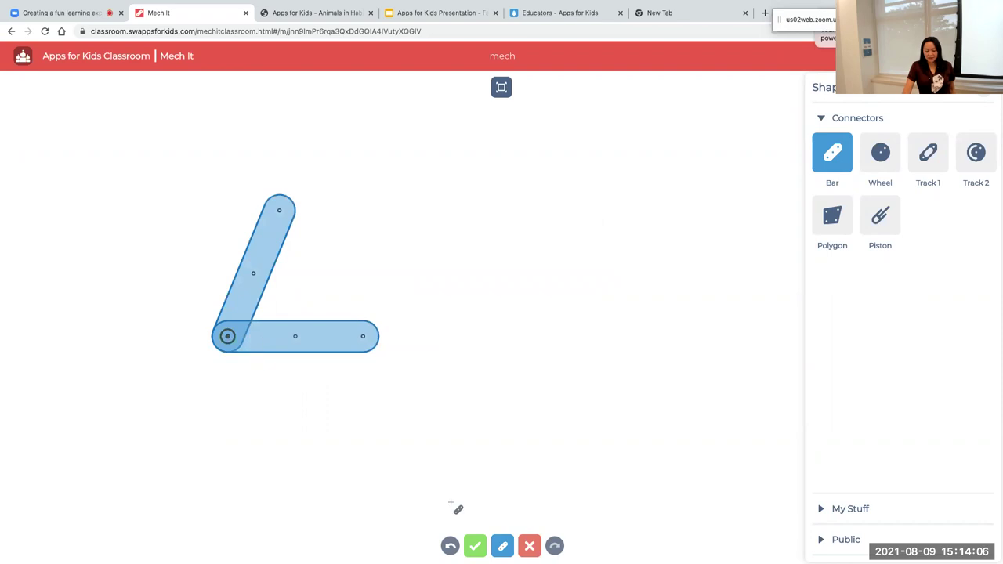
pyautogui.click(469, 548)
# Test anchoring the lower bar, undo it, then pin its end point and swing the arm.
pyautogui.moveTo(348, 342); pyautogui.dragTo(244, 361)
pyautogui.moveTo(340, 294); pyautogui.dragTo(350, 370)
pyautogui.click(306, 409)
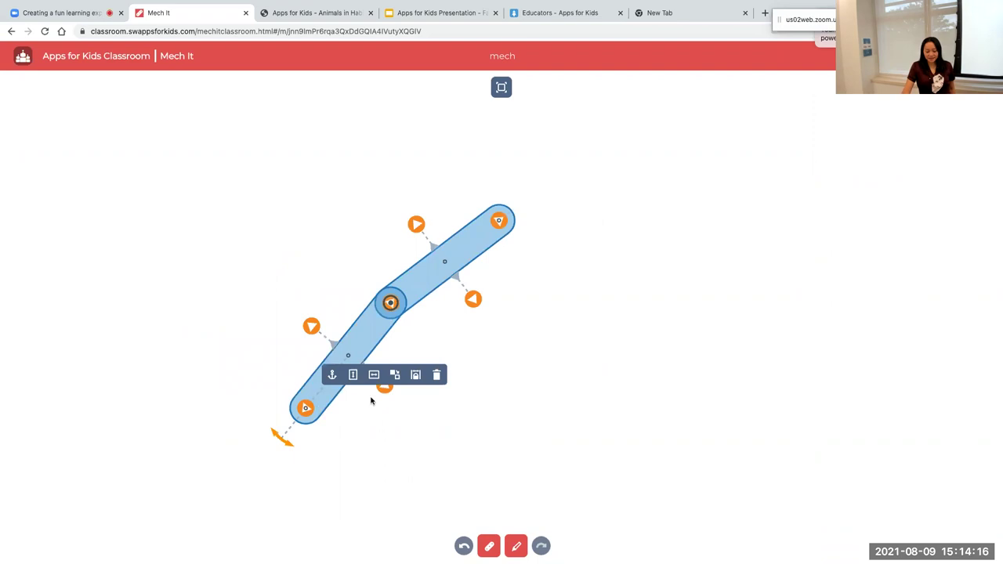
pyautogui.click(331, 374)
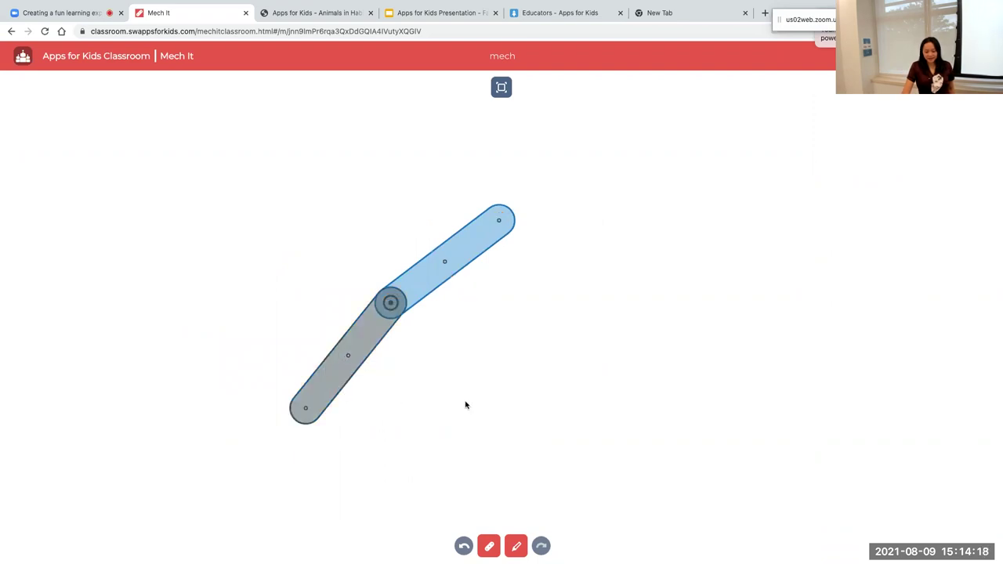
pyautogui.moveTo(481, 288); pyautogui.dragTo(294, 246)
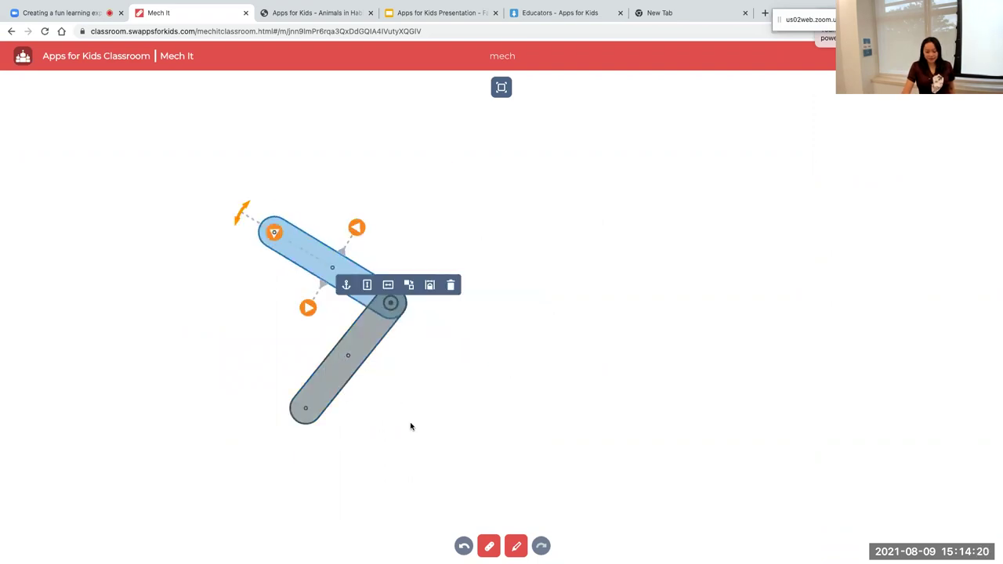
pyautogui.click(464, 546)
pyautogui.click(463, 548)
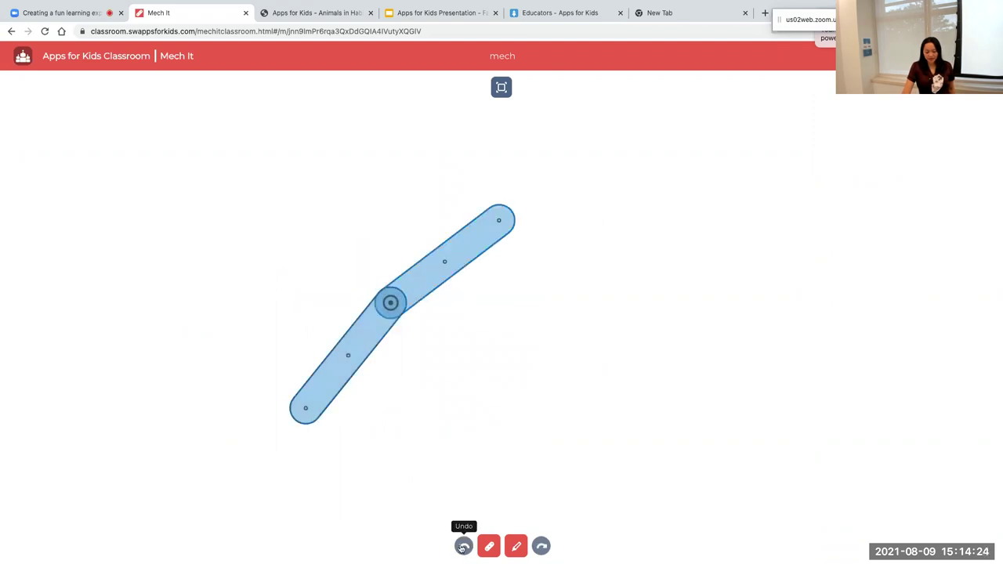
pyautogui.click(332, 379)
pyautogui.moveTo(429, 291); pyautogui.dragTo(473, 327)
# Place a marker on the upper bar's free end and swing the linkage to trace.
pyautogui.click(586, 383)
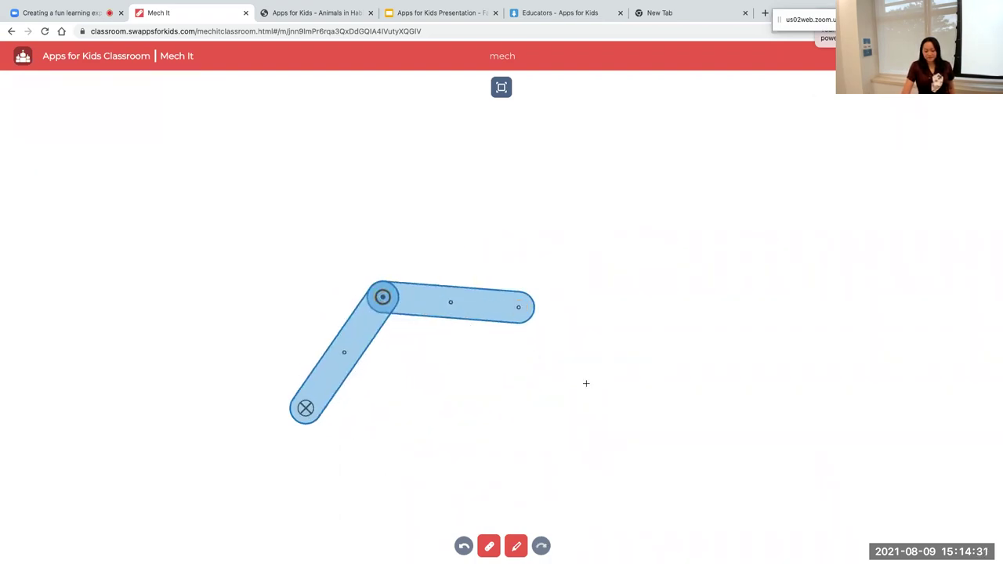
pyautogui.click(516, 546)
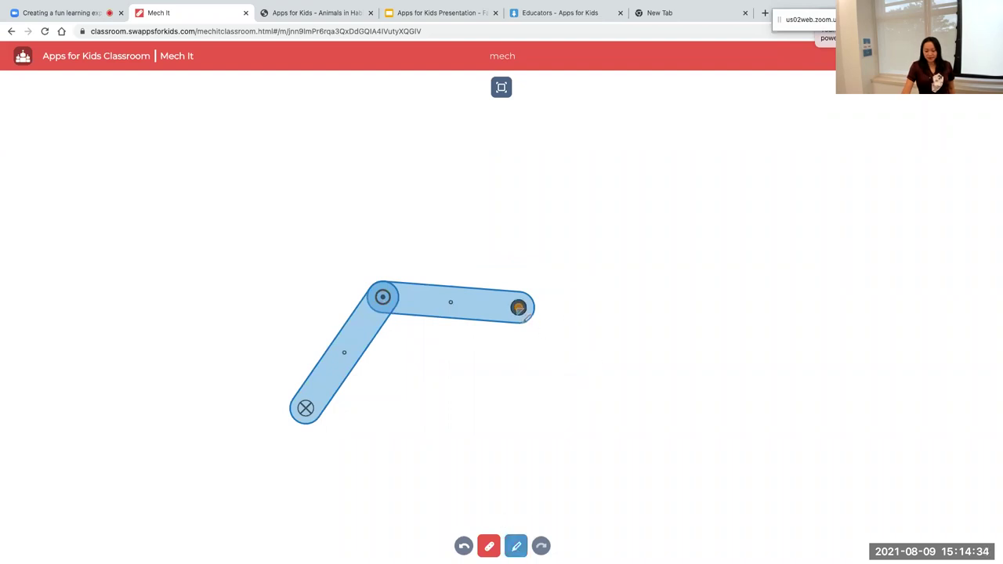
pyautogui.click(516, 546)
pyautogui.moveTo(501, 317)
pyautogui.mouseDown()
pyautogui.moveTo(524, 374)
pyautogui.moveTo(511, 326)
pyautogui.moveTo(405, 289)
pyautogui.moveTo(540, 361)
pyautogui.moveTo(456, 285)
pyautogui.moveTo(323, 327)
pyautogui.moveTo(290, 323)
pyautogui.moveTo(578, 304)
pyautogui.mouseUp()
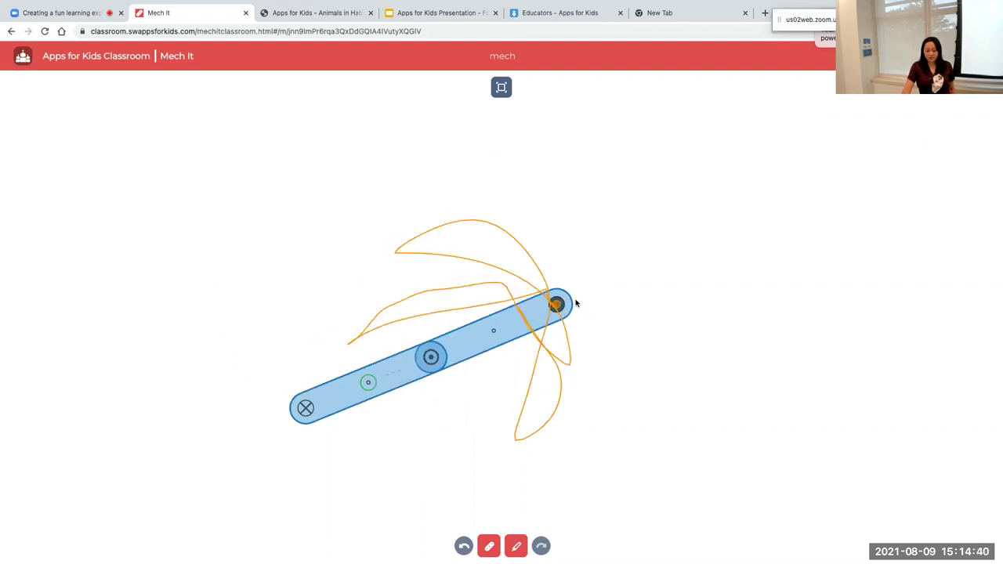
# Make the fixed joint a motor, run the simulation to draw orange paths, then stop.
pyautogui.click(307, 408)
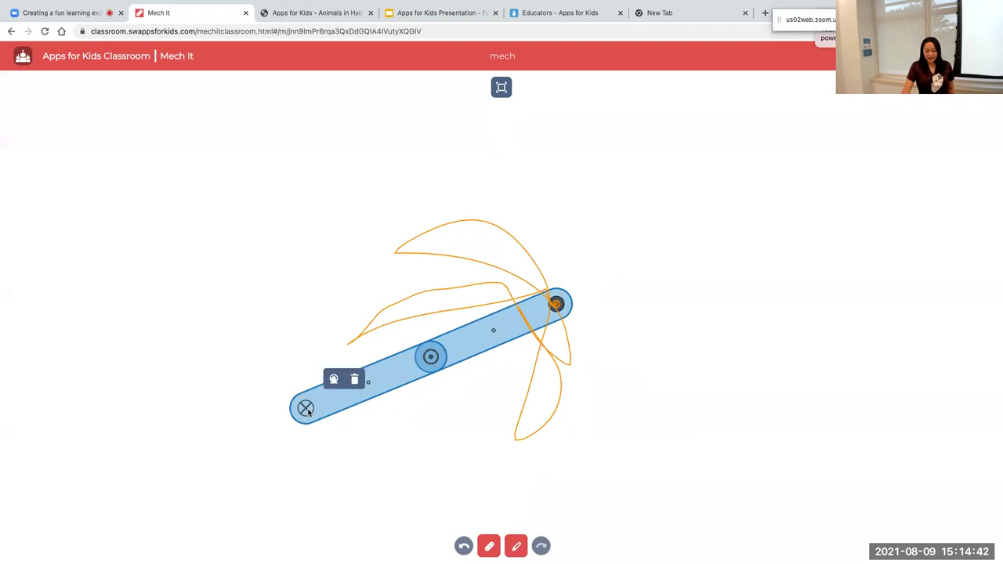
pyautogui.click(334, 381)
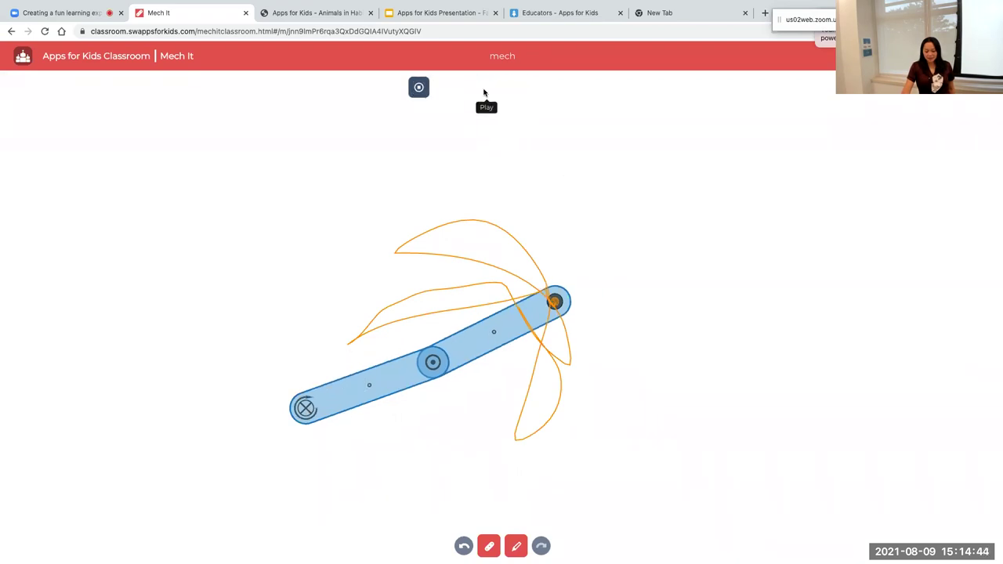
pyautogui.click(485, 87)
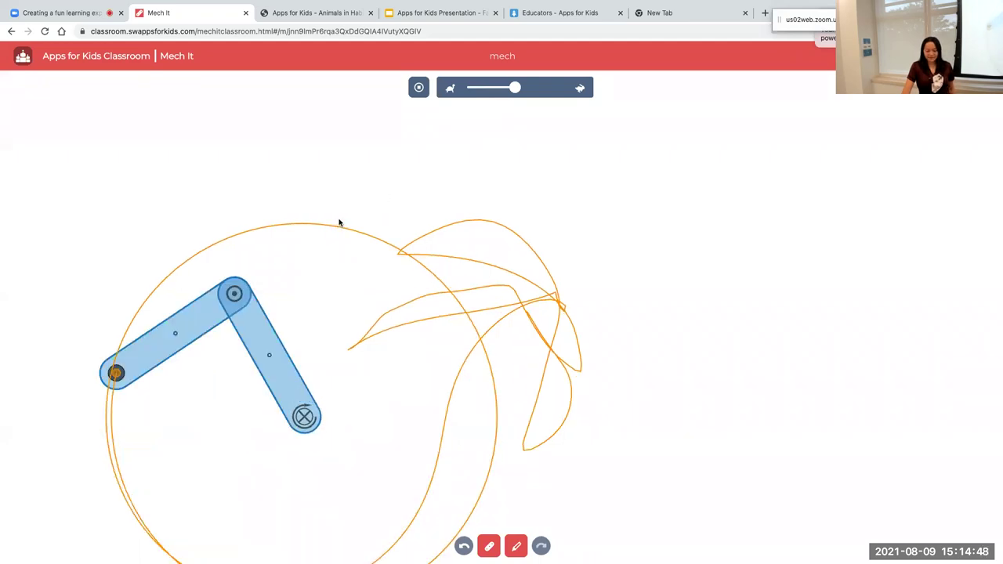
pyautogui.scroll(2, 355, 229)
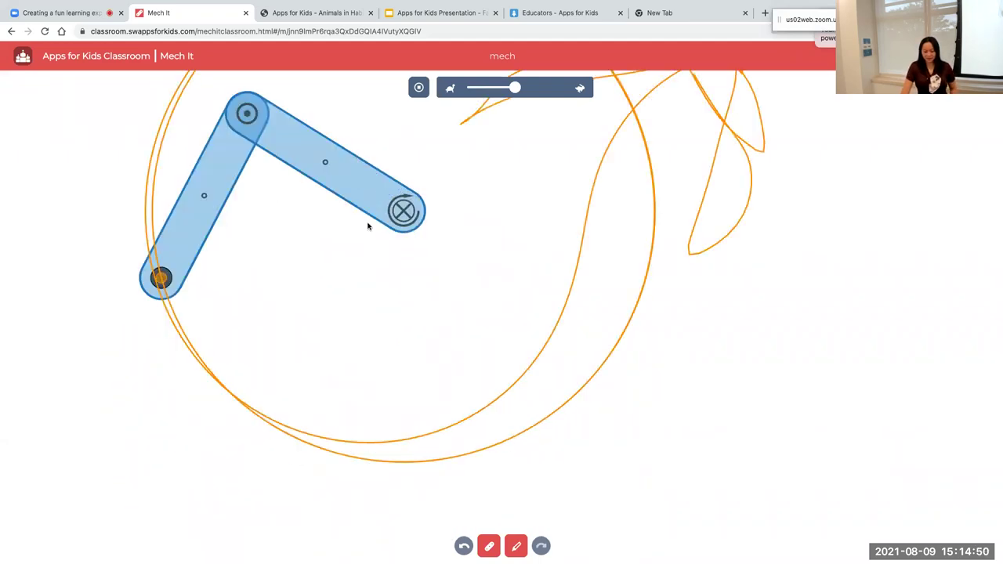
pyautogui.scroll(-1, 423, 189)
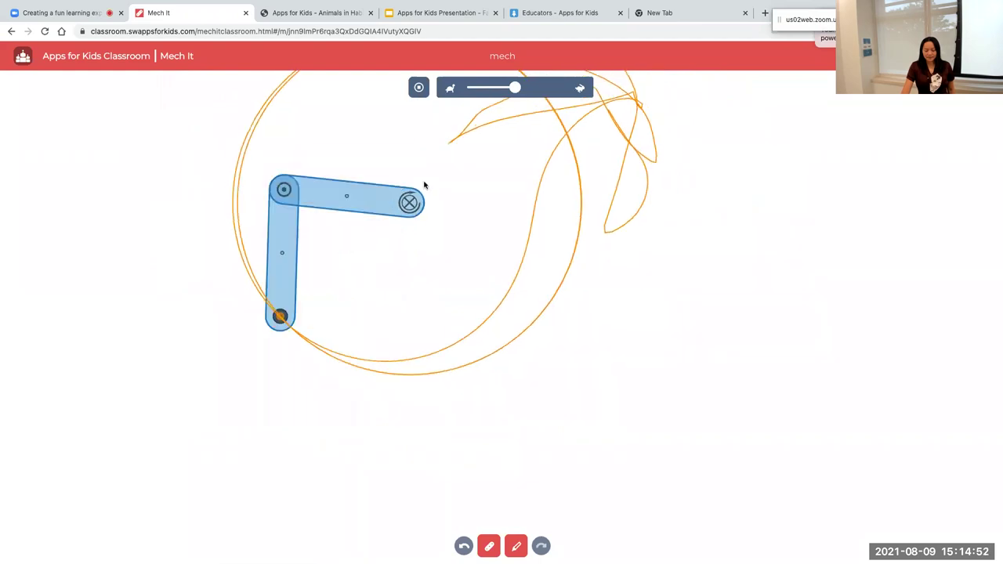
pyautogui.click(418, 87)
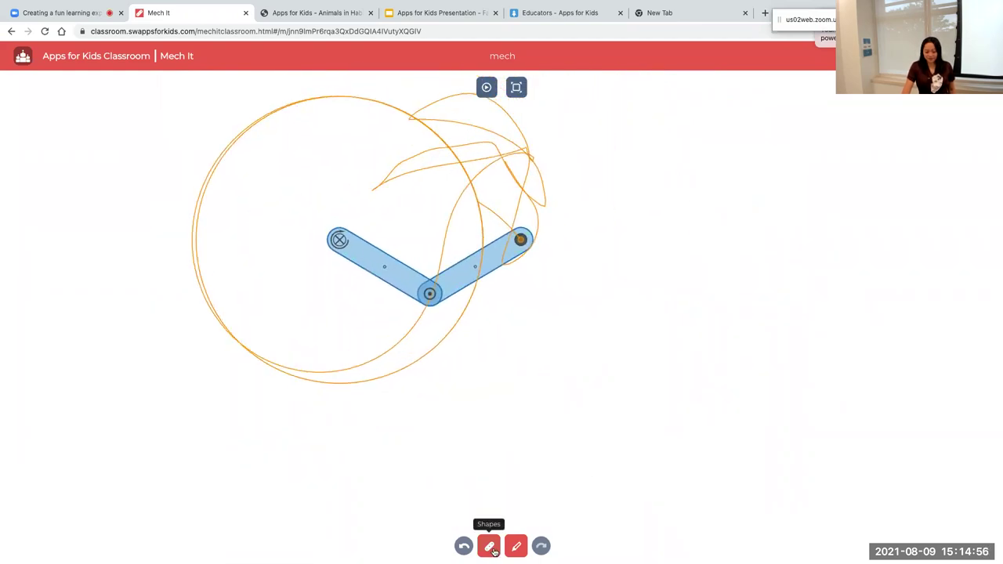
# Draw a large wheel right of the linkage with a rod rising from its rim.
pyautogui.click(493, 551)
pyautogui.click(880, 169)
pyautogui.moveTo(680, 319); pyautogui.dragTo(736, 255)
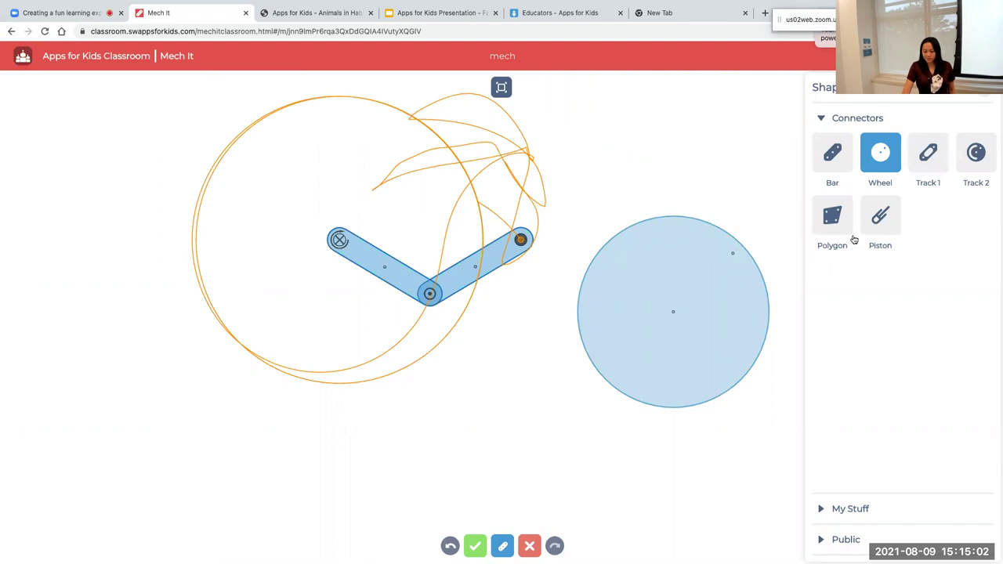
pyautogui.click(833, 156)
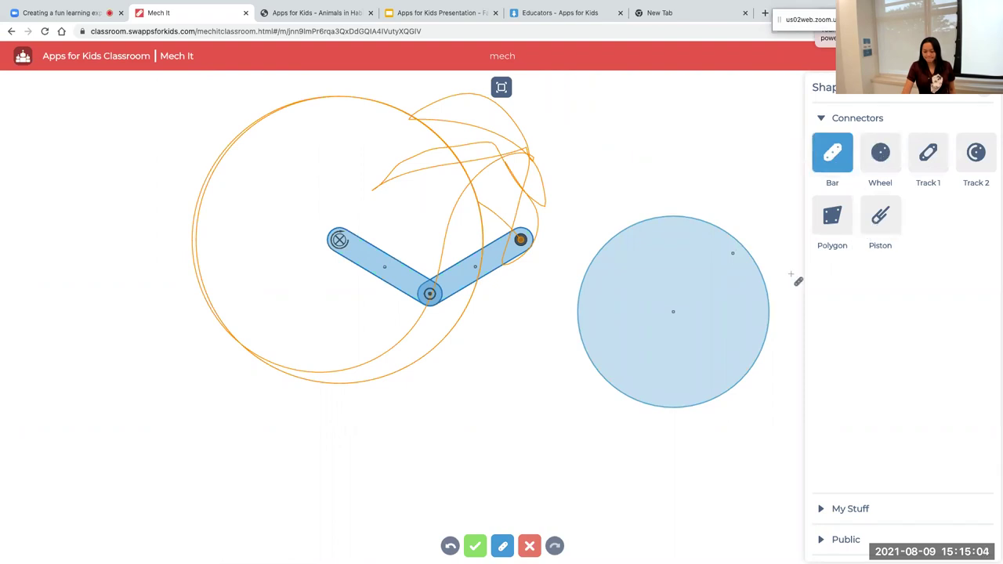
pyautogui.moveTo(733, 253)
pyautogui.mouseDown()
pyautogui.moveTo(781, 273)
pyautogui.moveTo(752, 127)
pyautogui.mouseUp()
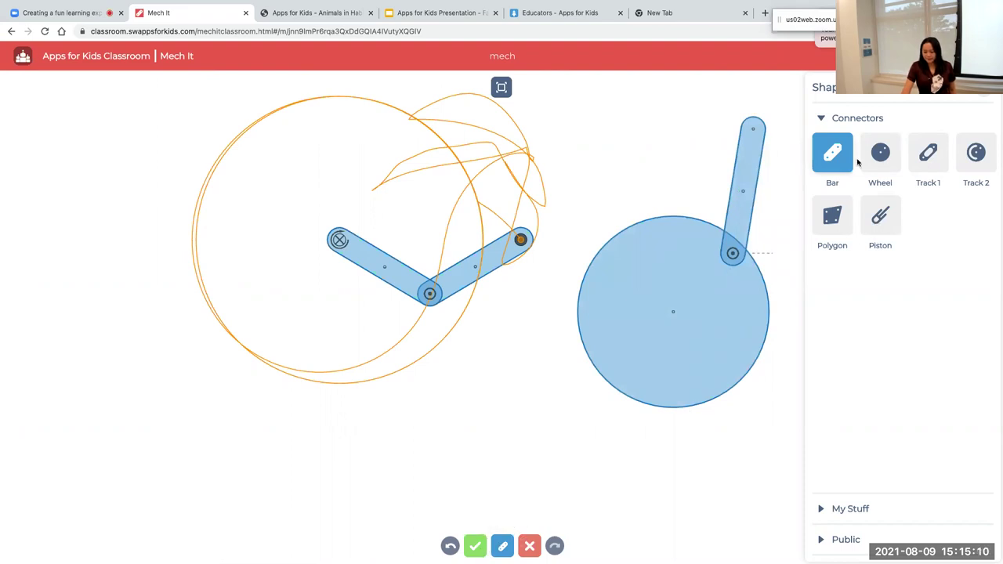
# Add a long slotted track near the bottom, undo the extra one, and join an upright bar to it.
pyautogui.click(929, 152)
pyautogui.moveTo(116, 433)
pyautogui.mouseDown()
pyautogui.moveTo(376, 441)
pyautogui.moveTo(369, 434)
pyautogui.moveTo(530, 473)
pyautogui.mouseUp()
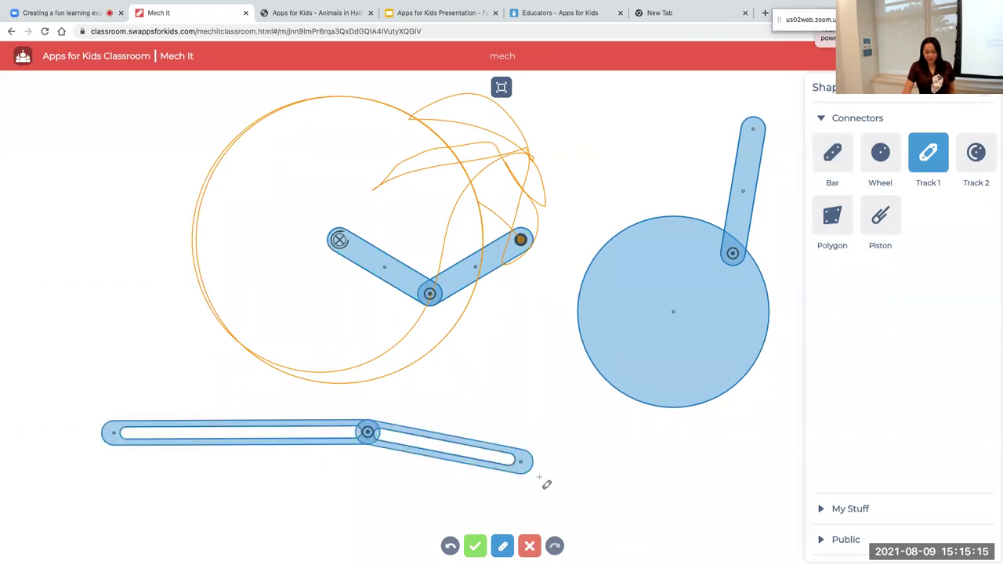
pyautogui.click(452, 548)
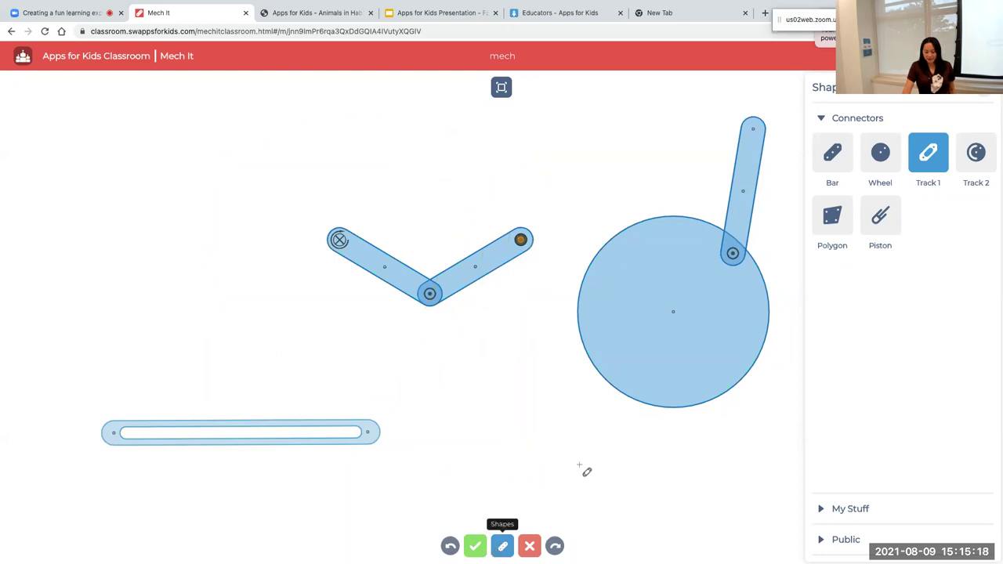
pyautogui.click(829, 160)
pyautogui.moveTo(289, 284)
pyautogui.mouseDown()
pyautogui.moveTo(225, 410)
pyautogui.moveTo(196, 421)
pyautogui.moveTo(240, 321)
pyautogui.moveTo(268, 446)
pyautogui.moveTo(282, 440)
pyautogui.mouseUp()
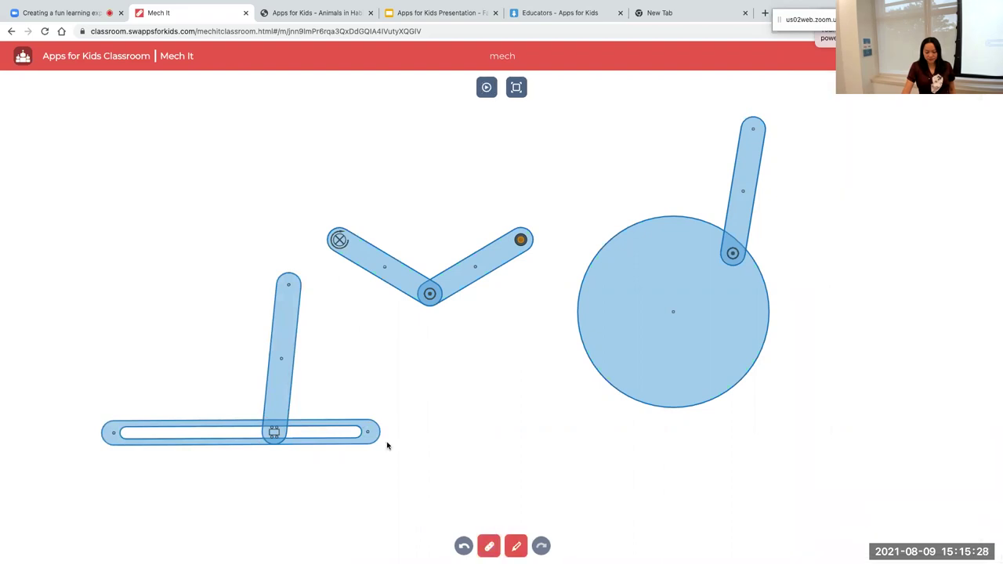
# Fix the slotted track, tilt its upright bar right, and make the wheel's centre pin a motor.
pyautogui.click(124, 441)
pyautogui.click(148, 410)
pyautogui.click(290, 353)
pyautogui.moveTo(290, 354); pyautogui.dragTo(471, 434)
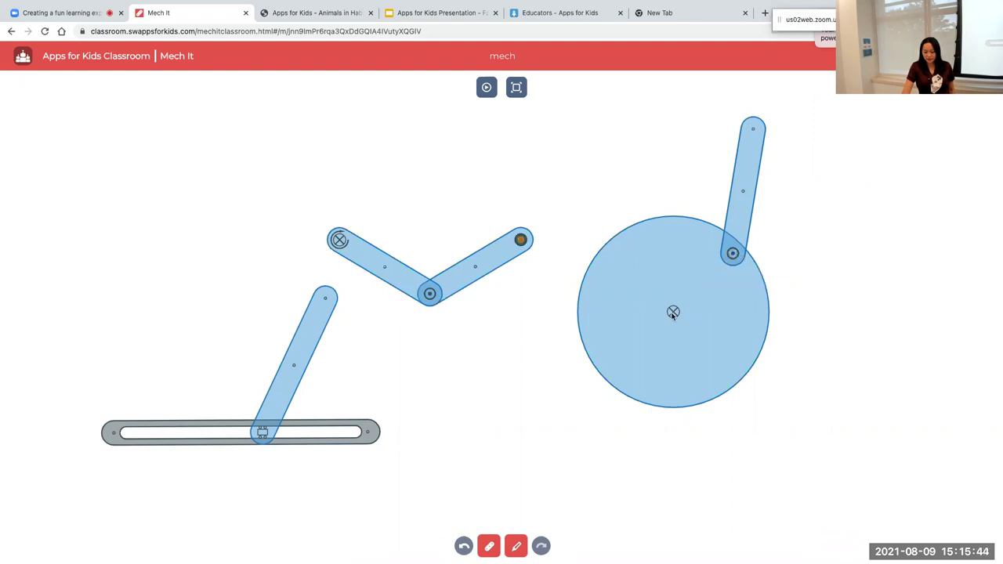
pyautogui.click(700, 282)
# Place a marker on the rod's top pin and set its colour to blue.
pyautogui.click(516, 546)
pyautogui.click(754, 129)
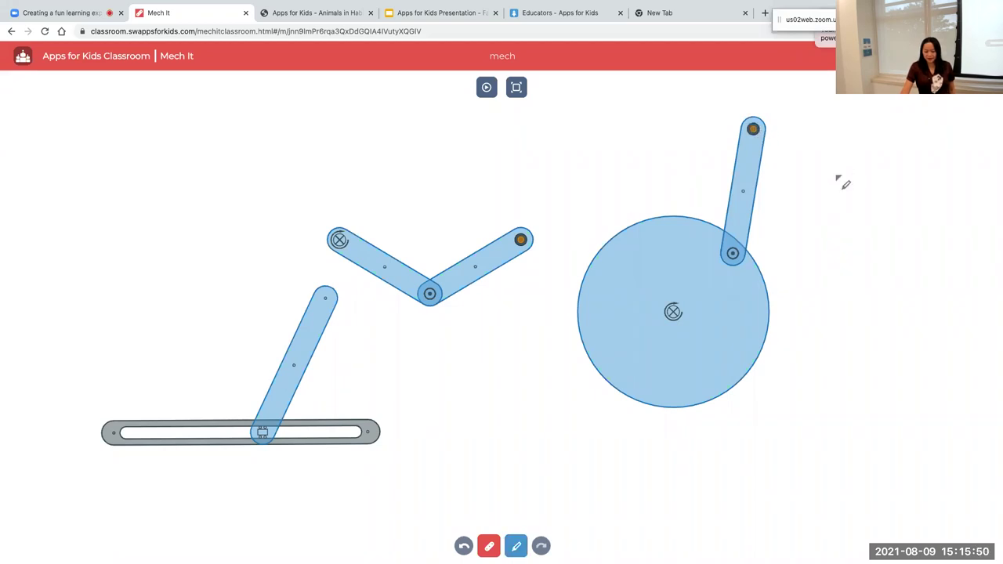
pyautogui.click(516, 546)
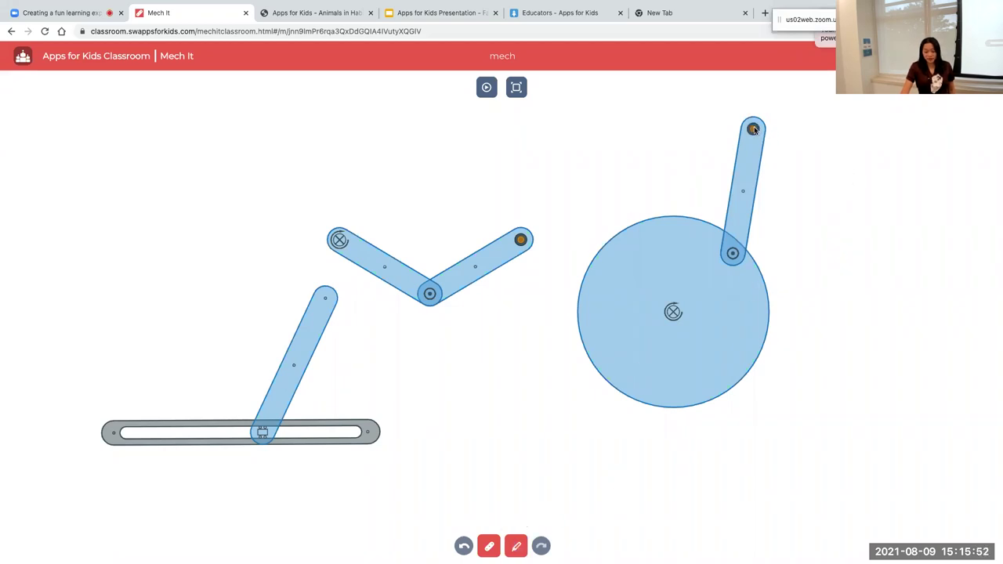
pyautogui.click(754, 129)
pyautogui.click(823, 152)
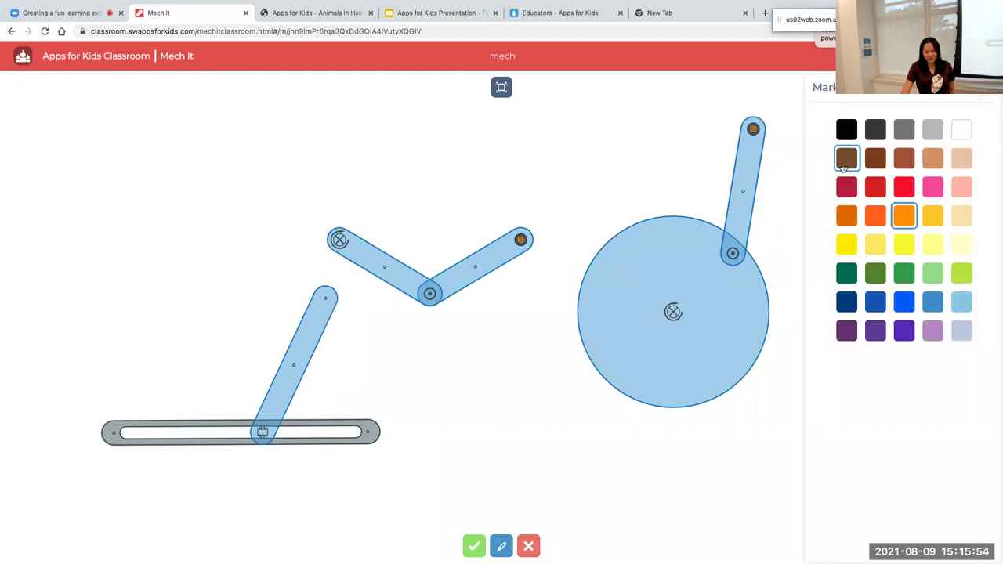
pyautogui.click(904, 302)
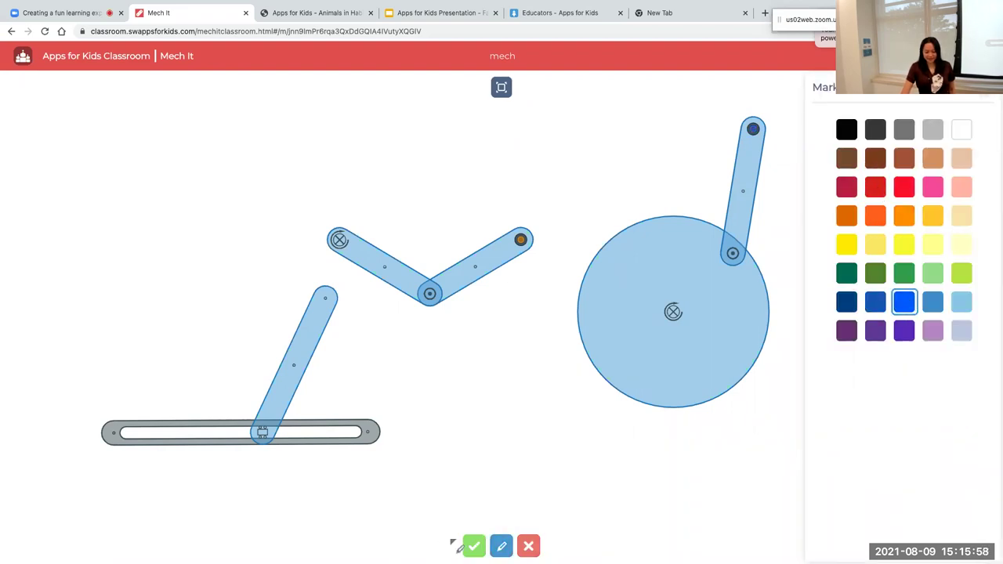
pyautogui.click(473, 547)
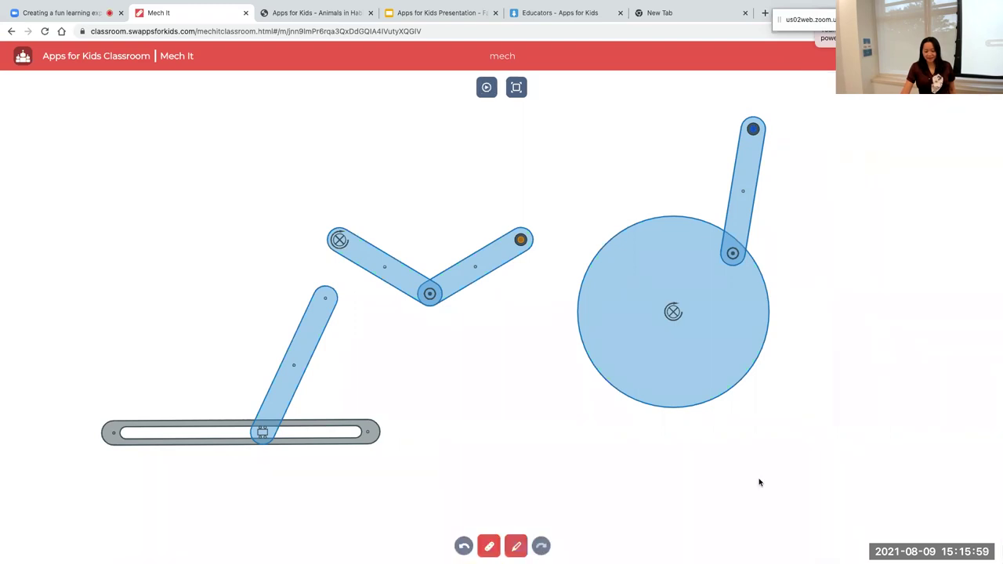
# Run the simulation, raise its speed, then stop it.
pyautogui.click(486, 87)
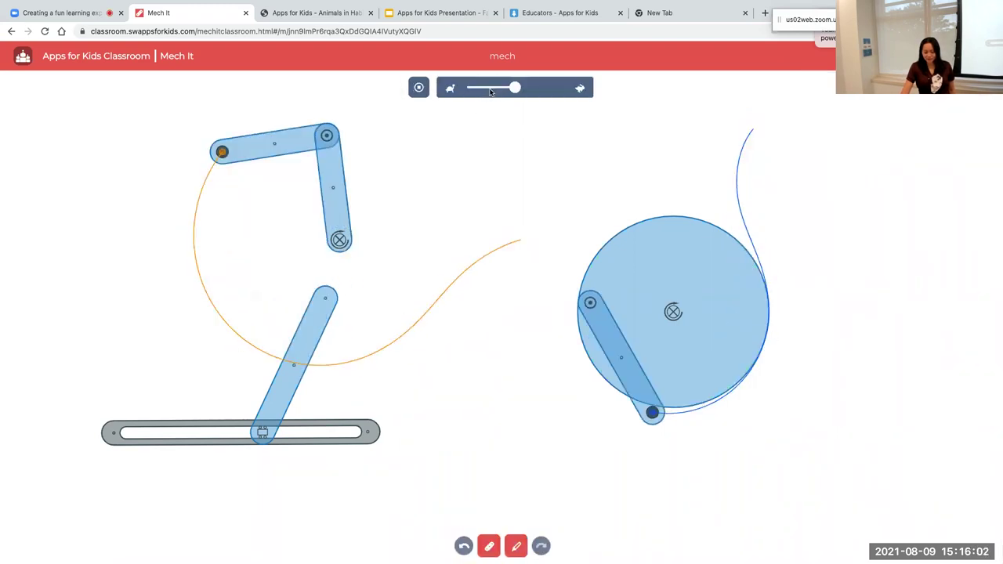
pyautogui.click(475, 89)
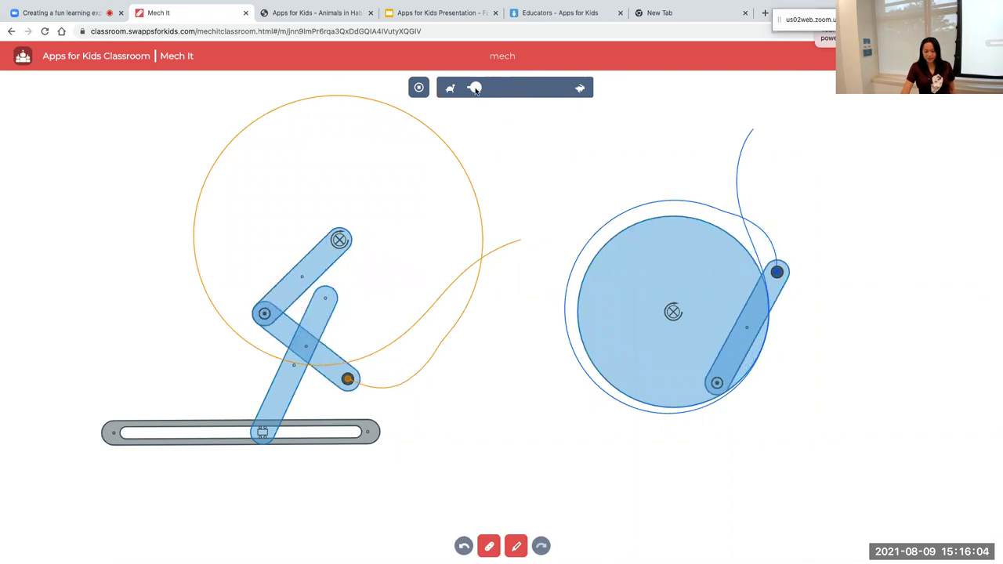
pyautogui.moveTo(476, 89); pyautogui.dragTo(513, 87)
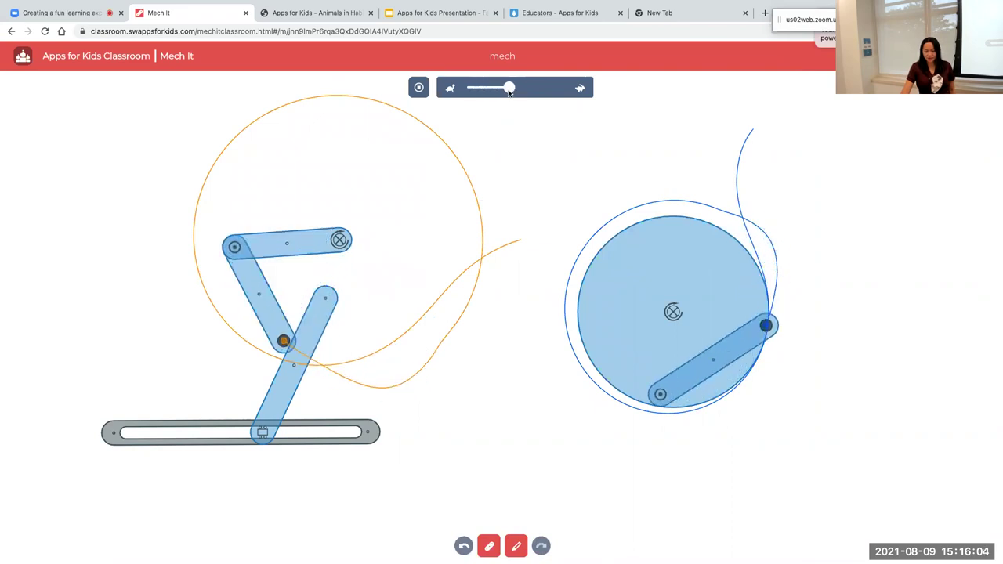
pyautogui.click(560, 88)
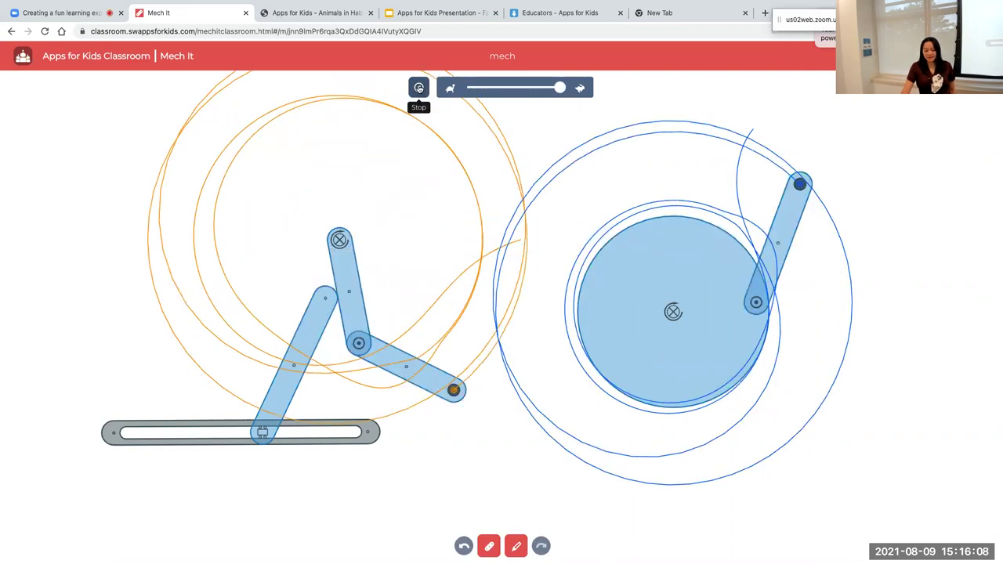
pyautogui.click(419, 88)
pyautogui.scroll(-5, 584, 192)
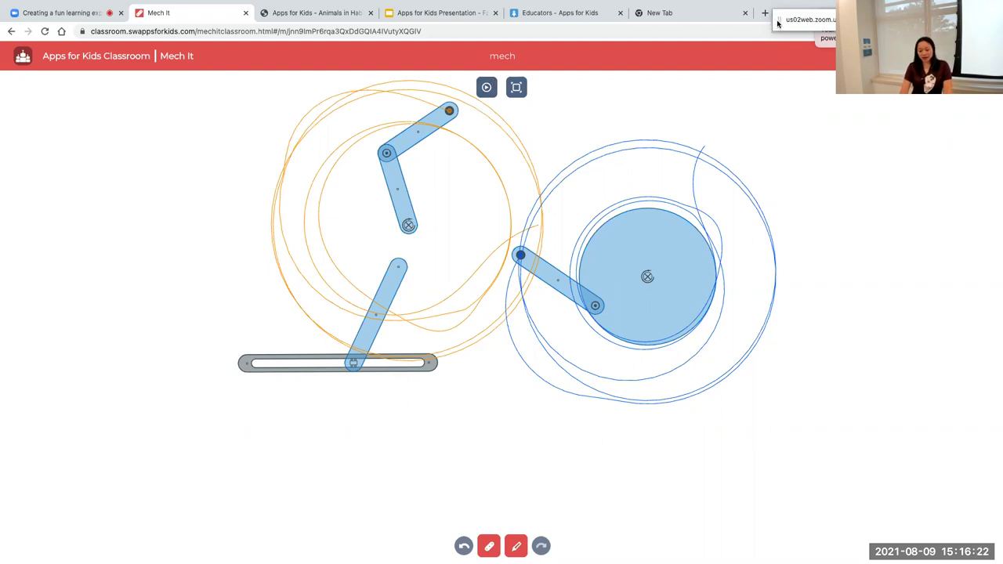
pyautogui.moveTo(778, 22); pyautogui.dragTo(781, 74)
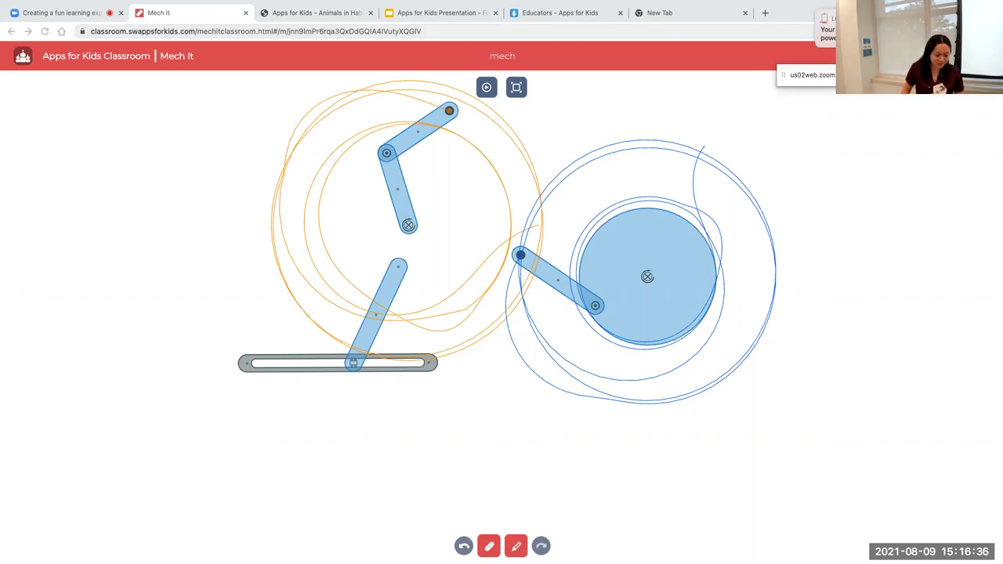
pyautogui.press('ctrl+super+f')
pyautogui.moveTo(986, 561)
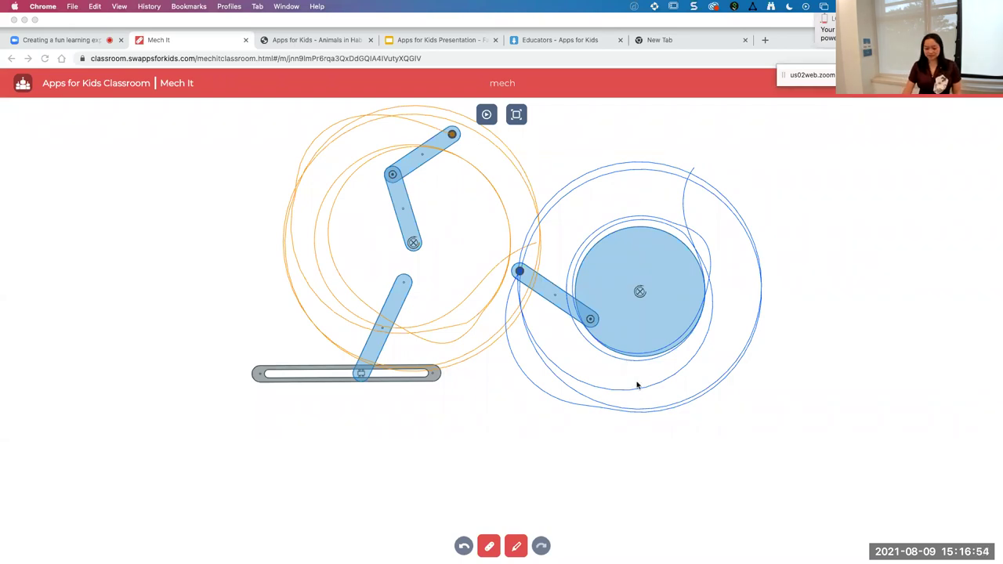
pyautogui.press('ctrl+super+f')
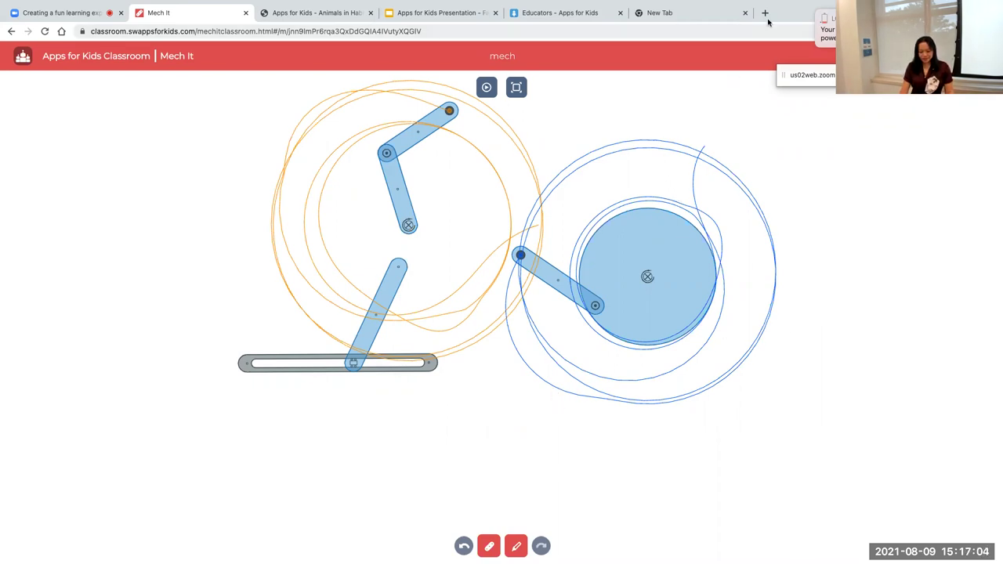
# Load beta.swappsforkids.com in the new tab, log in, and open the Untitled project.
pyautogui.click(675, 17)
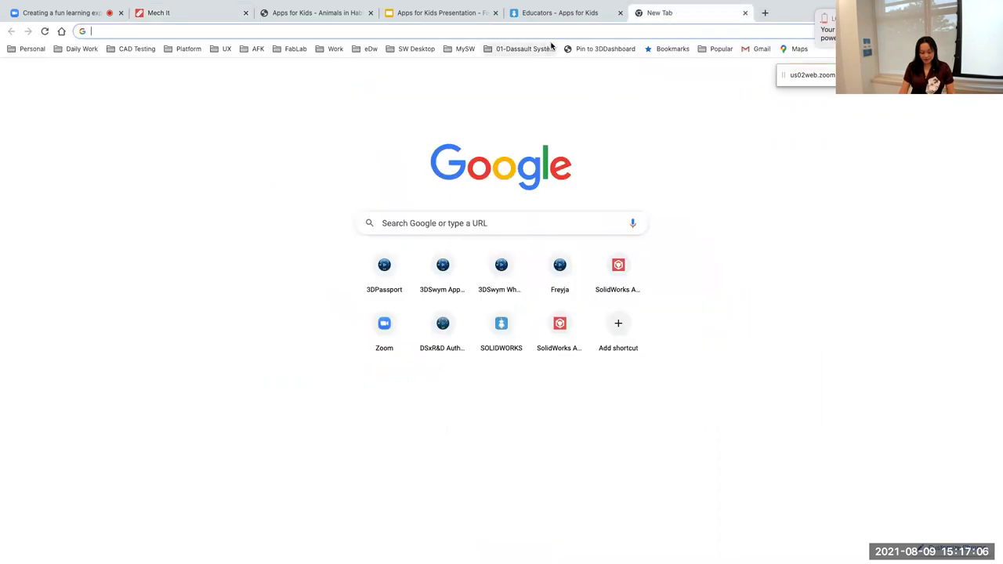
pyautogui.write('be')
pyautogui.press('Return')
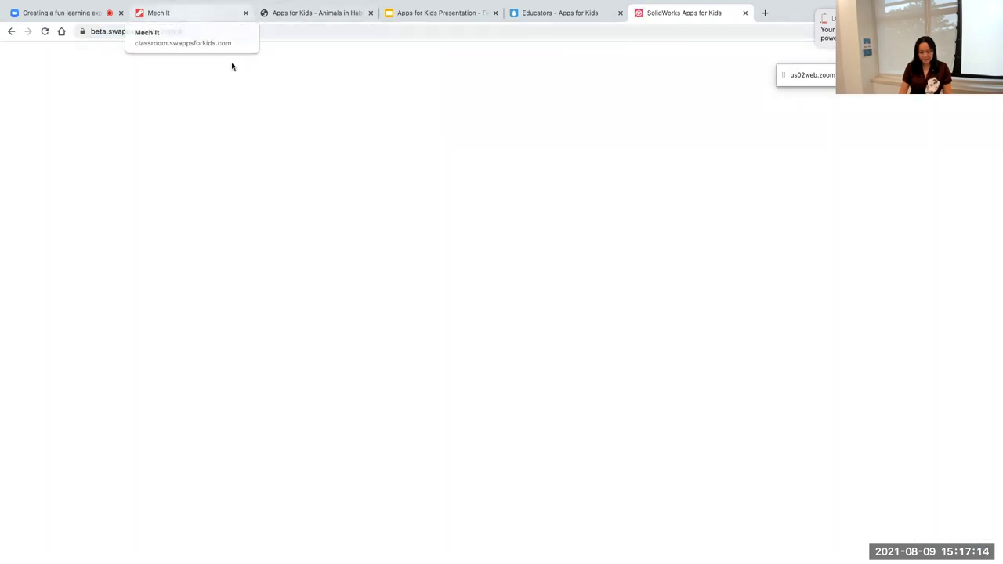
pyautogui.click(471, 234)
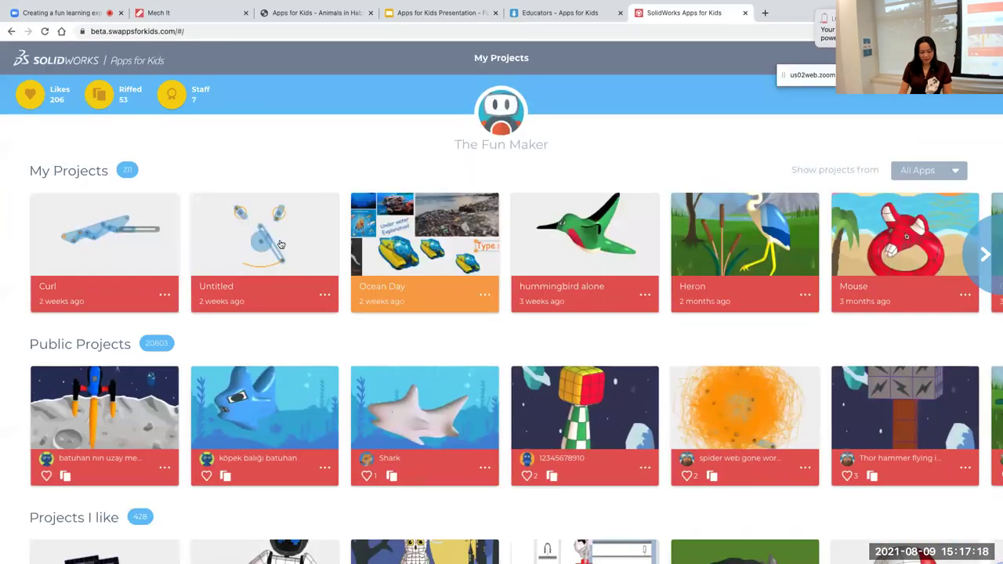
pyautogui.click(281, 244)
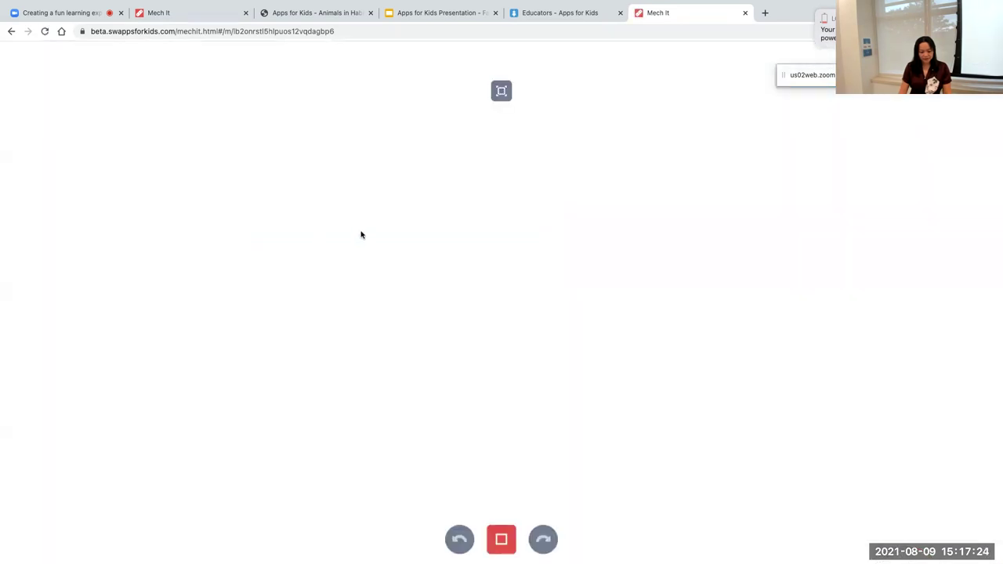
# Play and stop the Untitled mechanism's animation, then return to the home page.
pyautogui.click(486, 91)
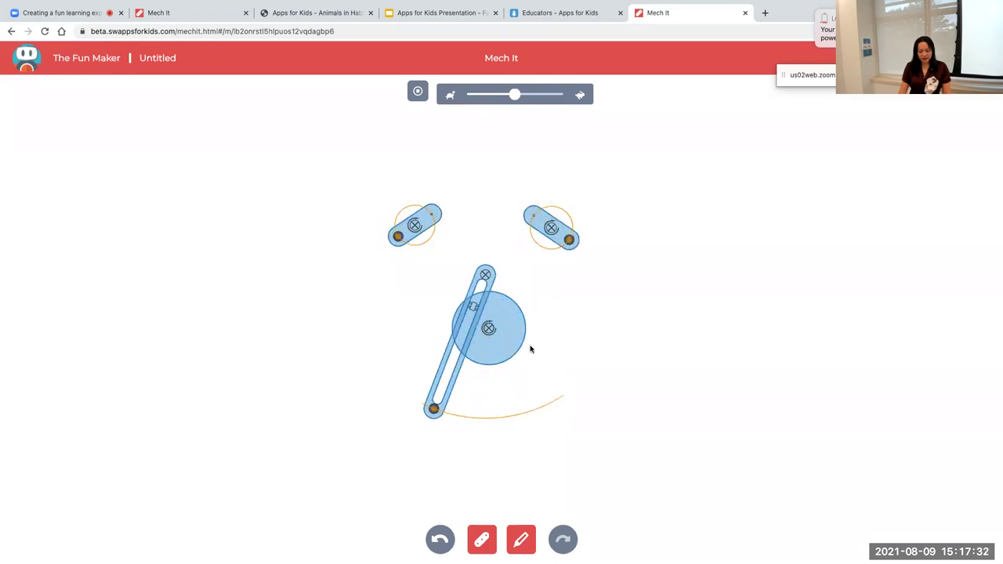
pyautogui.click(418, 91)
pyautogui.click(28, 66)
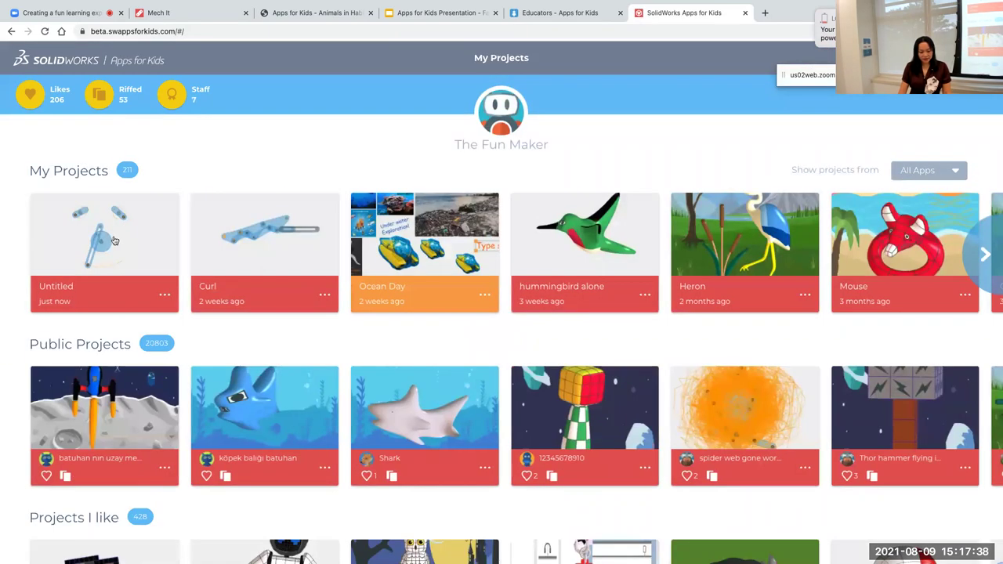
# Open the Curl linkage, drag its ends into two new poses, and go back to My Projects.
pyautogui.click(227, 229)
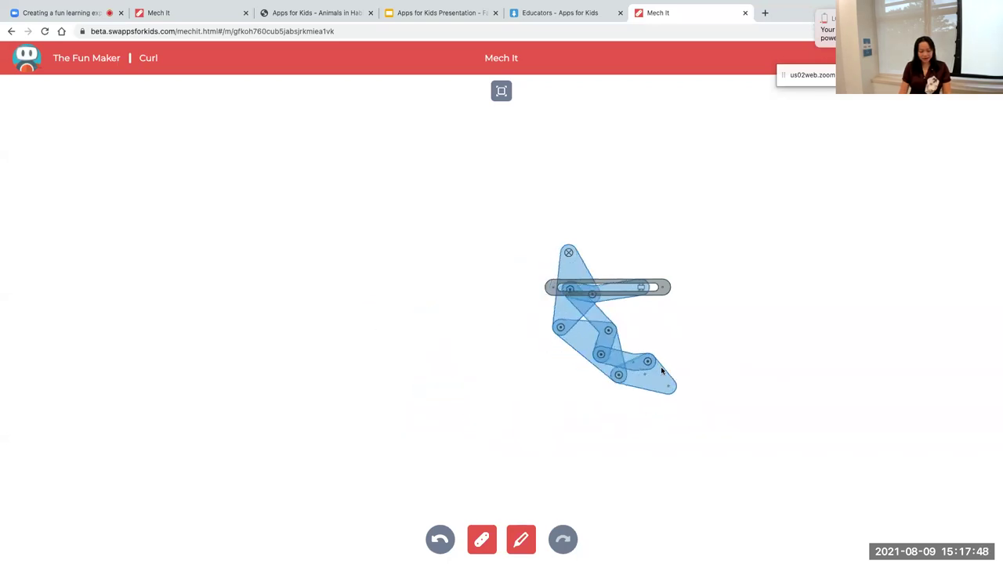
pyautogui.moveTo(573, 400); pyautogui.dragTo(392, 372)
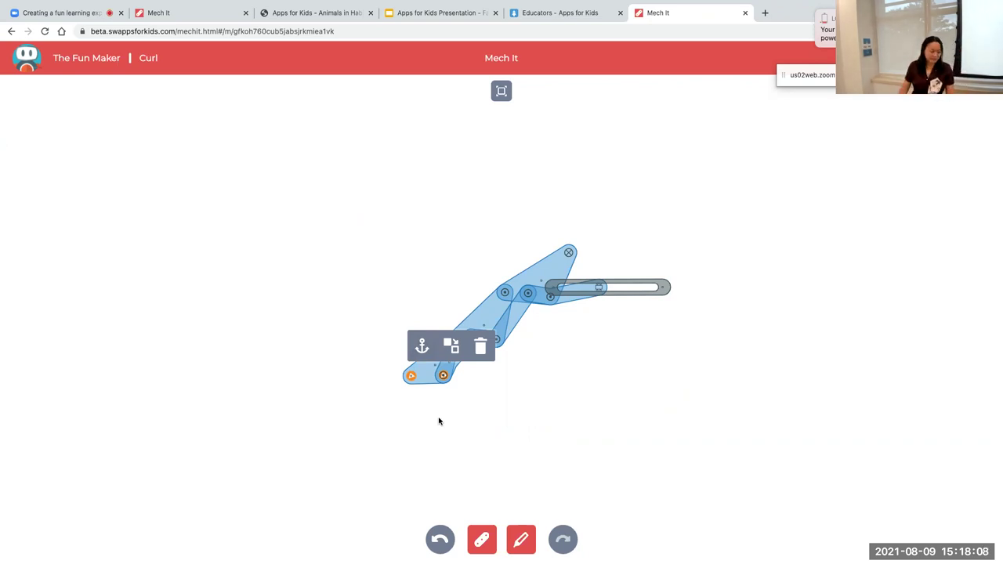
pyautogui.moveTo(427, 381); pyautogui.dragTo(314, 334)
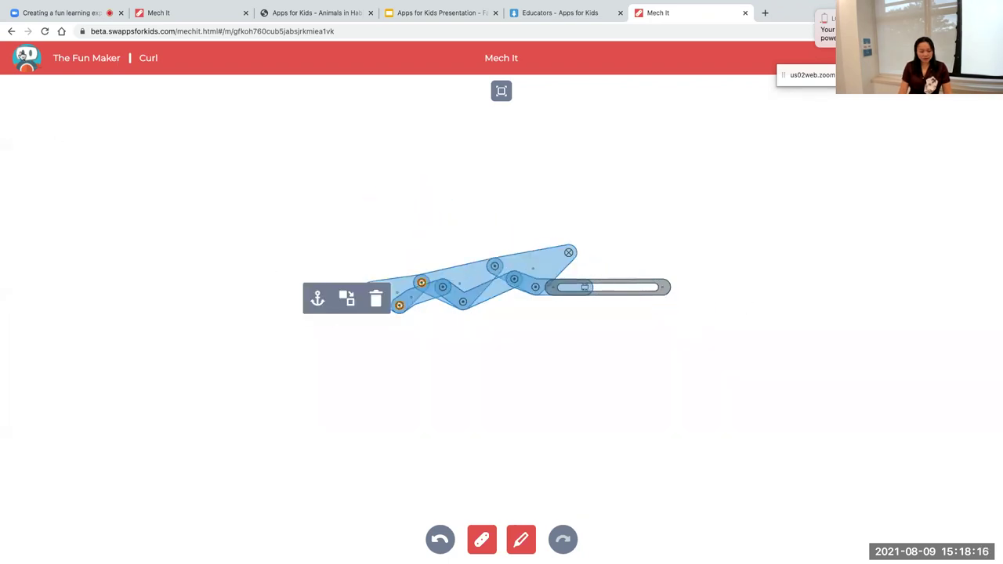
pyautogui.click(22, 55)
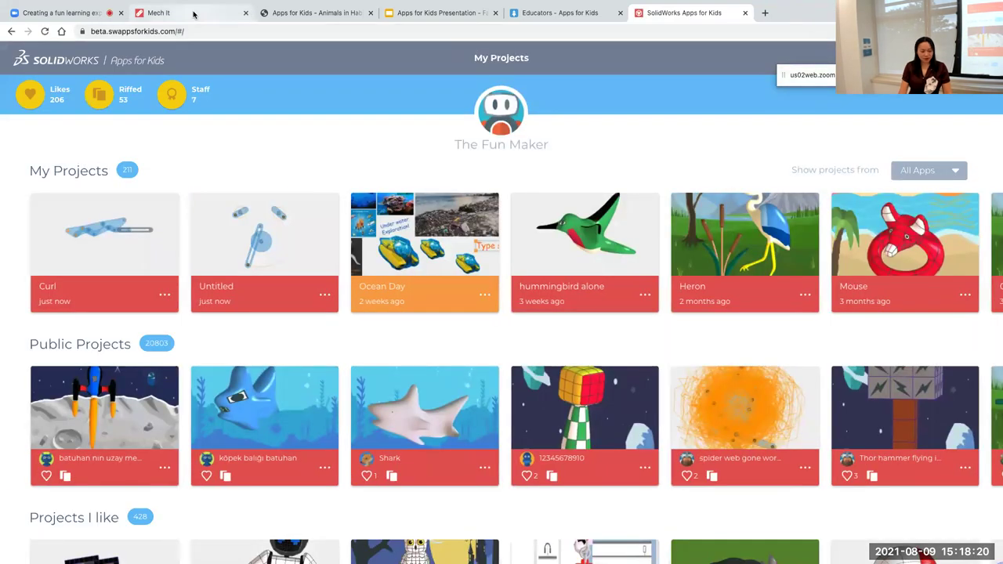
# In the classroom tab's My Projects, open the pink Untitled model in Shape It.
pyautogui.click(194, 13)
pyautogui.click(22, 56)
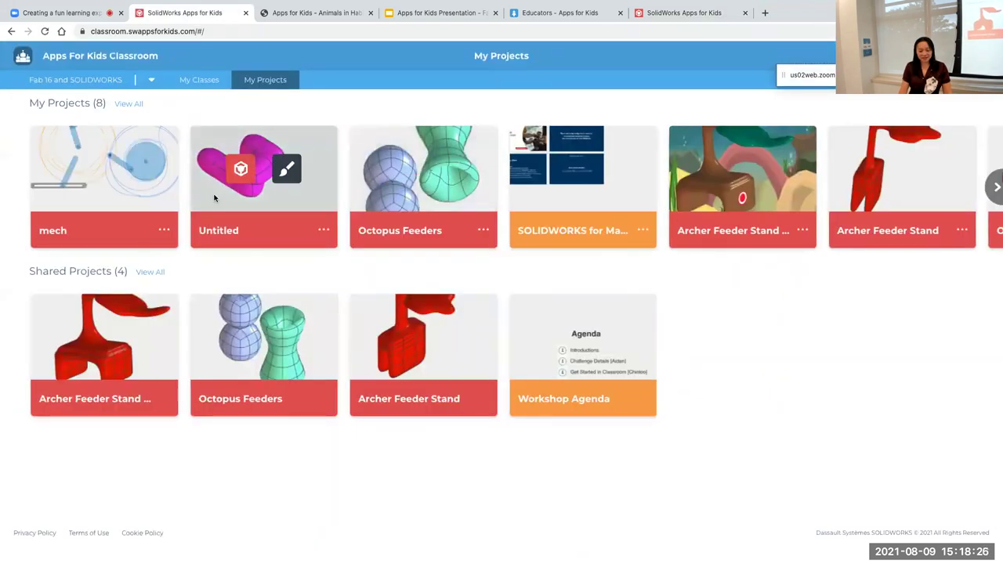
pyautogui.click(241, 171)
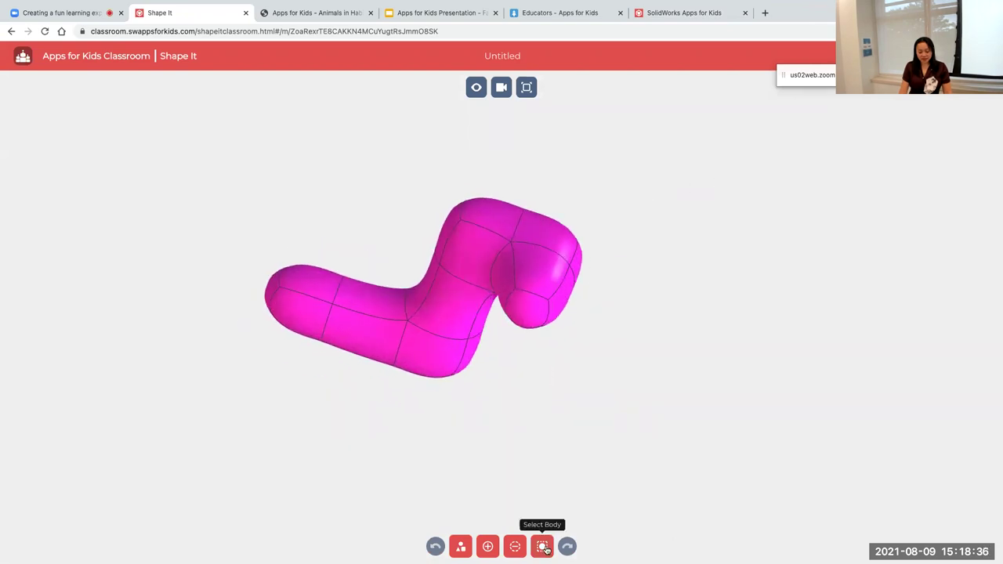
# Add a ball above the pink shape and select it.
pyautogui.click(461, 547)
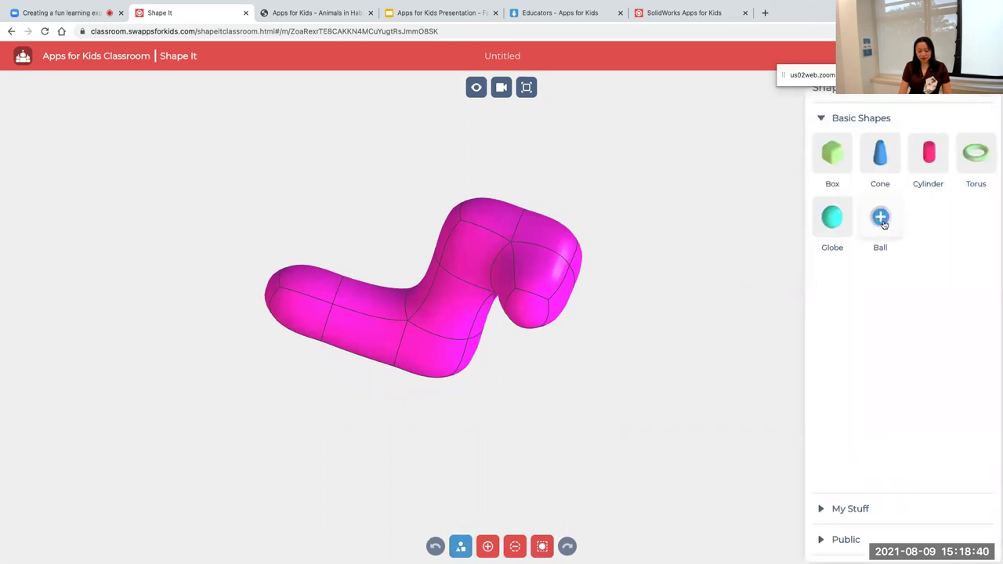
pyautogui.click(900, 224)
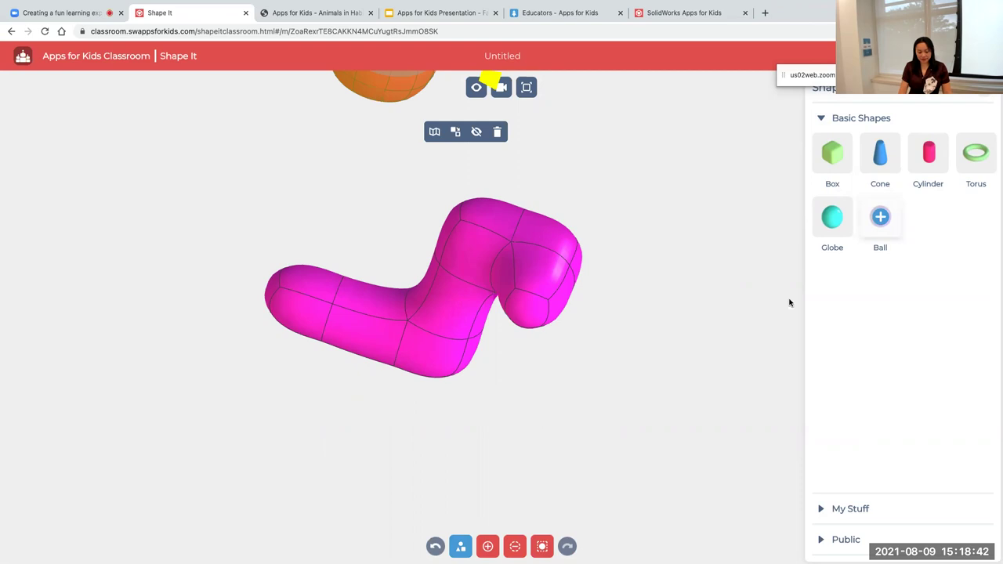
pyautogui.click(460, 547)
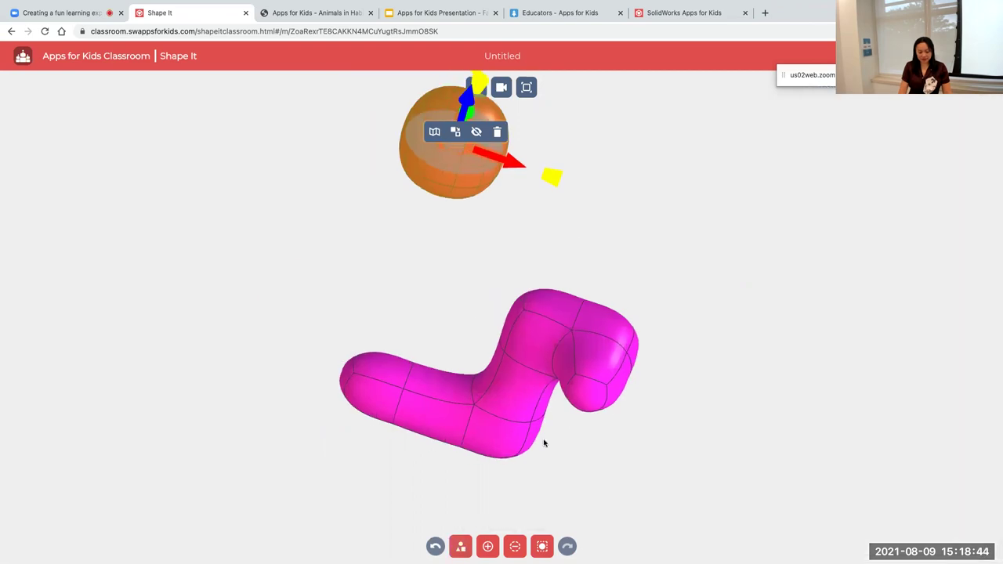
pyautogui.moveTo(656, 220); pyautogui.dragTo(672, 170)
pyautogui.click(443, 195)
pyautogui.click(443, 195)
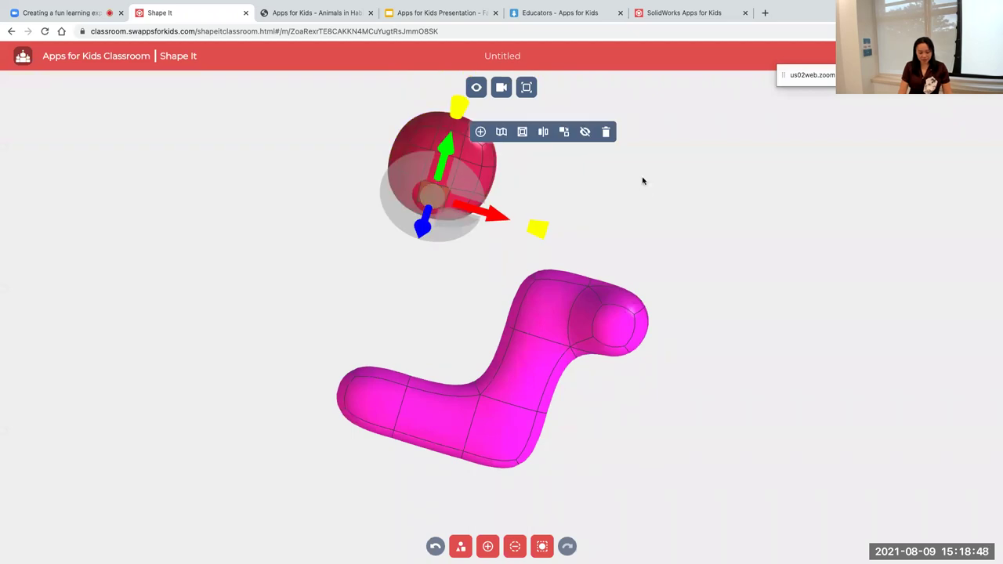
pyautogui.click(473, 213)
pyautogui.click(432, 200)
# Bridge the ball to a face on the pink shape, forming one red model.
pyautogui.moveTo(780, 179); pyautogui.dragTo(757, 271)
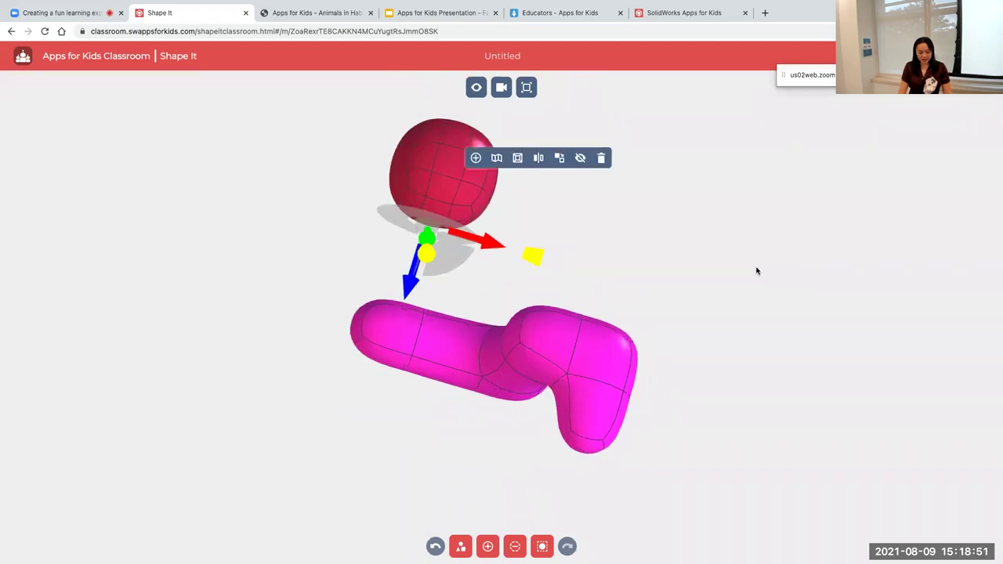
pyautogui.click(395, 336)
pyautogui.moveTo(572, 253); pyautogui.dragTo(613, 274)
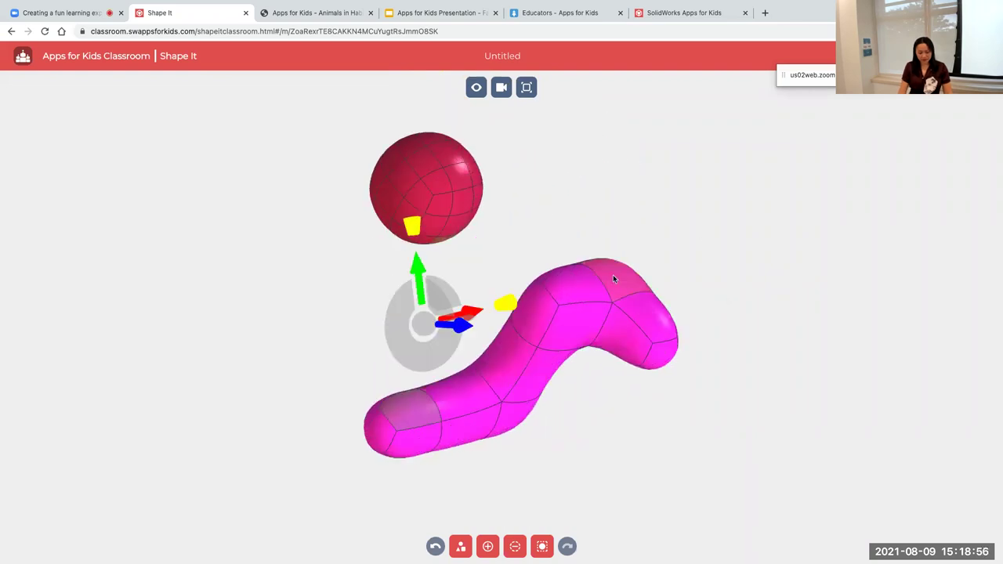
pyautogui.click(582, 248)
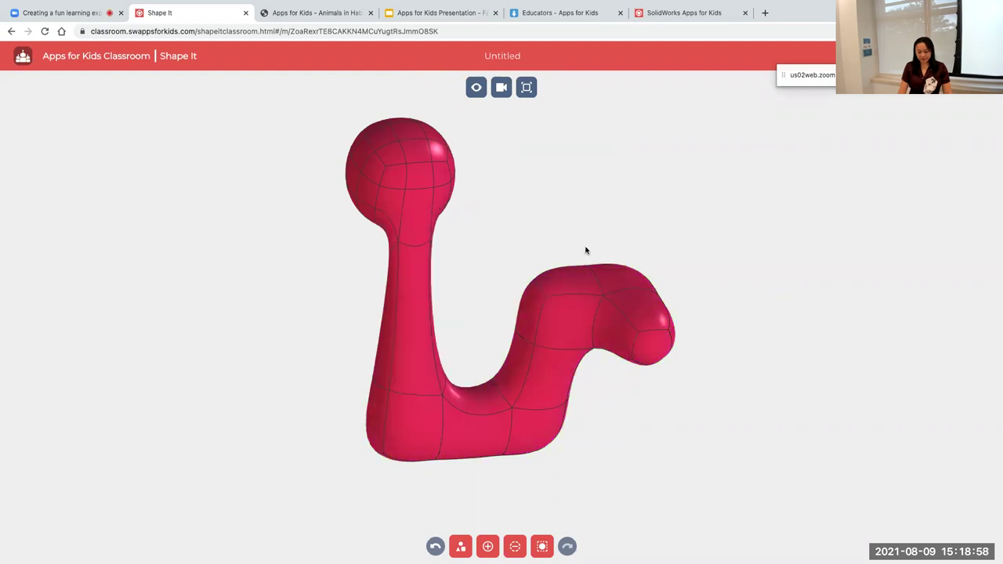
pyautogui.moveTo(759, 376); pyautogui.dragTo(824, 349)
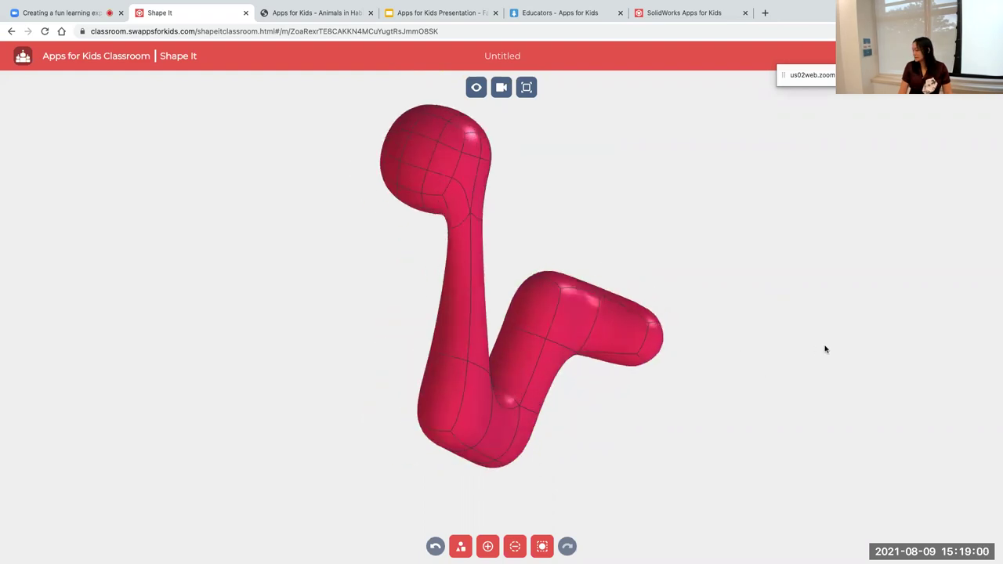
pyautogui.moveTo(797, 376); pyautogui.dragTo(713, 388)
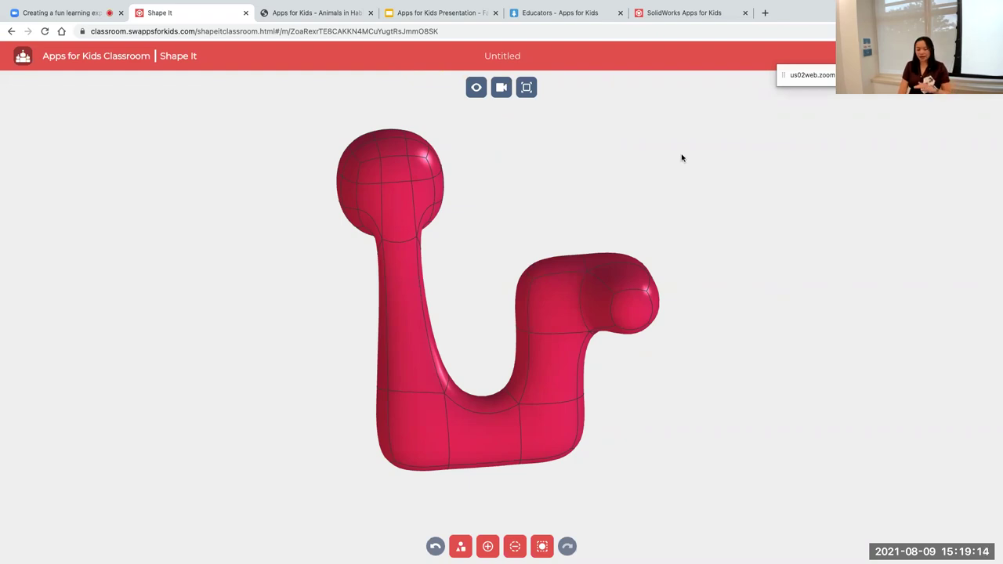
pyautogui.click(688, 13)
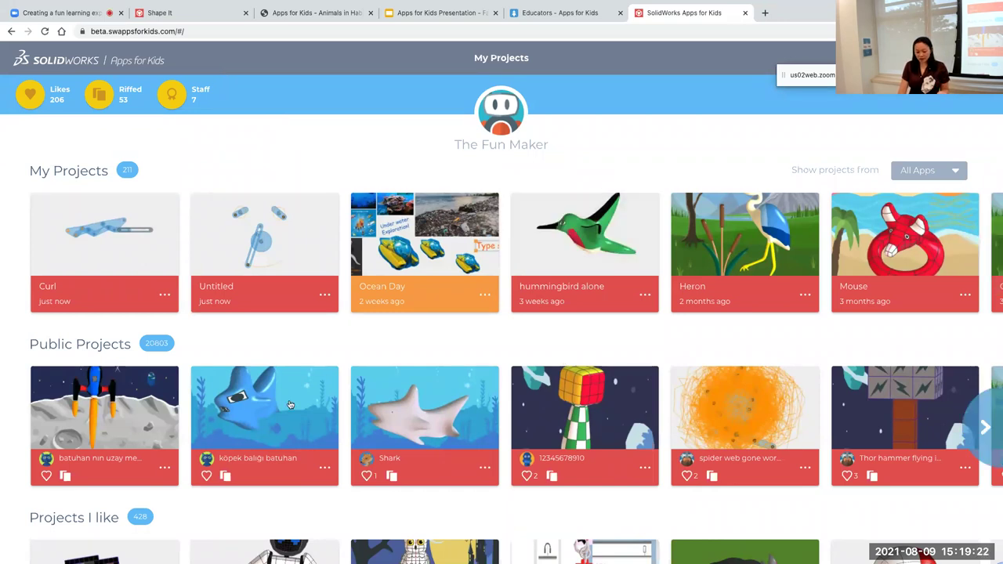
# Browse the Public Projects gallery, then return to the classroom My Projects page.
pyautogui.click(148, 346)
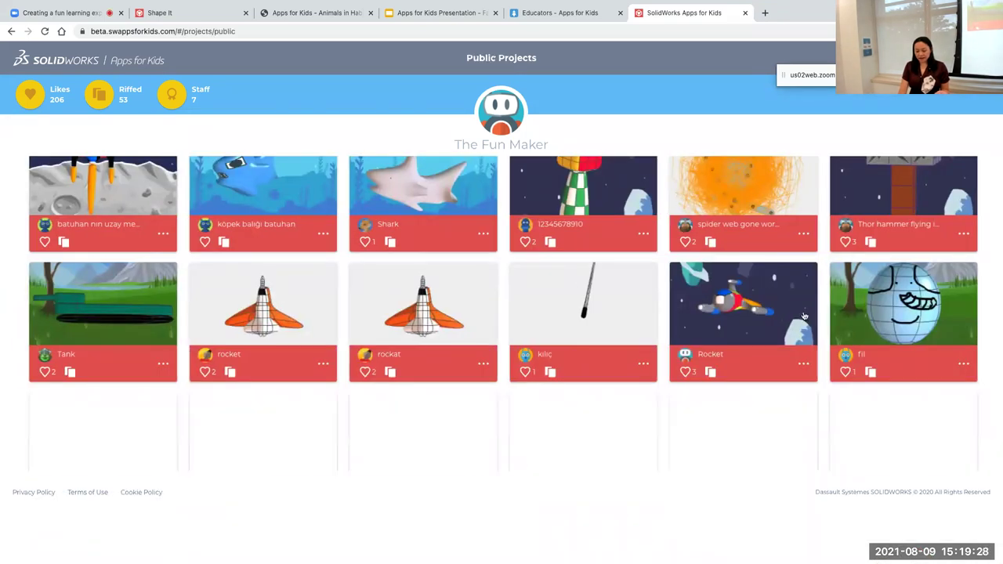
pyautogui.scroll(-3, 708, 450)
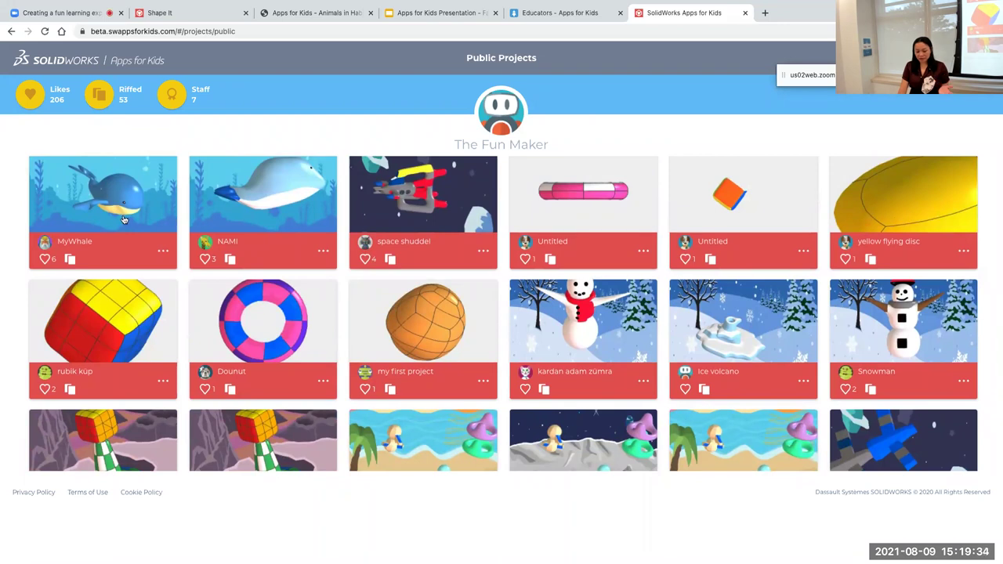
pyautogui.scroll(3, 418, 325)
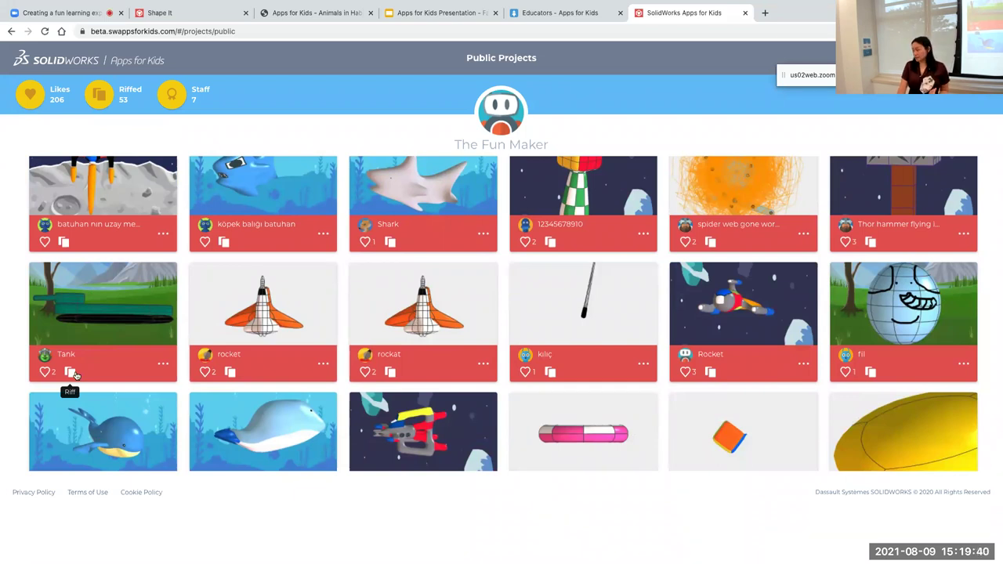
pyautogui.click(171, 12)
pyautogui.click(23, 56)
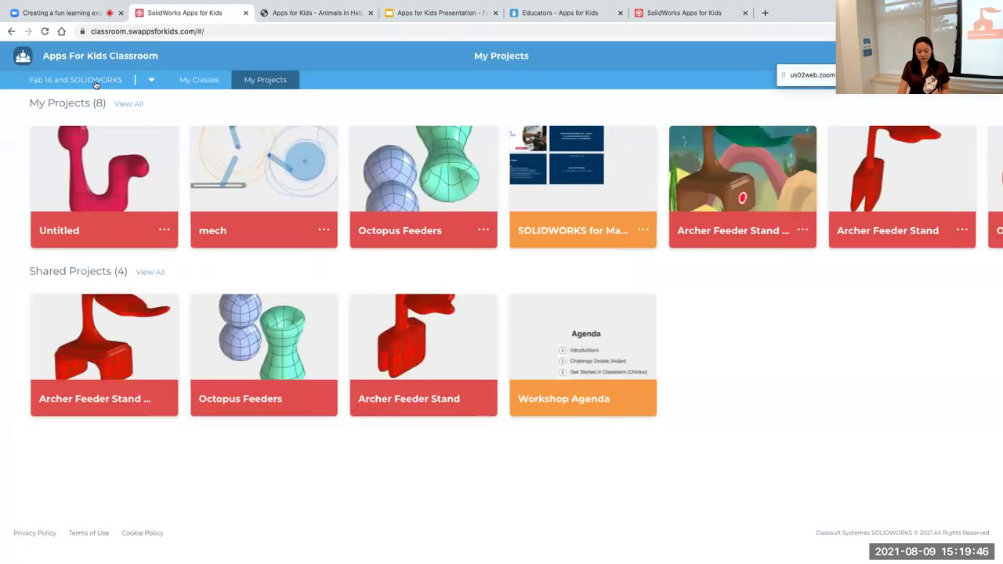
# From the Fab 16 class's Sample Lessons, copy Animals in Habitats into My Projects.
pyautogui.click(94, 79)
pyautogui.click(157, 282)
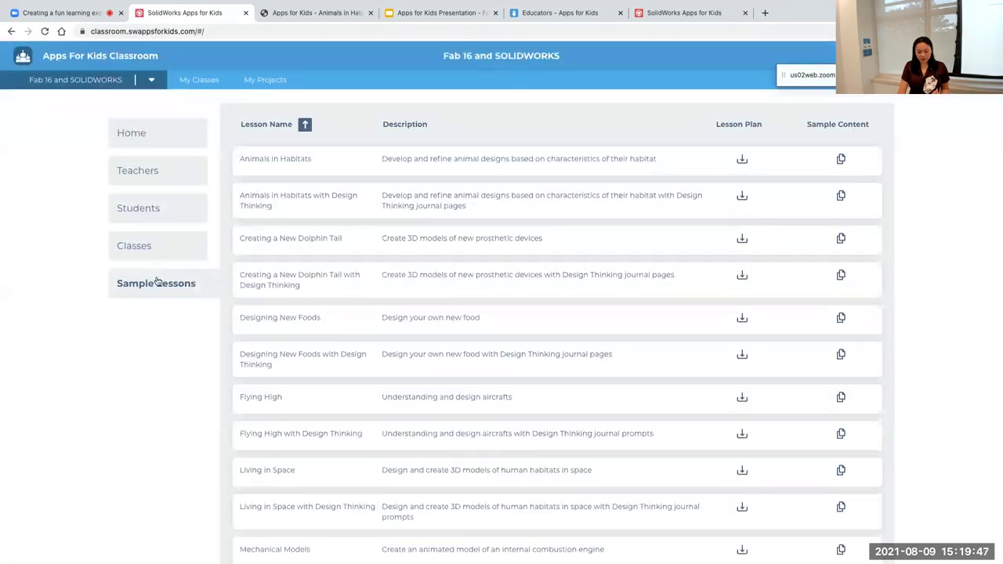
pyautogui.click(841, 160)
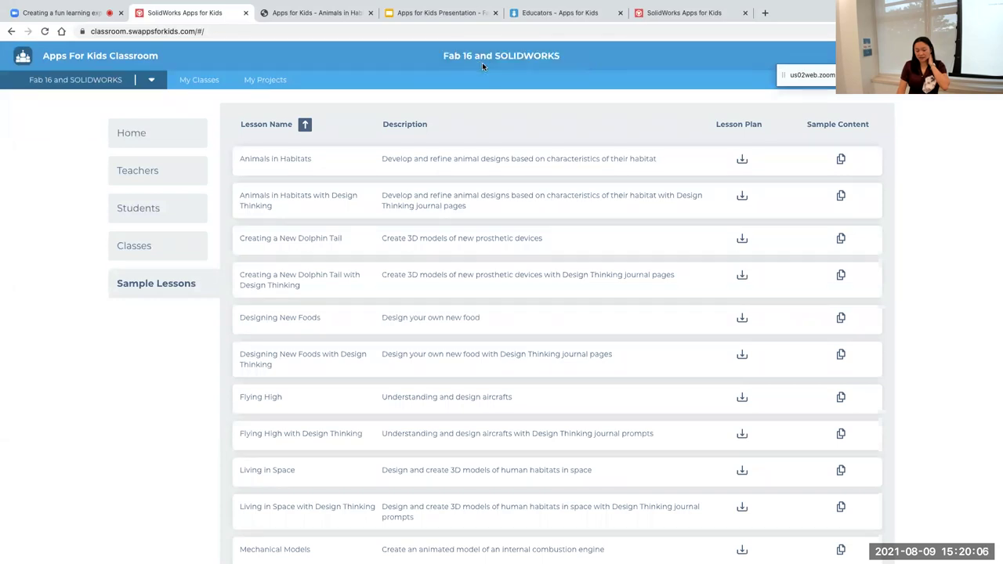
pyautogui.click(264, 80)
pyautogui.moveTo(85, 176)
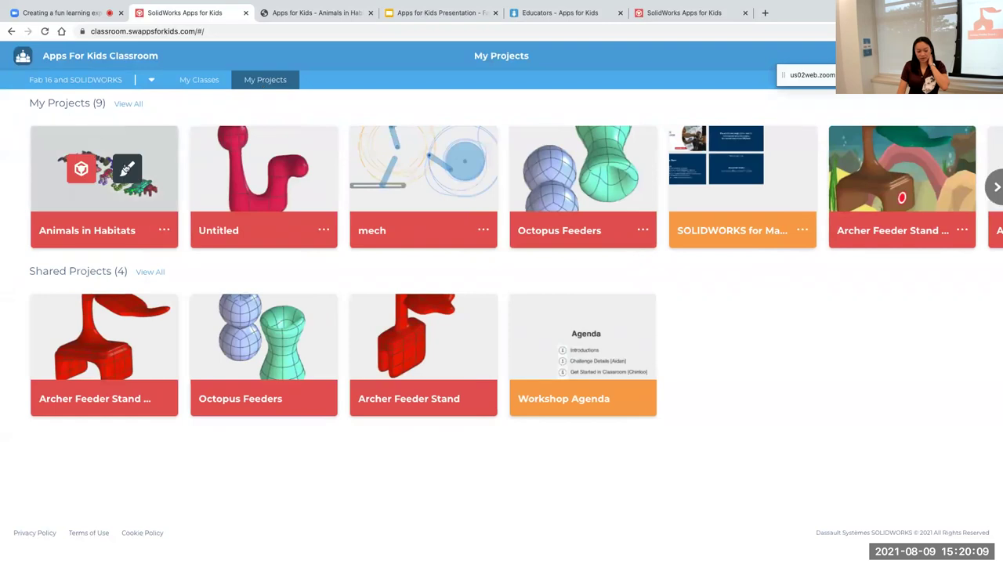
# Open Animals in Habitats in Shape It, then return to the classroom home.
pyautogui.click(85, 173)
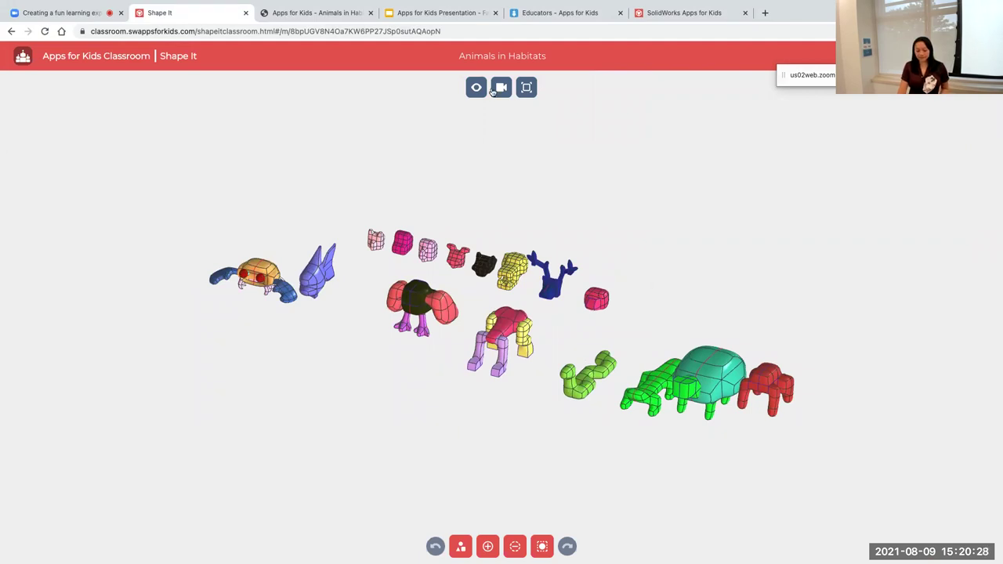
pyautogui.click(26, 61)
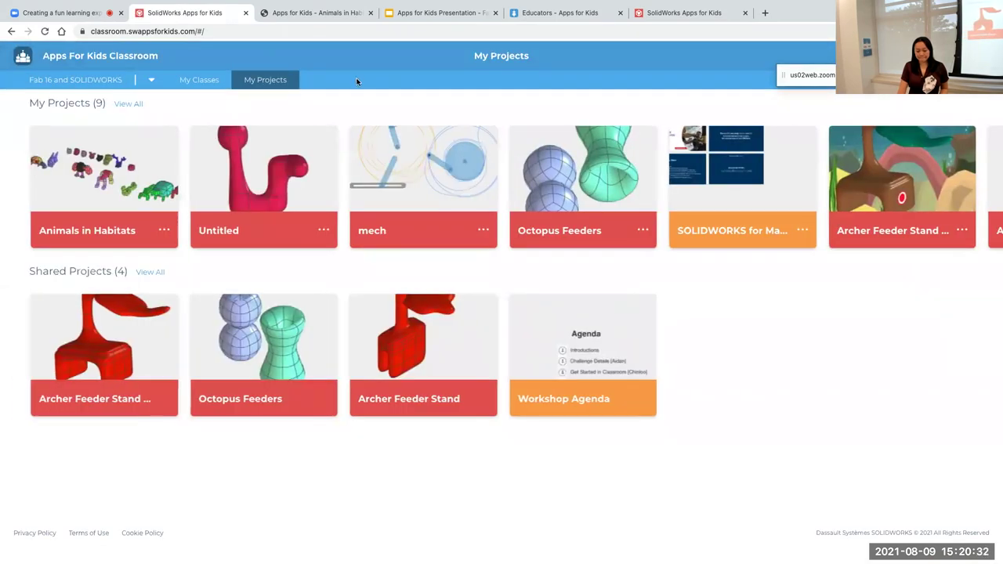
# Go to the Fab 16 and SOLIDWORKS class page and load more sample lessons.
pyautogui.click(49, 81)
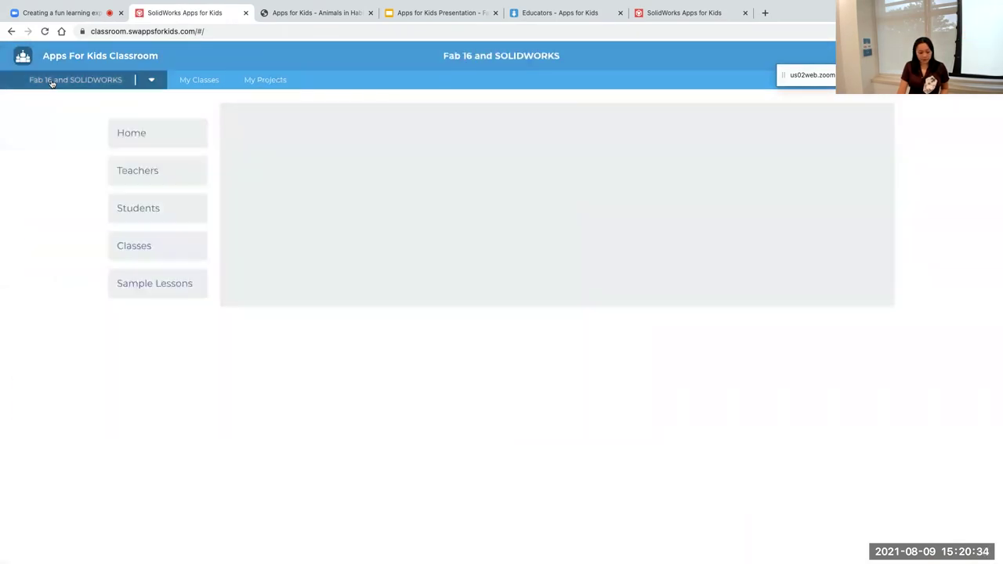
pyautogui.scroll(-5, 351, 258)
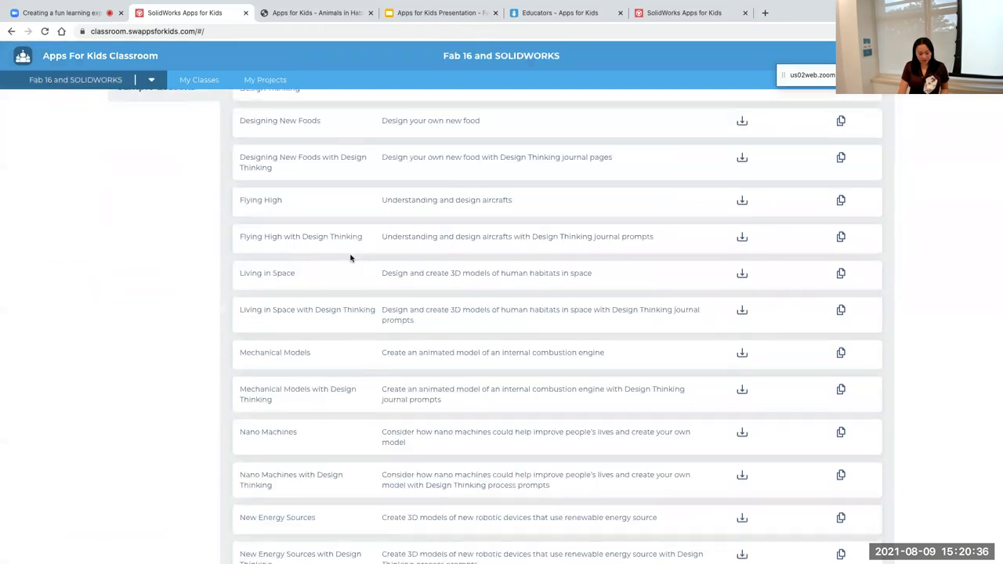
pyautogui.scroll(-3, 351, 258)
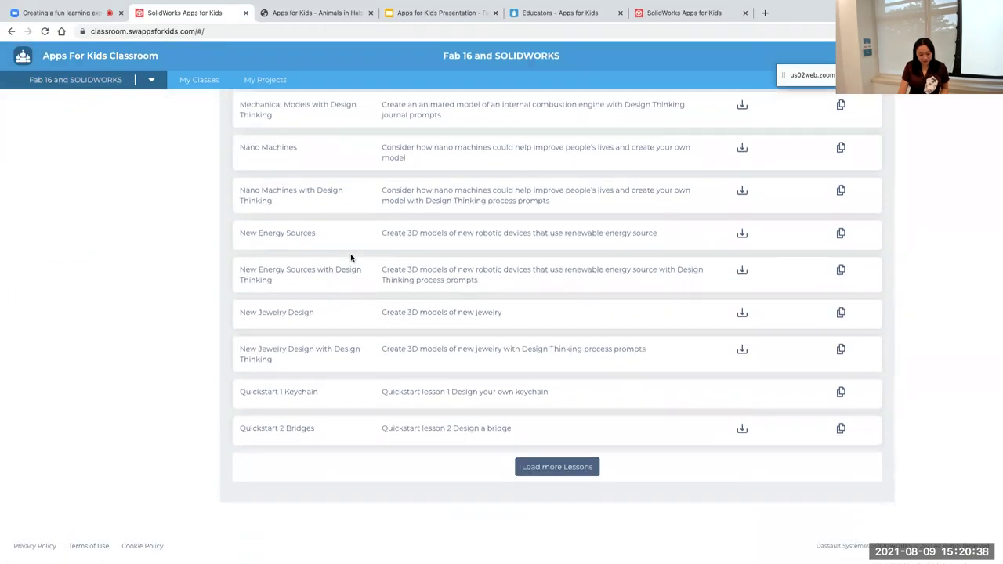
pyautogui.click(572, 464)
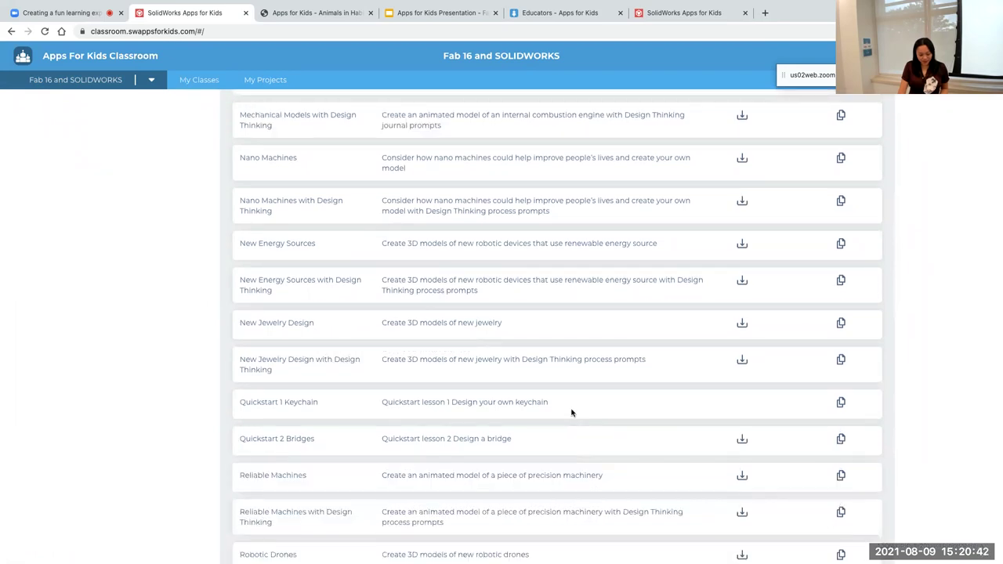
# Find Quickstart 1 Keychain in the Sample Lessons table and copy it to My Projects.
pyautogui.scroll(-3, 571, 410)
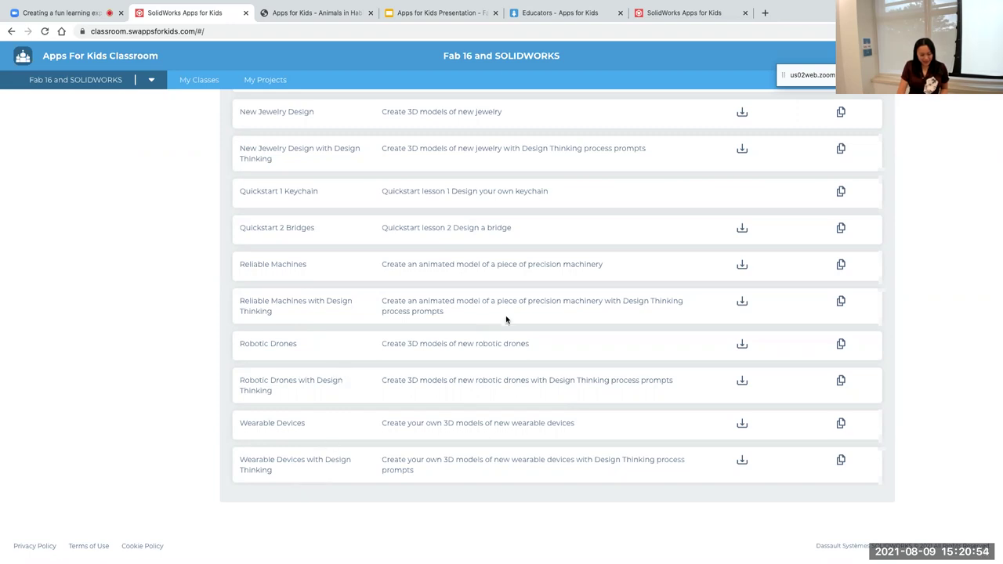
pyautogui.scroll(3, 562, 300)
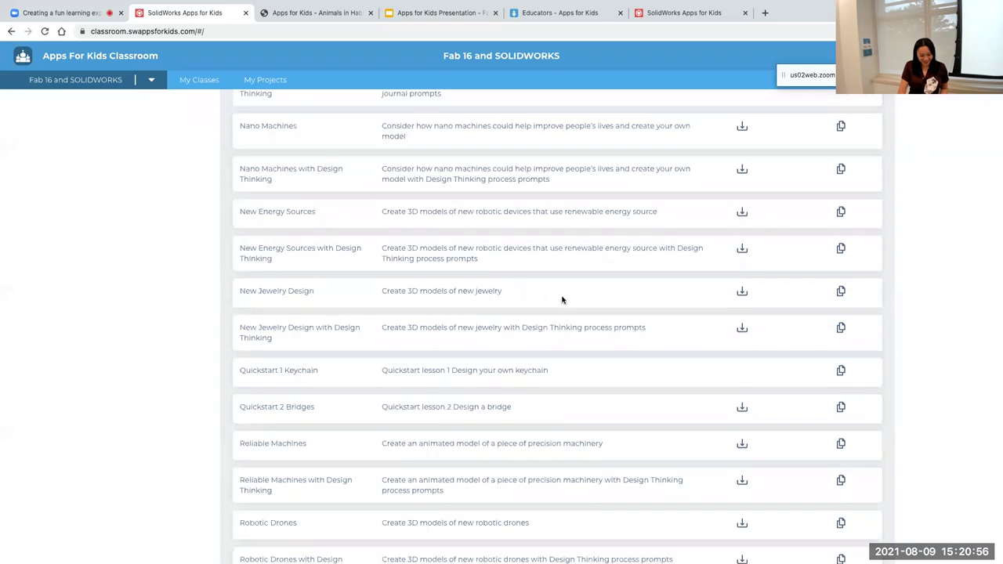
pyautogui.scroll(3, 563, 299)
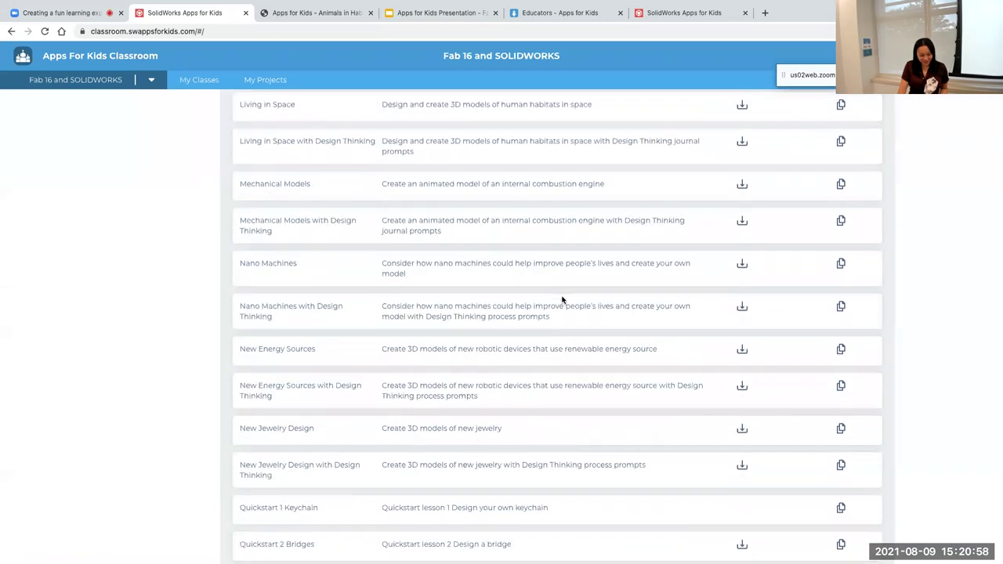
pyautogui.scroll(2, 562, 300)
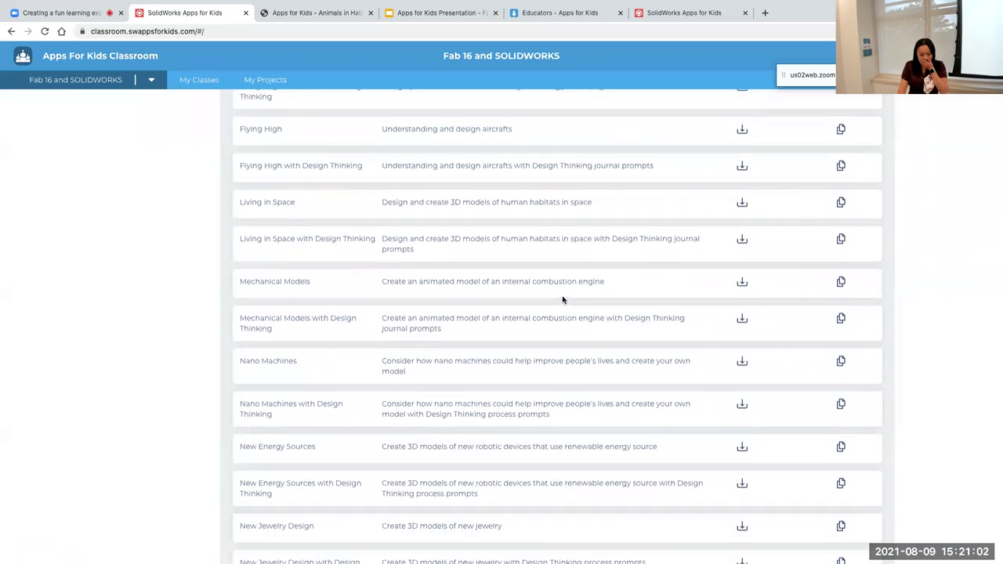
pyautogui.scroll(-1, 563, 300)
pyautogui.scroll(-6, 562, 300)
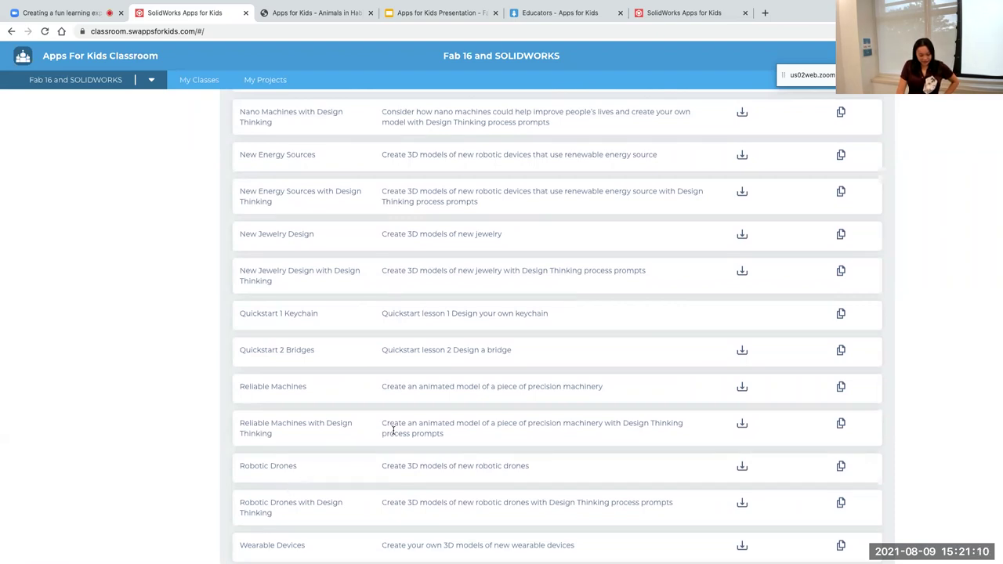
pyautogui.scroll(-3, 394, 431)
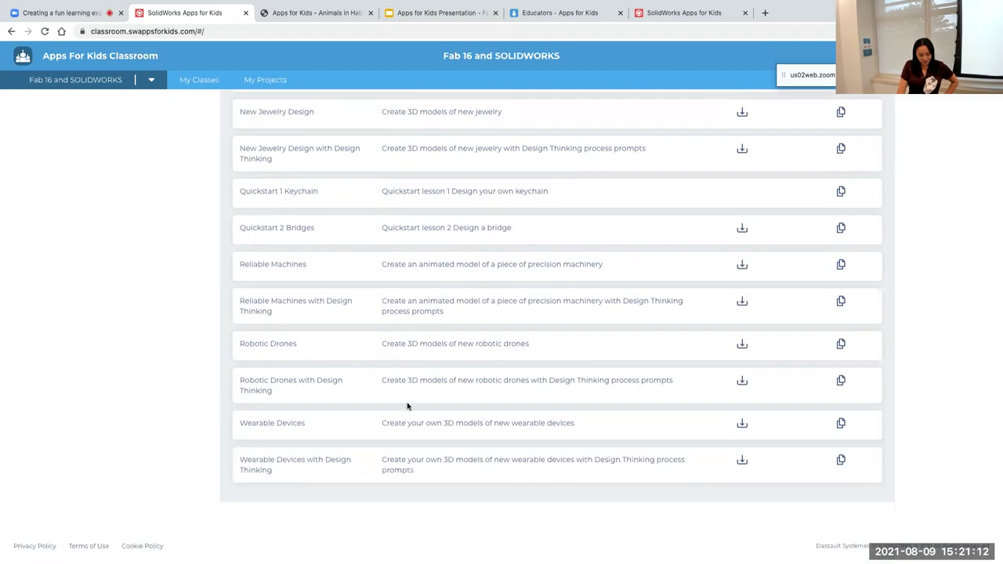
pyautogui.scroll(1, 525, 369)
pyautogui.scroll(1, 525, 369)
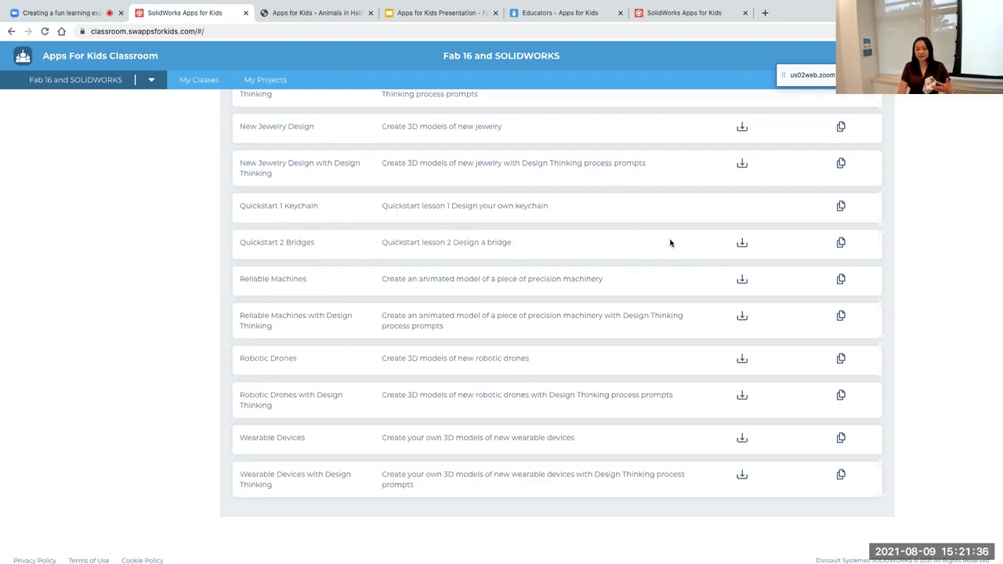
pyautogui.click(840, 206)
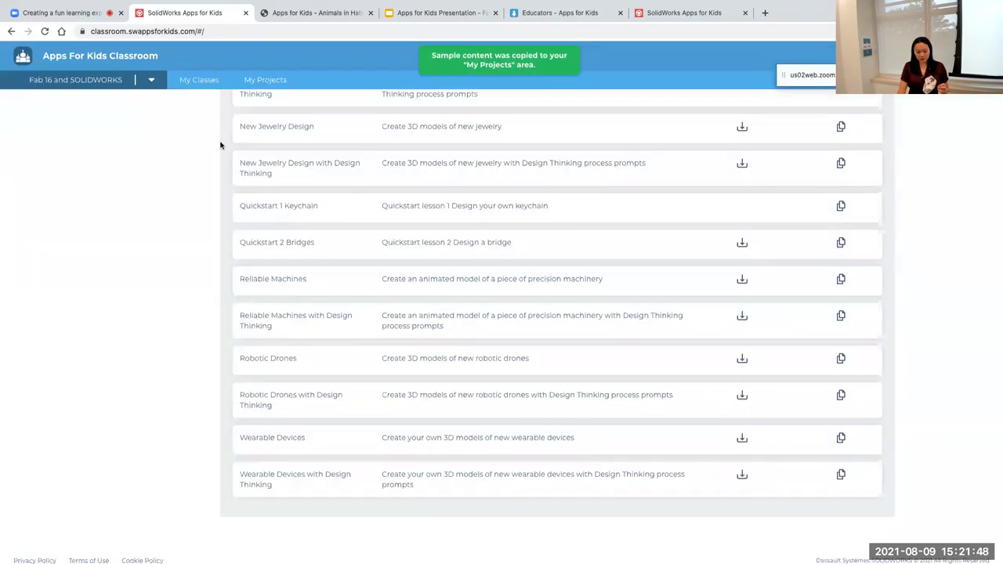
# Open My Projects and page between the first two sets of project cards.
pyautogui.click(265, 82)
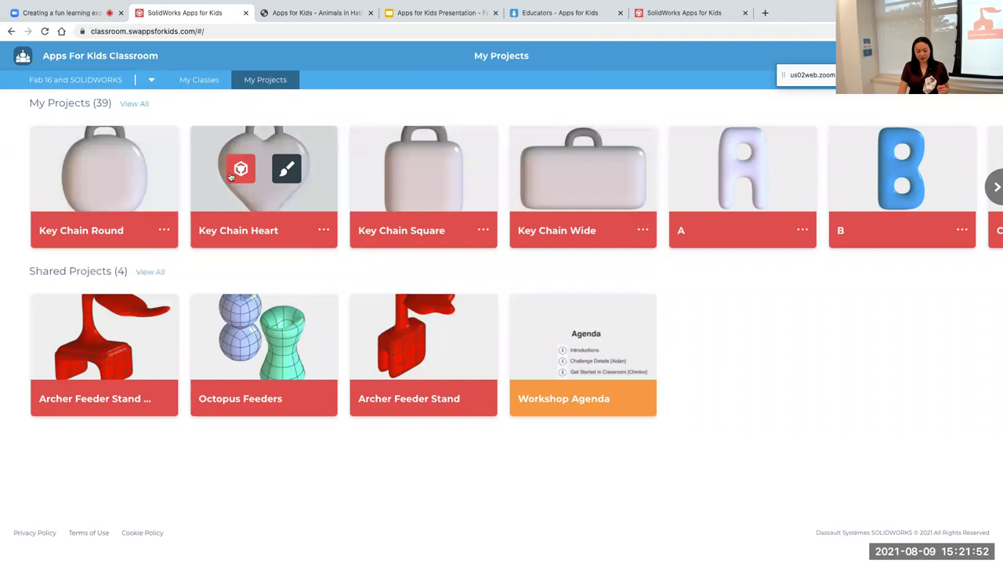
pyautogui.moveTo(589, 166)
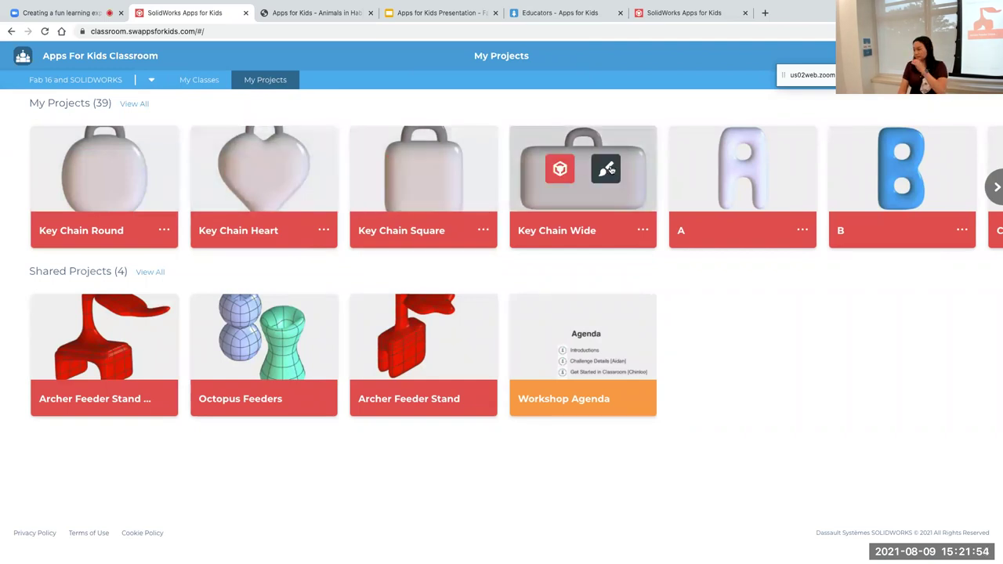
pyautogui.click(985, 196)
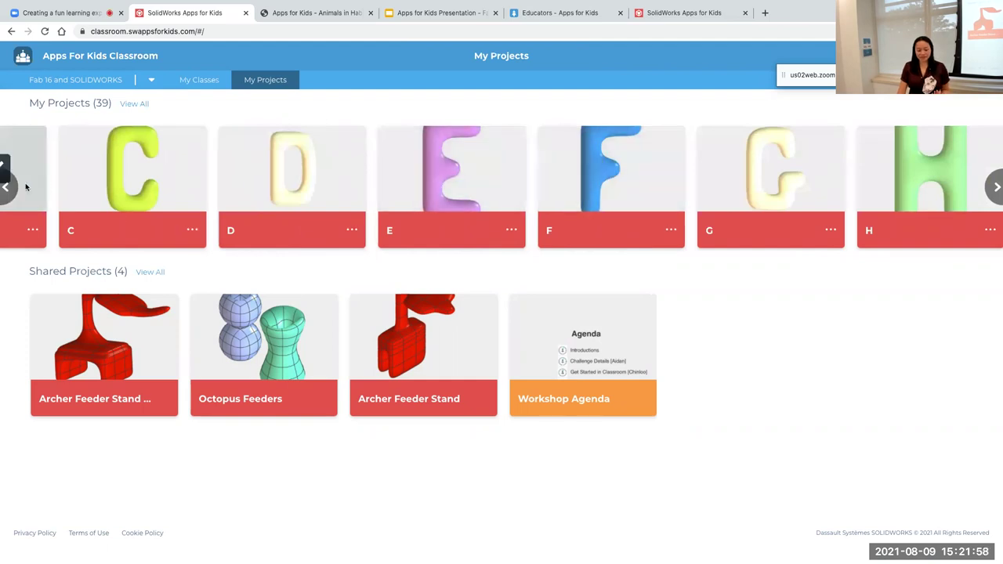
pyautogui.click(7, 187)
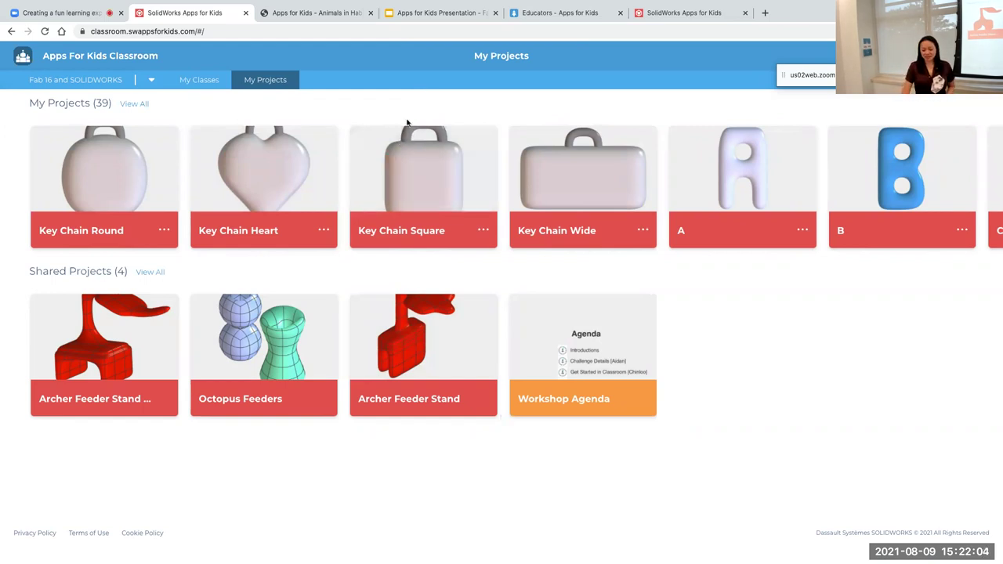
# Page ahead to the alphabet letter projects N through T, then return to the Fab 16 class page.
pyautogui.moveTo(306, 193)
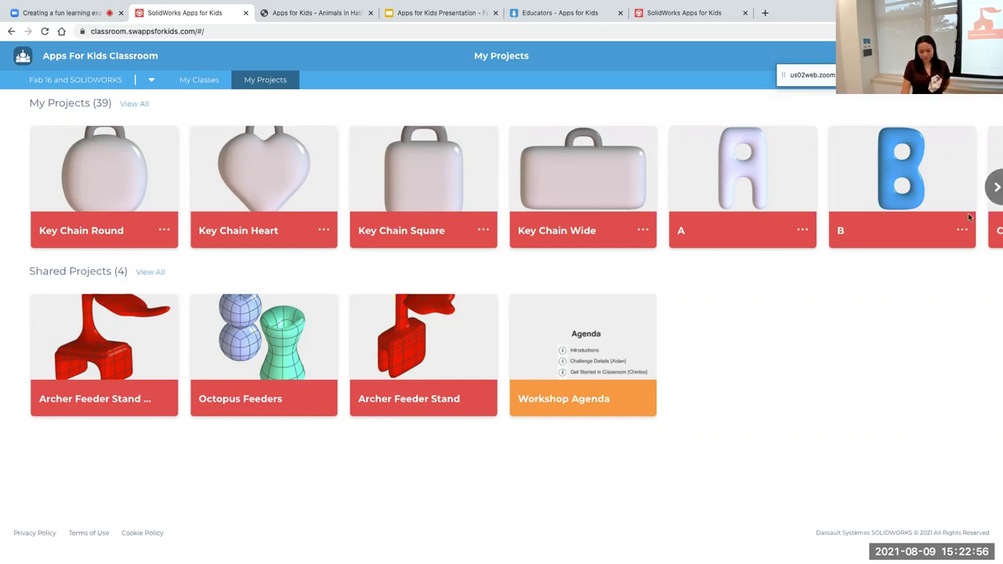
pyautogui.click(995, 188)
pyautogui.click(996, 187)
pyautogui.click(995, 187)
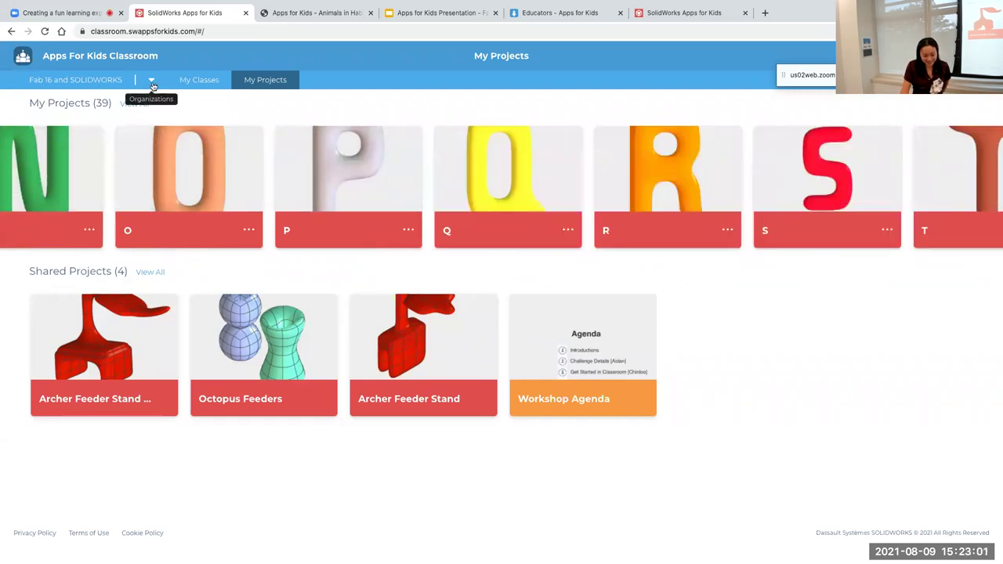
pyautogui.click(90, 87)
pyautogui.click(167, 279)
pyautogui.scroll(-5, 363, 225)
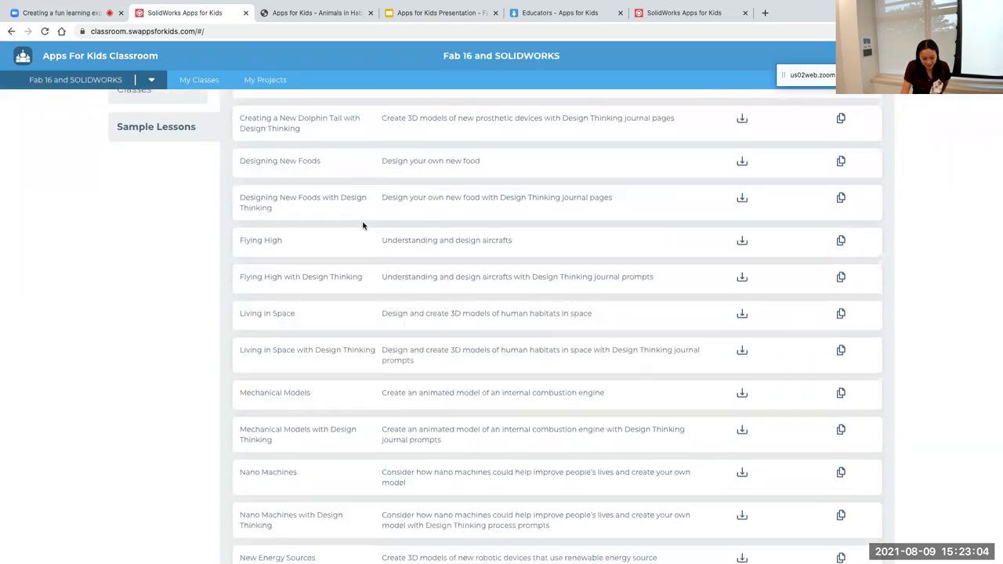
pyautogui.scroll(-1, 363, 225)
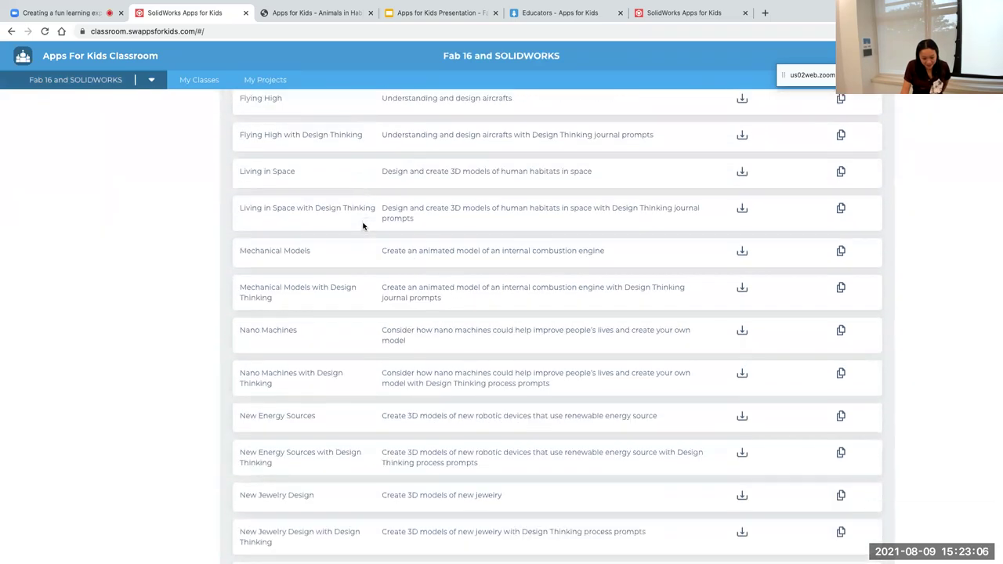
pyautogui.scroll(-2, 347, 217)
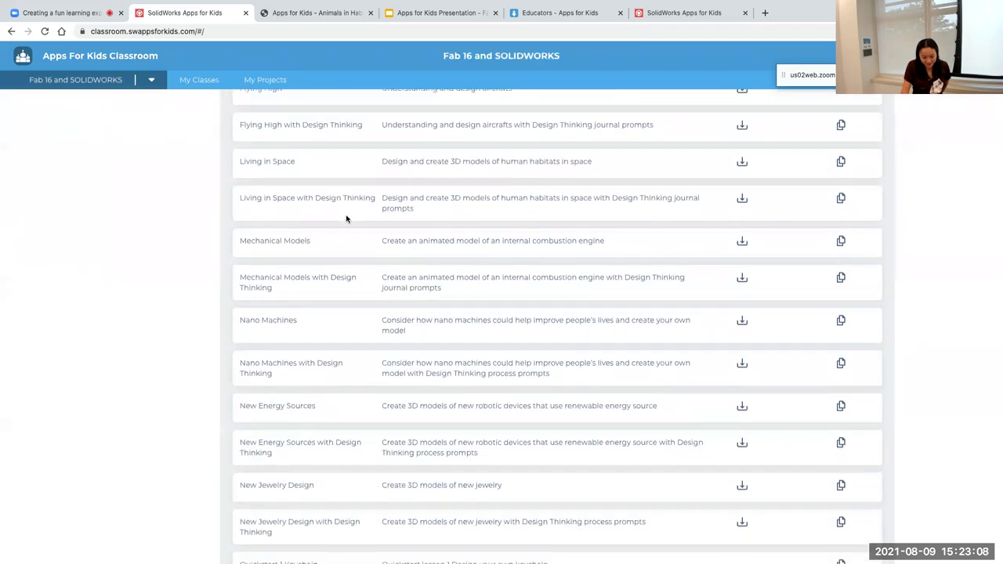
pyautogui.scroll(-3, 357, 223)
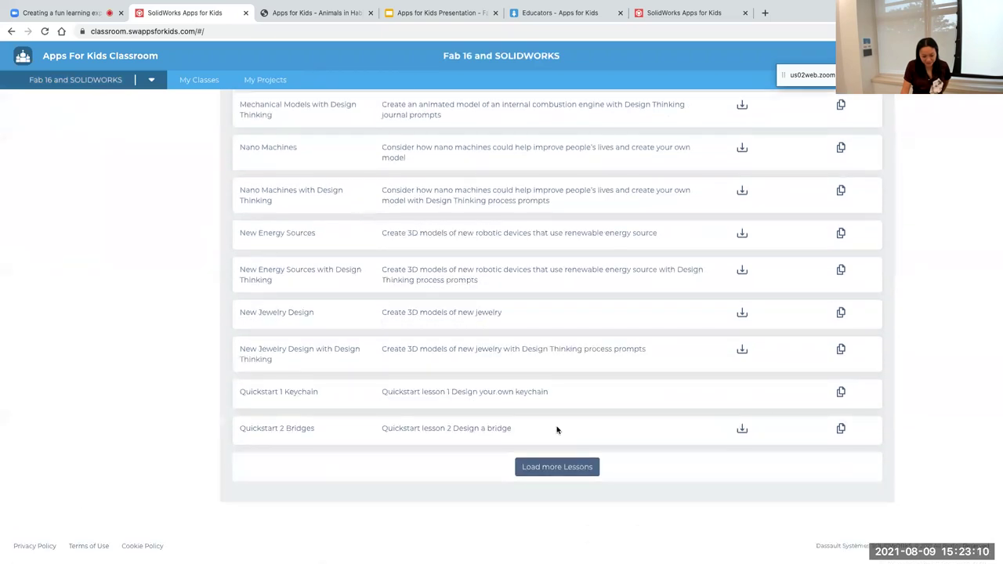
pyautogui.click(569, 471)
pyautogui.scroll(-3, 569, 474)
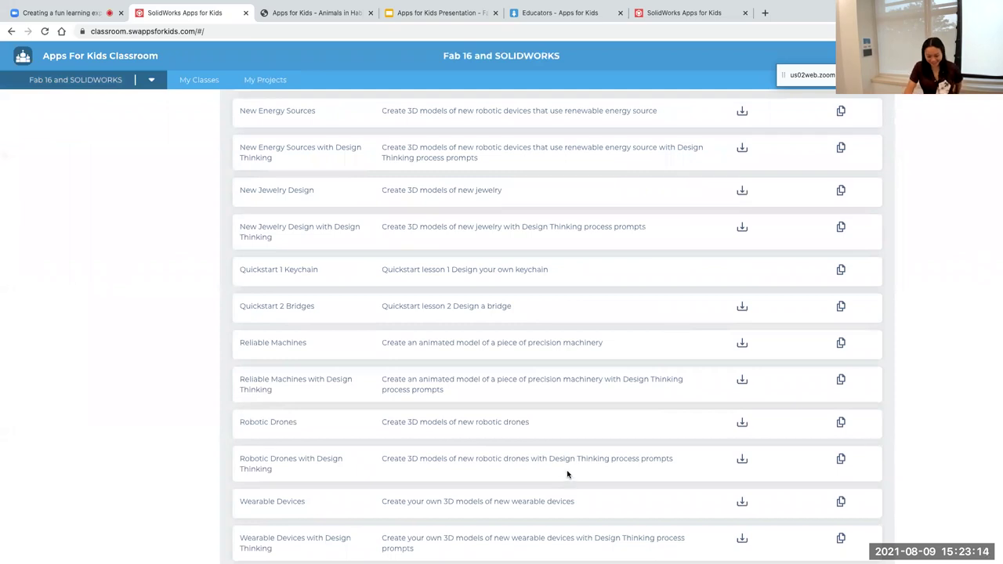
pyautogui.scroll(-2, 569, 474)
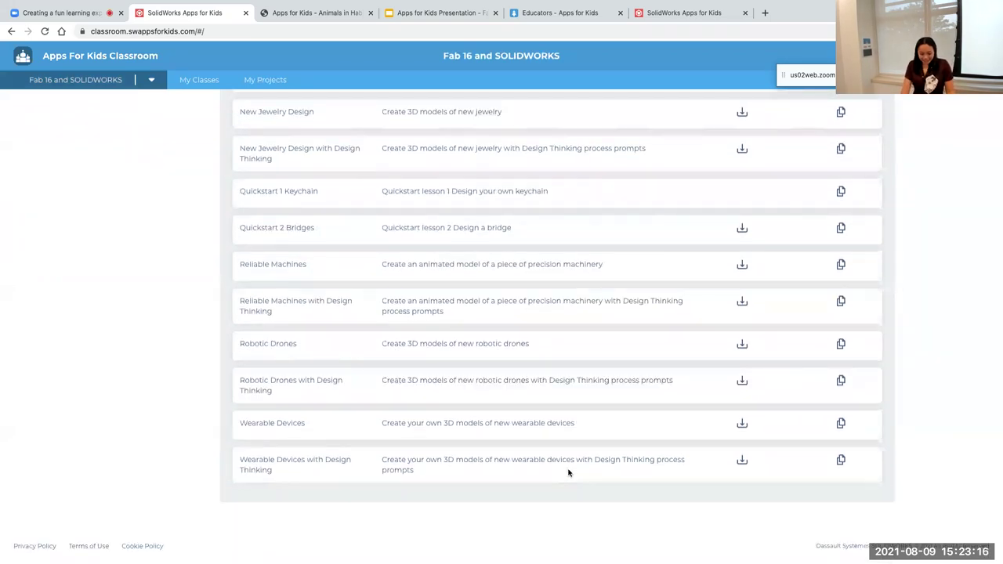
pyautogui.scroll(2, 569, 472)
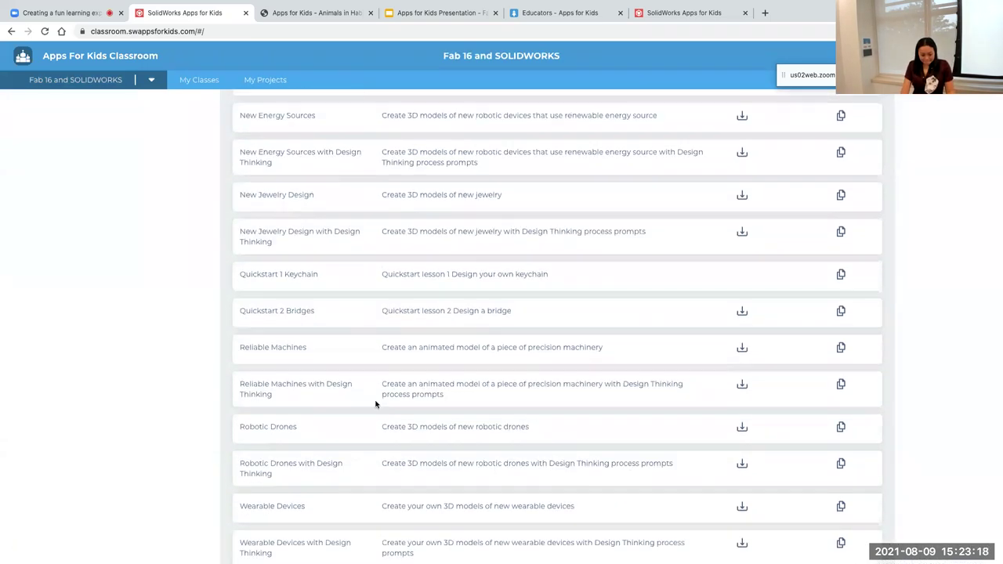
pyautogui.scroll(-2, 448, 449)
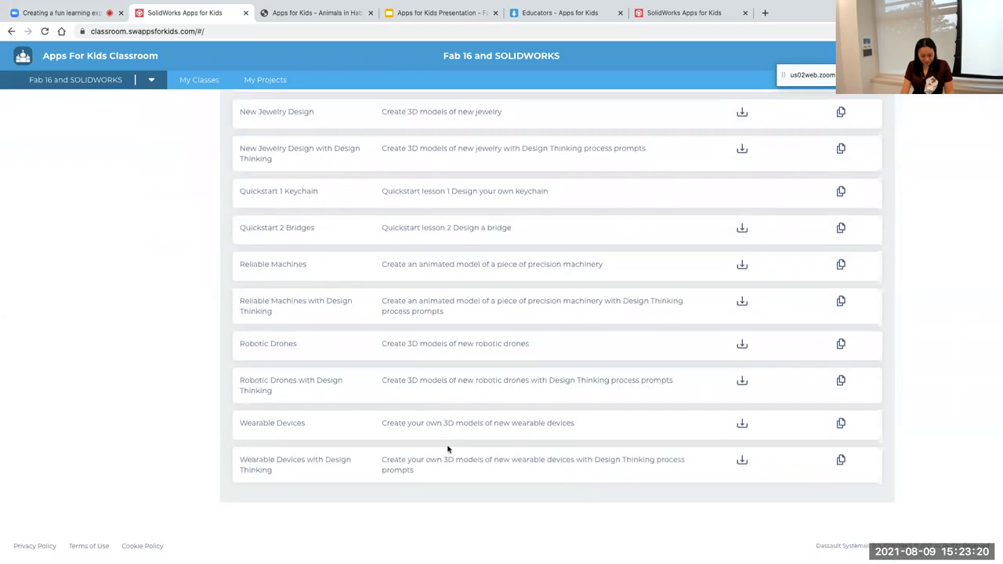
pyautogui.scroll(6, 448, 449)
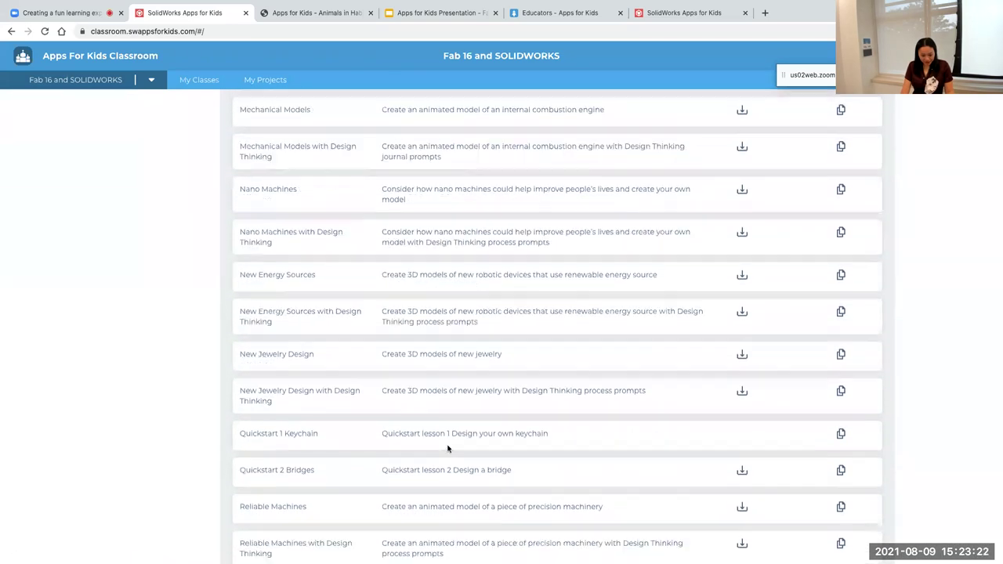
pyautogui.scroll(1, 448, 449)
pyautogui.scroll(2, 600, 403)
pyautogui.scroll(4, 600, 402)
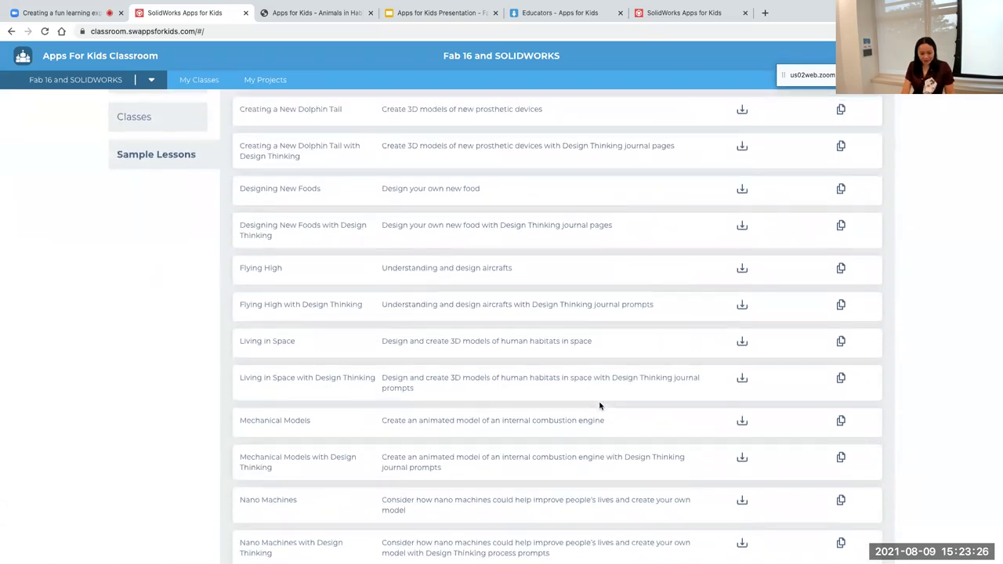
pyautogui.scroll(3, 601, 405)
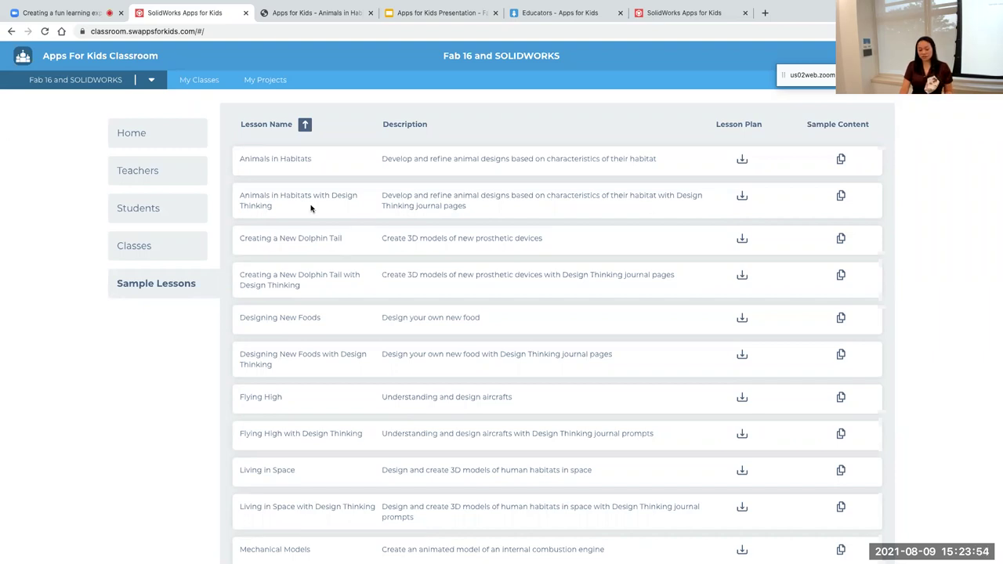
# Download and save the Dolphin Tail with Design Thinking lesson plan PDF and open it.
pyautogui.click(742, 275)
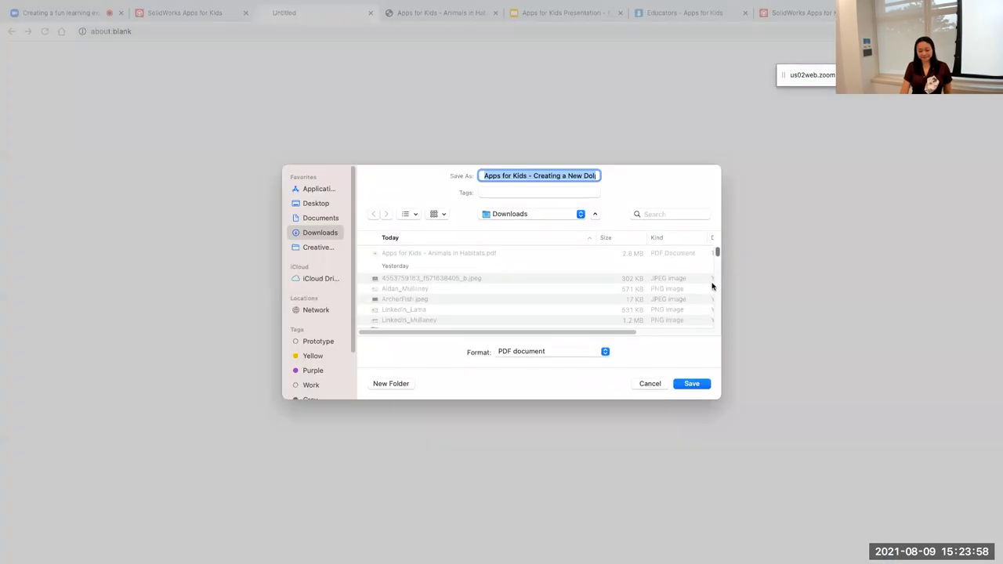
pyautogui.click(707, 384)
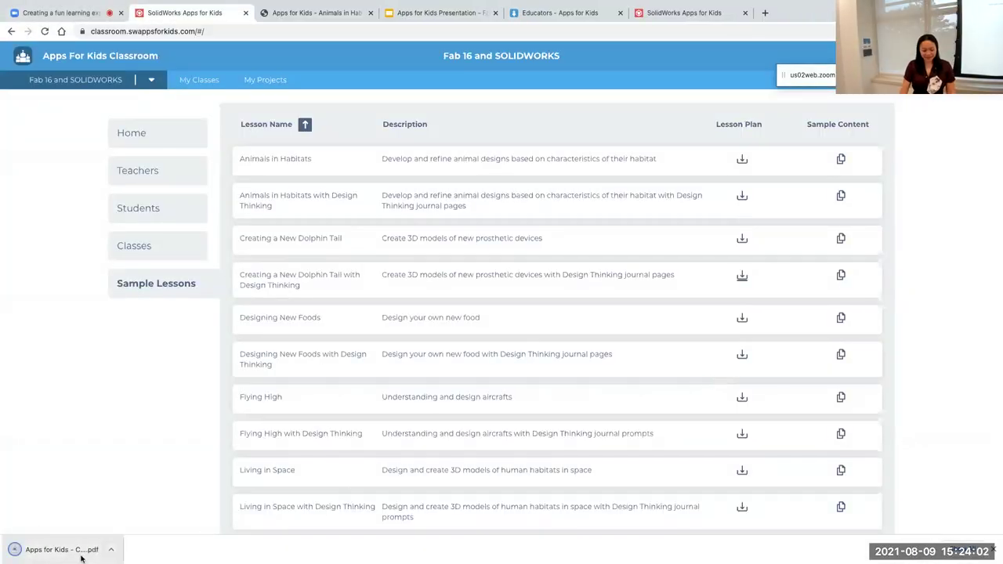
pyautogui.click(78, 551)
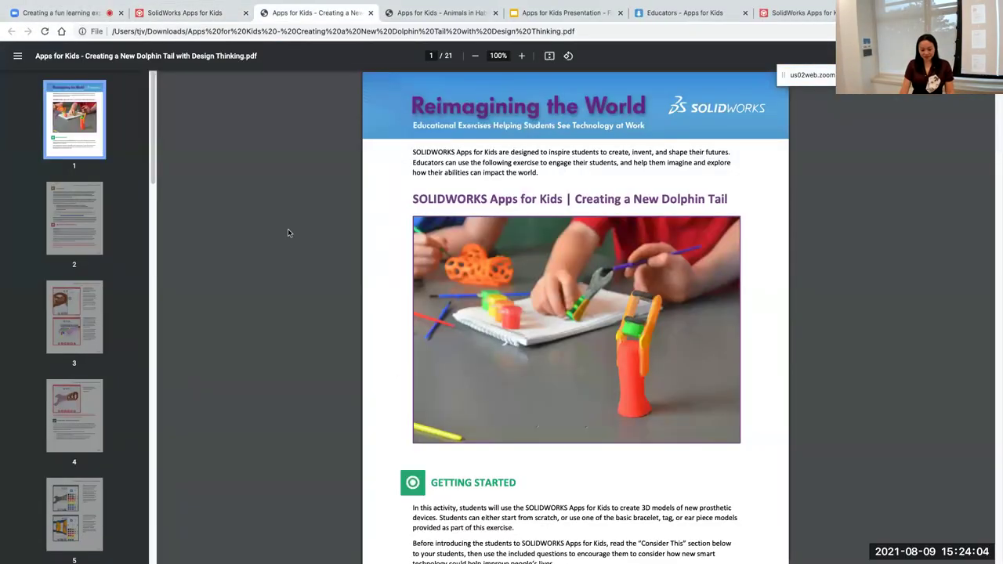
# Review lesson plan pages 2 to 11, through printing, prosthetics and the Design Thinking Exercise.
pyautogui.click(54, 228)
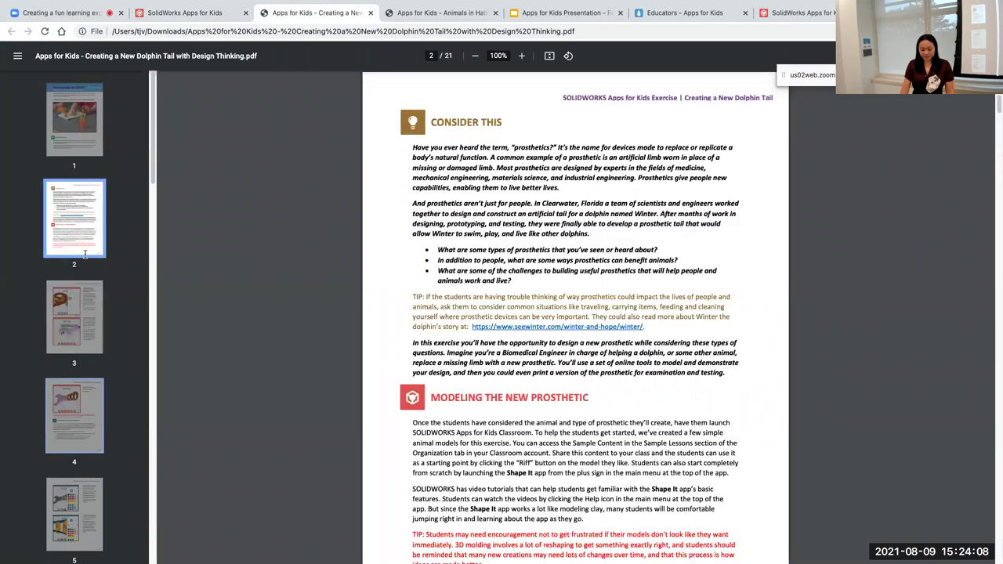
pyautogui.click(84, 318)
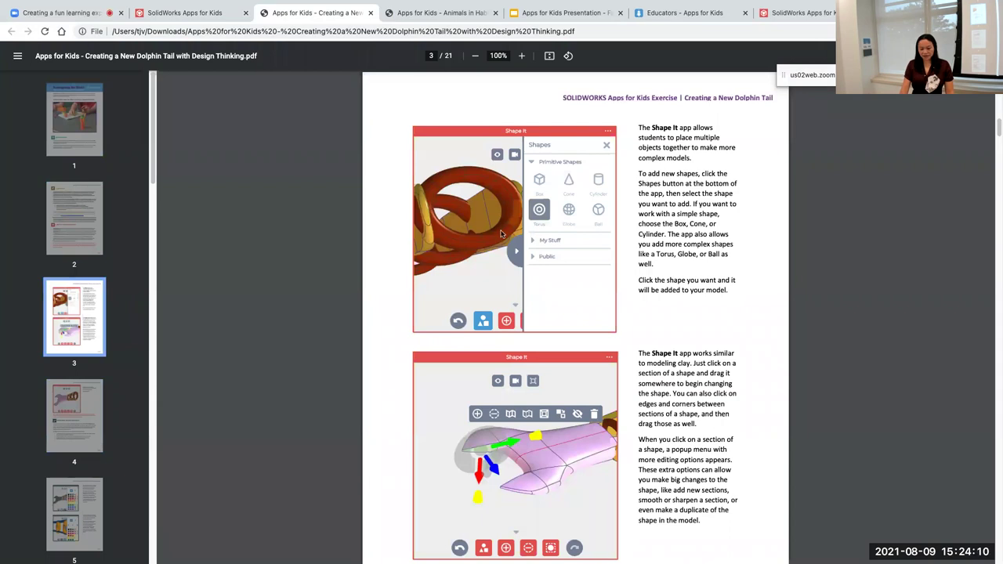
pyautogui.click(92, 436)
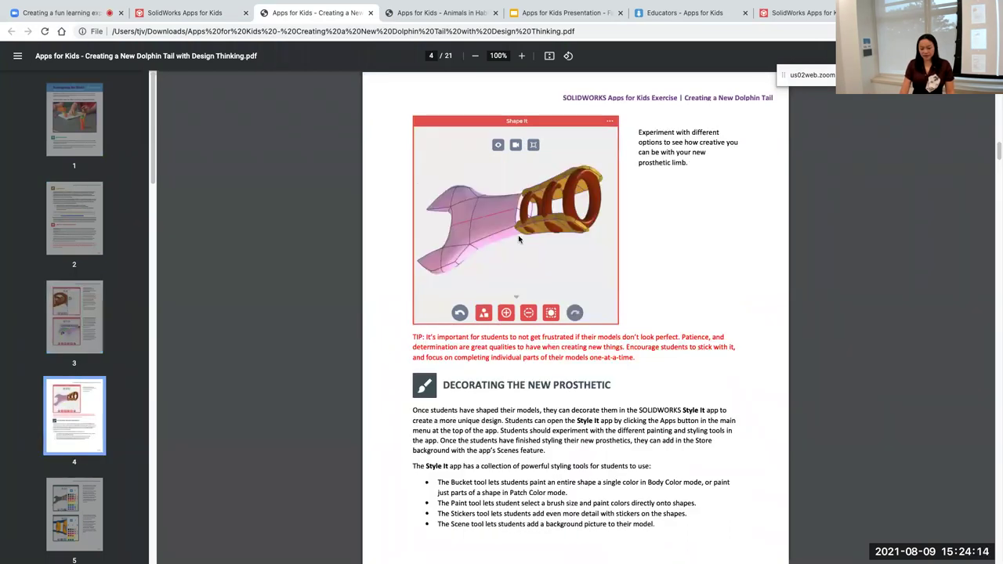
pyautogui.scroll(-1, 83, 448)
pyautogui.scroll(-5, 83, 447)
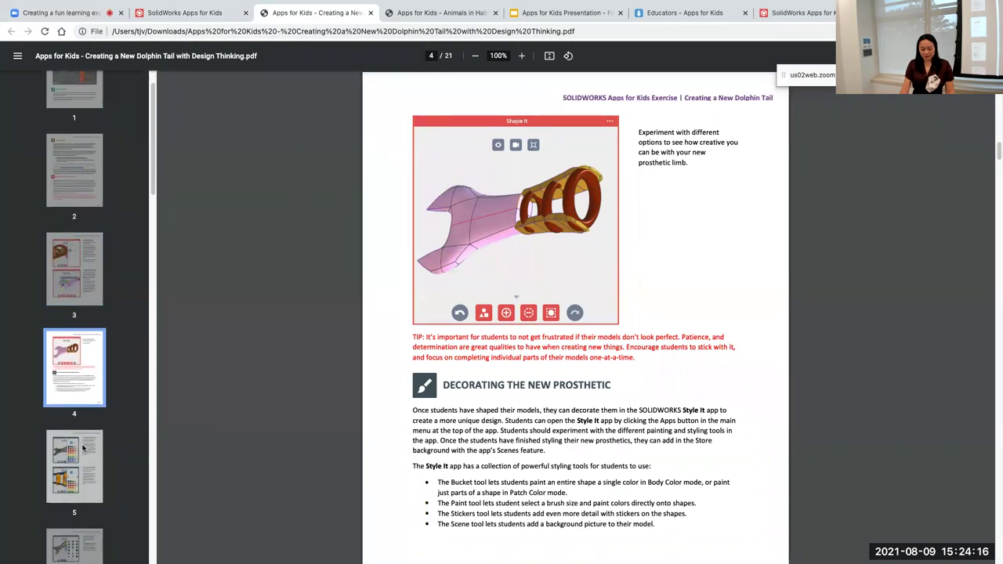
pyautogui.click(71, 235)
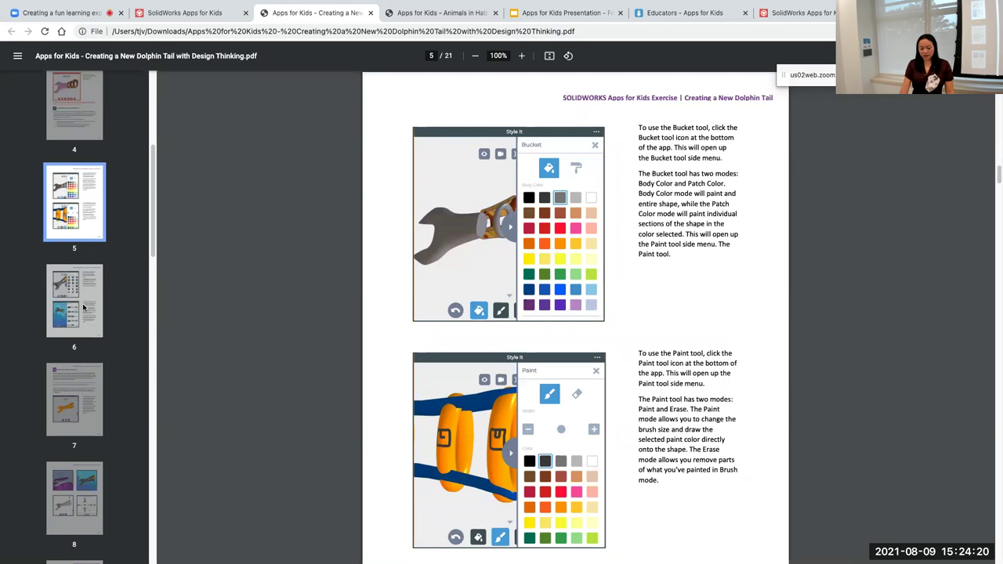
pyautogui.click(65, 418)
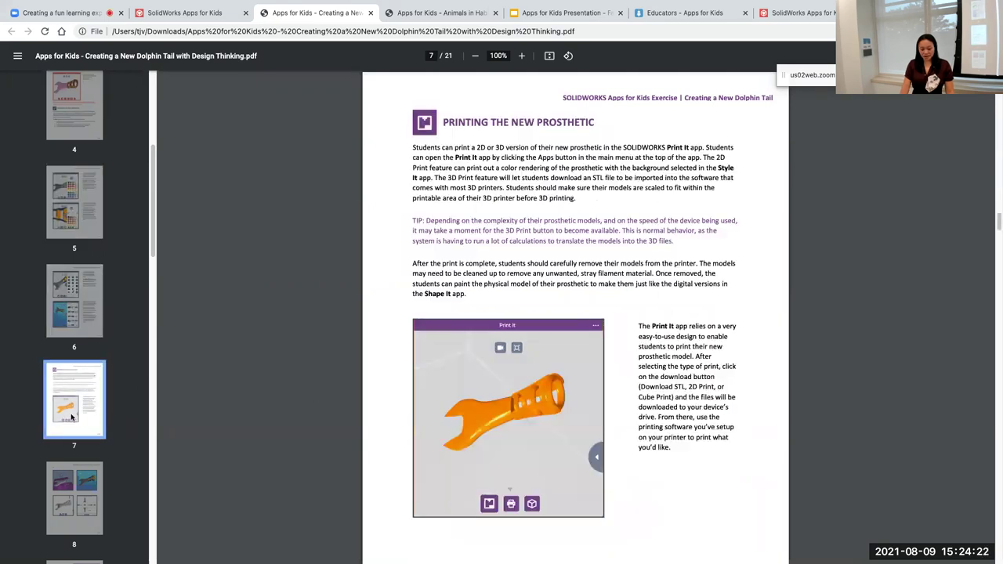
pyautogui.scroll(-8, 70, 353)
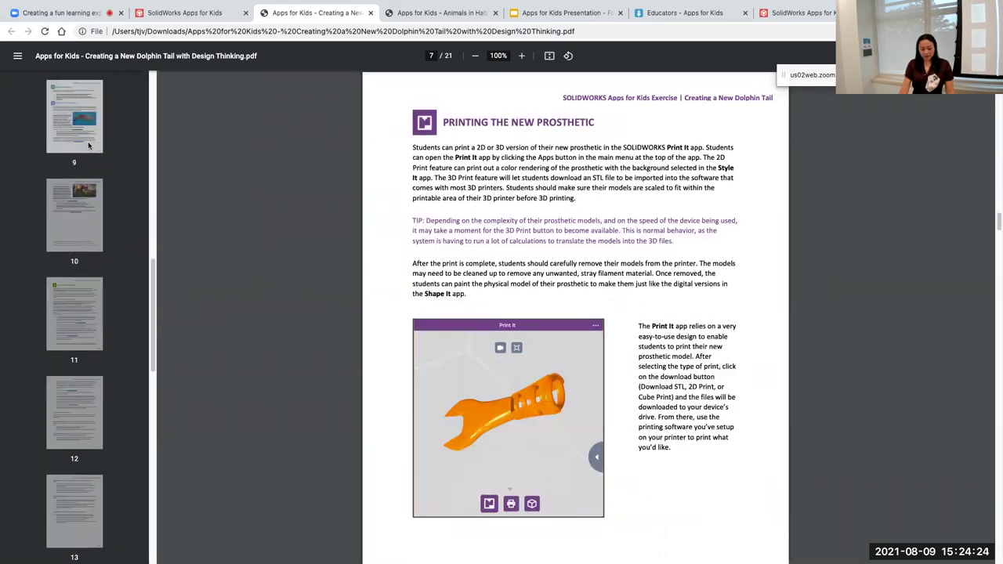
pyautogui.click(88, 146)
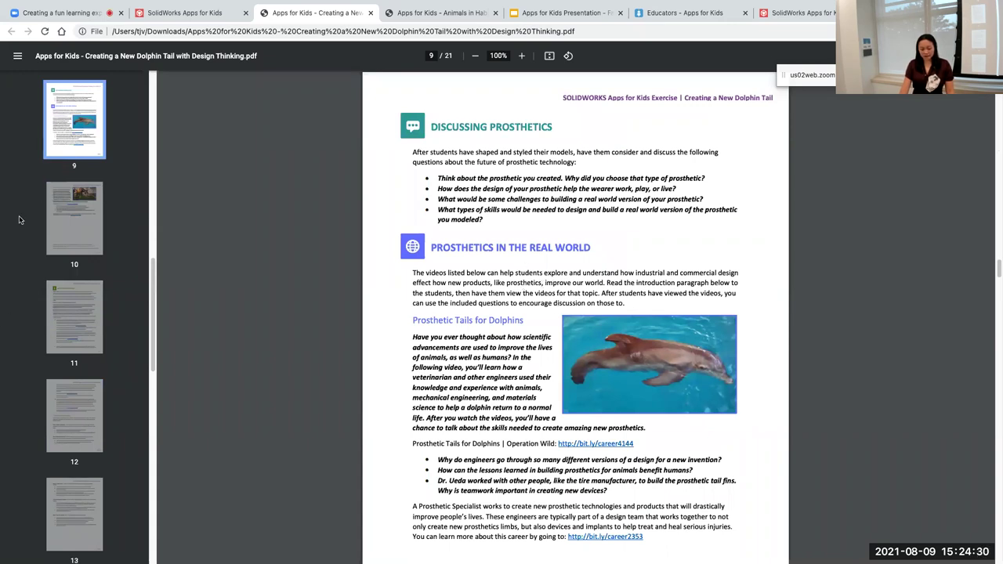
pyautogui.click(75, 219)
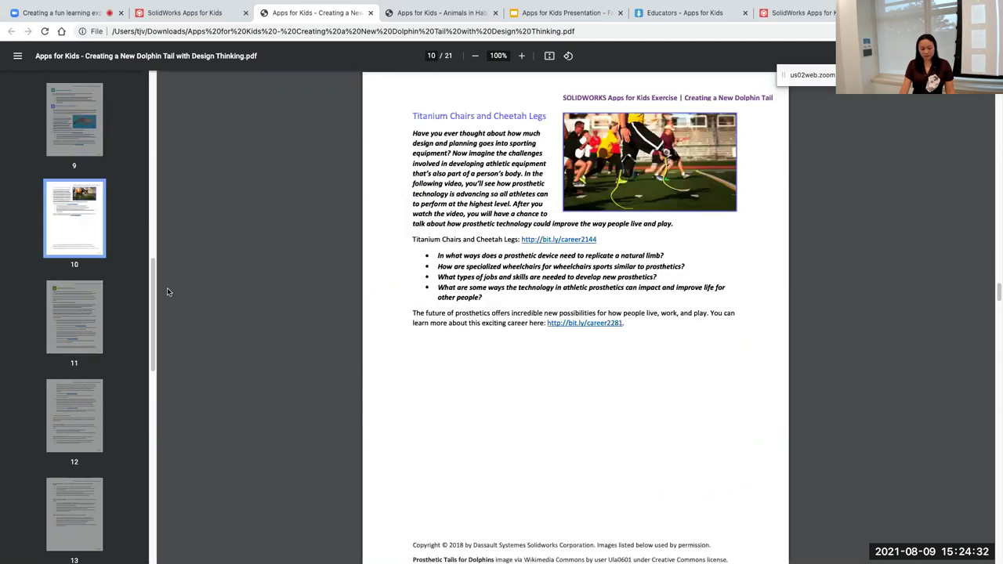
pyautogui.click(78, 317)
# Review pages 12 to 18, including the Gather Inspiration through Test the Solution worksheets.
pyautogui.scroll(-3, 98, 368)
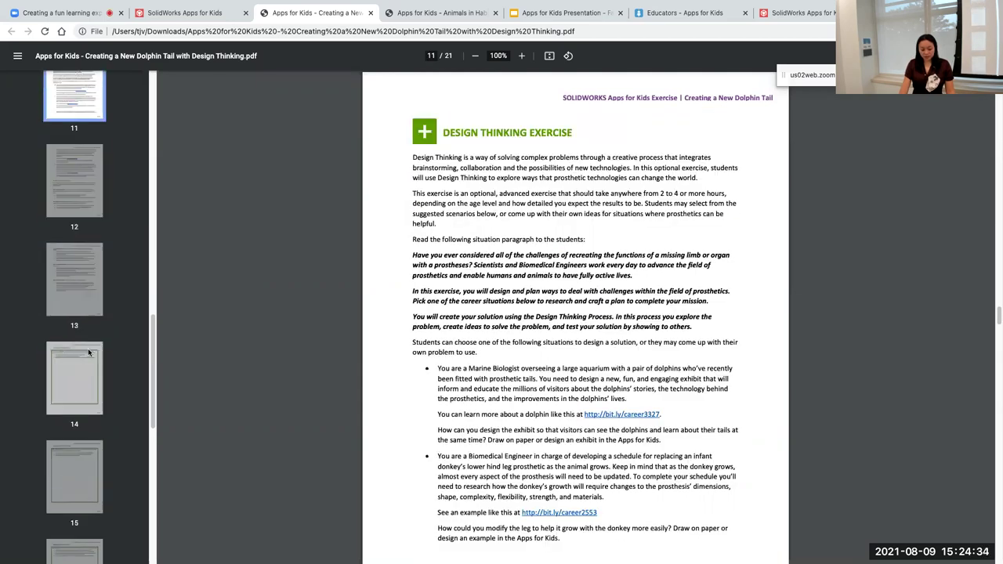
pyautogui.click(65, 177)
pyautogui.click(88, 273)
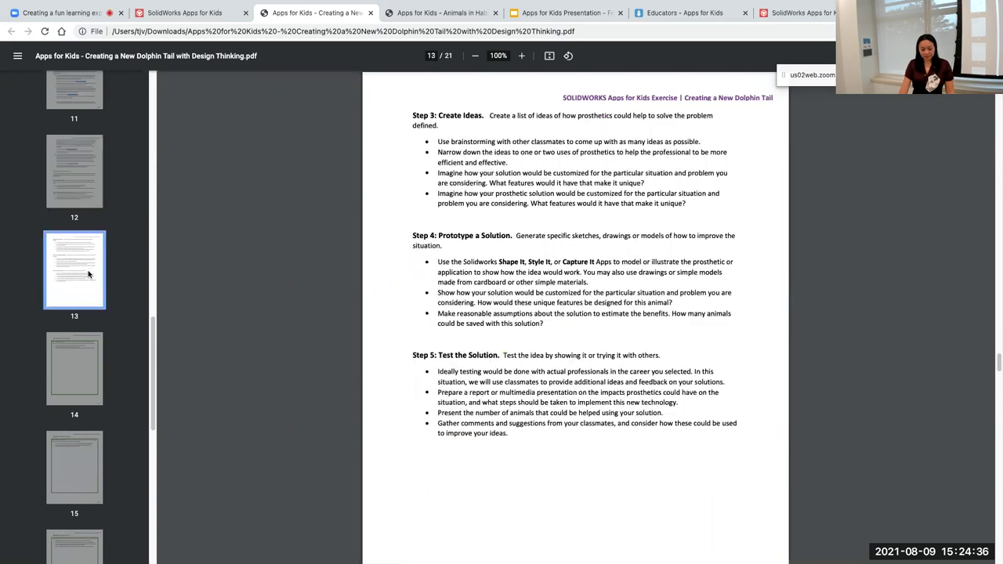
pyautogui.click(83, 357)
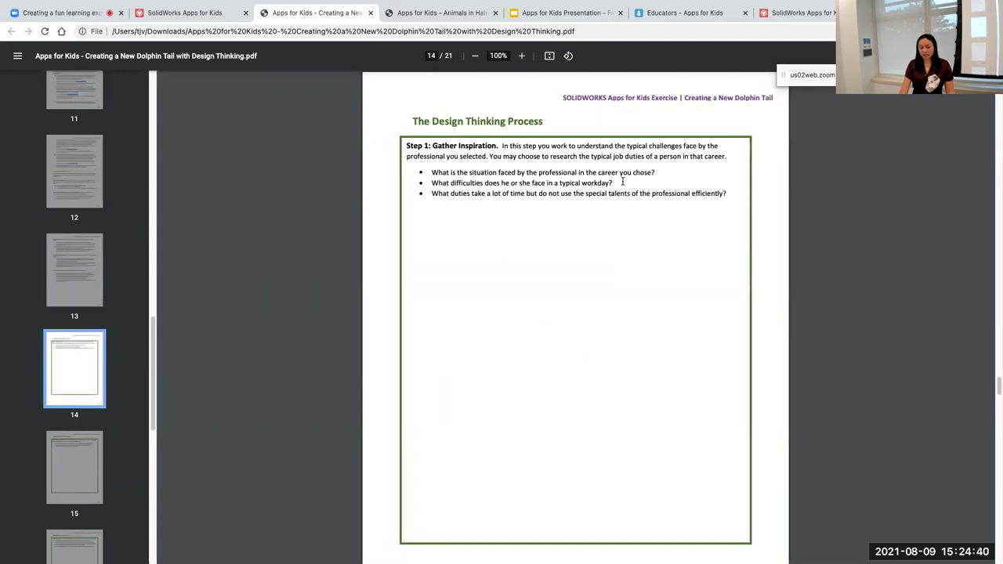
pyautogui.click(84, 455)
pyautogui.scroll(-4, 90, 392)
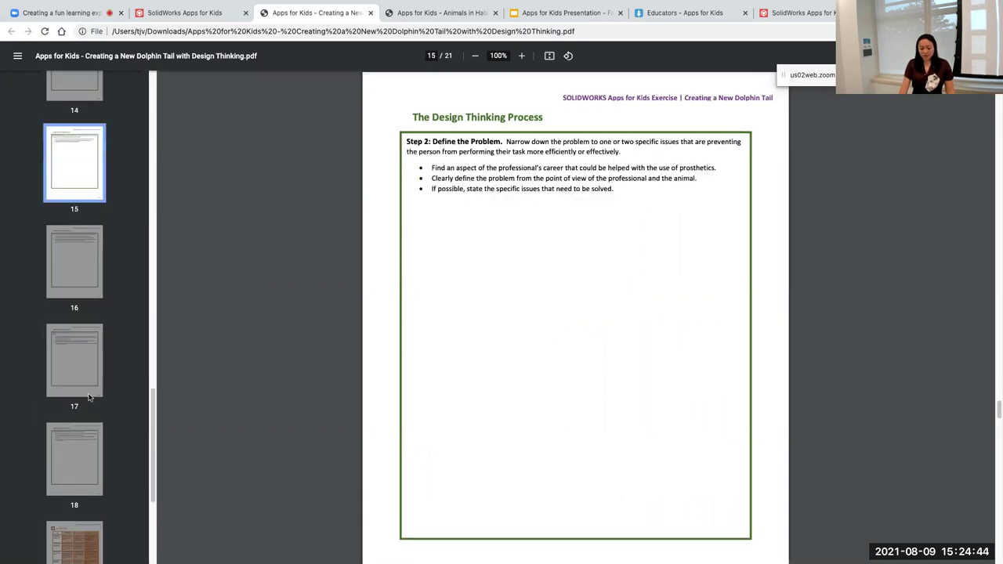
pyautogui.click(74, 264)
pyautogui.click(71, 335)
pyautogui.scroll(-3, 79, 235)
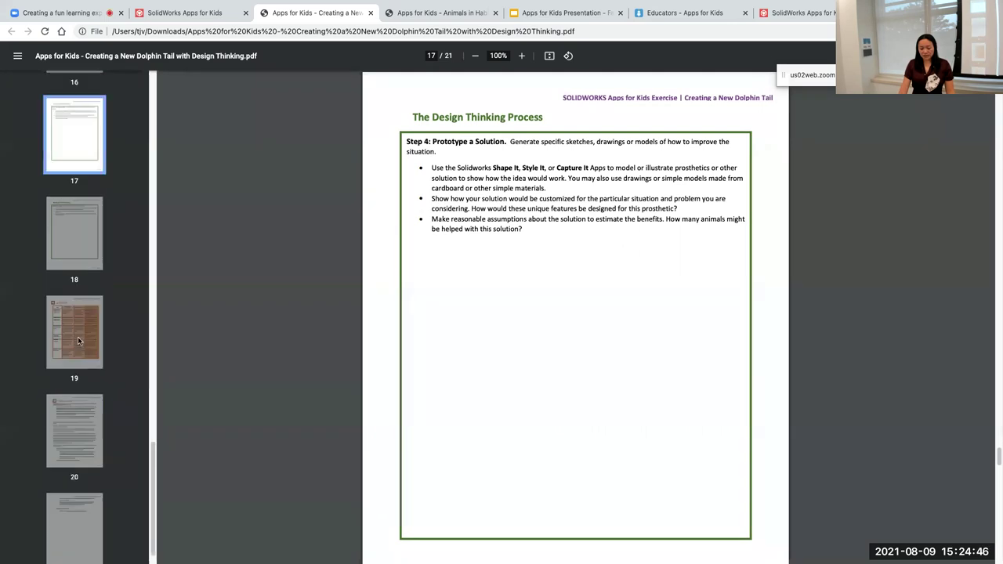
pyautogui.click(83, 221)
# View the Educator Rubric, Standards Alignment and page 21, hide thumbnails, and return to the slides.
pyautogui.click(88, 342)
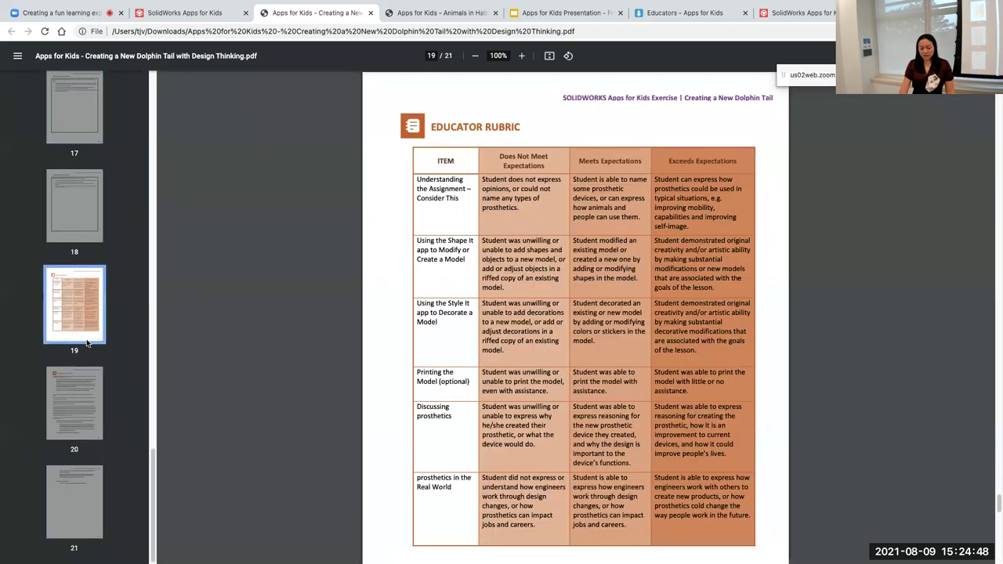
pyautogui.click(91, 408)
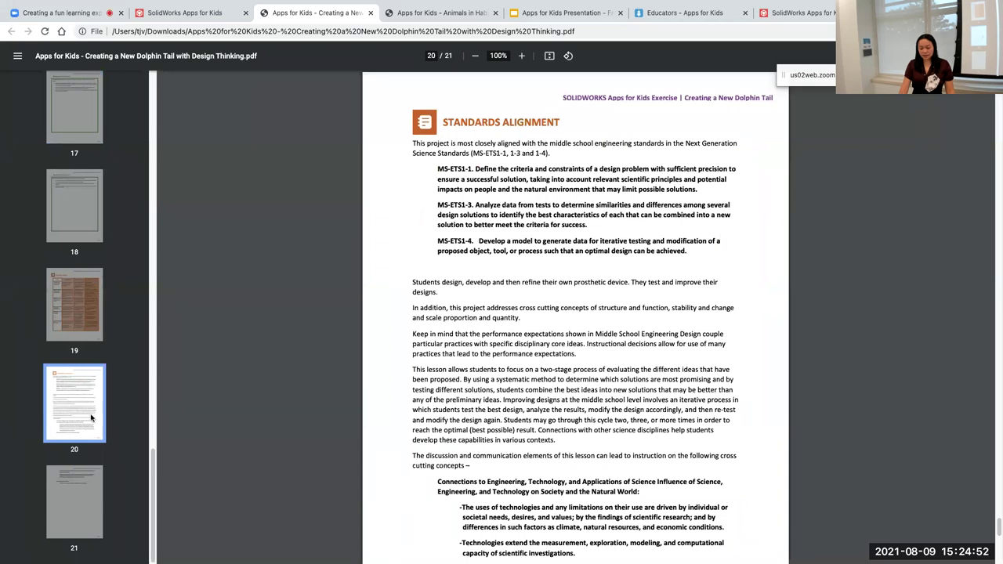
pyautogui.click(64, 498)
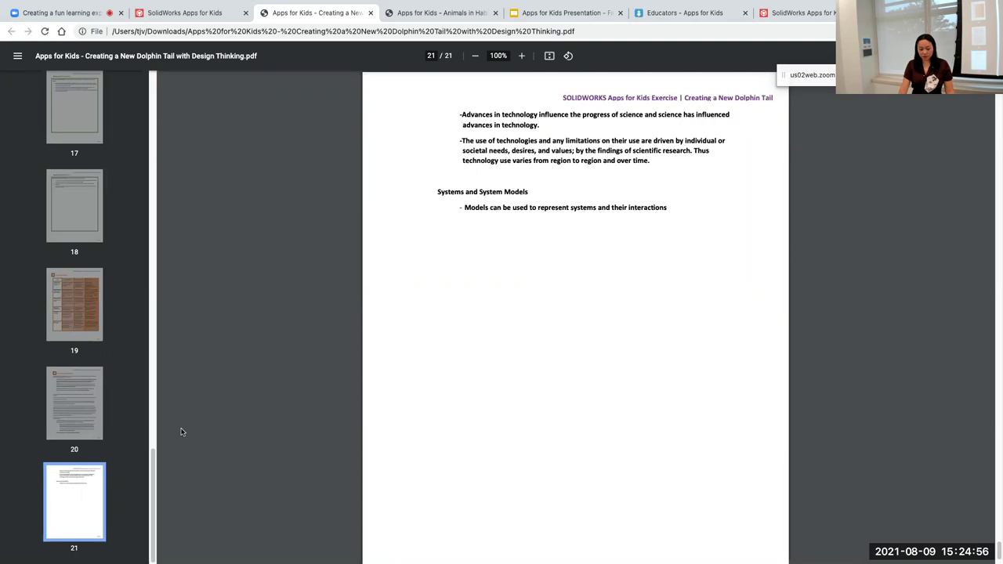
pyautogui.moveTo(155, 473); pyautogui.dragTo(1, 66)
pyautogui.click(18, 58)
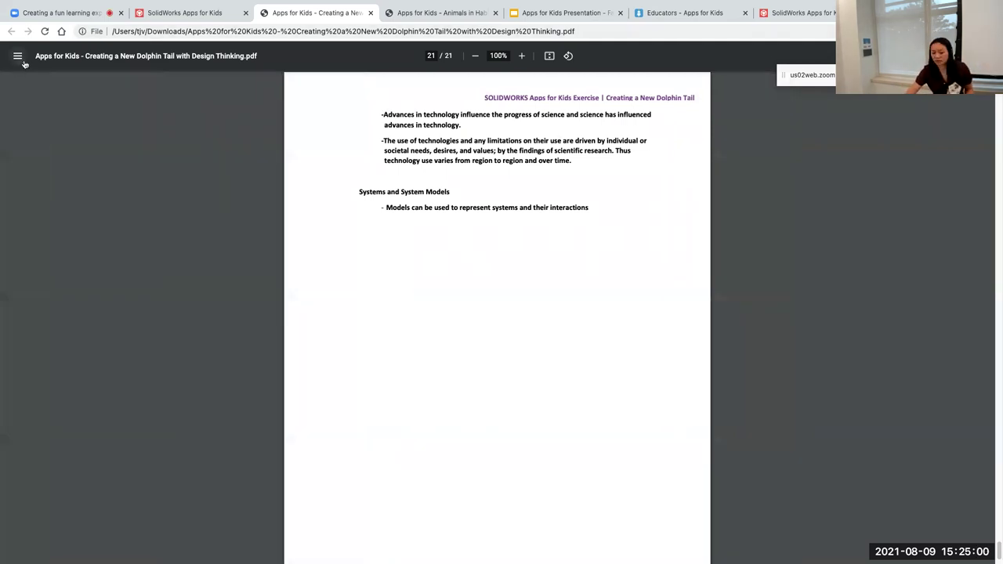
pyautogui.click(559, 13)
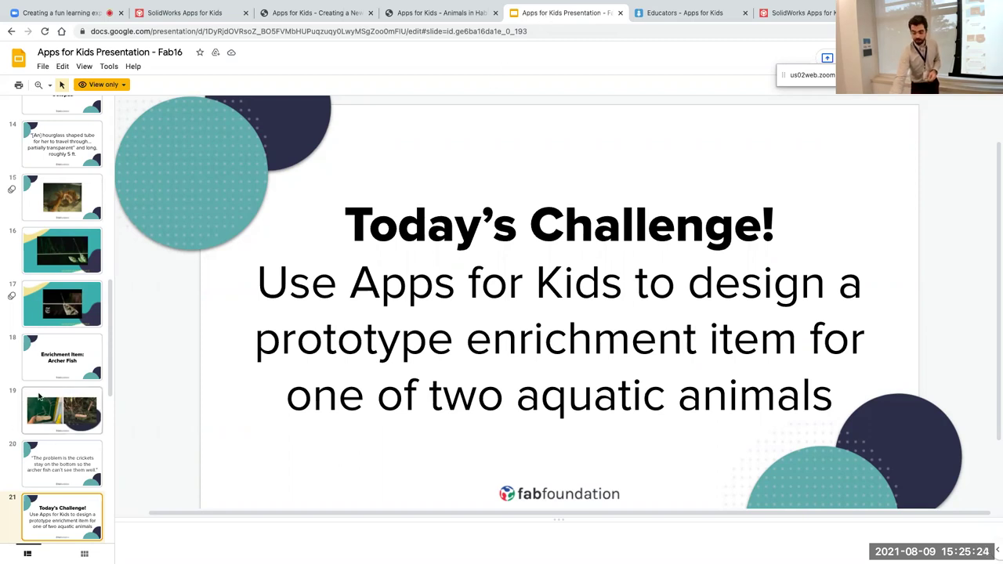
# Advance the Fab16 deck from slide 21, Today's Challenge, to slide 22, Contact Us.
pyautogui.scroll(1, 55, 405)
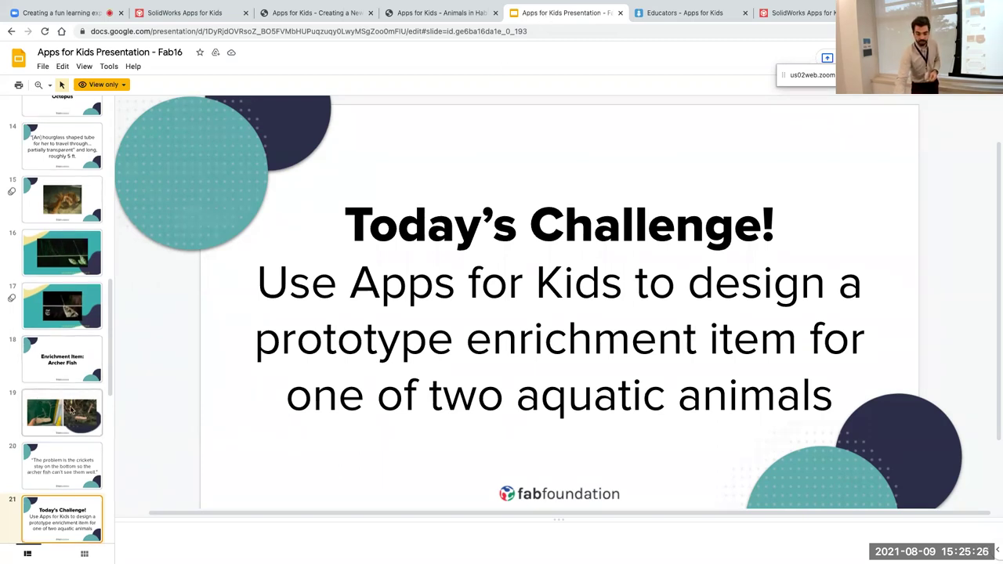
pyautogui.press('Down')
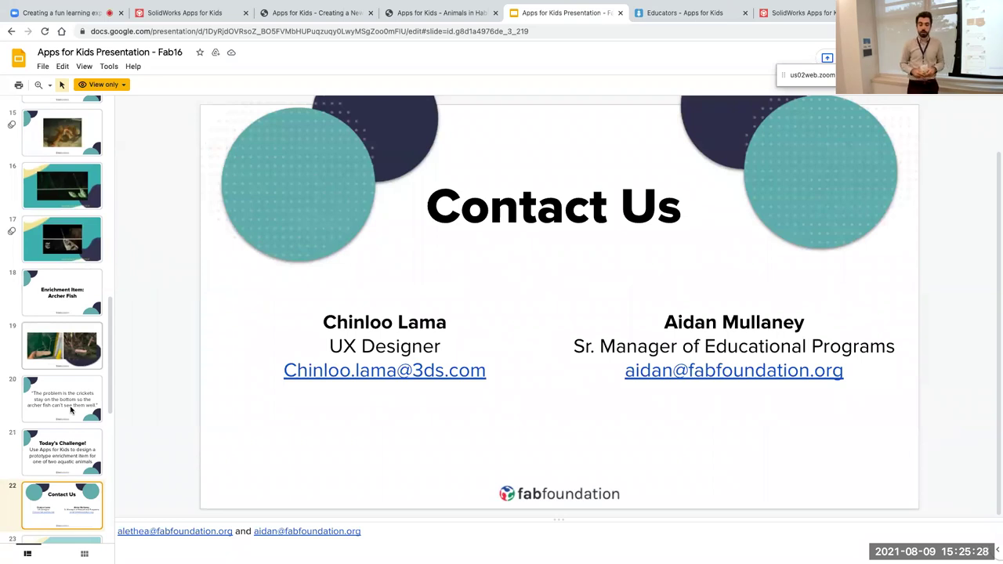